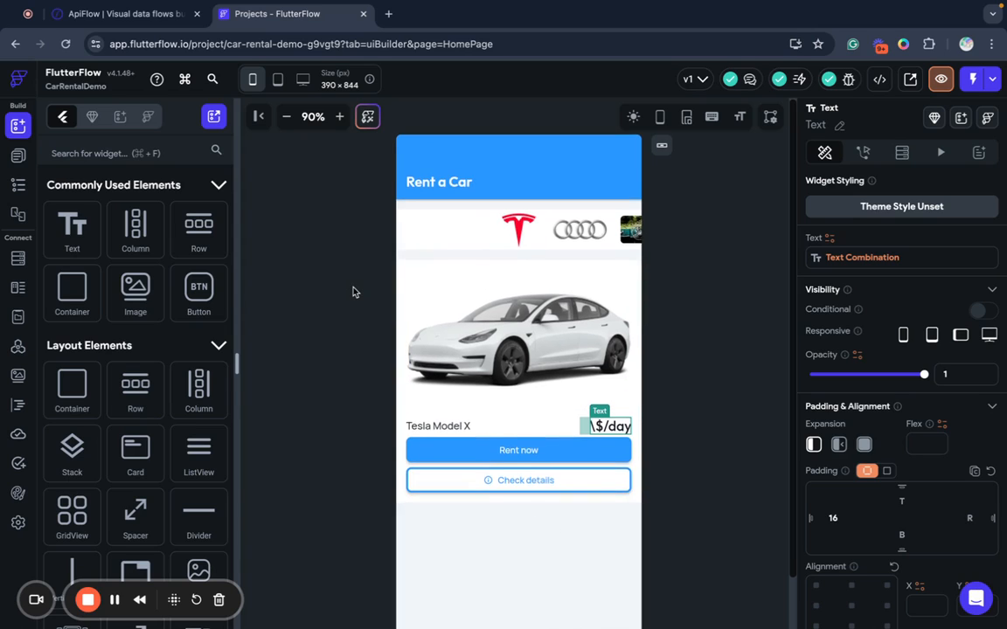
Switch to ApiFlow and create a new project that connects FlutterFlow to MySQL.
scroll(355, 292, "down", 1)
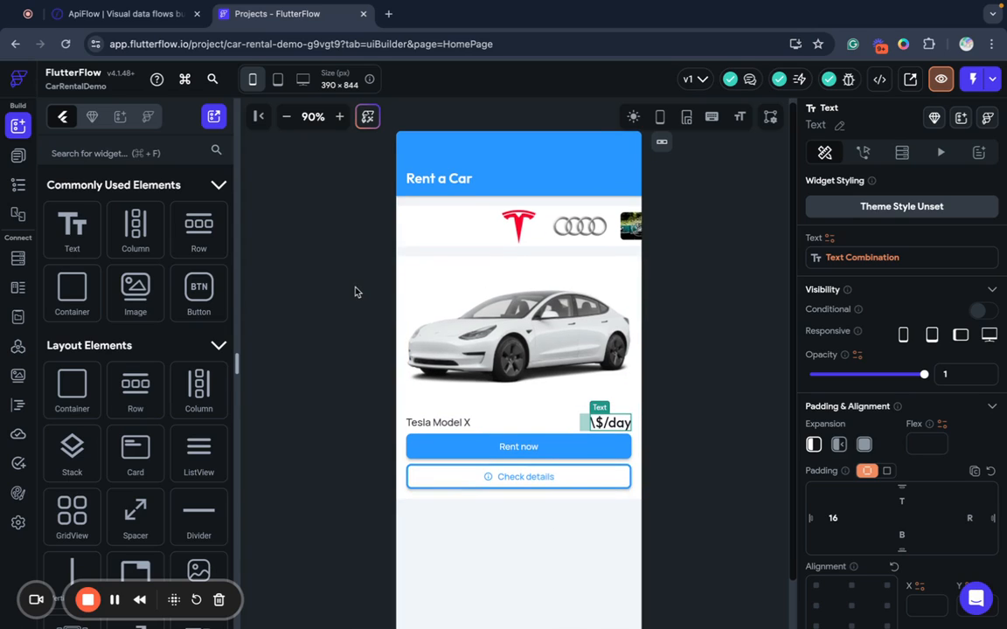
left_click(138, 25)
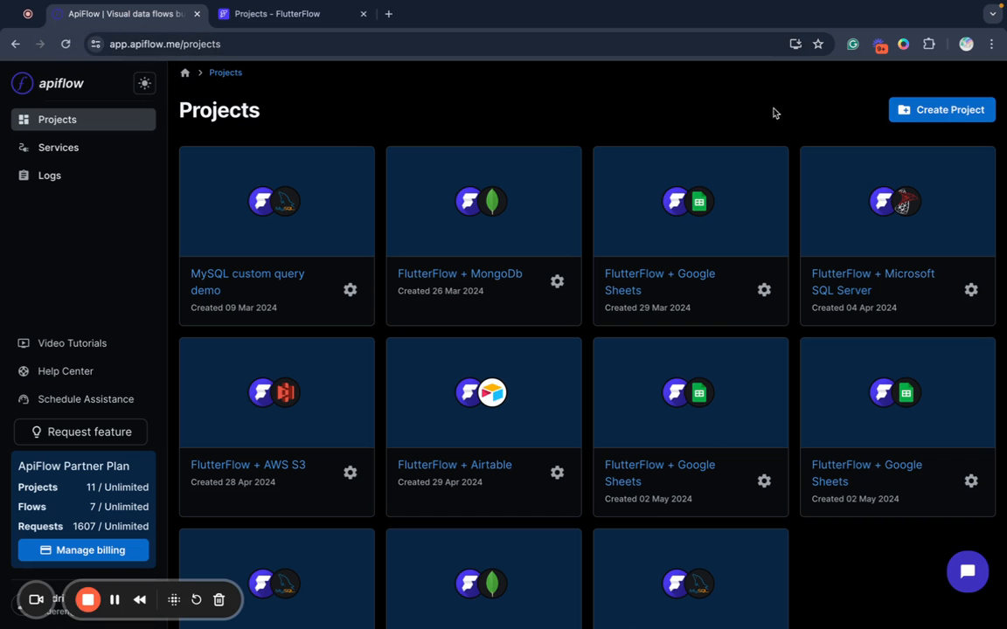
left_click(942, 115)
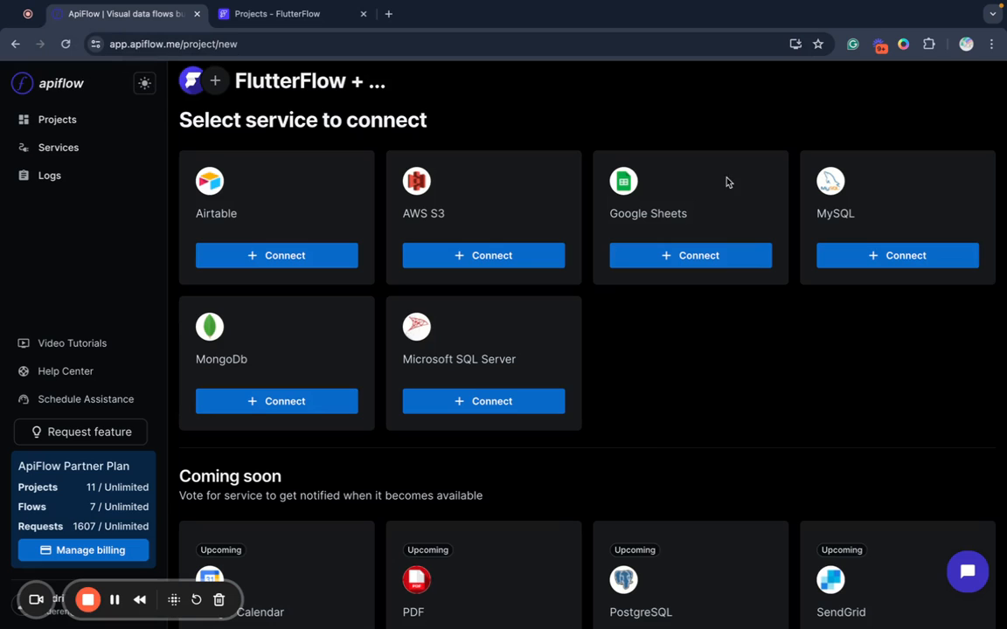
left_click(888, 257)
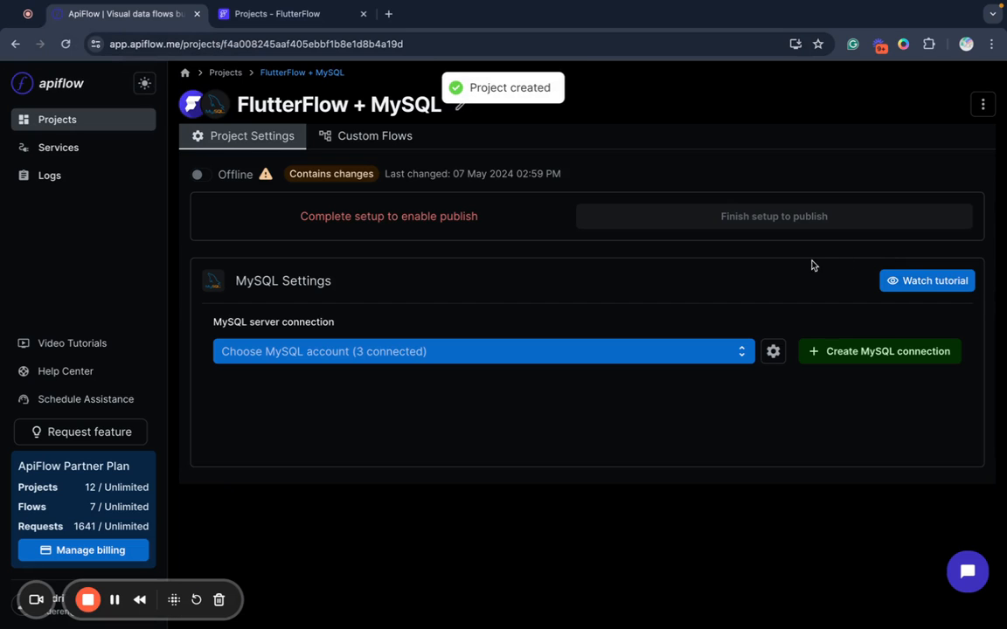
left_click(598, 357)
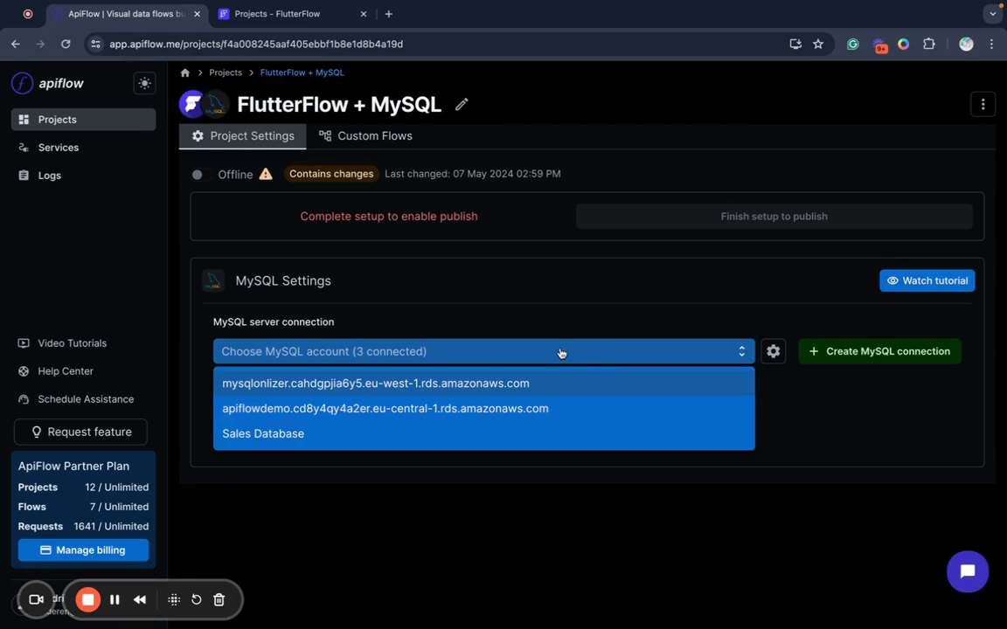
left_click(772, 351)
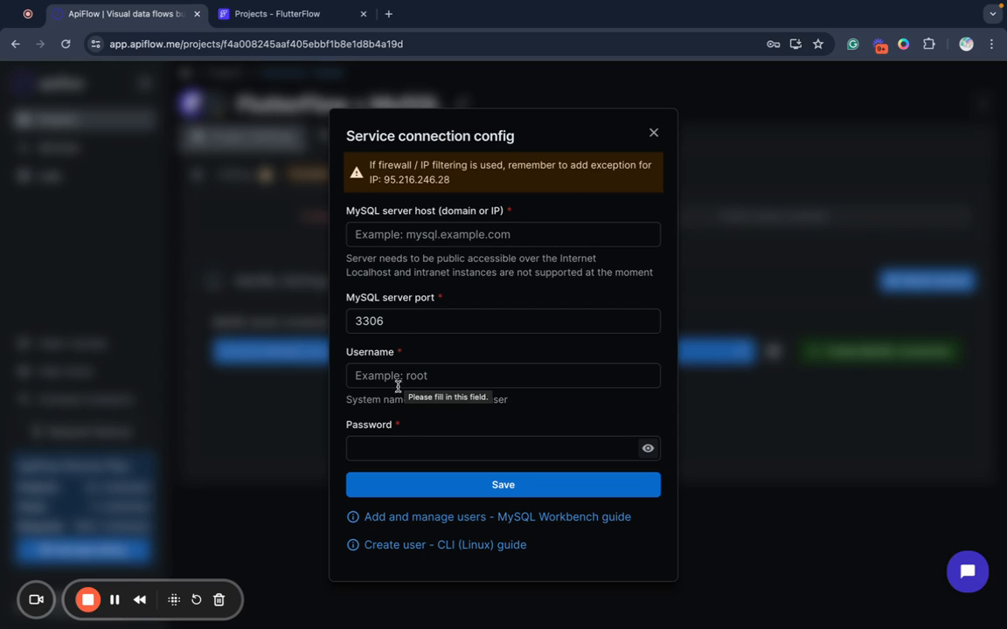
left_click(651, 133)
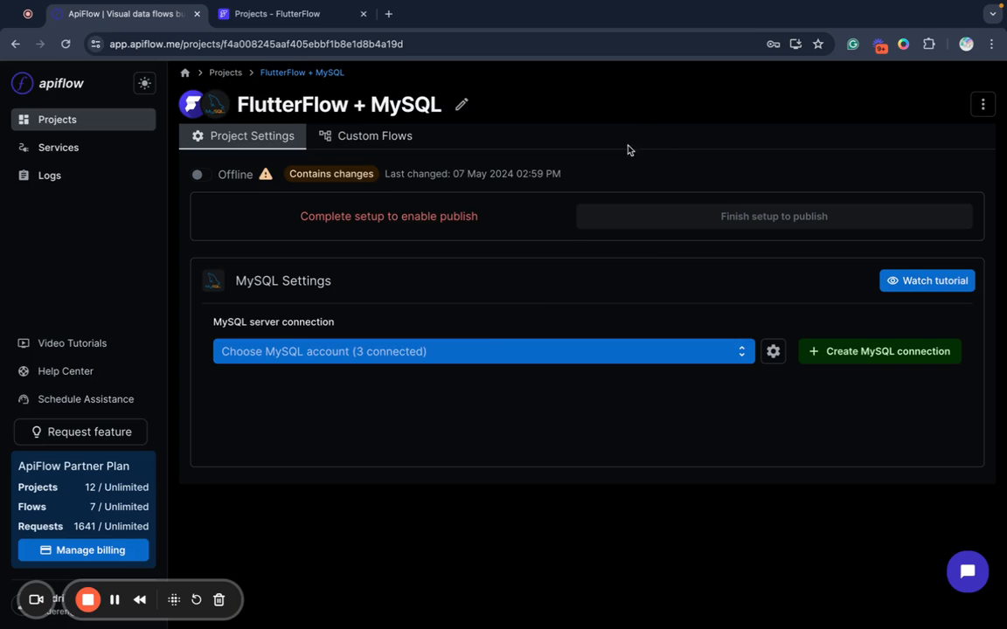
Select the apiflowdemo.cd8y4qy4a2er.eu-central-1.rds.amazonaws.com server connection and the apiflowdb database in the MySQL settings.
left_click(455, 352)
left_click(401, 409)
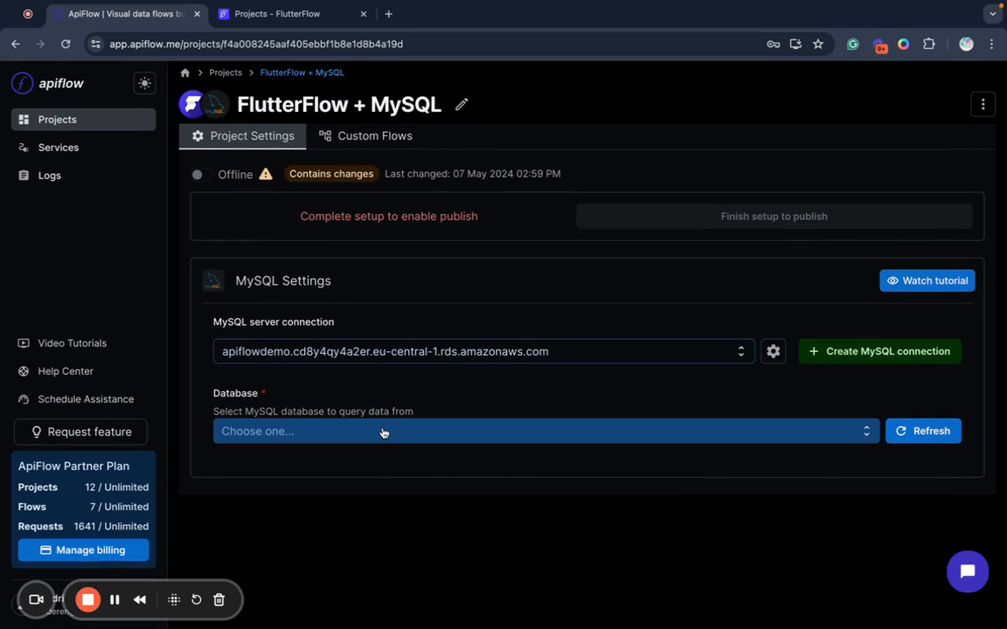
left_click(380, 434)
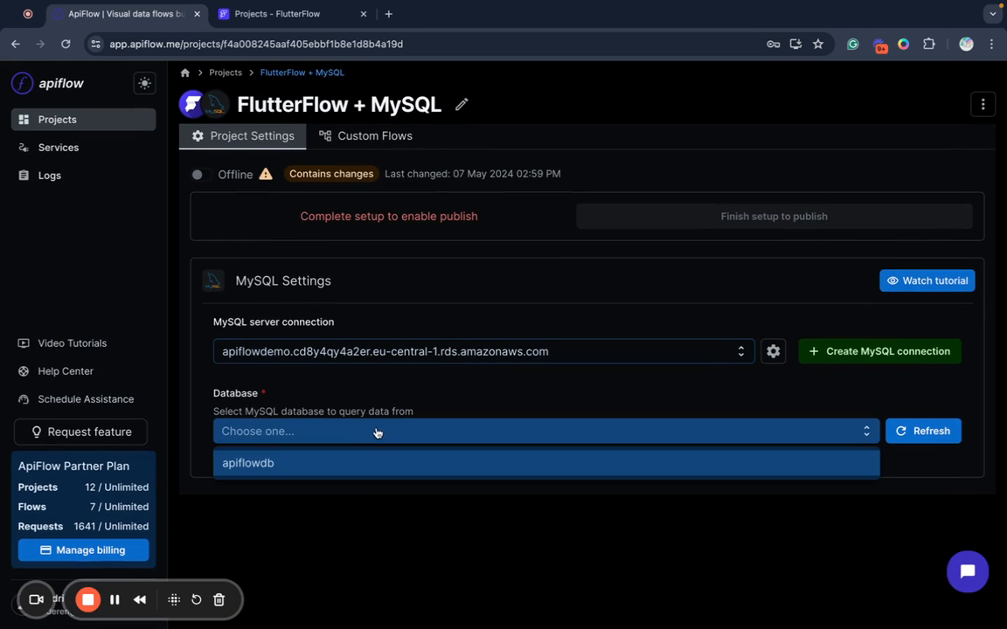
left_click(277, 464)
Exclude the products, categories and orders tables from access, keeping only brands and cars selected.
scroll(302, 393, "down", 5)
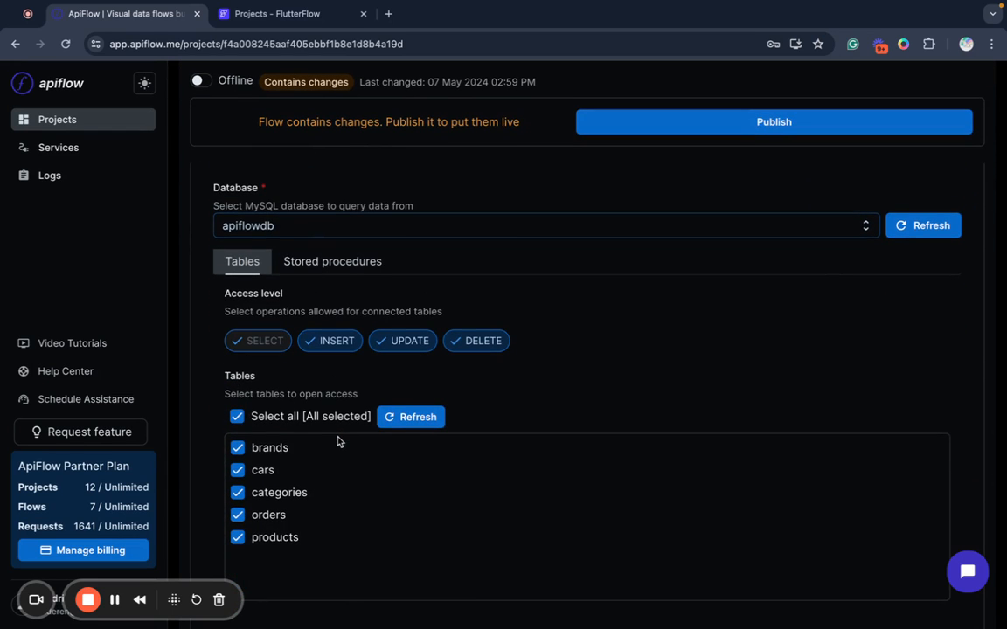
scroll(240, 490, "down", 1)
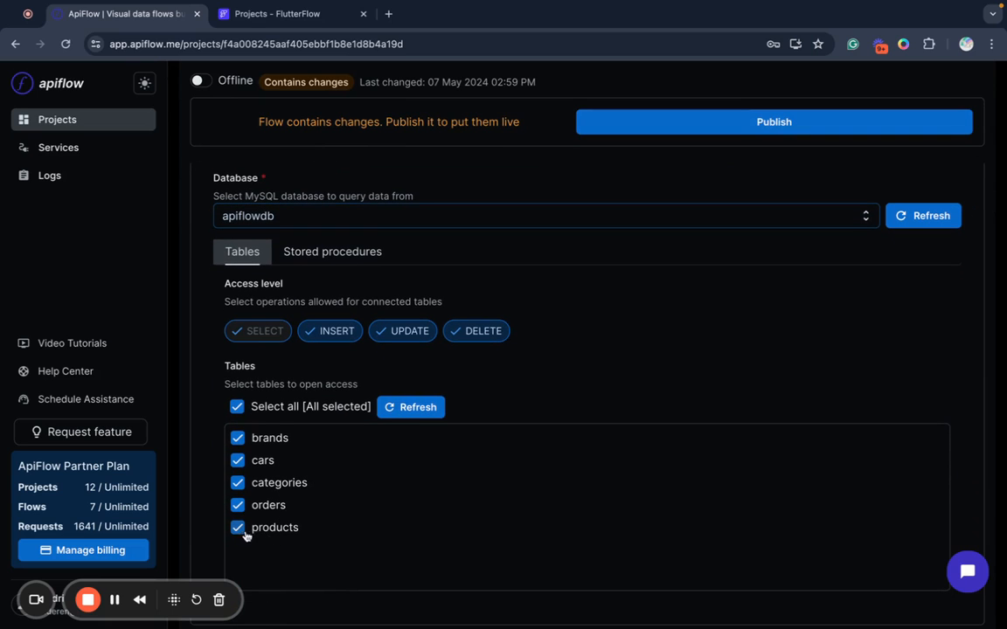
left_click(239, 529)
left_click(236, 483)
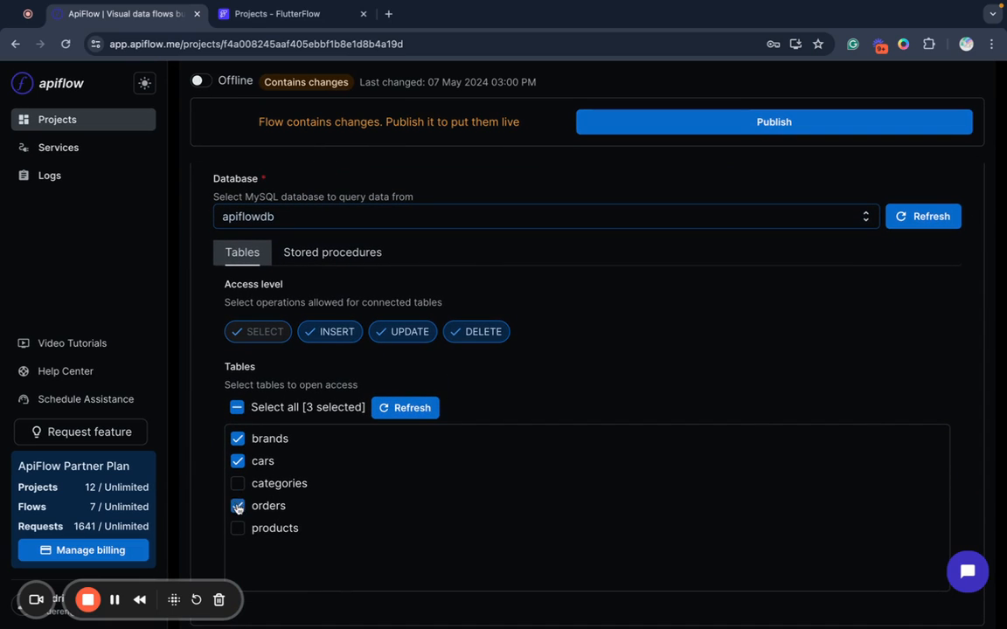
left_click(238, 506)
Remove the INSERT, UPDATE and DELETE operations from the tables' access level, leaving only SELECT.
left_click(336, 332)
left_click(391, 332)
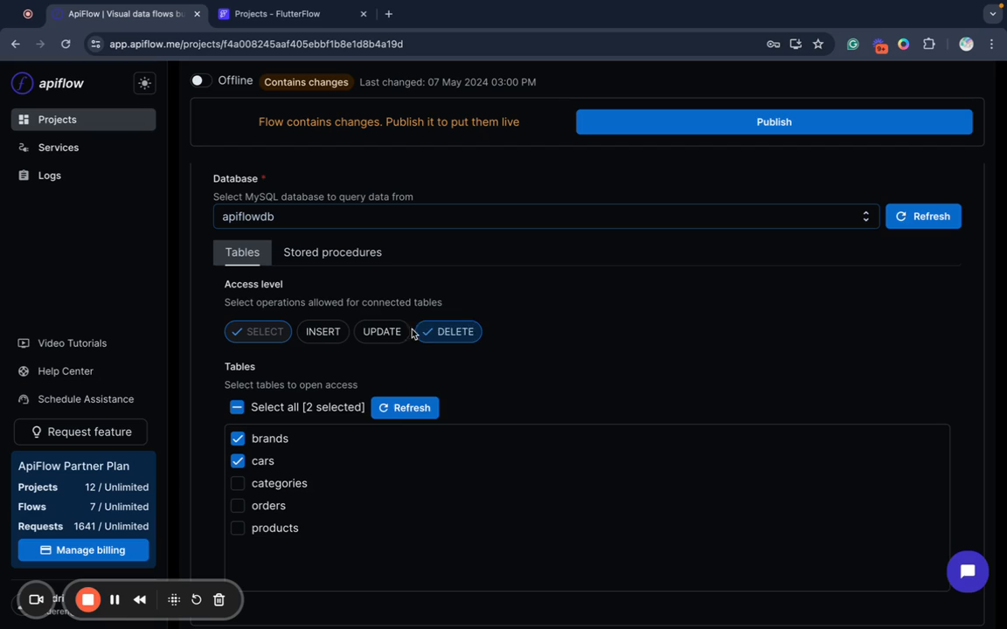
left_click(440, 332)
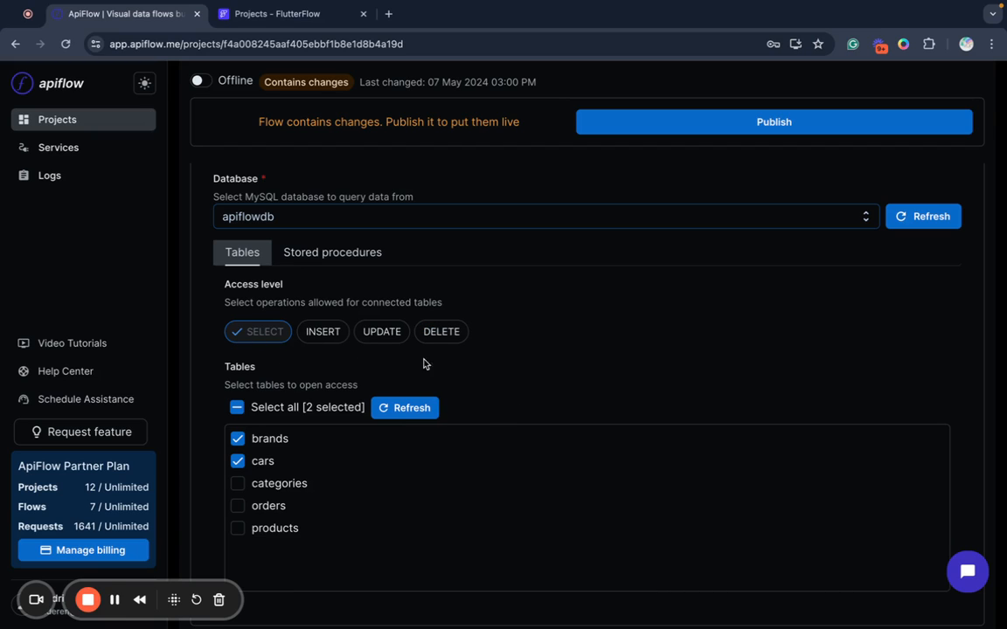
Publish the MySQL flow and download its Open API definitions.
scroll(687, 223, "up", 1)
scroll(687, 222, "up", 1)
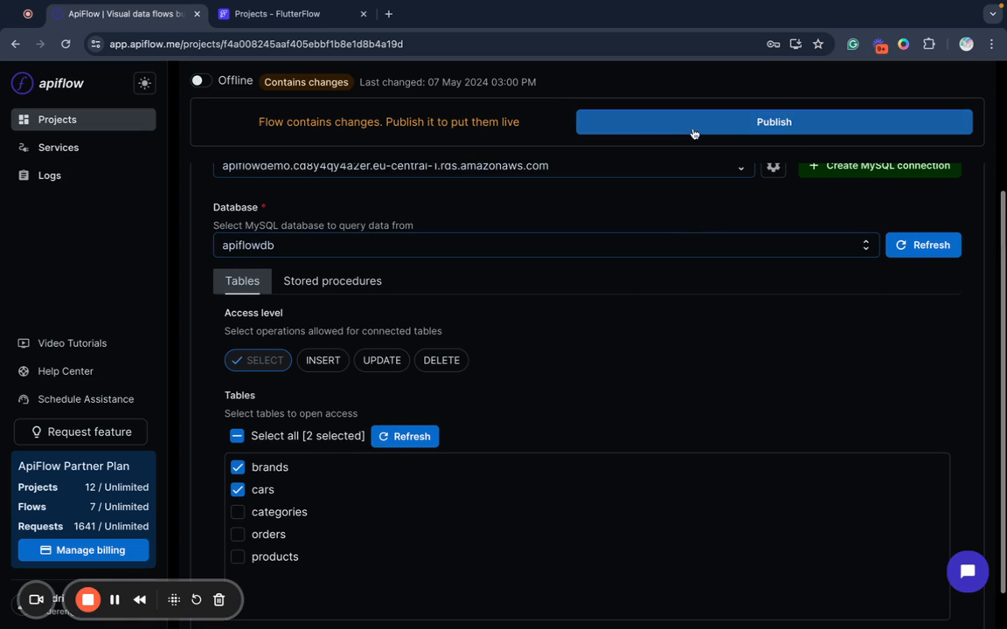
left_click(682, 128)
scroll(661, 266, "up", 5)
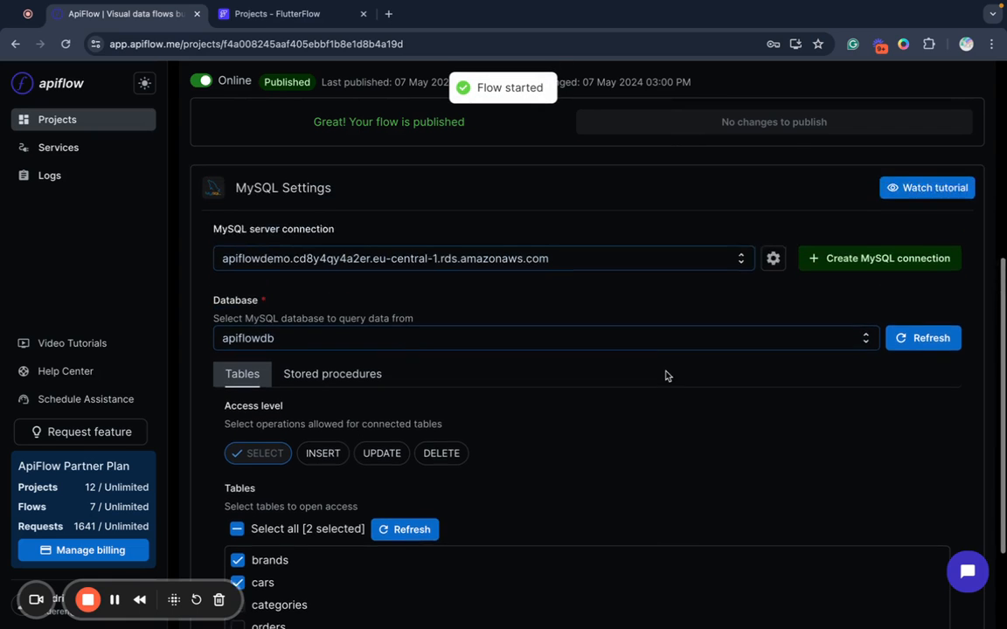
scroll(634, 360, "up", 1)
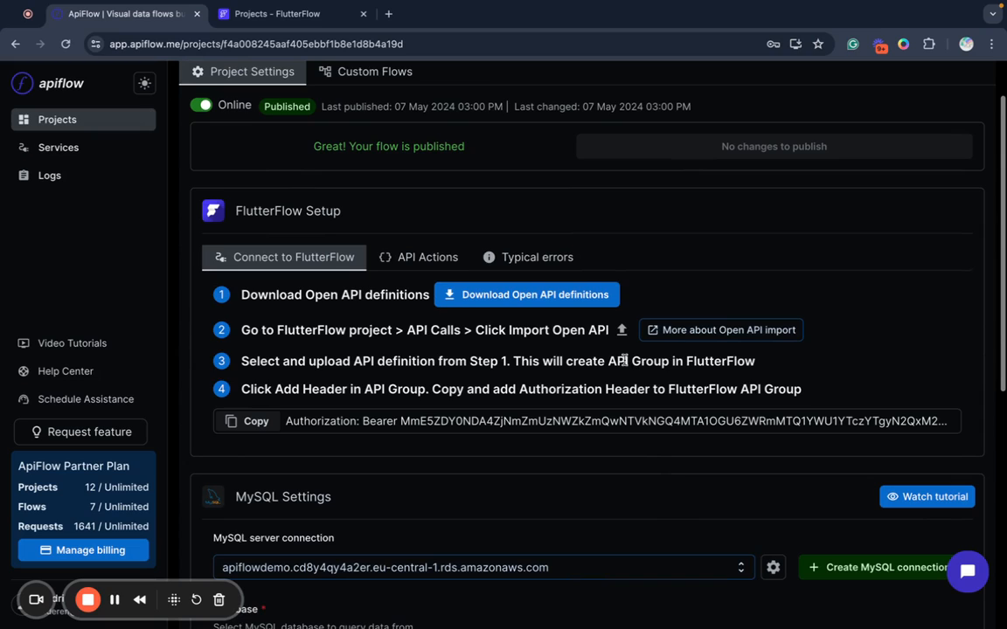
left_click(525, 302)
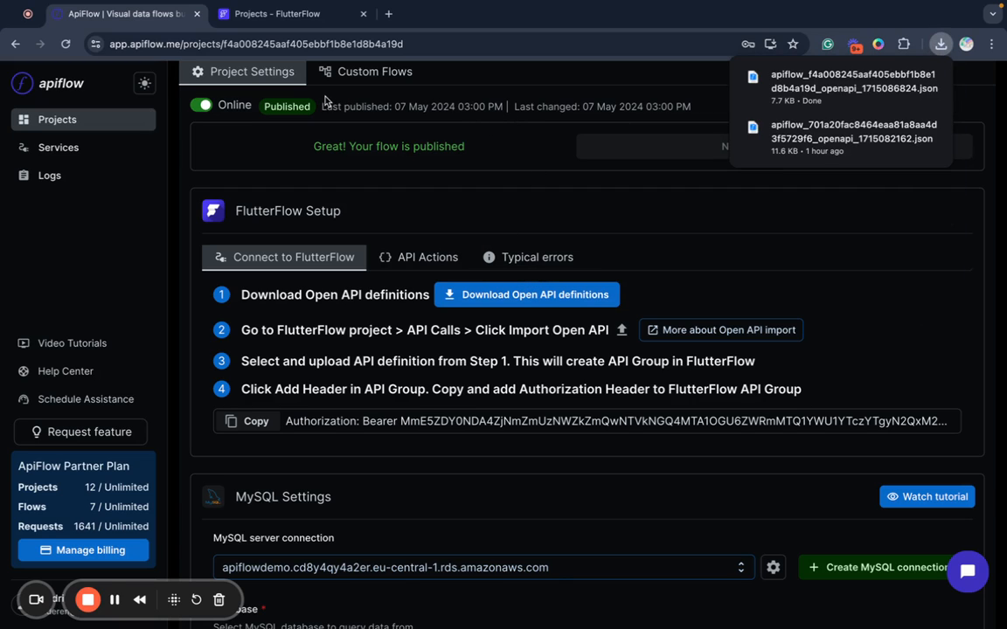
Switch to FlutterFlow, import the downloaded apiflow_f4a008245aaf405ebbf1b8e1d8b4a19d_openapi_1715086824.json as API calls, and expand the imported API group.
left_click(267, 14)
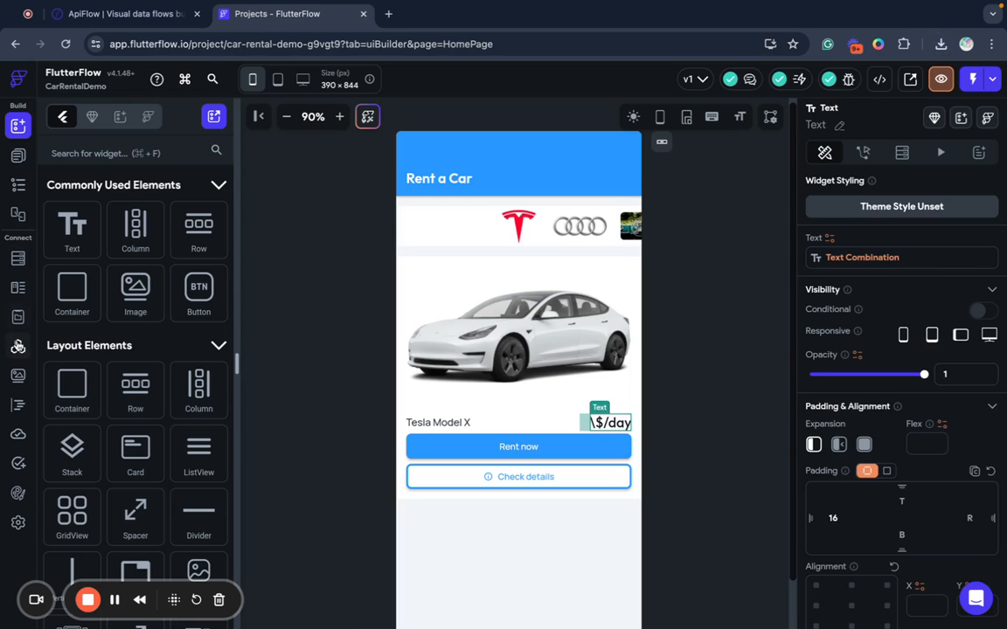
left_click(18, 346)
left_click(171, 121)
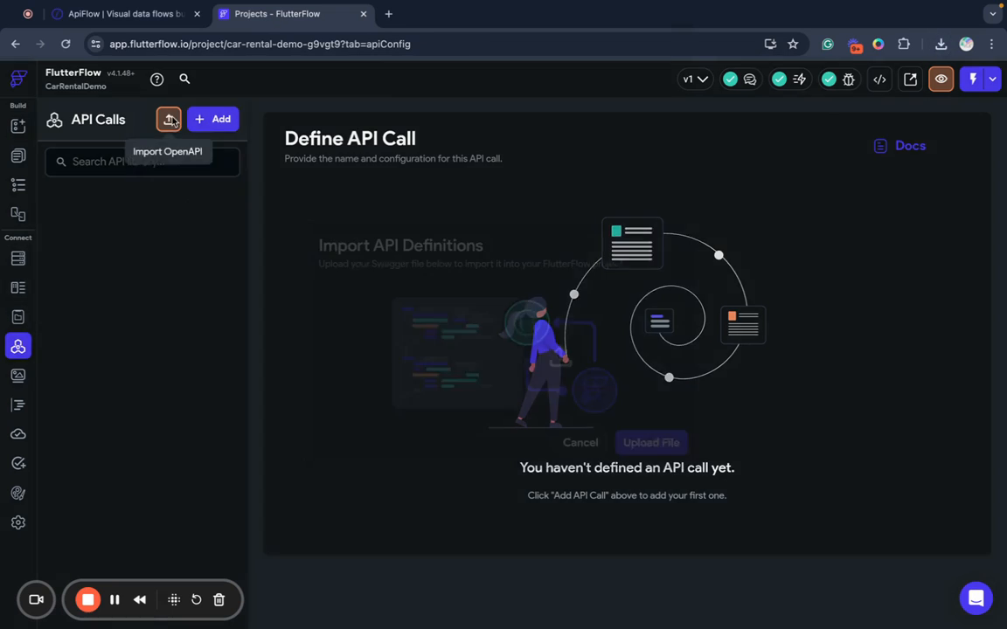
left_click(651, 443)
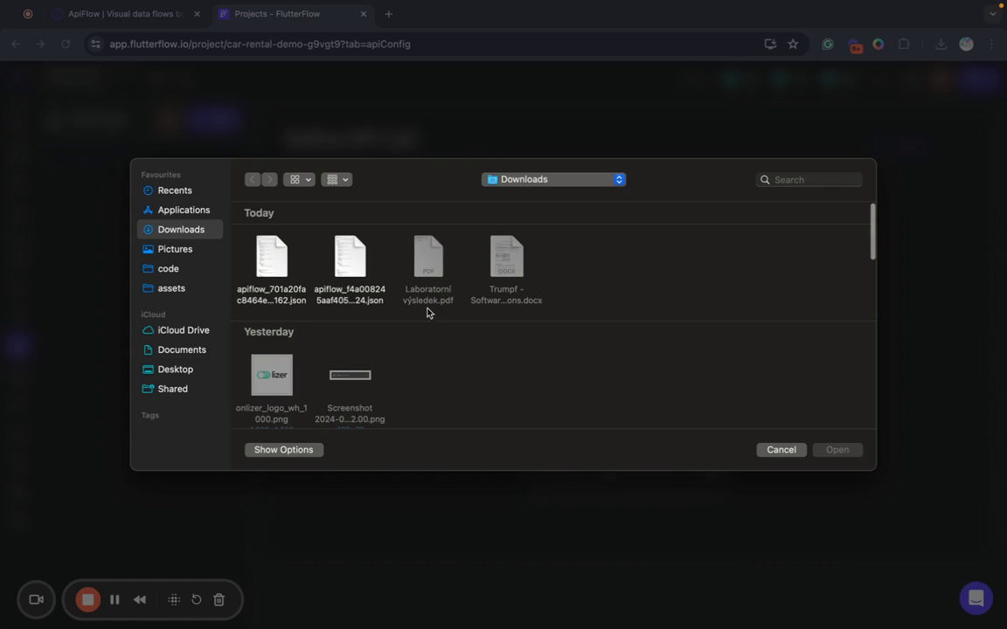
left_click(350, 258)
left_click(836, 450)
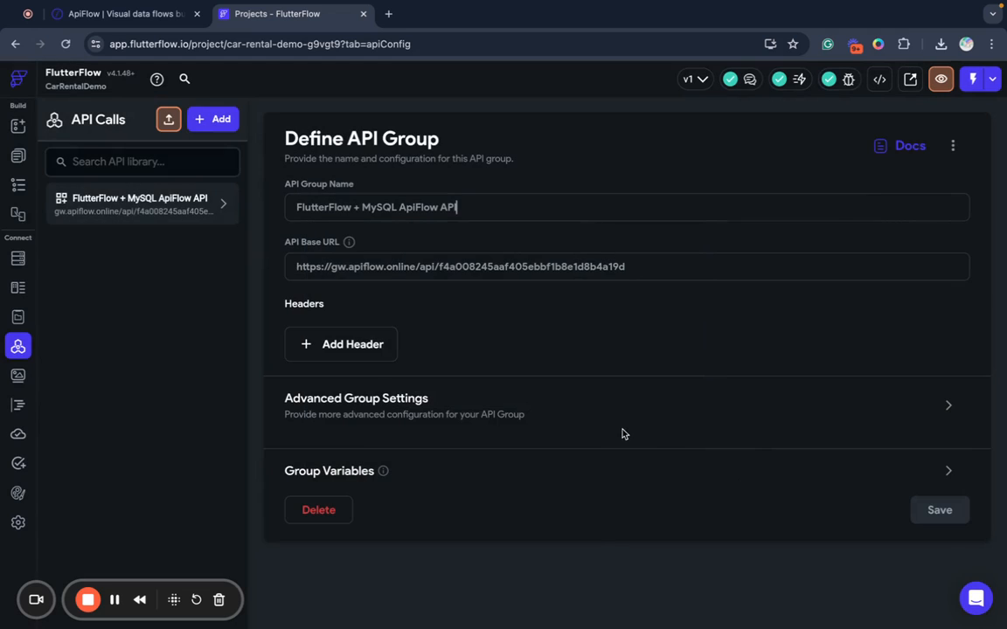
left_click(105, 196)
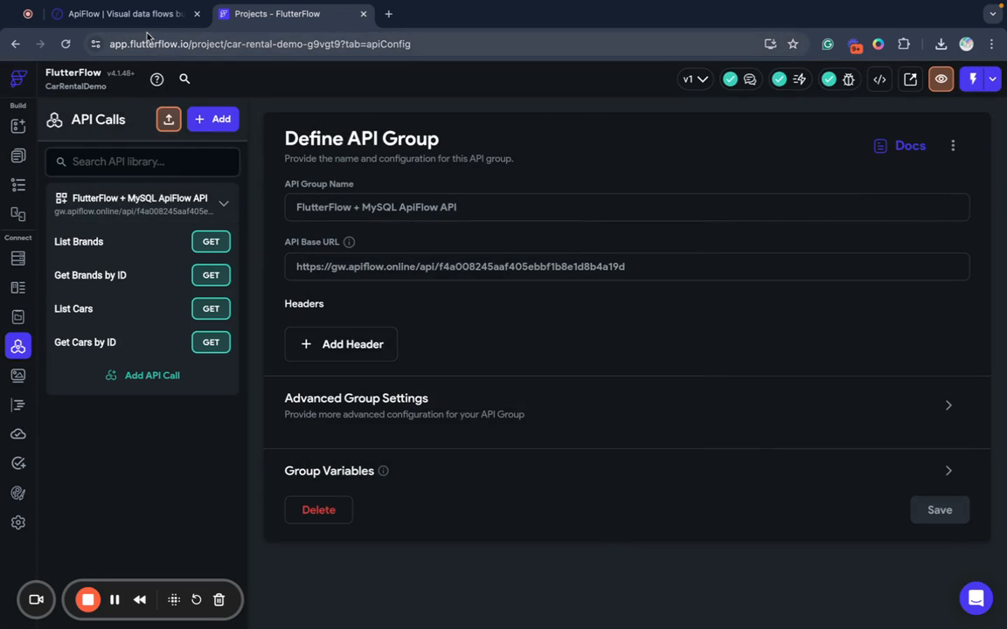
Copy the authorization header from ApiFlow, paste this bearer token as a new header of the FlutterFlow API group, and save.
left_click(129, 15)
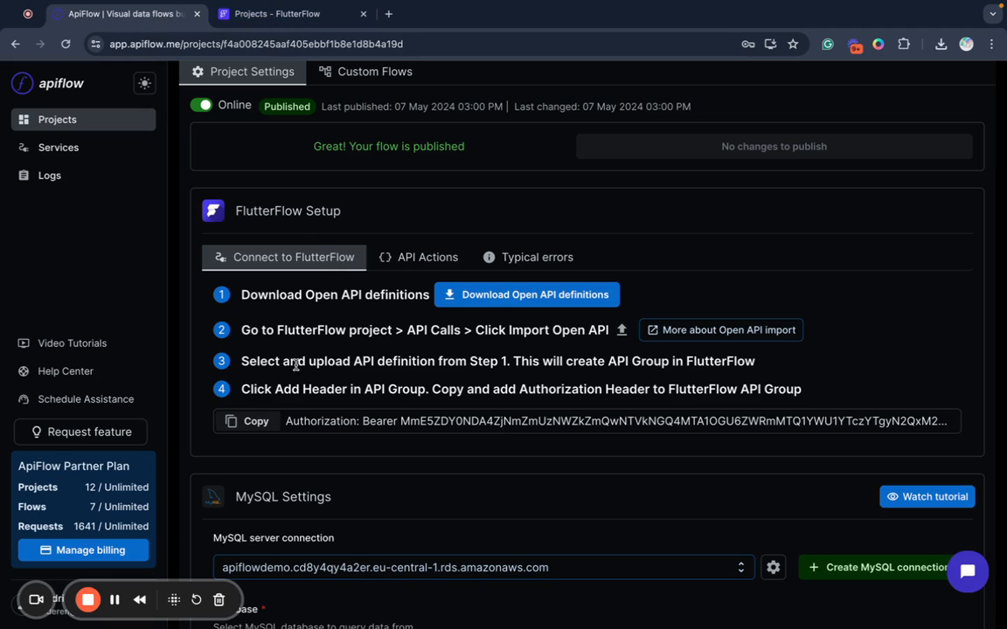
left_click(249, 421)
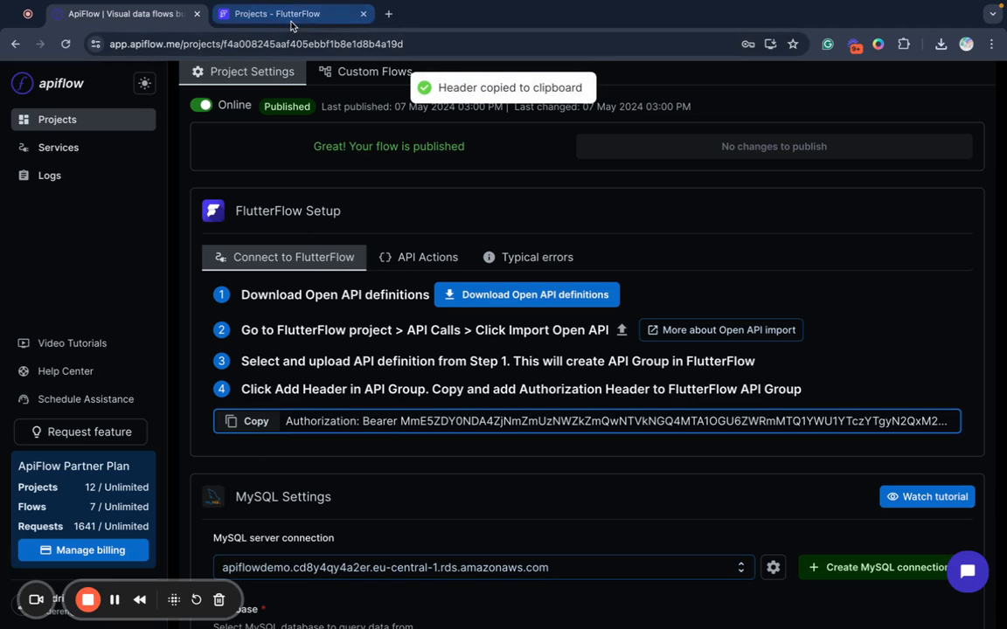
left_click(262, 15)
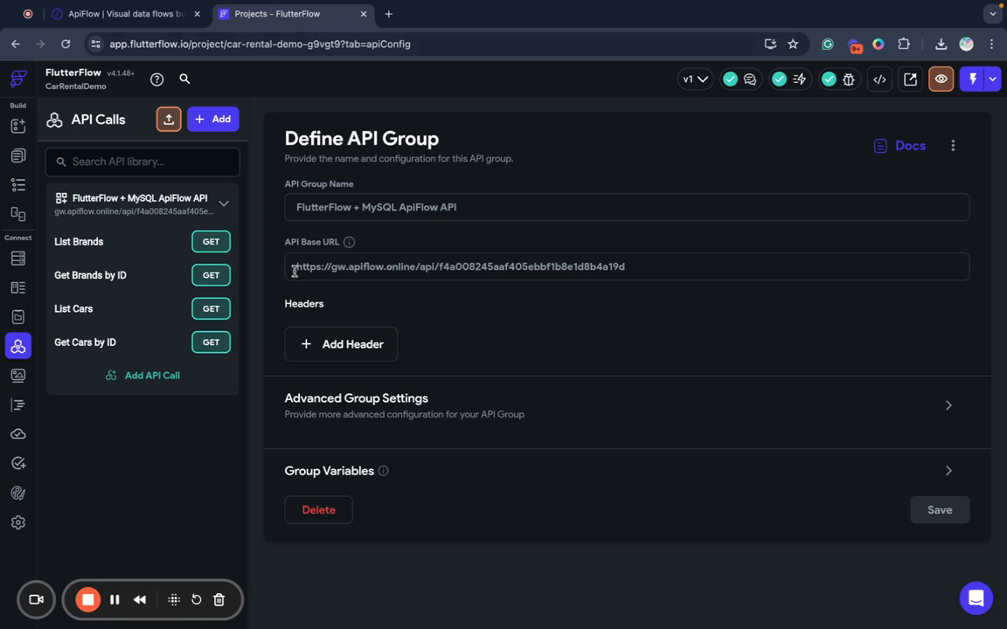
left_click(340, 349)
key("ctrl+v")
left_click(555, 380)
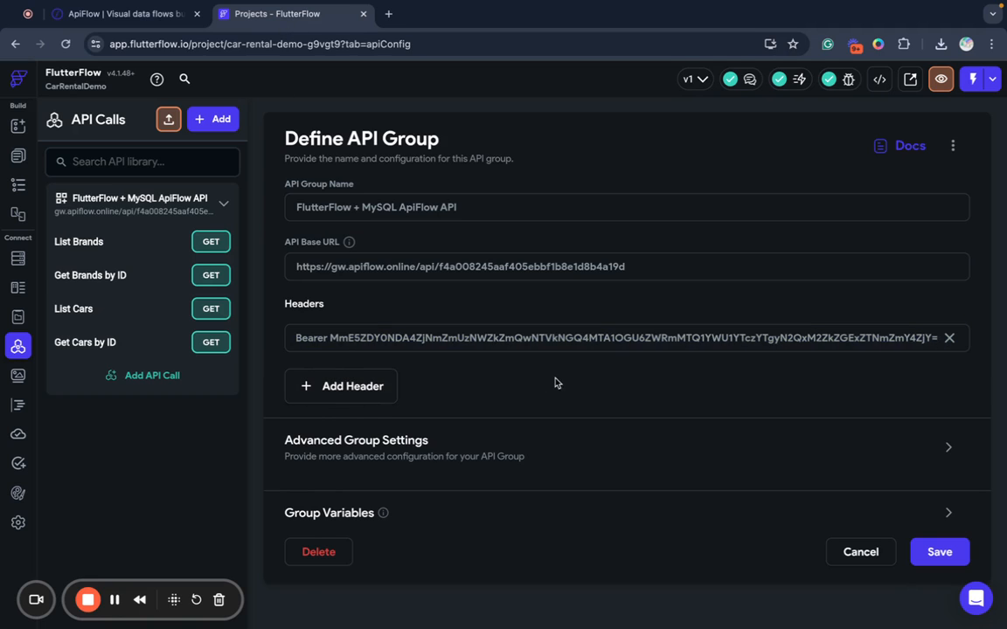
left_click(937, 554)
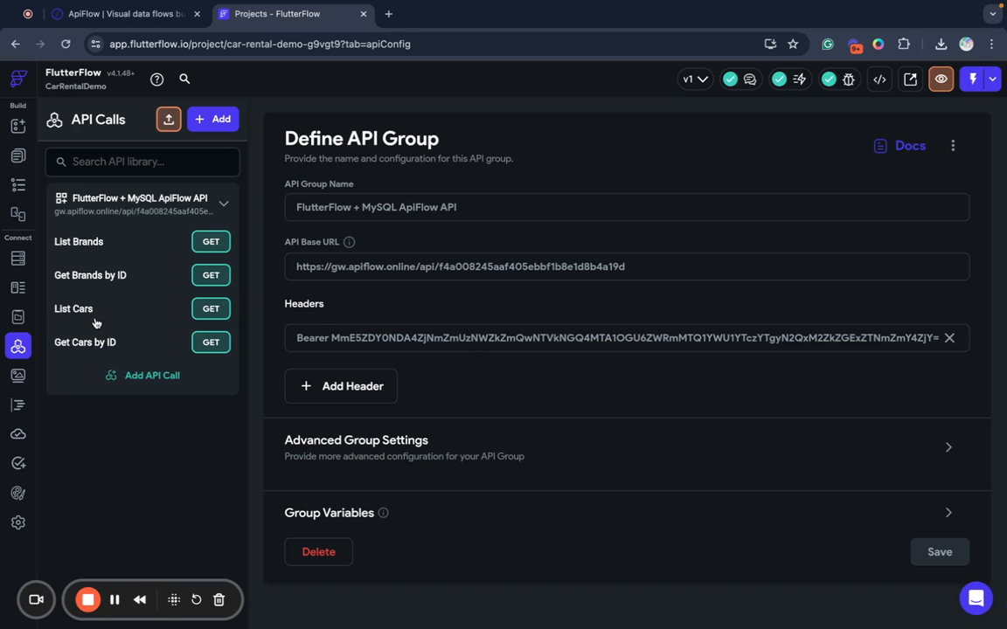
Test the List Brands API call and examine the brand records in the JSON response body.
left_click(78, 235)
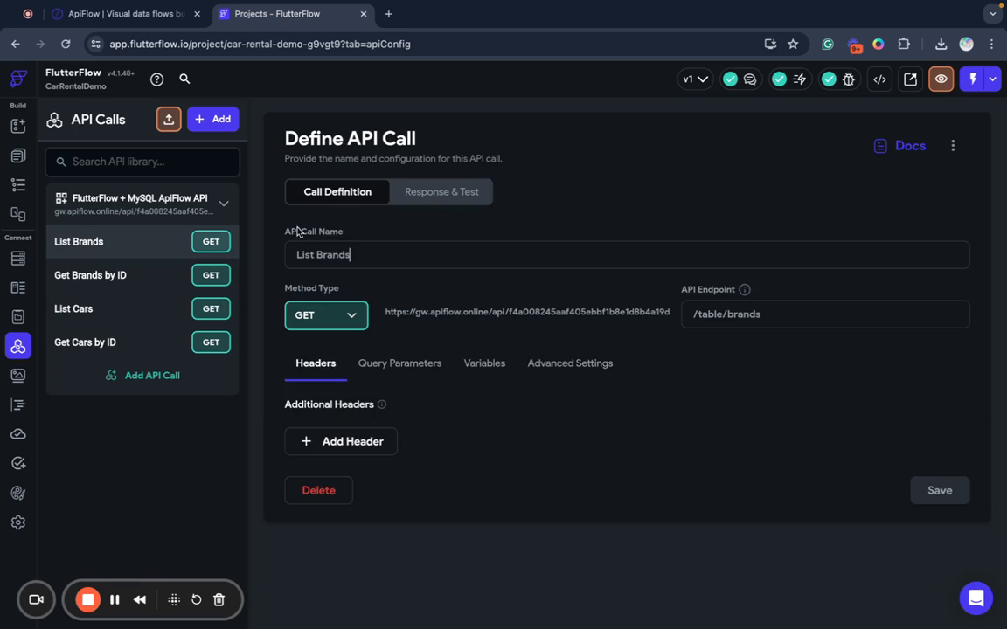
left_click(424, 185)
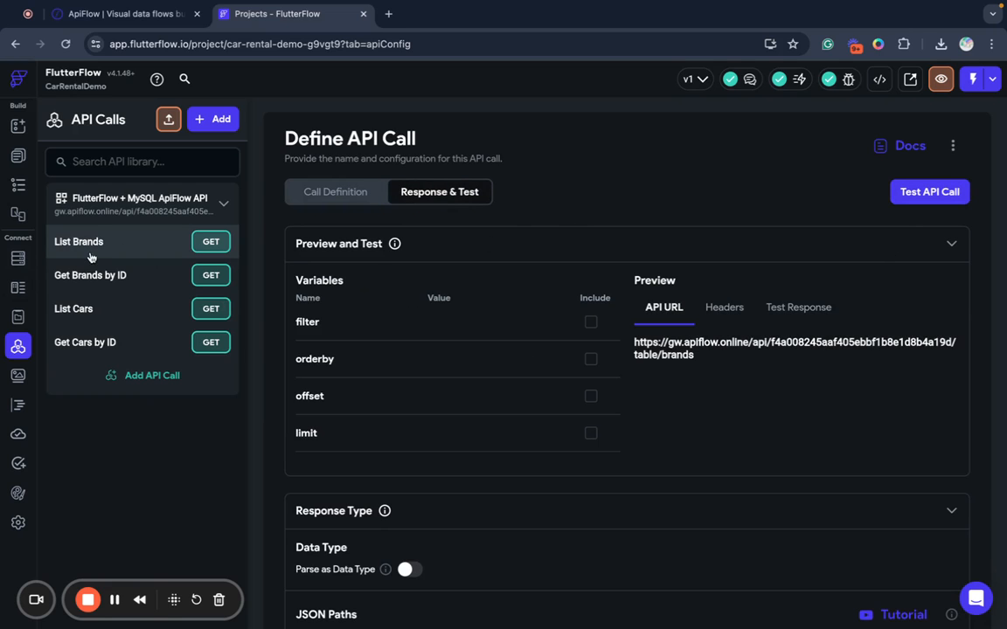
left_click(914, 194)
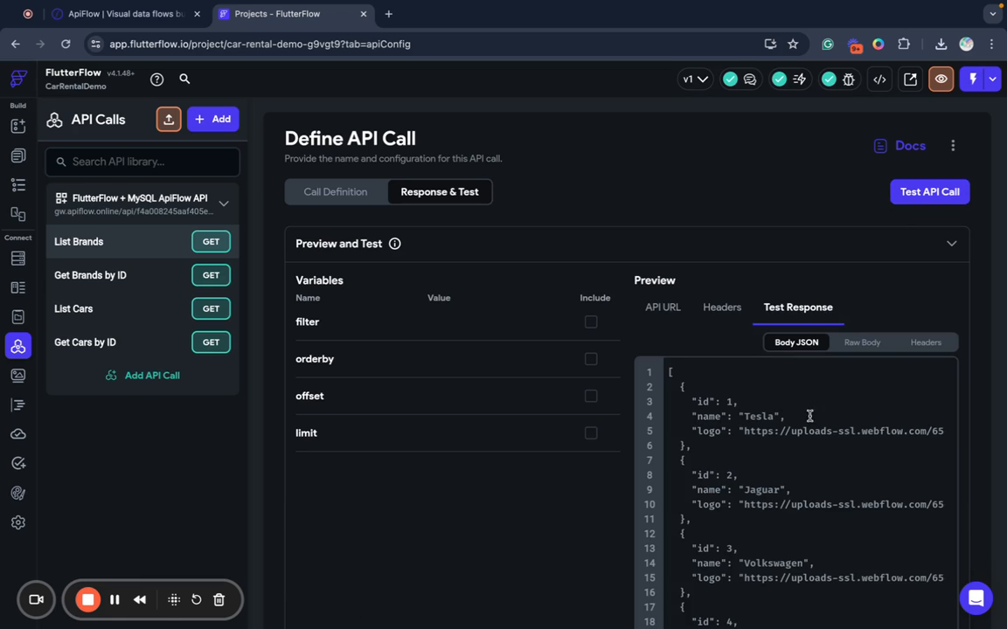
scroll(802, 417, "down", 5)
scroll(786, 410, "down", 3)
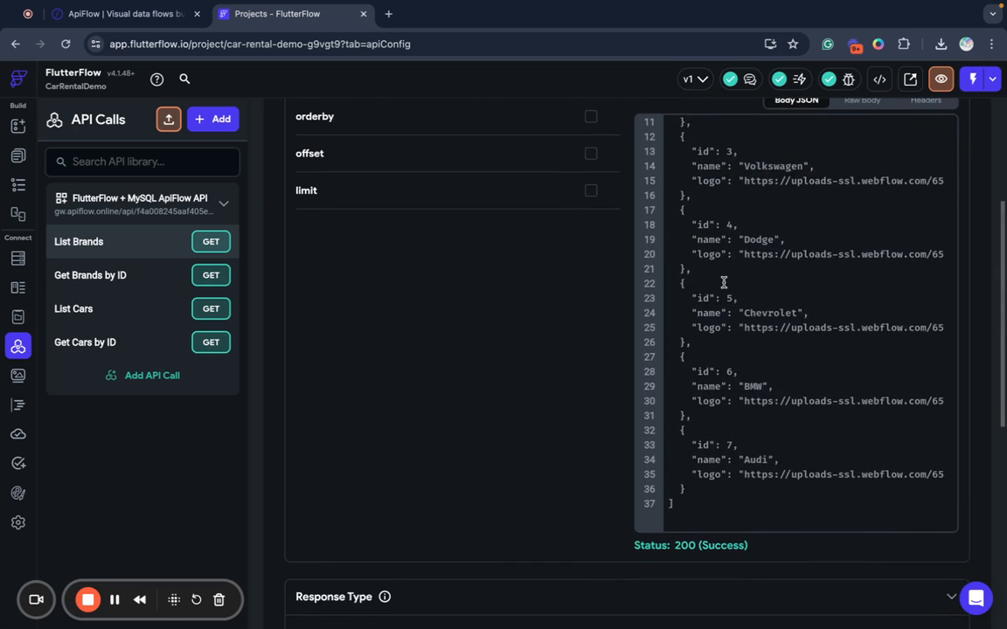
scroll(724, 283, "up", 6)
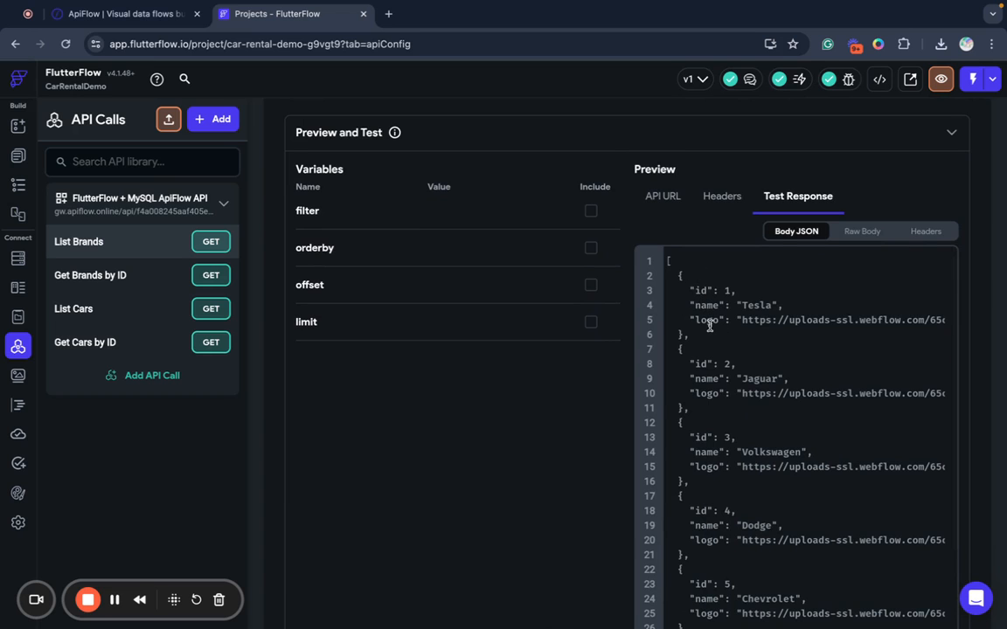
scroll(709, 325, "down", 5)
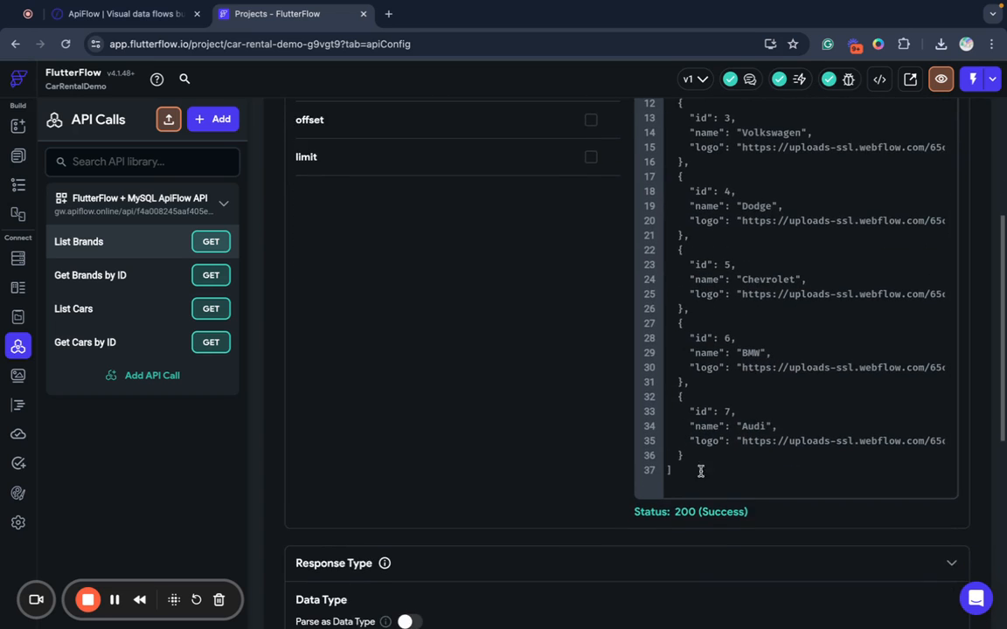
scroll(692, 486, "down", 1)
left_click_drag(701, 379, 689, 266)
scroll(690, 267, "up", 6)
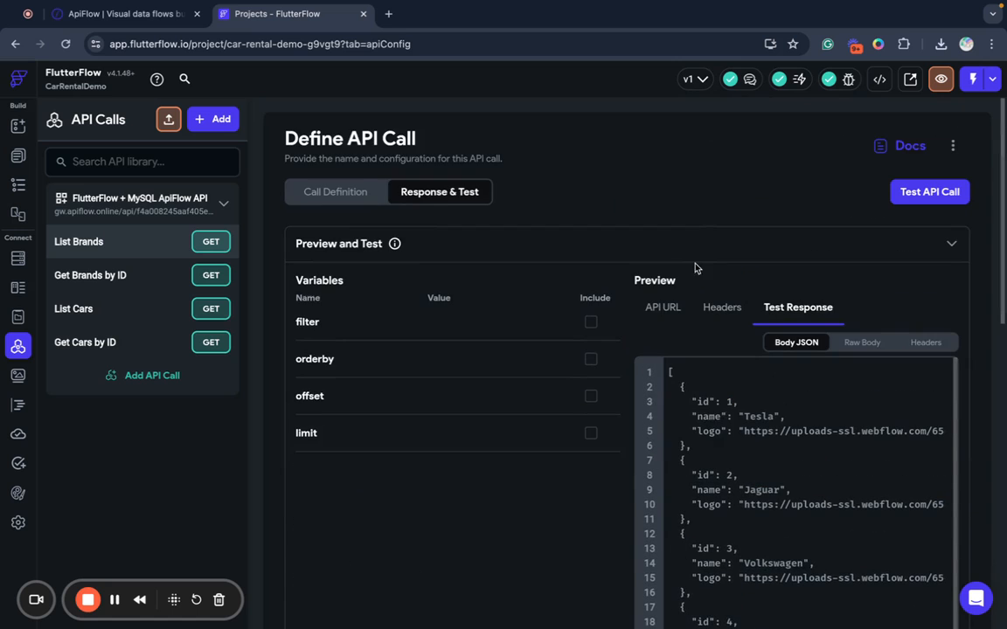
Copy the entire List Brands JSON response and paste it into a new data type created from JSON, named Brand.
left_click(668, 374)
key("super+a")
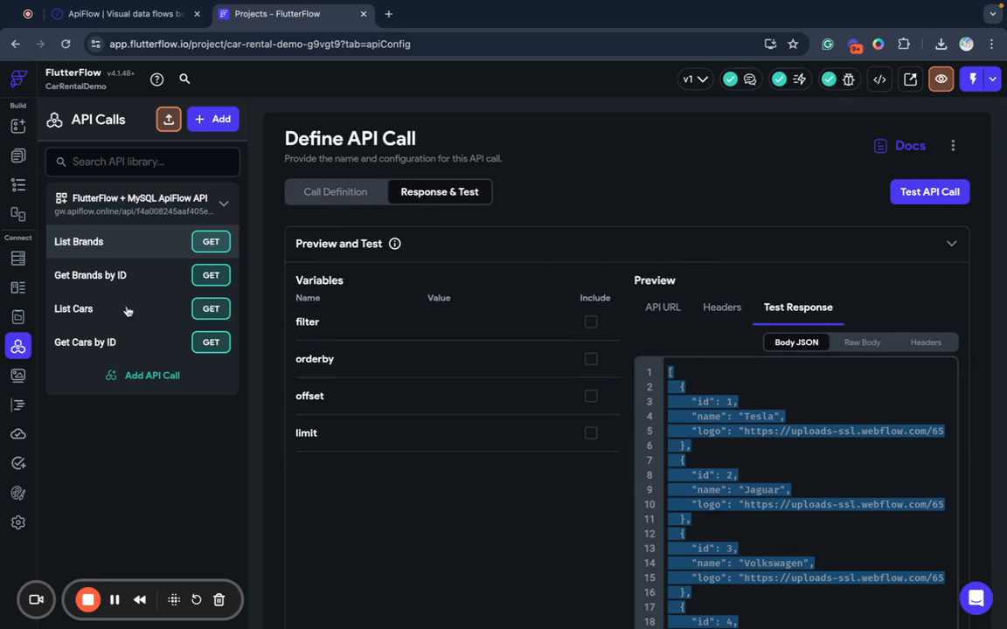
left_click(17, 288)
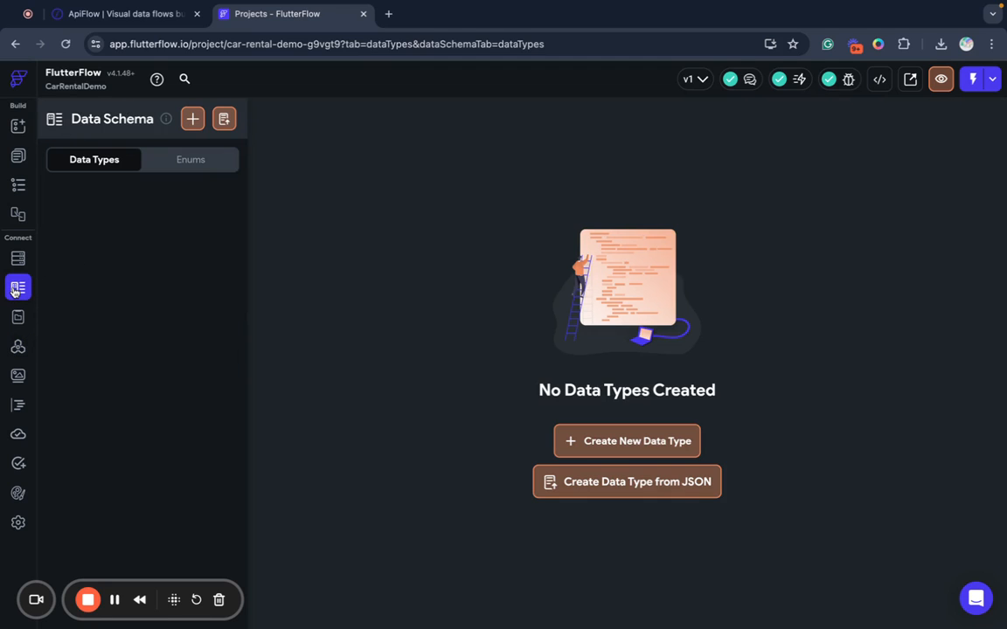
left_click(225, 119)
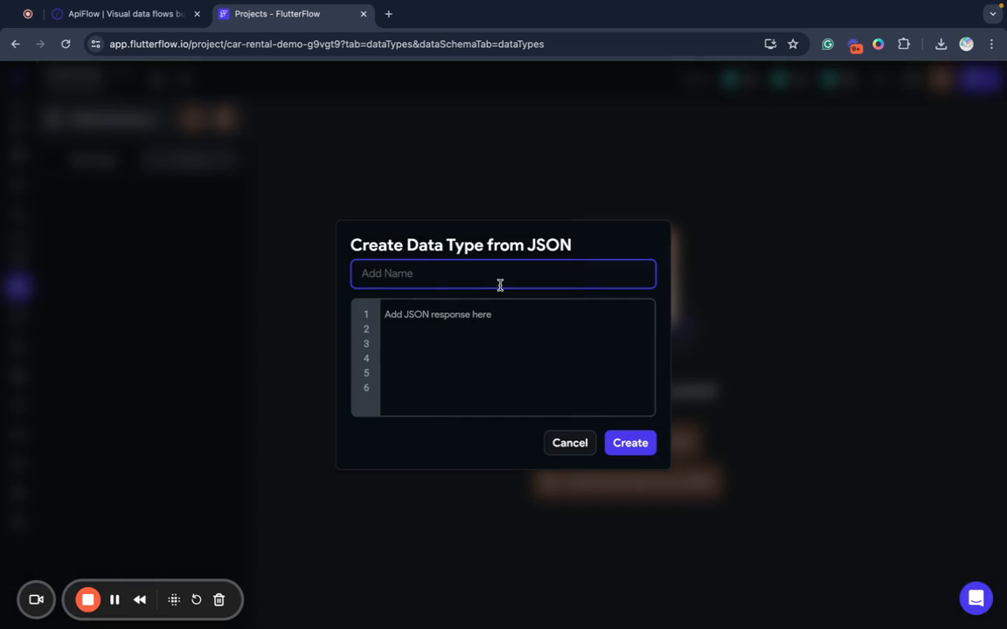
type("Brand")
left_click(438, 342)
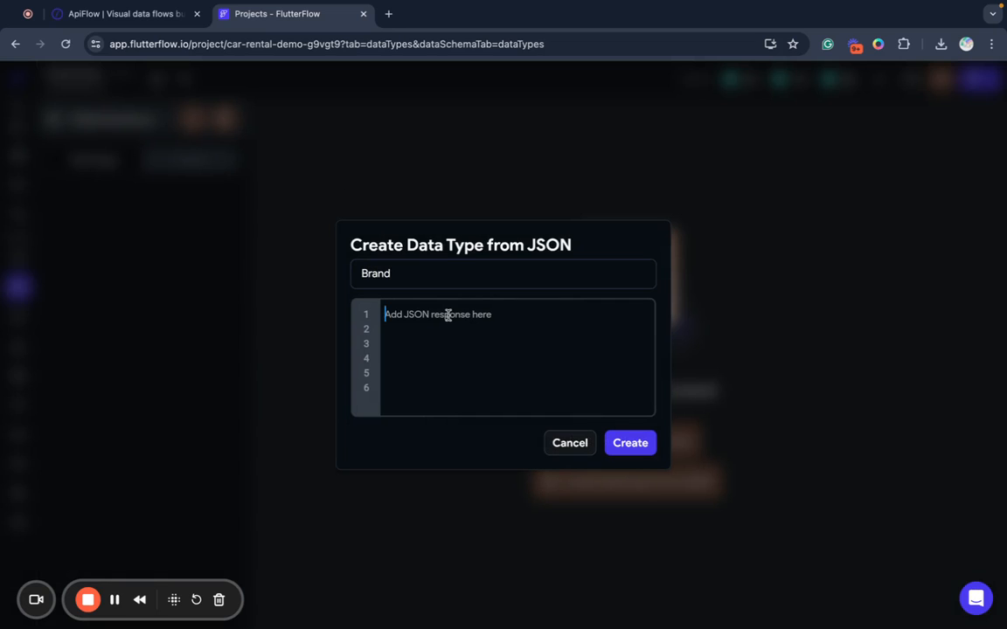
key("super+v")
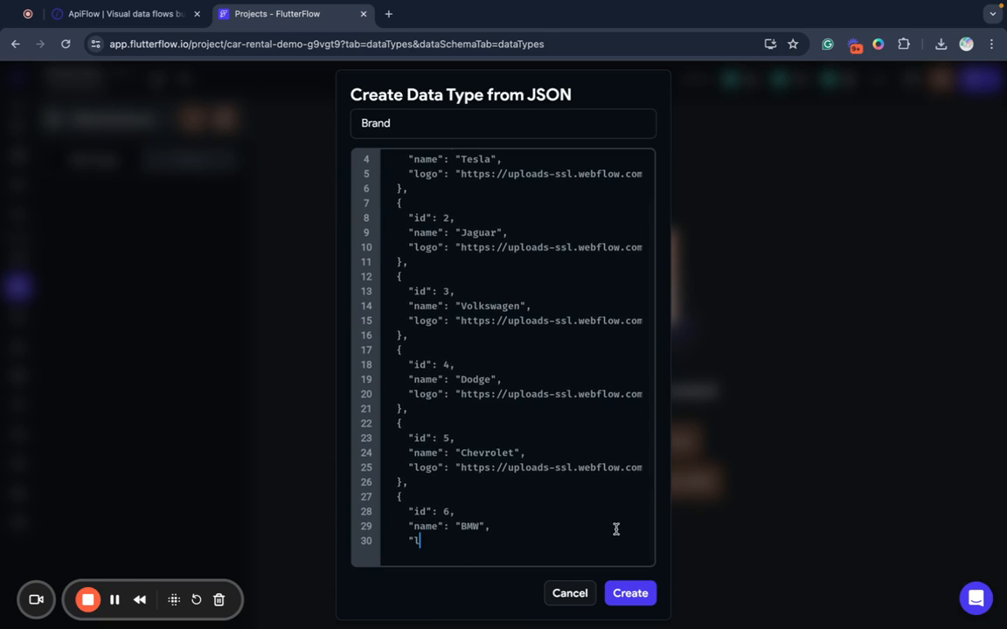
Reduce the pasted JSON to the single Dodge record with id 4 and create the Brand data type from it.
scroll(616, 529, "down", 1)
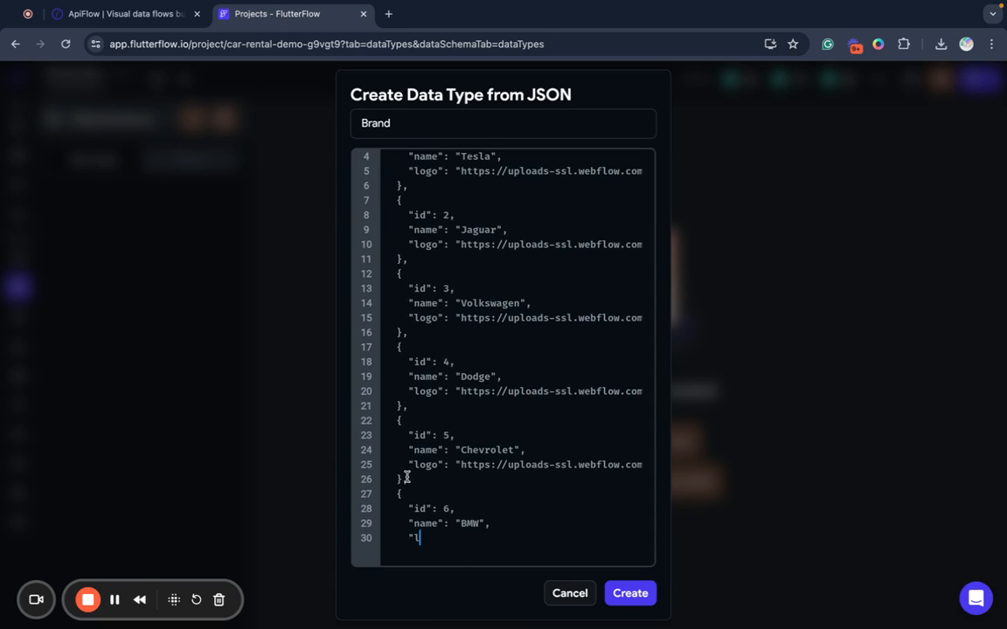
left_click_drag(406, 477, 397, 400)
left_click(433, 480)
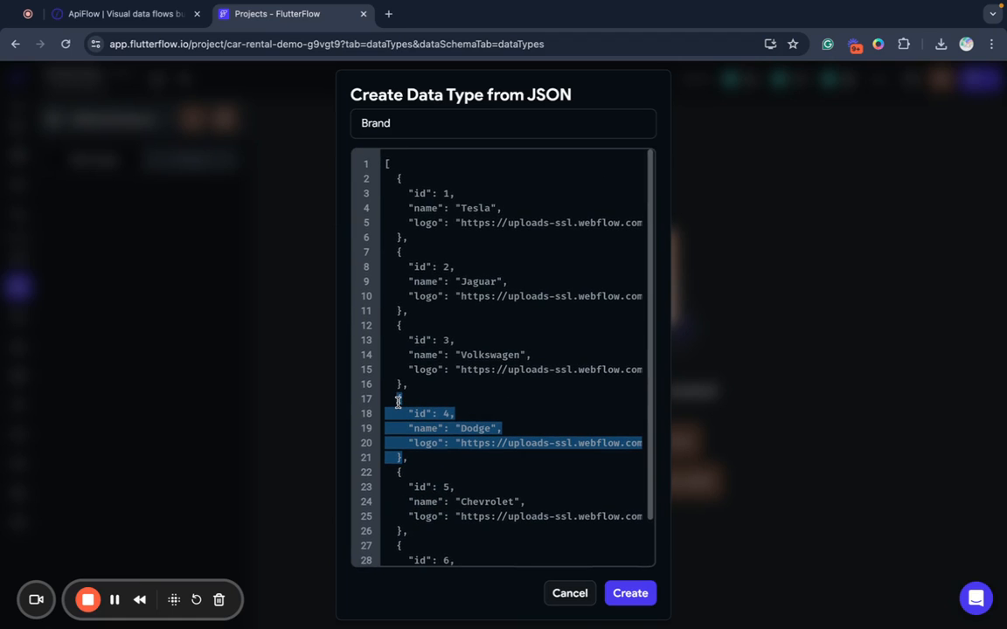
key("ctrl+c")
key("ctrl+a")
key("ctrl+v")
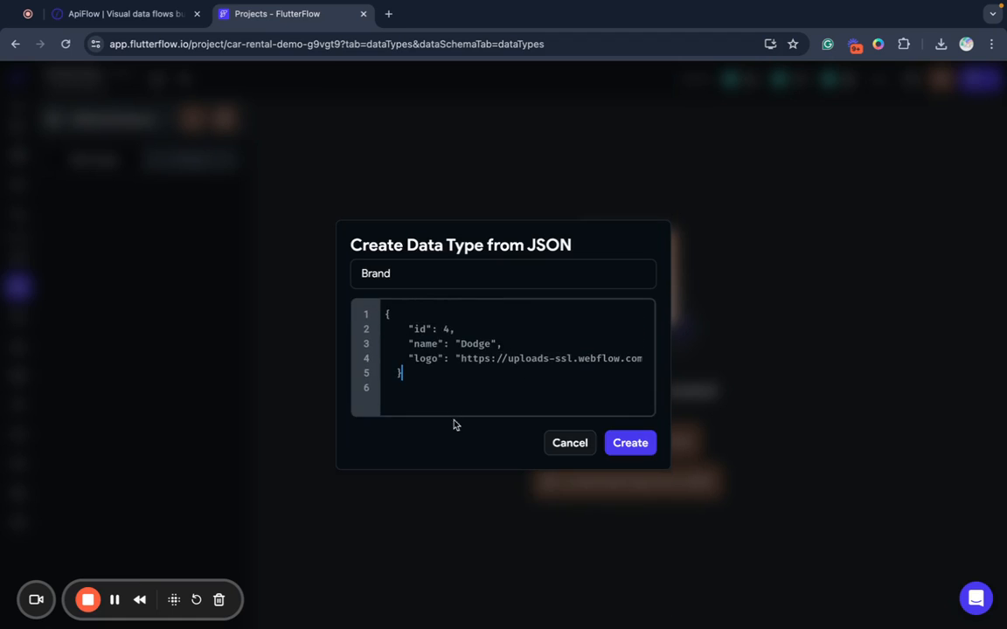
left_click(641, 446)
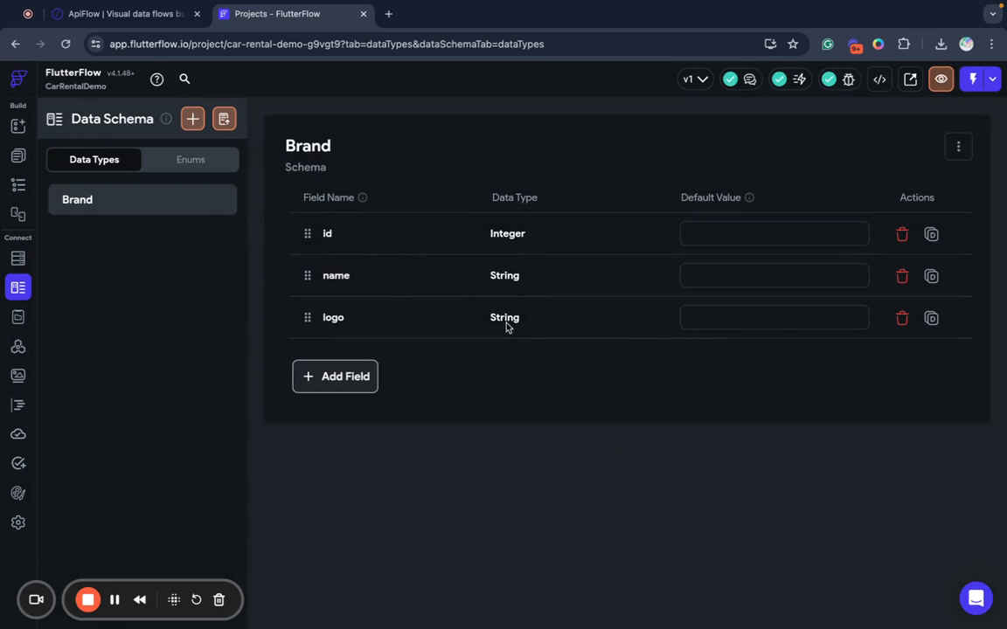
Delete the Brand data type's logo field and add it again as logo with the Image Path data type.
left_click(904, 320)
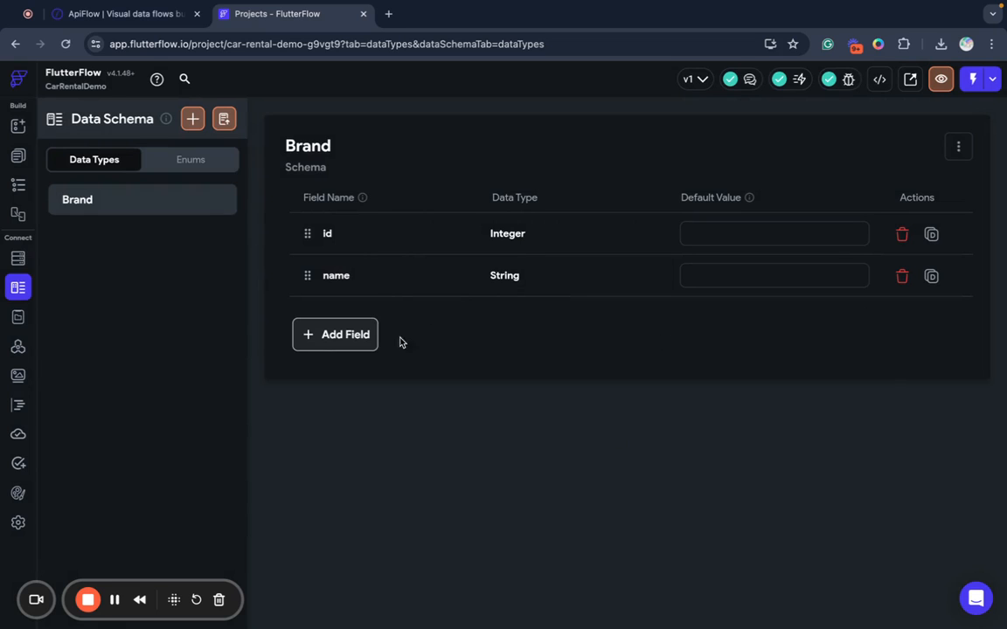
left_click(303, 344)
type("logo")
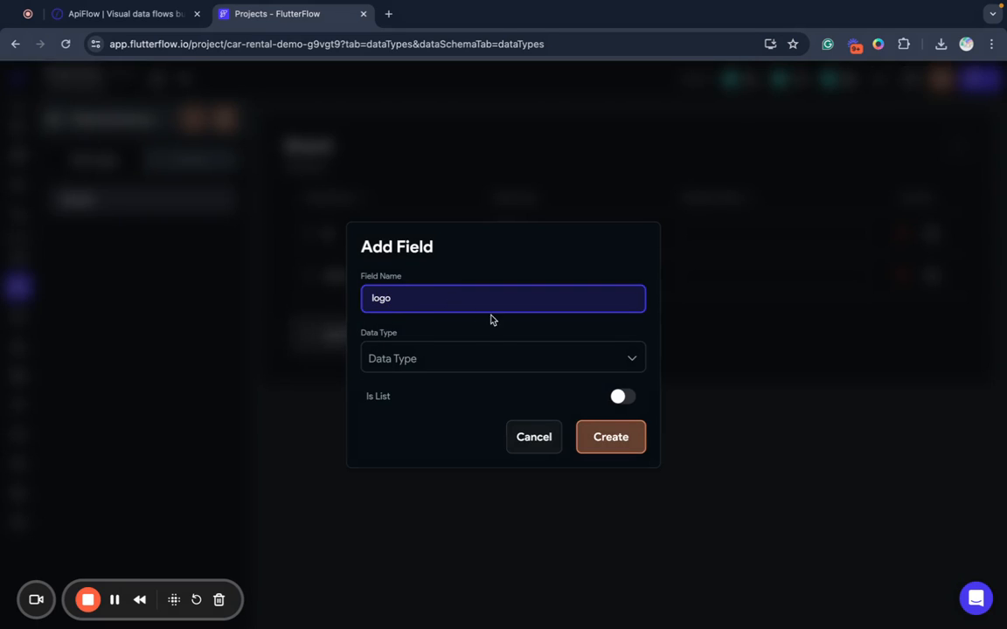
left_click(460, 354)
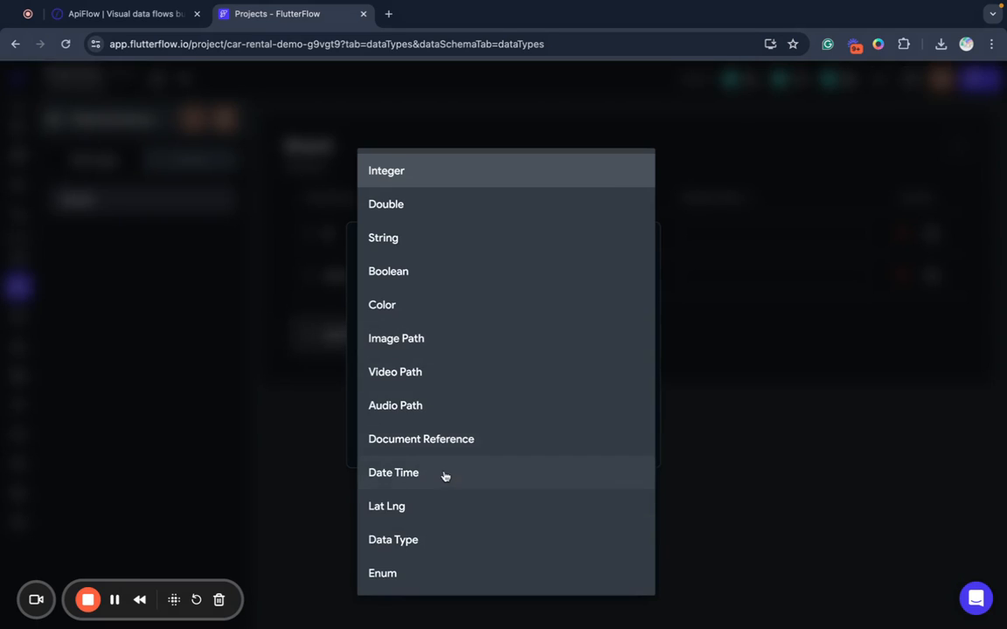
left_click(411, 339)
left_click(599, 437)
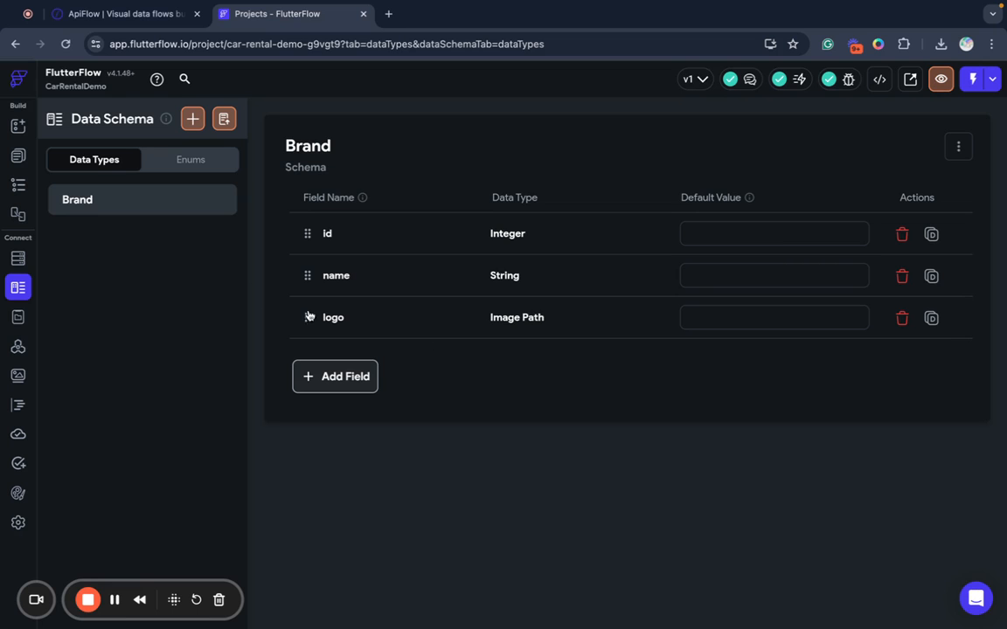
Parse the List Brands API call's response as a list of the Brand data type and save the call.
left_click(15, 126)
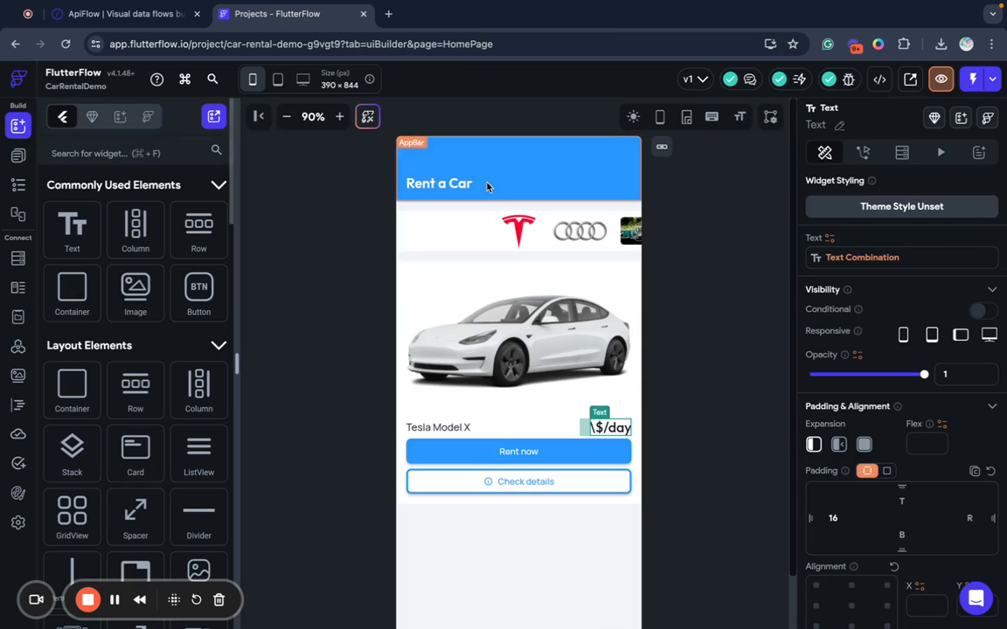
left_click(18, 346)
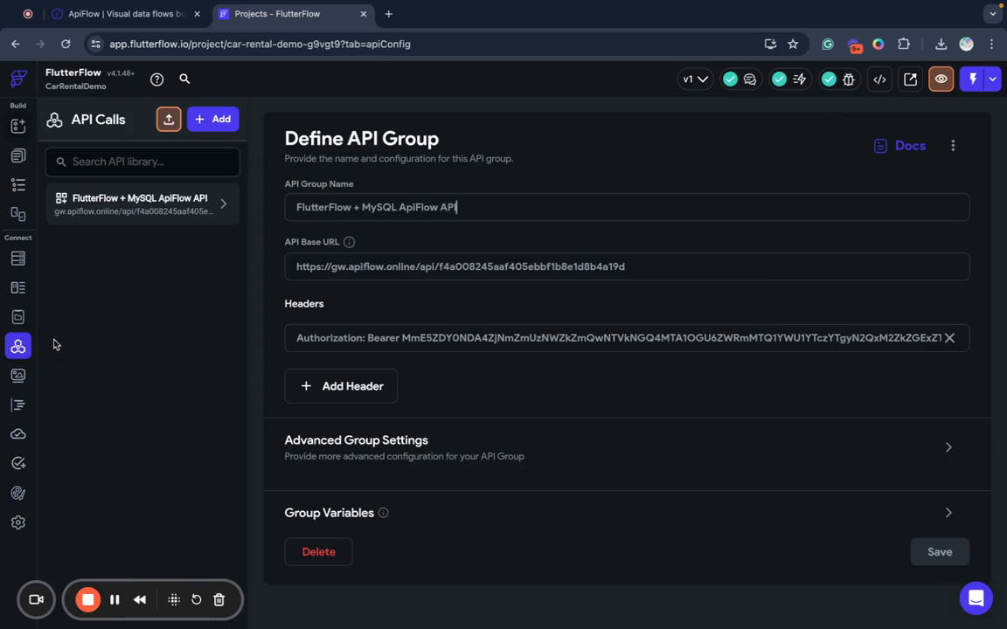
left_click(145, 202)
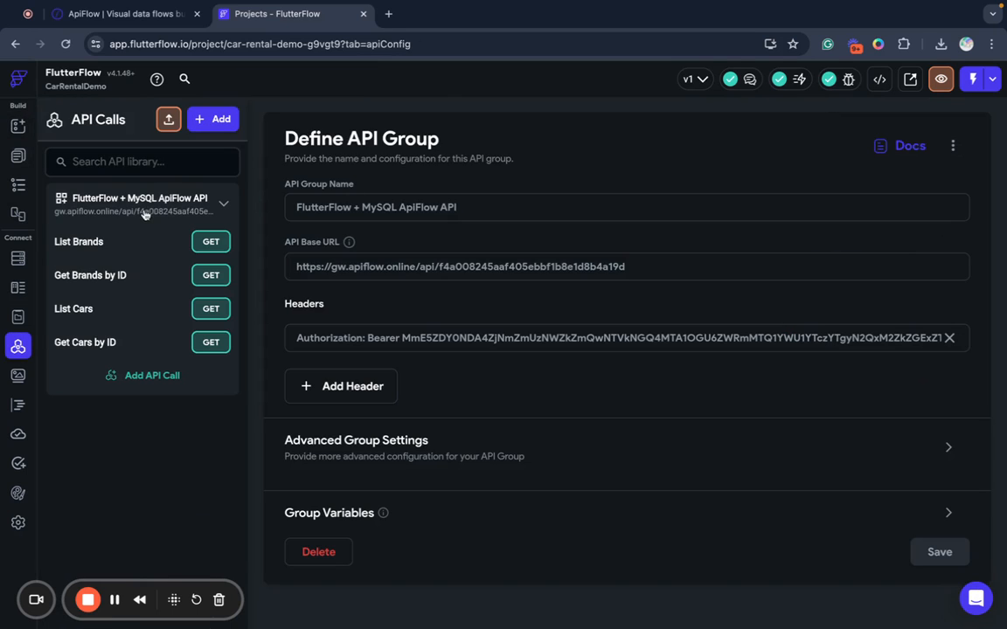
left_click(94, 244)
left_click(437, 191)
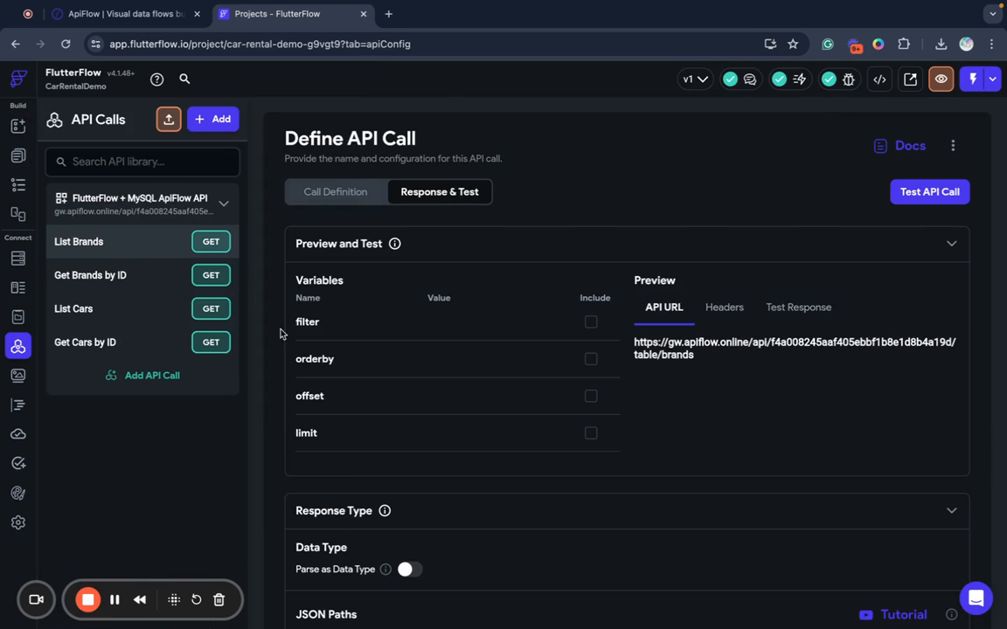
scroll(485, 339, "down", 5)
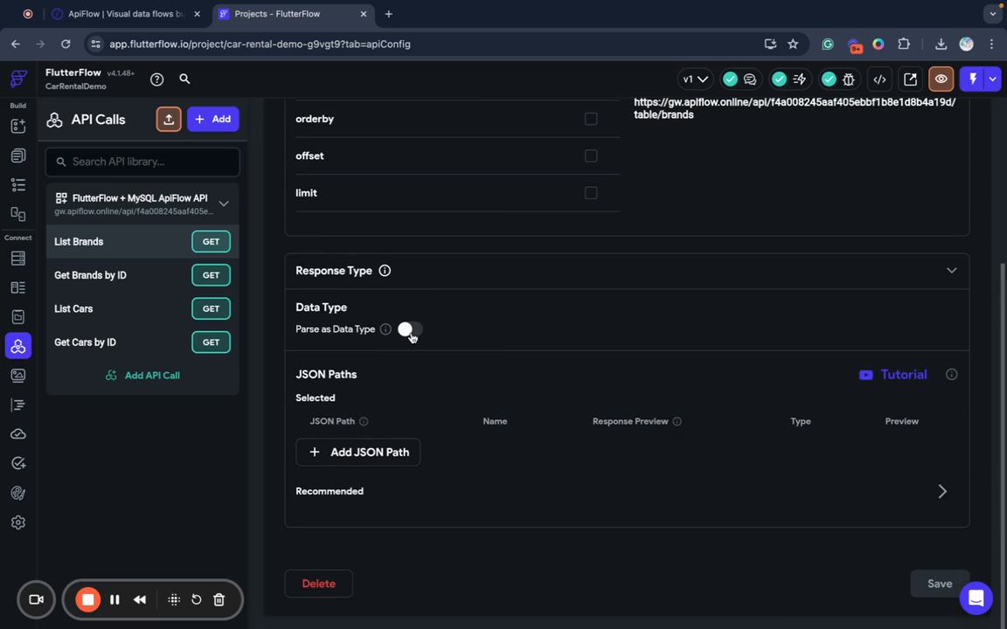
left_click(409, 331)
left_click(349, 368)
left_click(336, 374)
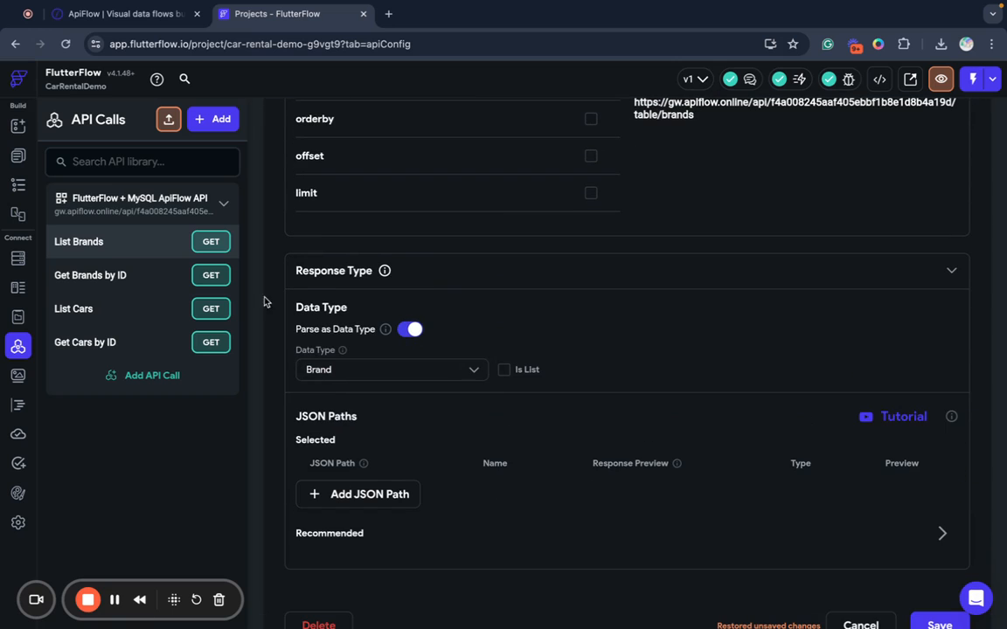
left_click(504, 371)
scroll(944, 341, "down", 1)
left_click(928, 585)
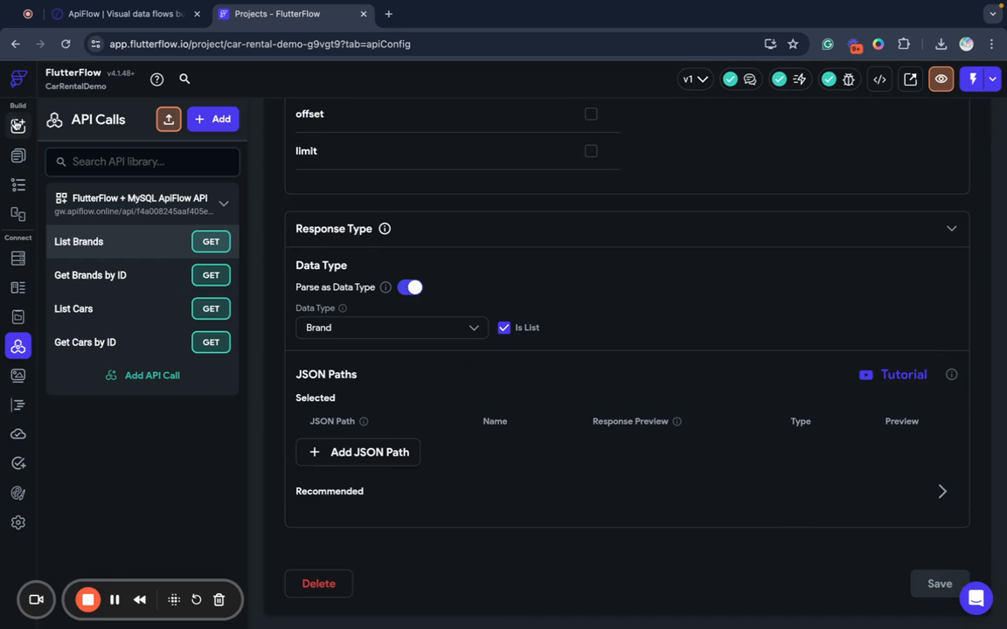
Select the brand logo carousel on the HomePage and examine its pages and images in the widget hierarchy.
left_click(16, 127)
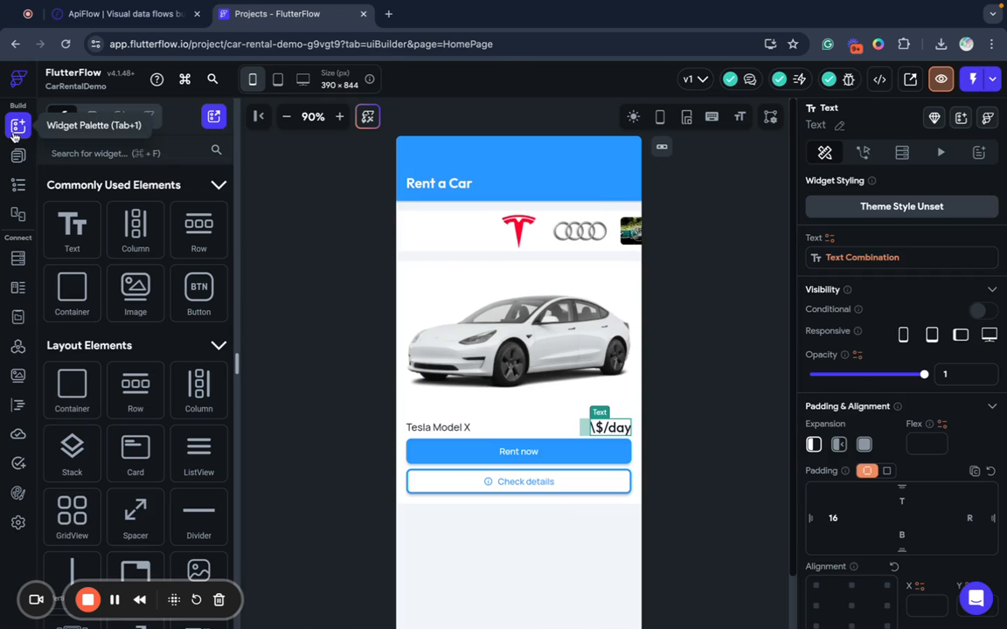
left_click(464, 226)
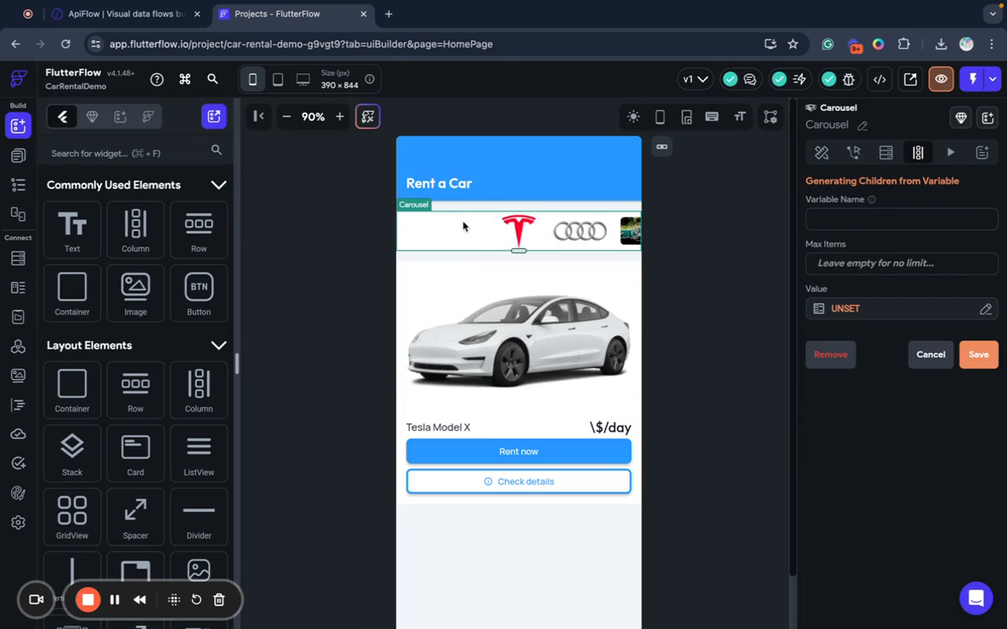
left_click(16, 186)
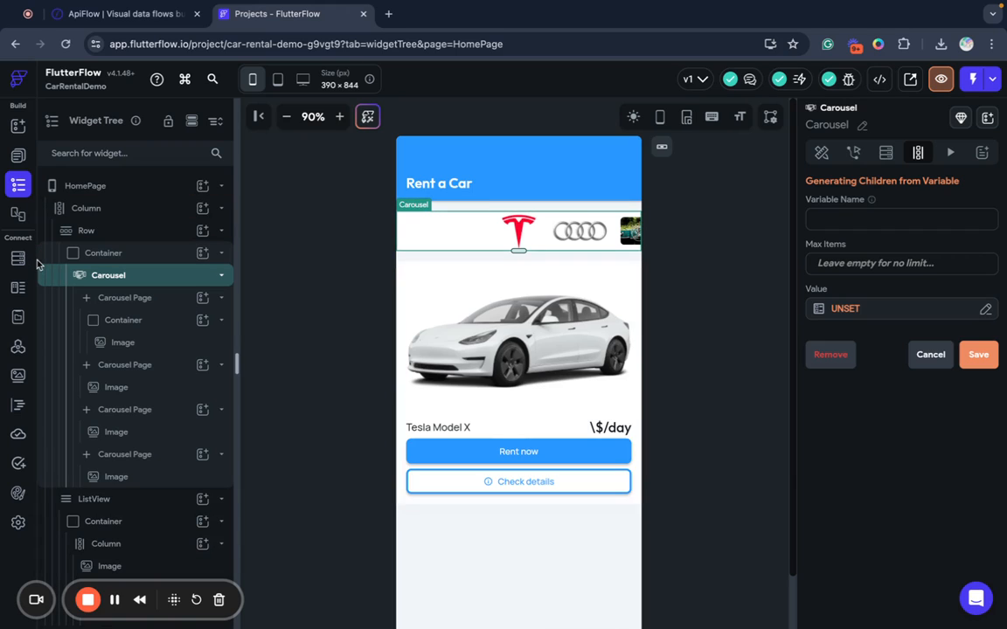
Create an app state variable named brands as a list of the Brand data type.
left_click(18, 317)
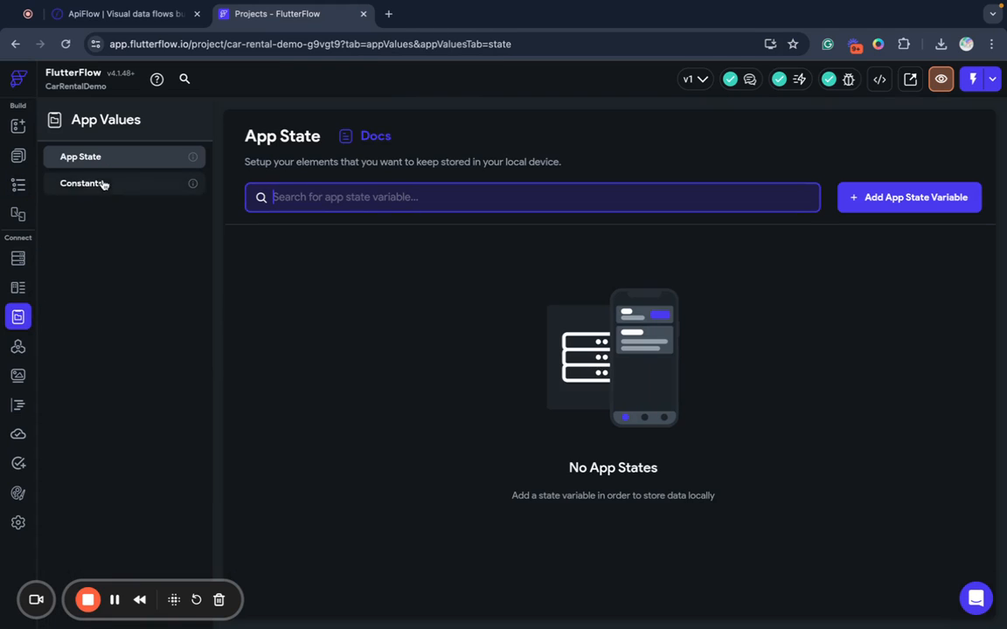
left_click(884, 203)
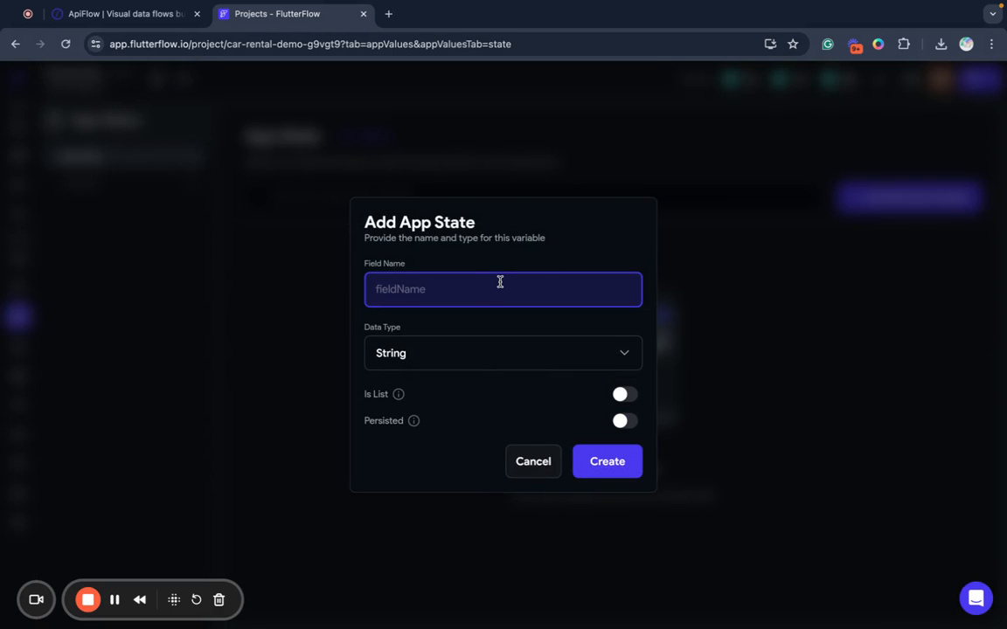
type("brands")
left_click(417, 367)
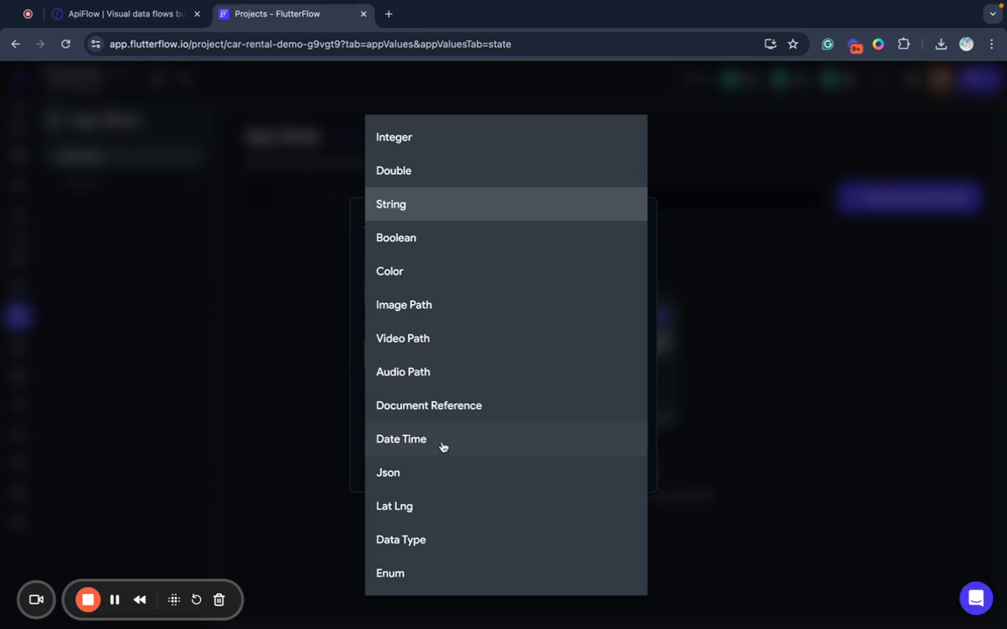
left_click(411, 539)
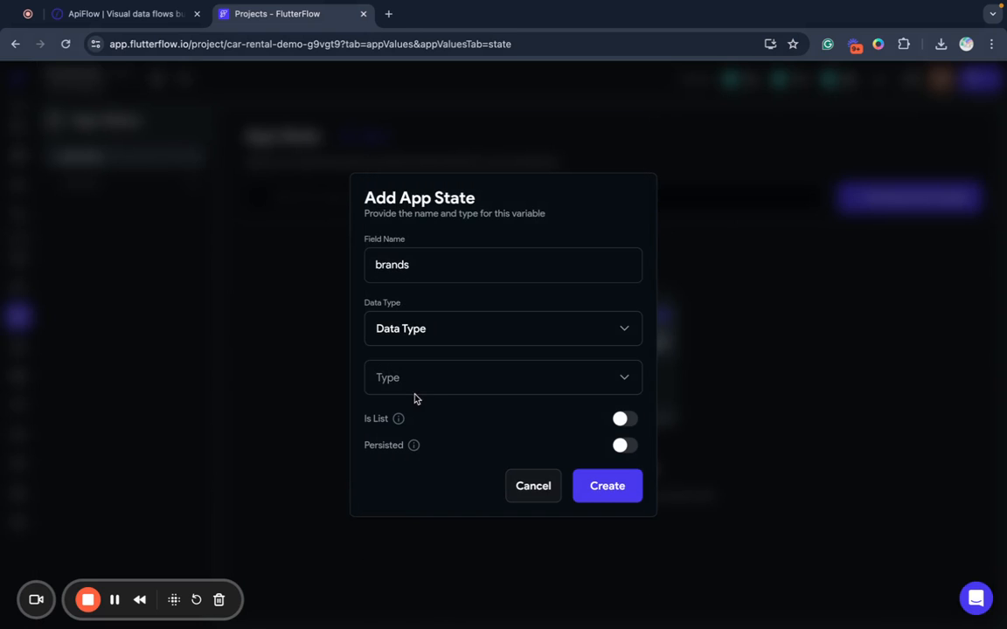
left_click(406, 389)
left_click(403, 389)
left_click(622, 419)
left_click(614, 485)
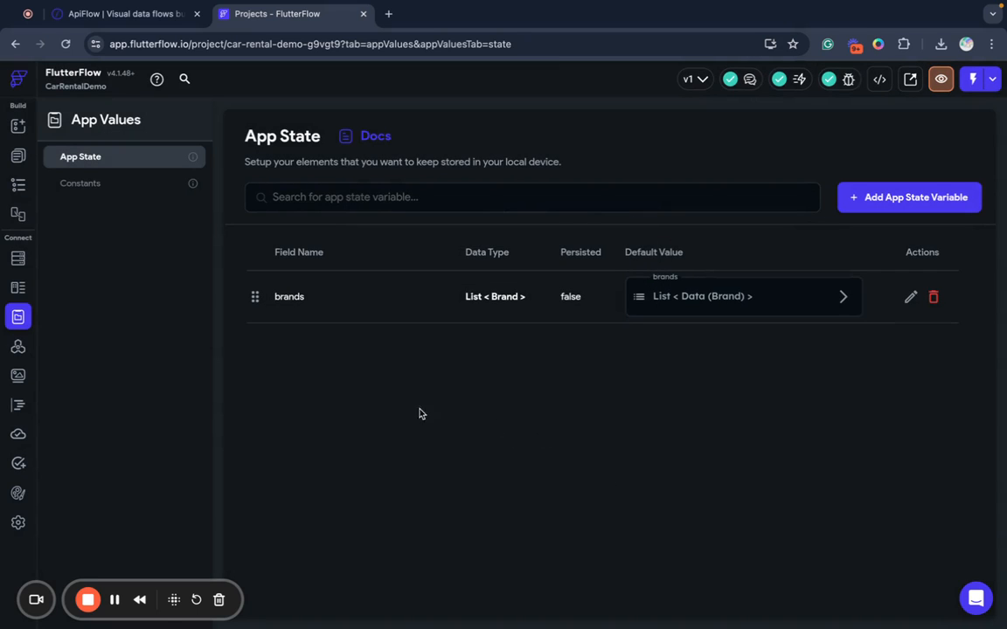
Select the HomePage scaffold and open its action flow editor for the On Page Load trigger.
left_click(18, 127)
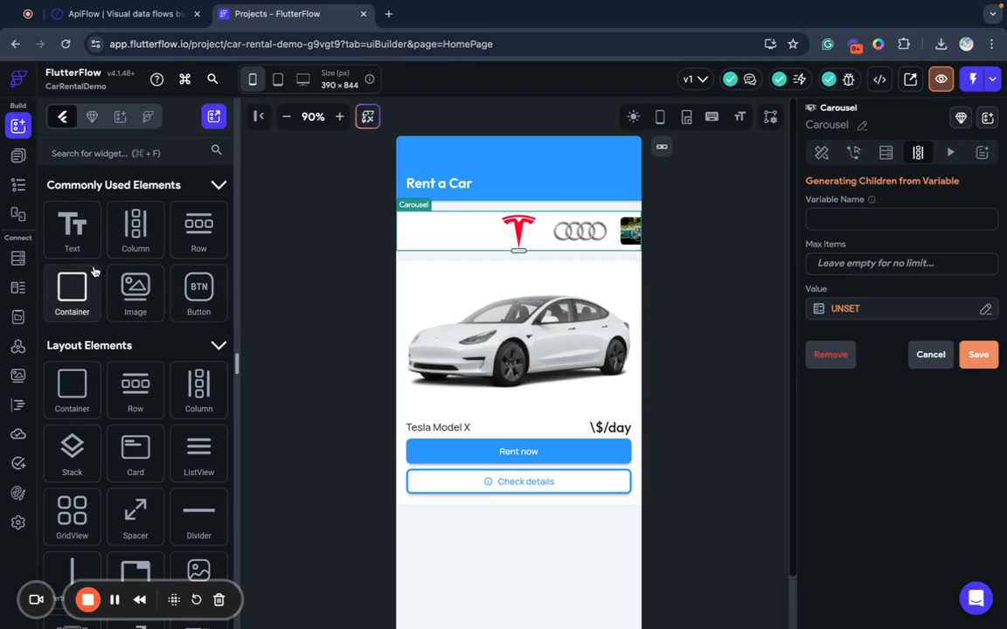
left_click(17, 186)
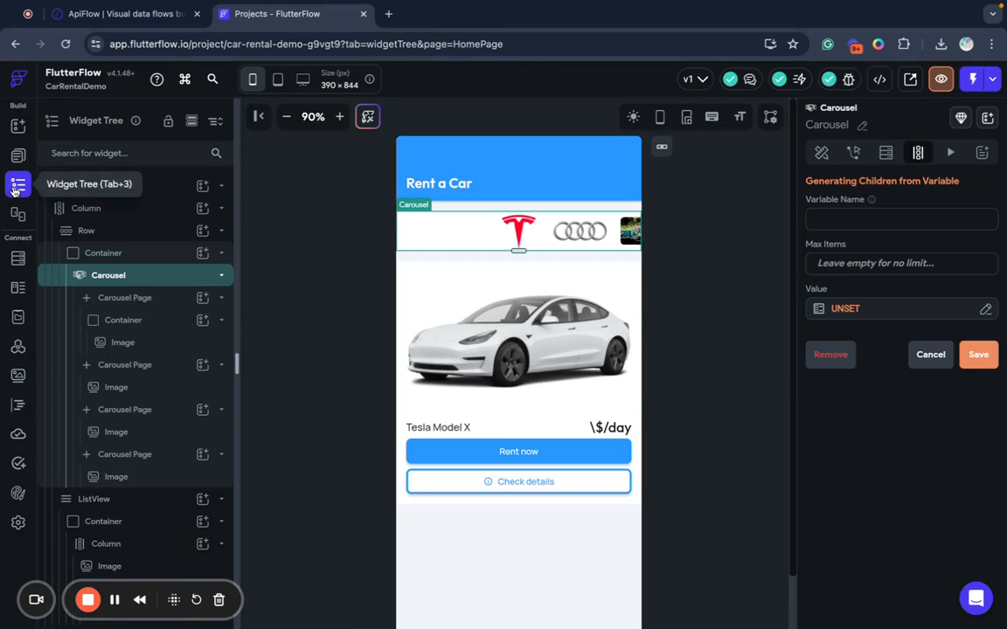
left_click(173, 186)
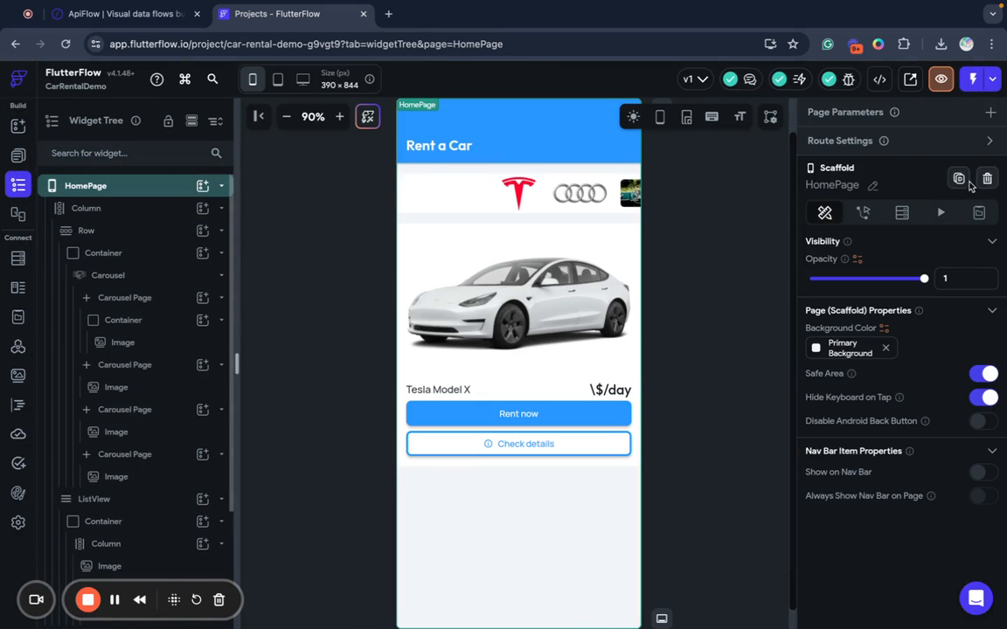
left_click(861, 214)
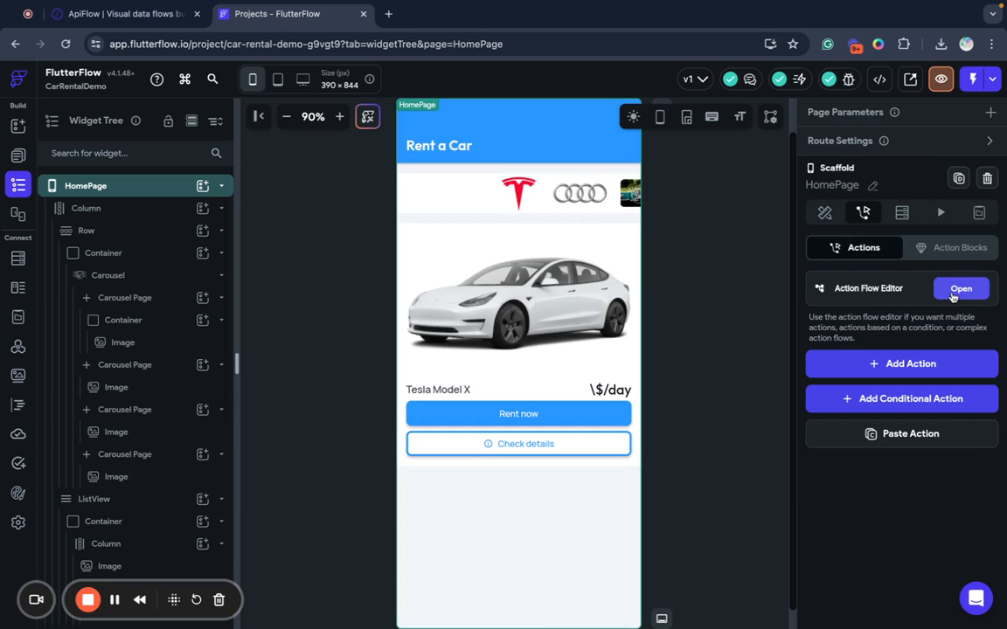
left_click(958, 291)
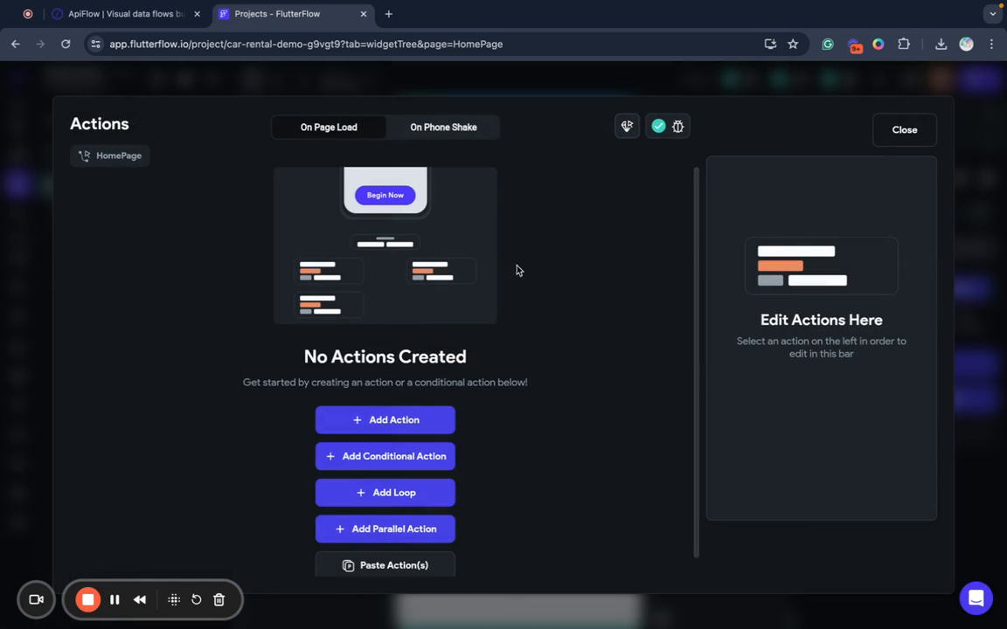
left_click(402, 420)
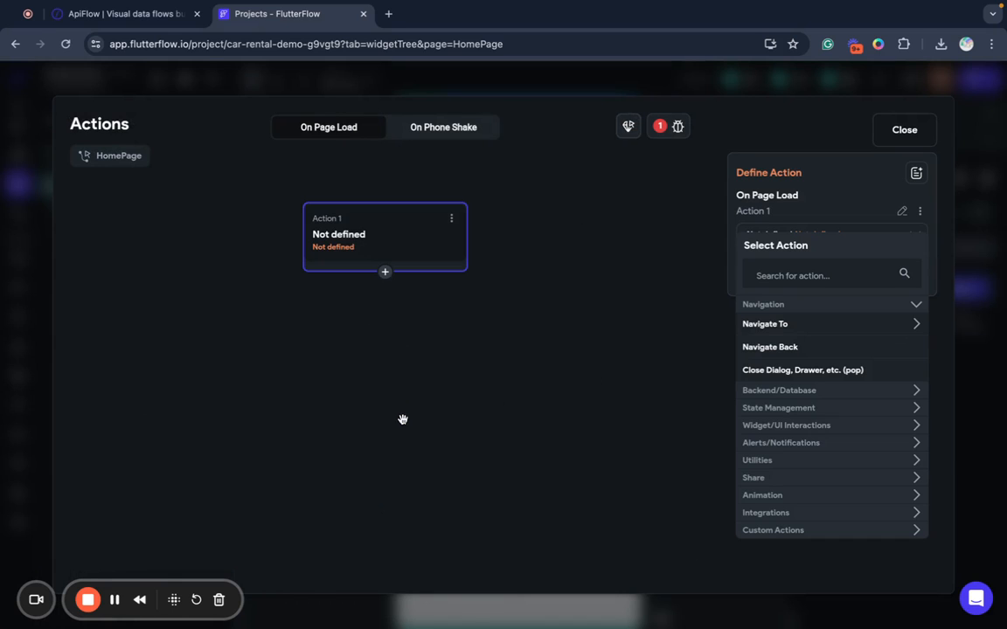
left_click(449, 217)
left_click(435, 327)
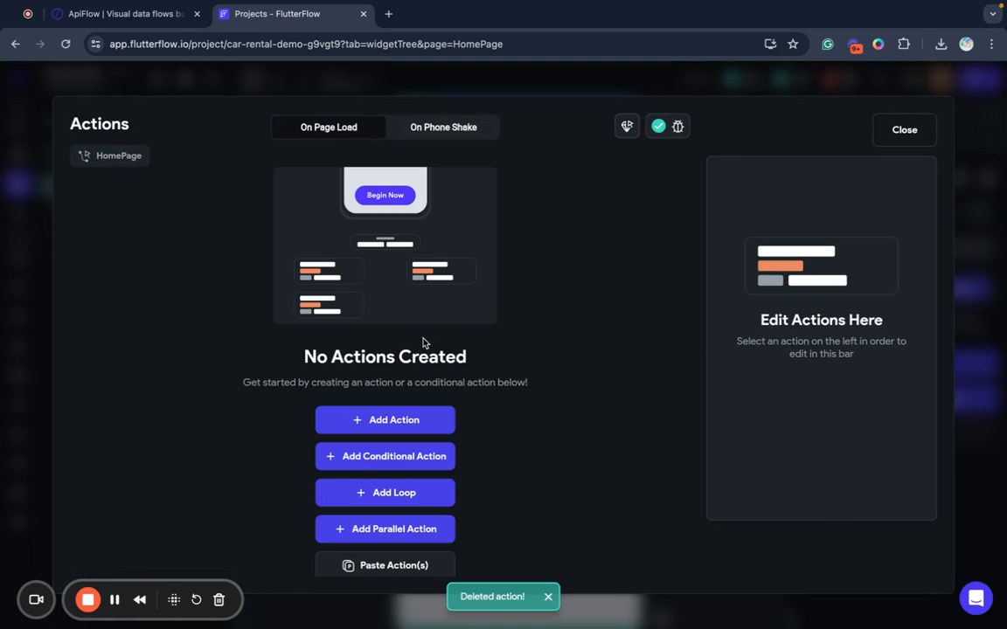
Add a parallel action to the On Page Load flow with a backend API call in its first branch.
left_click(391, 527)
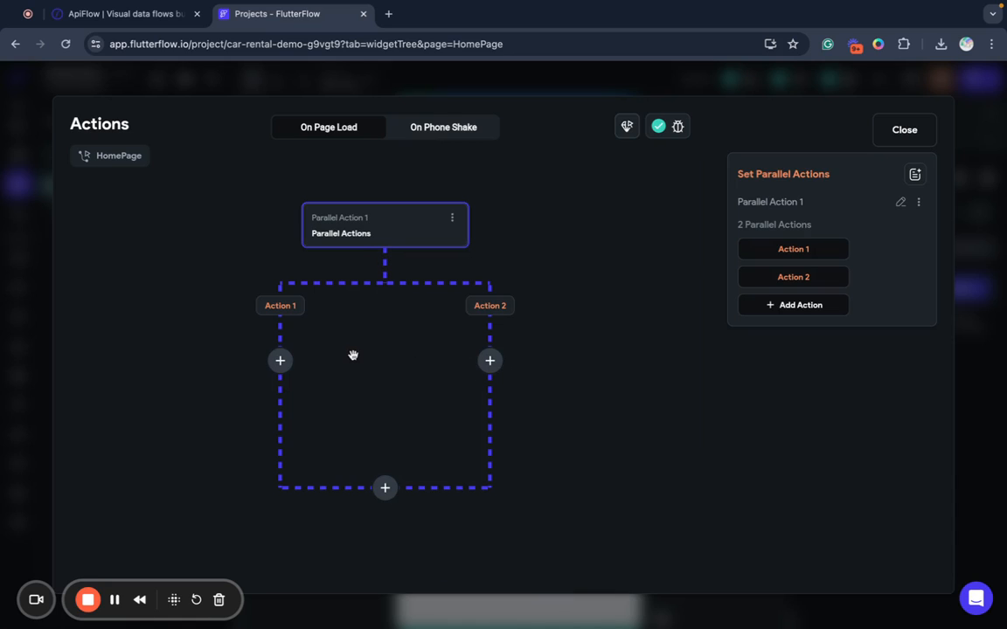
left_click(280, 360)
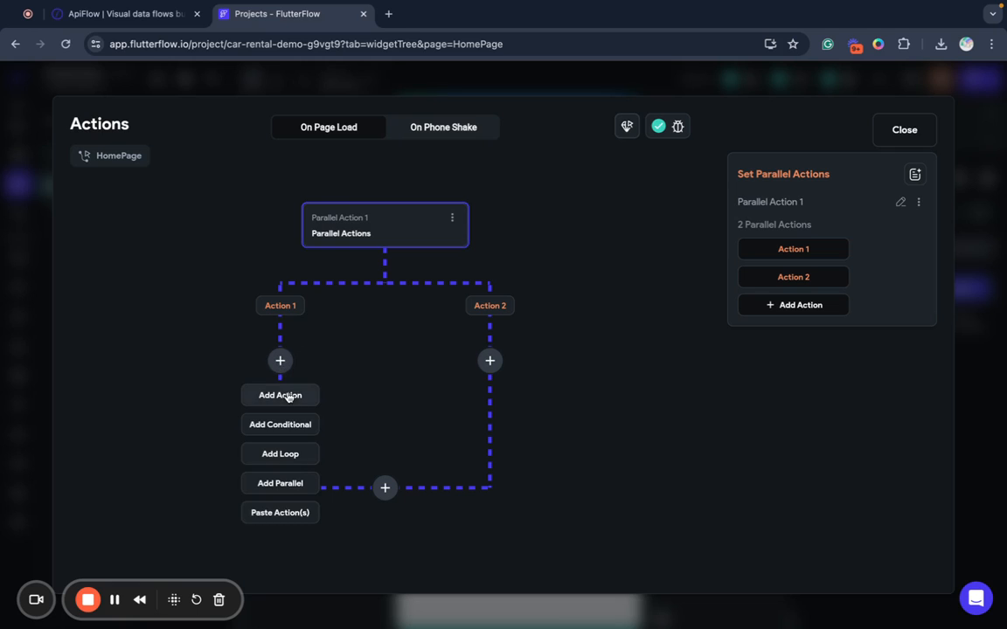
left_click(288, 395)
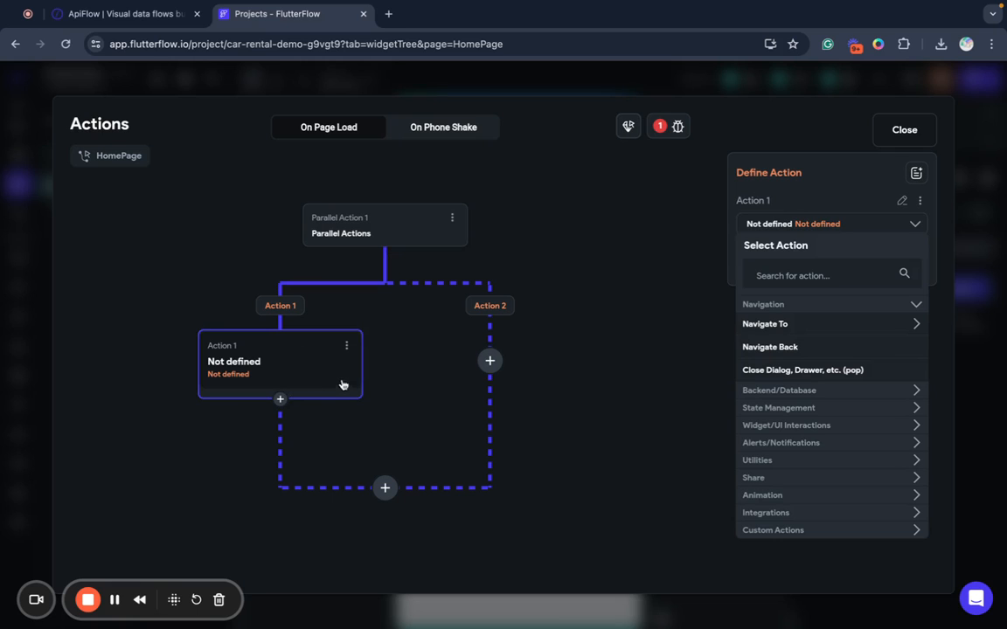
left_click(788, 391)
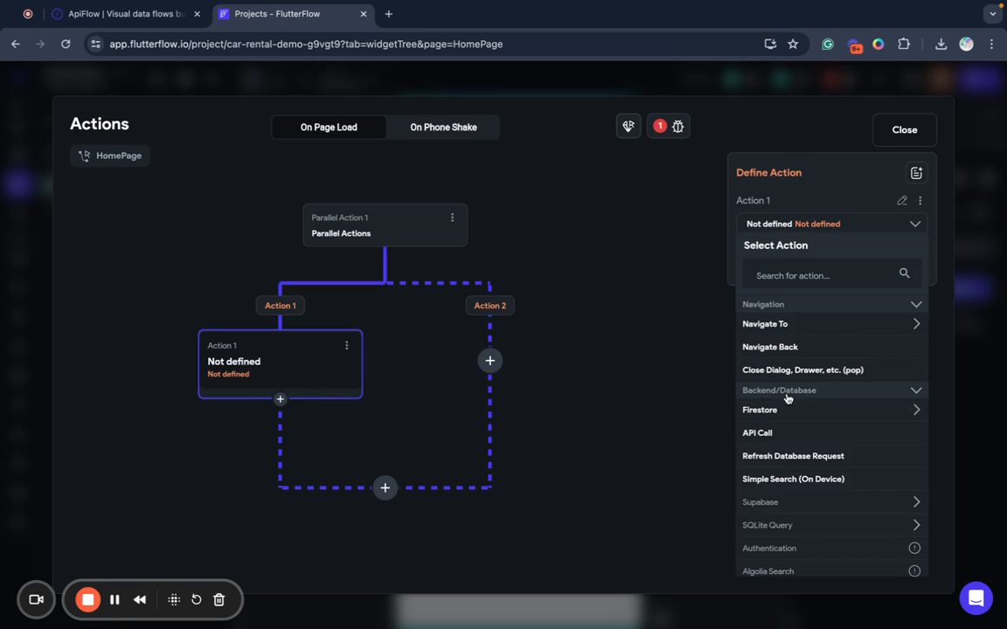
left_click(753, 433)
Point the API call at the FlutterFlow + MySQL ApiFlow API group's List Brands endpoint and name its output variable apiBrands.
left_click(822, 266)
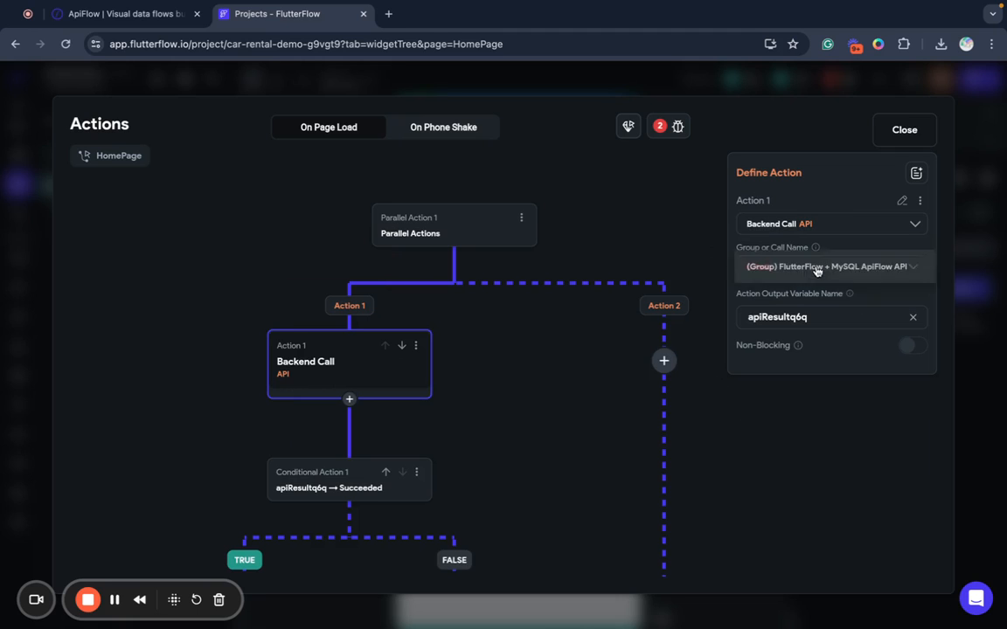
left_click(725, 263)
left_click(778, 311)
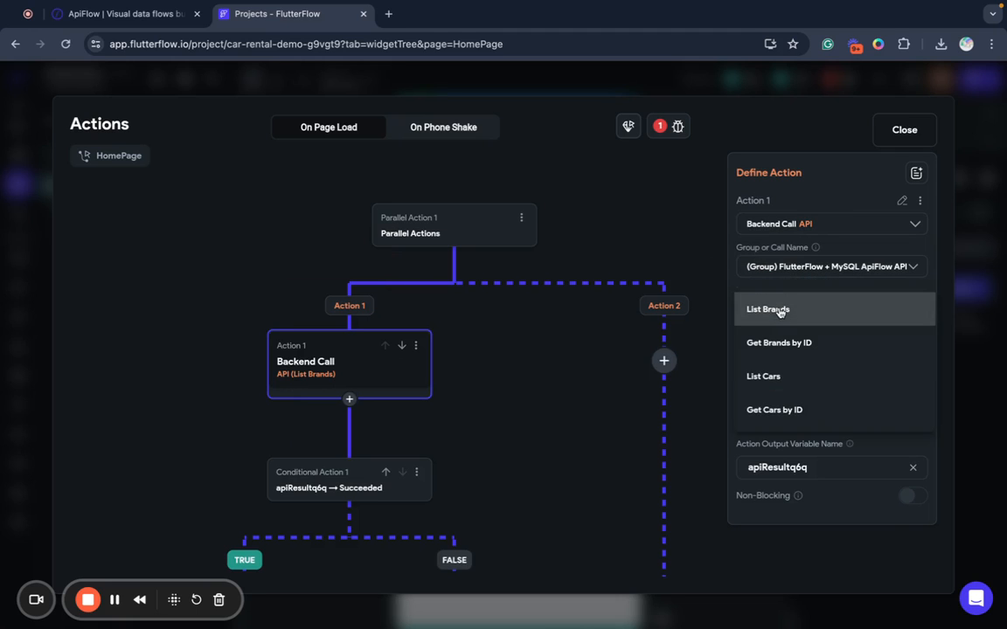
left_click(779, 310)
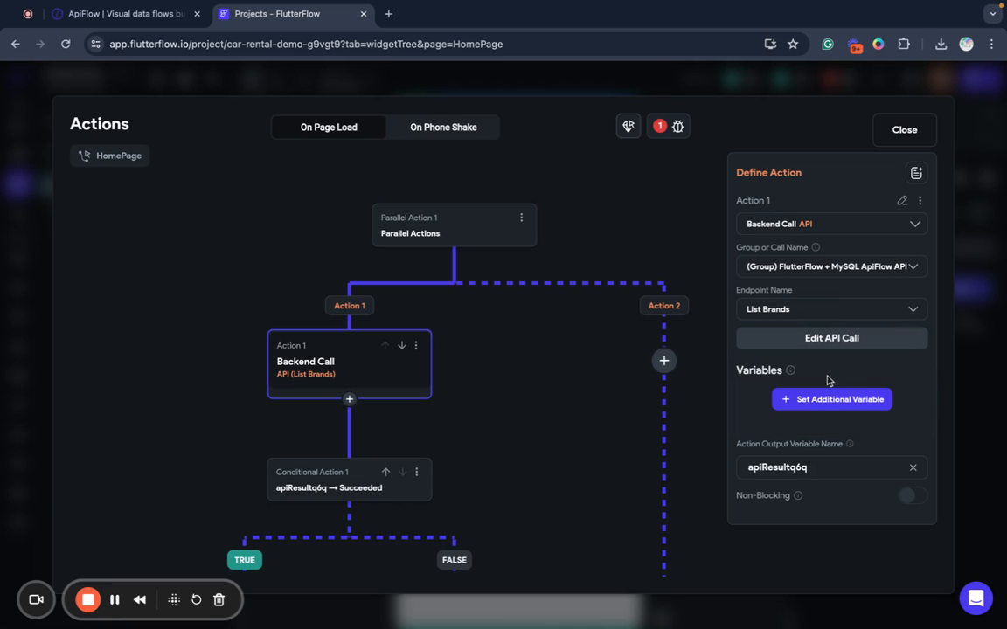
double_click(792, 467)
key("BackSpace")
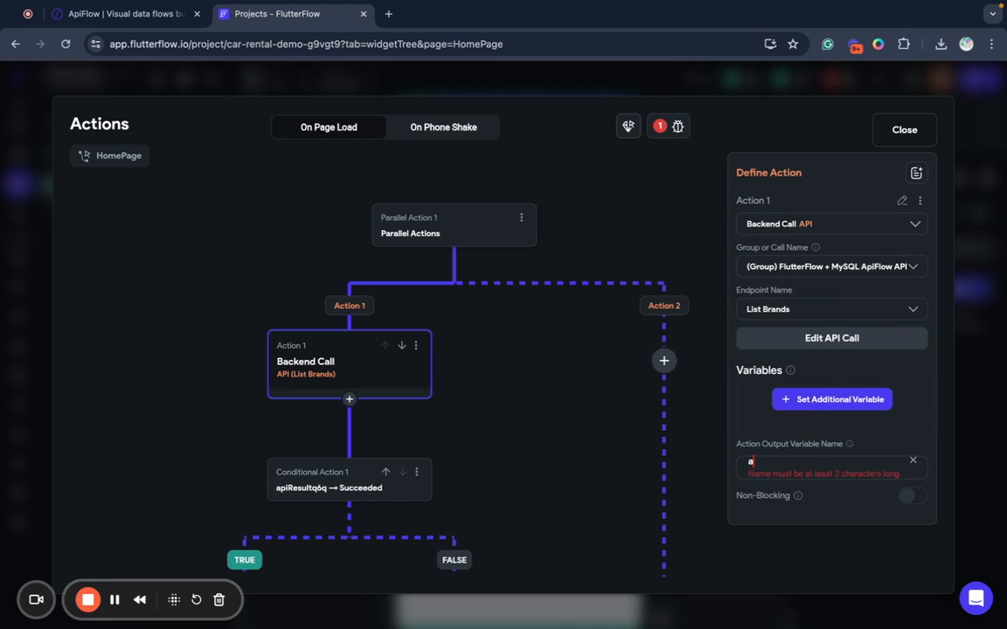
type("apiBrands")
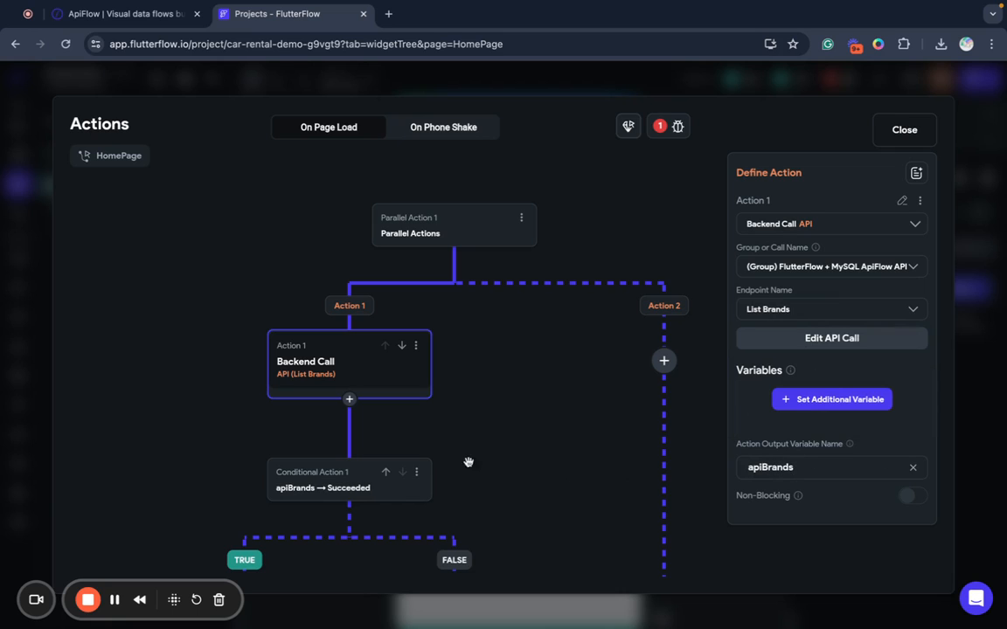
Add an Update App State action to the TRUE branch of the apiBrands Succeeded condition.
left_click(371, 489)
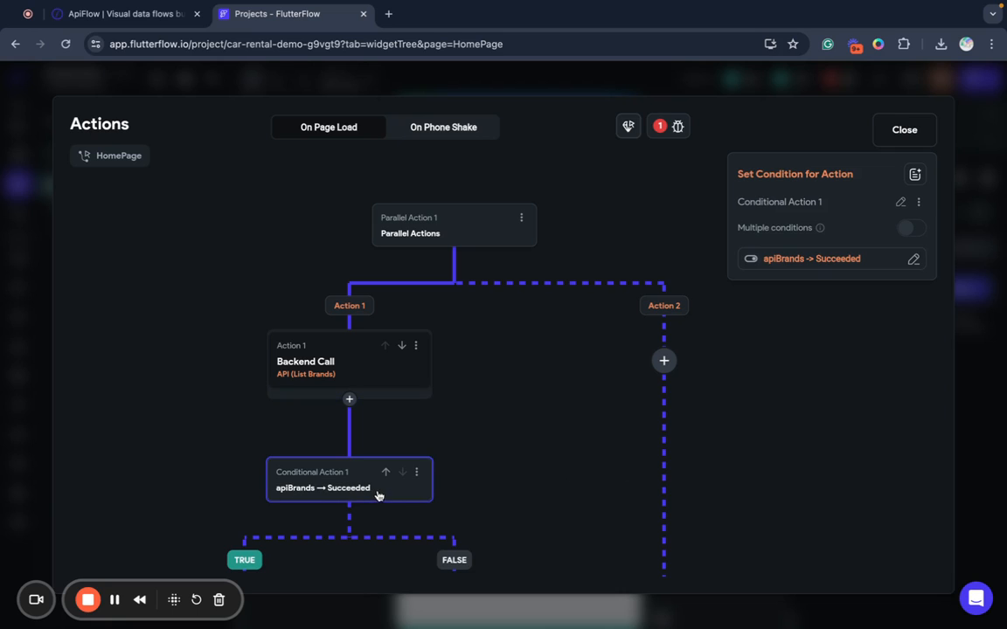
scroll(278, 491, "down", 3)
left_click(244, 480)
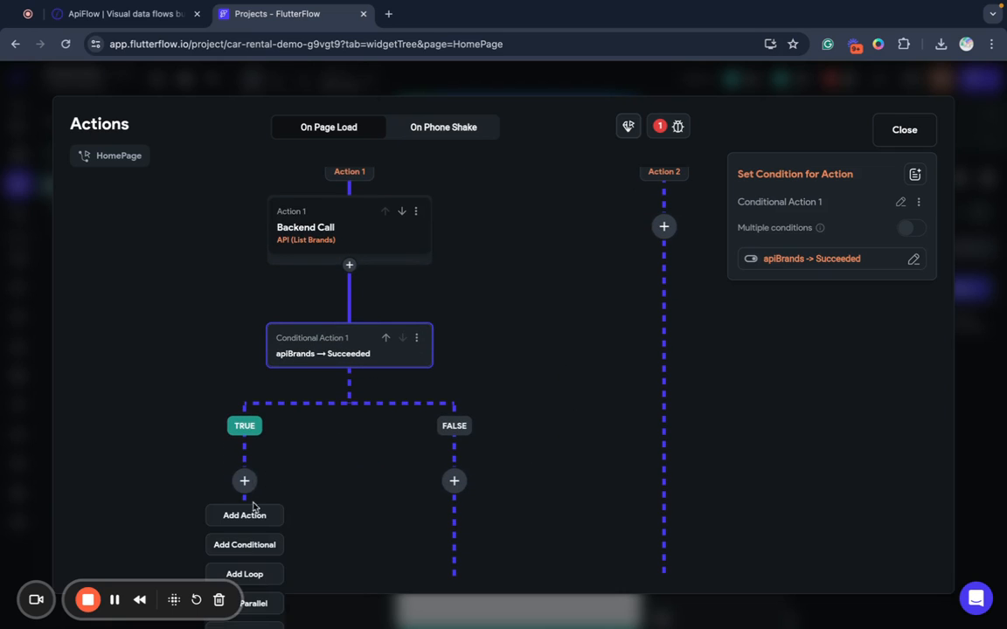
left_click(254, 516)
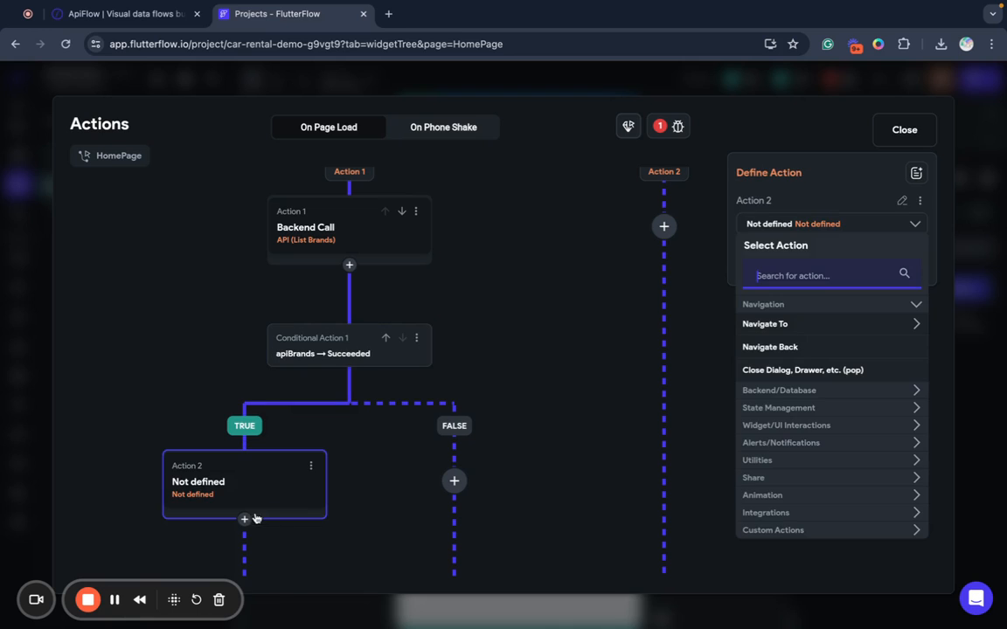
left_click(777, 389)
left_click(779, 390)
left_click(775, 409)
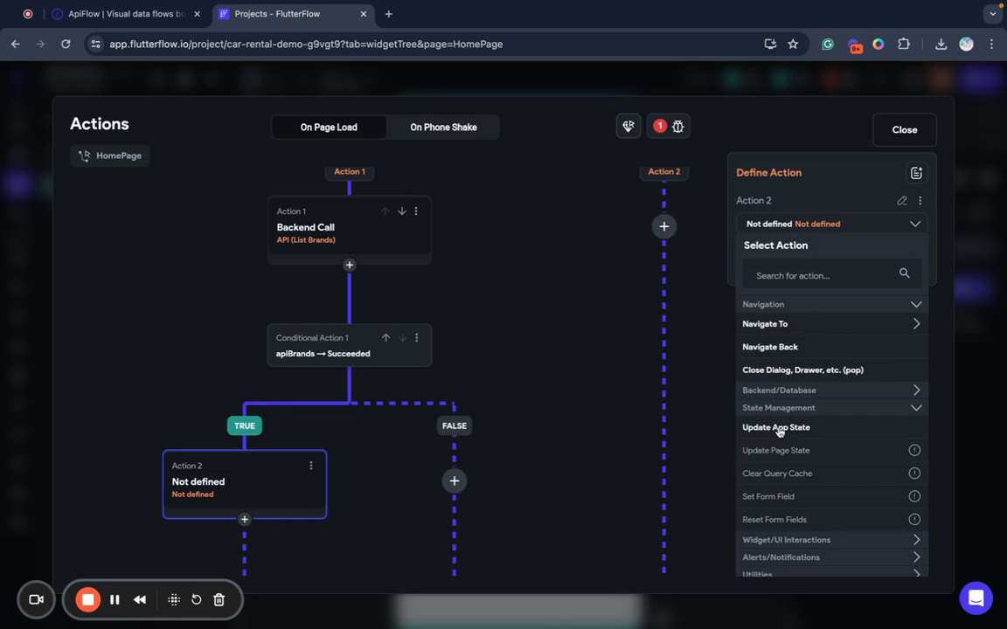
left_click(764, 427)
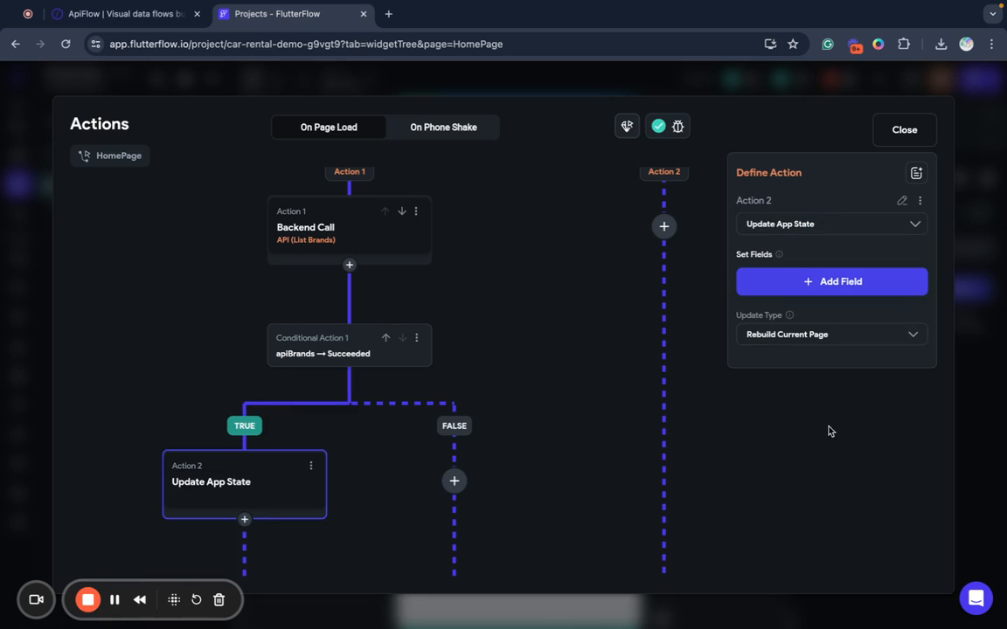
Add the brands field to the Update App State action with the Set Value update type.
left_click(783, 283)
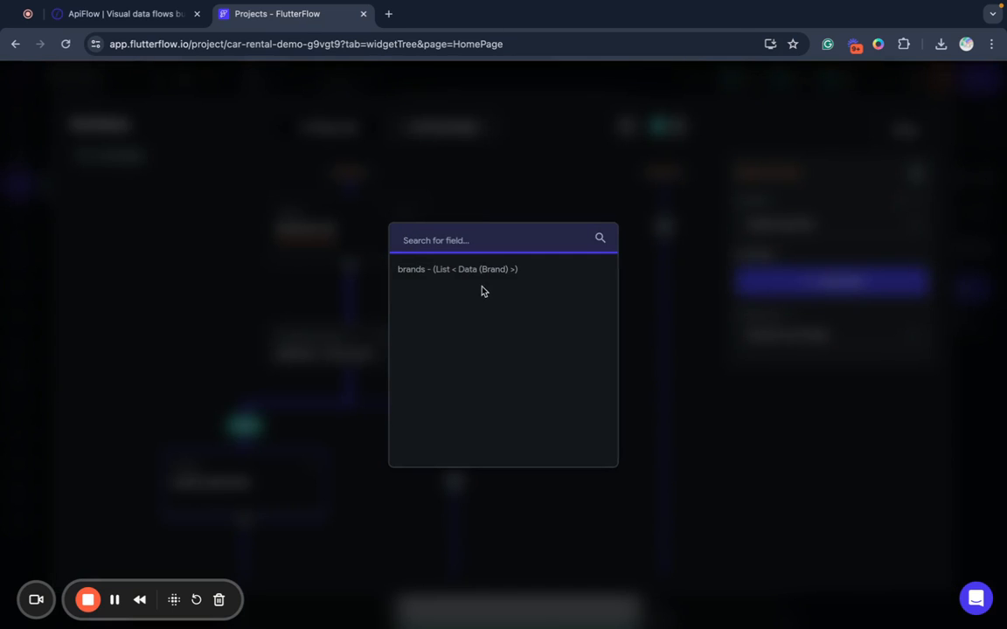
left_click(453, 276)
left_click(797, 340)
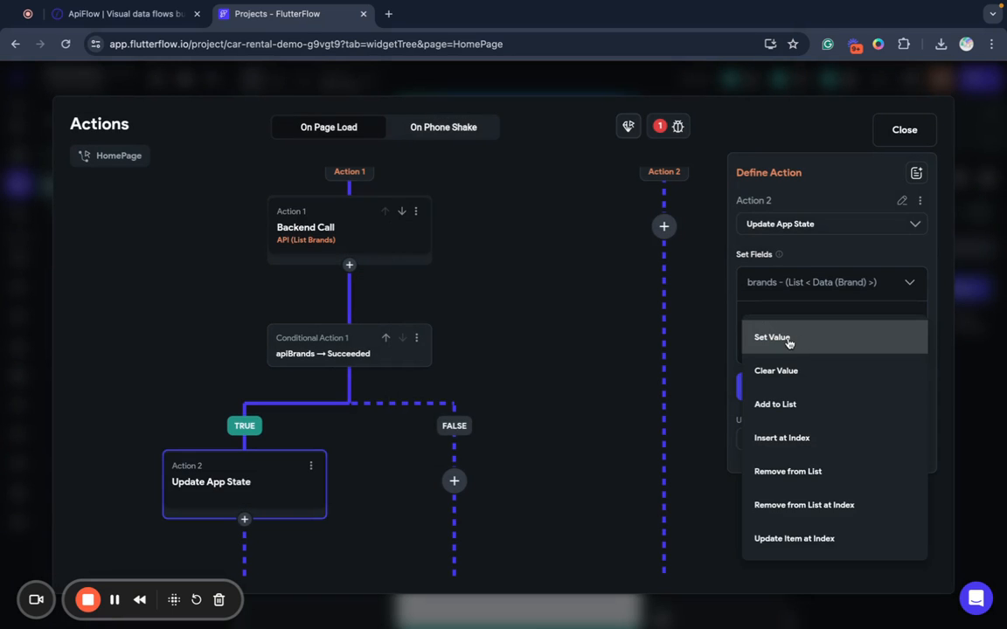
left_click(788, 339)
Set the brands field's value from the apiBrands action output, using the As Data Type response option.
left_click(784, 382)
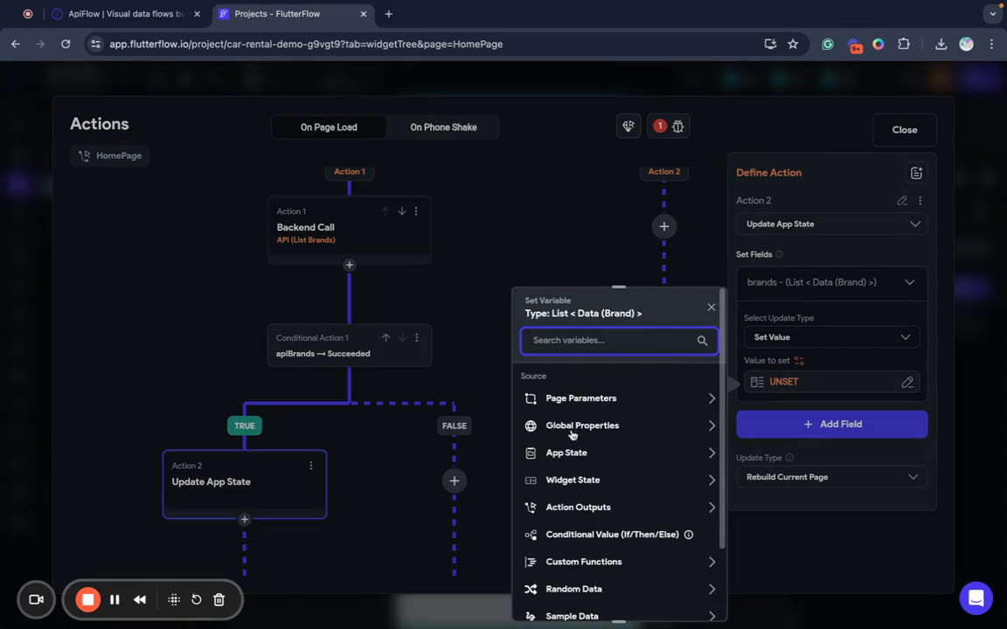
scroll(621, 456, "down", 1)
left_click(555, 416)
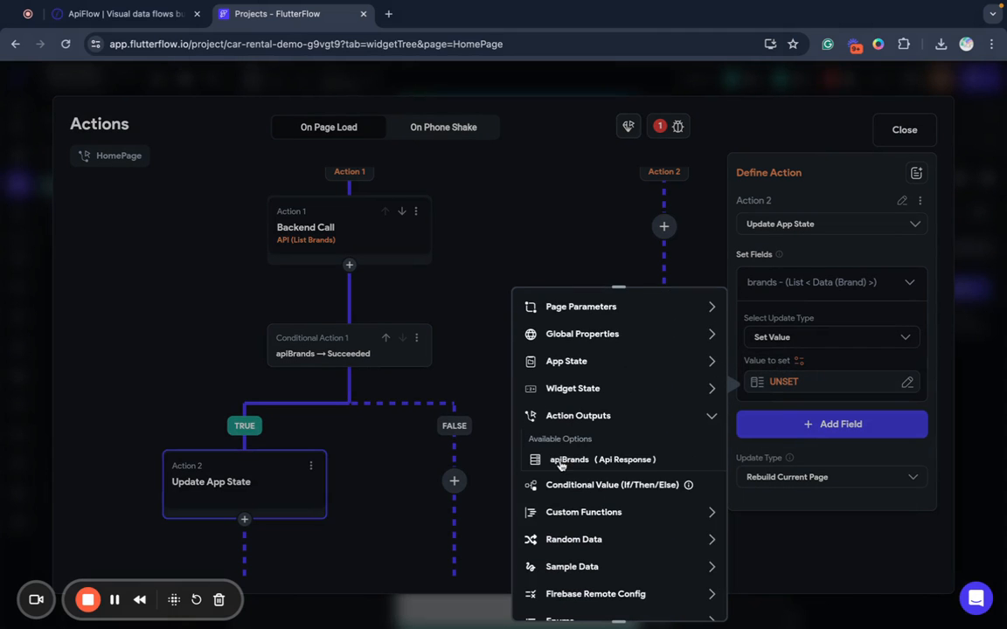
left_click(562, 459)
left_click(606, 427)
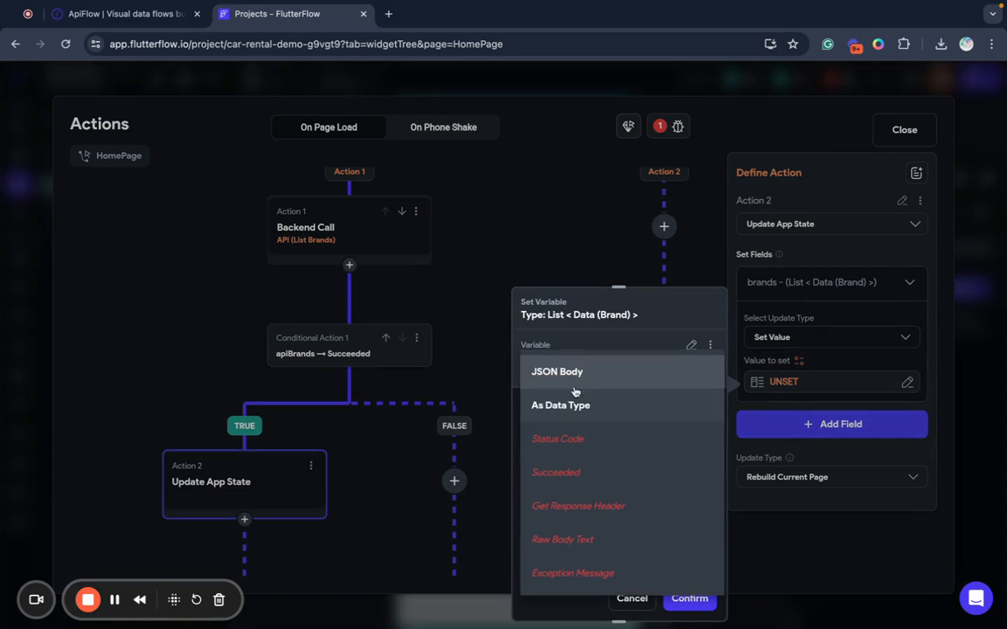
left_click(549, 405)
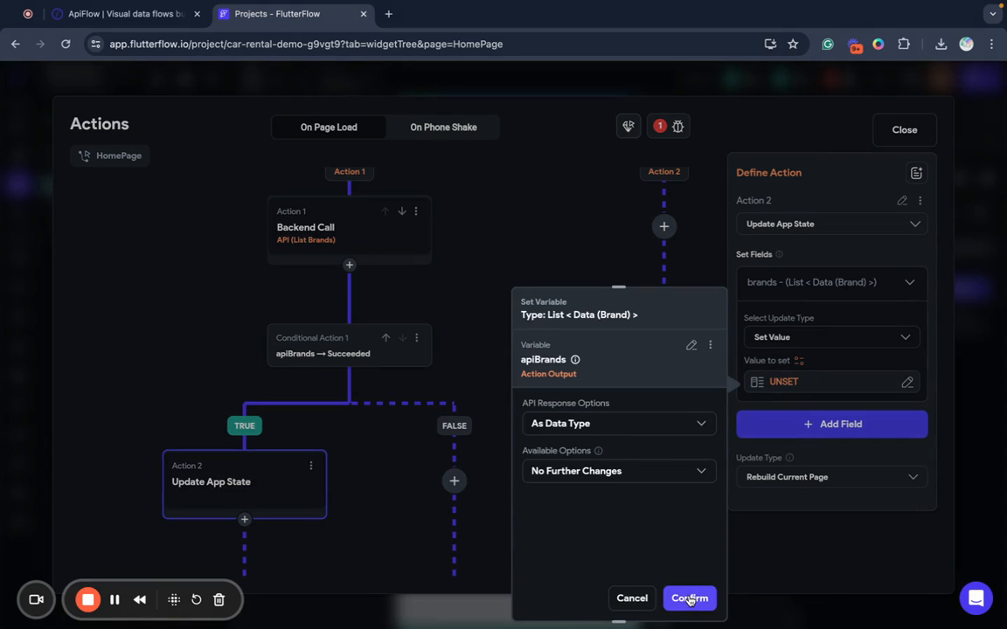
left_click(688, 599)
Review the brands branch of the page load action flow and close the flow editor.
scroll(371, 409, "down", 2)
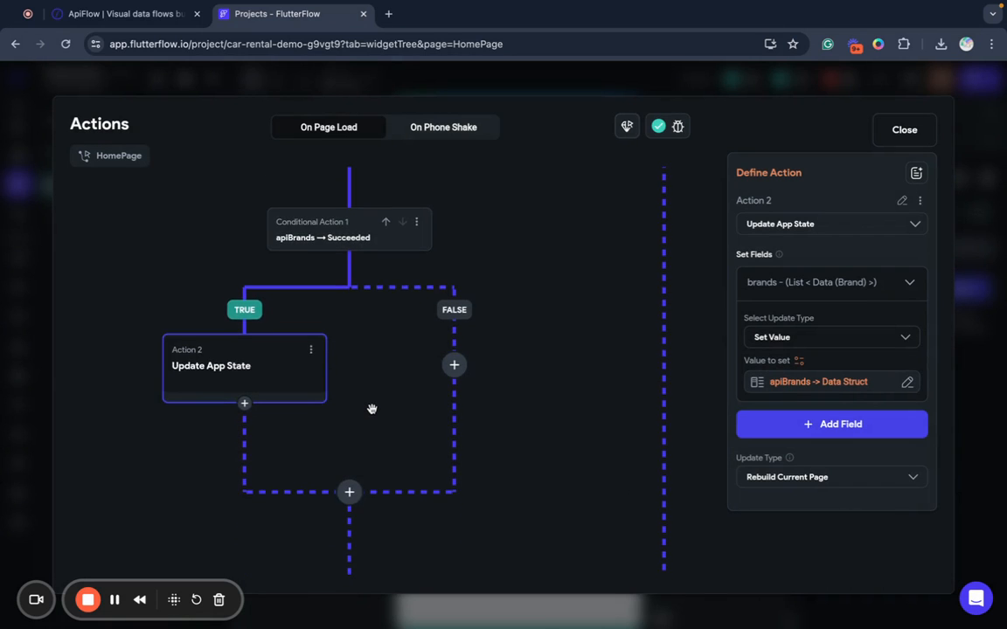
scroll(371, 411, "right", 2)
scroll(370, 414, "up", 3)
scroll(374, 411, "left", 3)
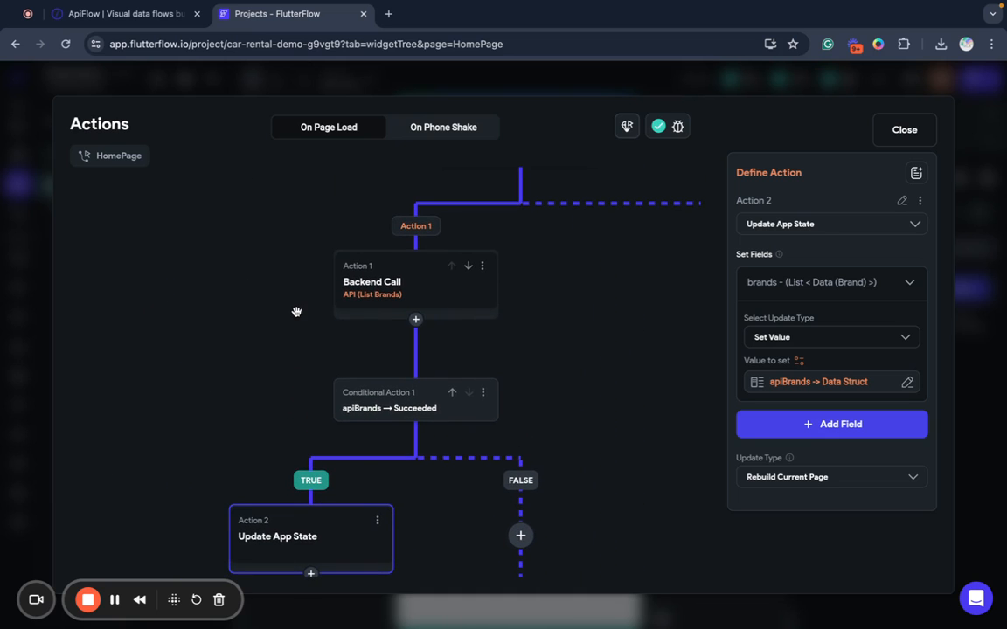
scroll(294, 312, "up", 1)
scroll(295, 312, "right", 1)
scroll(297, 312, "down", 1)
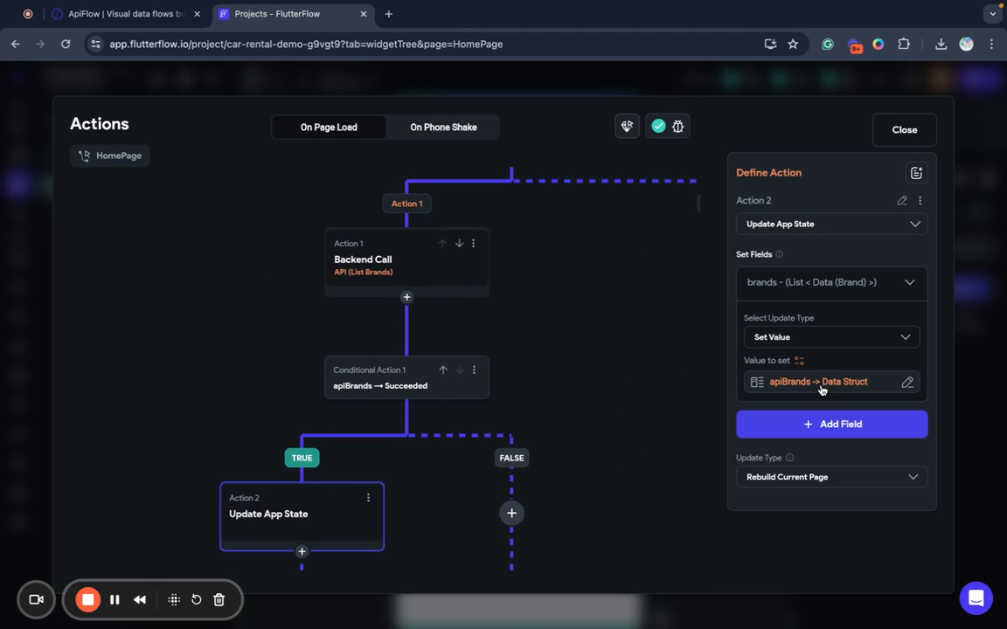
left_click(900, 133)
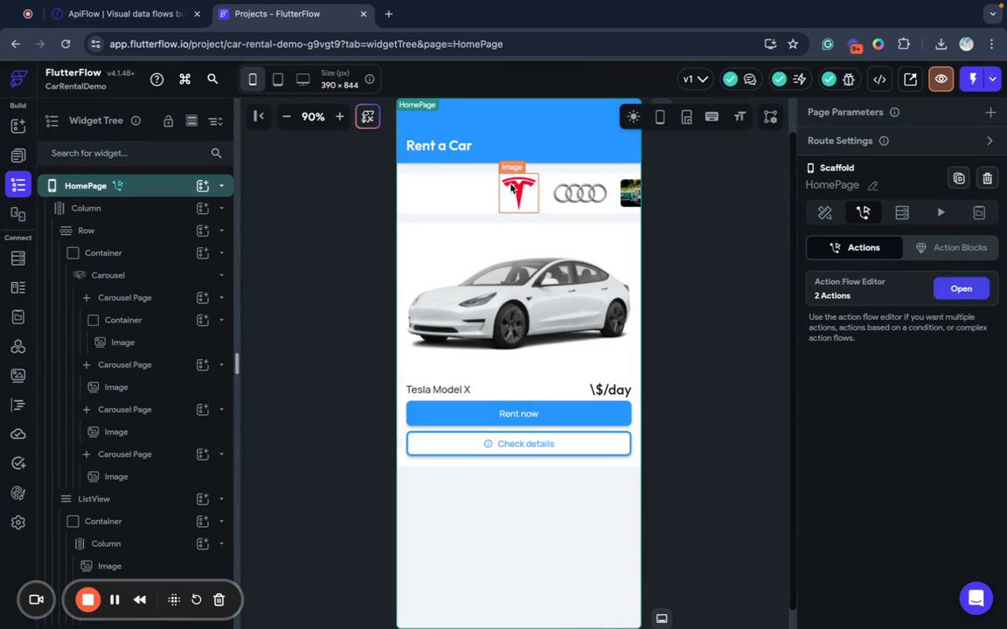
Generate the brand carousel's children from the brands app state variable, naming the variable brands, and accept using only the first child.
left_click(470, 193)
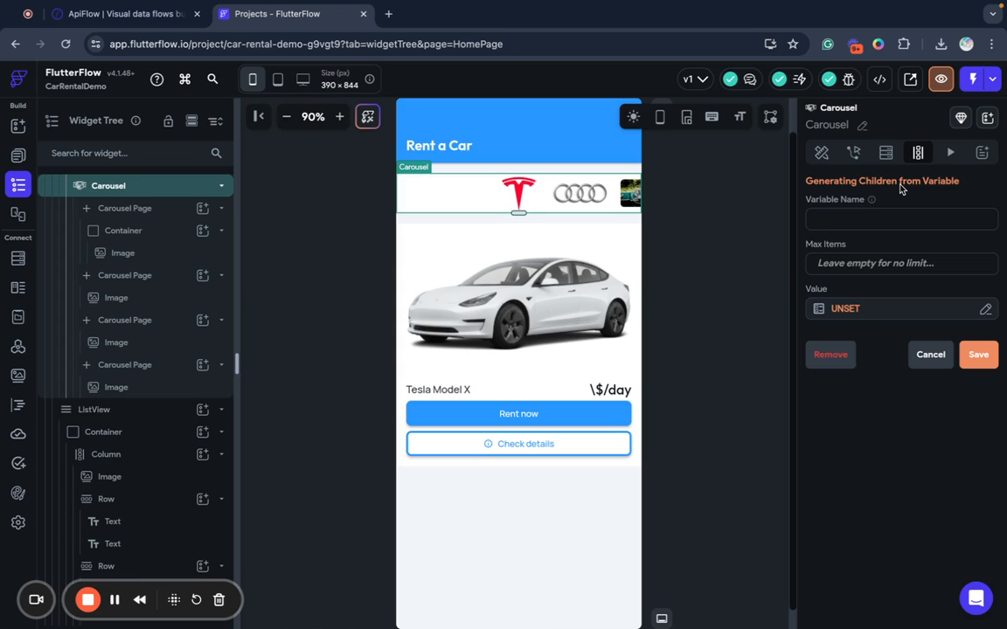
left_click(984, 308)
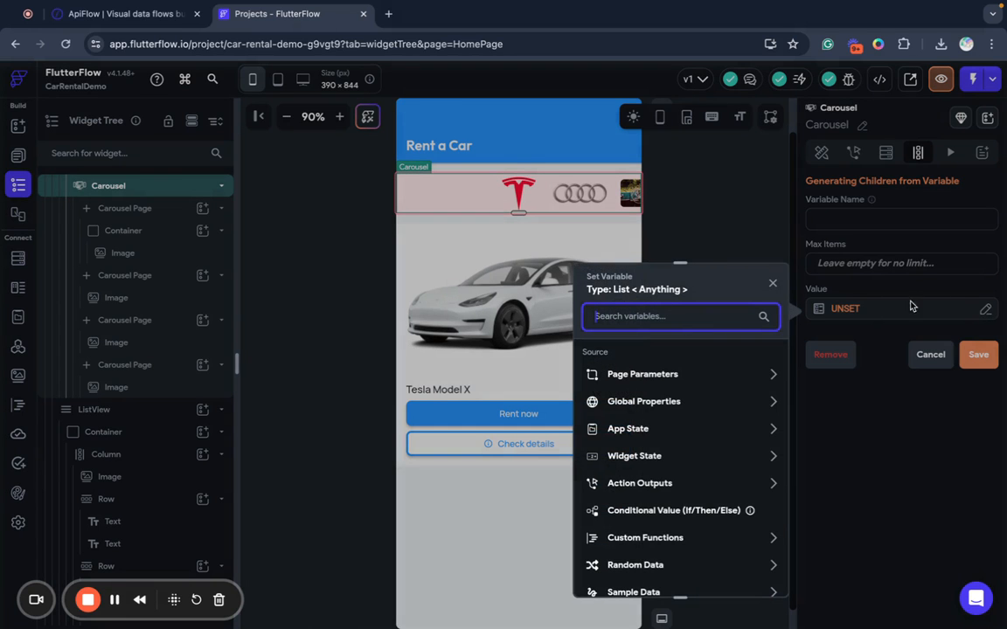
left_click(656, 429)
left_click(637, 473)
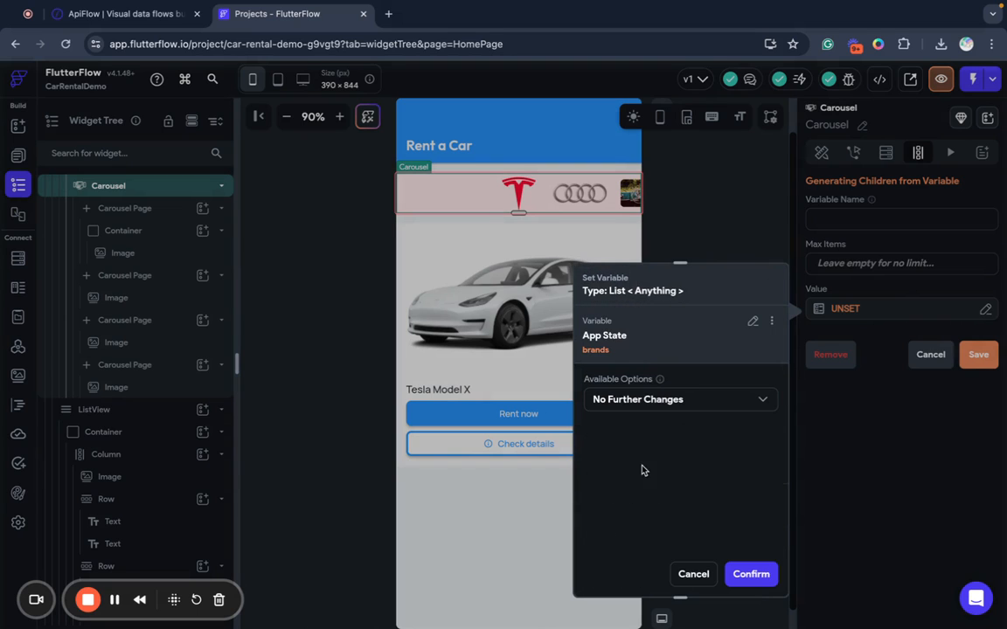
left_click(752, 574)
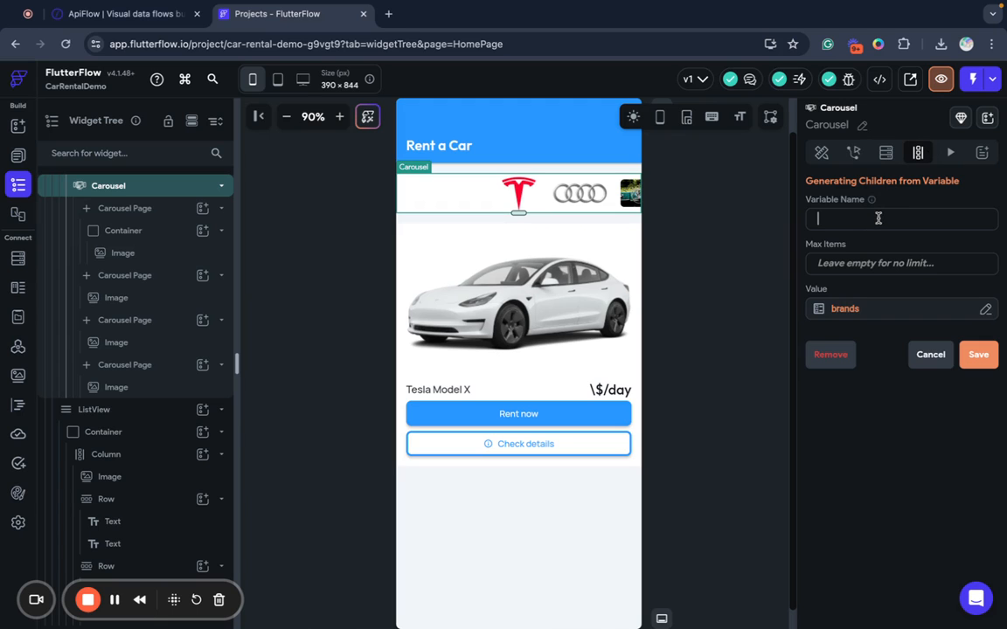
type("brands")
left_click(977, 355)
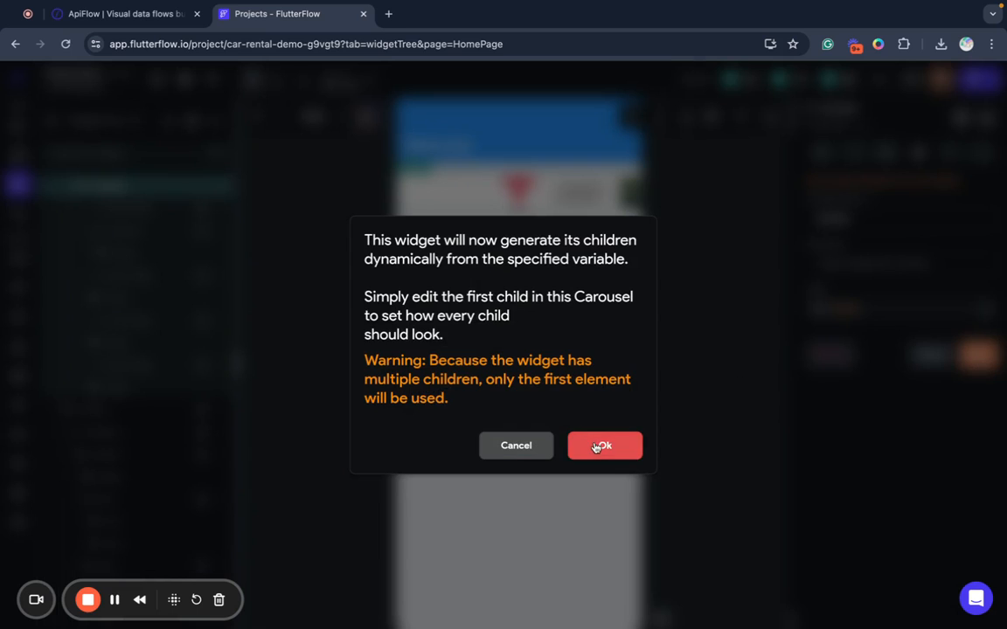
left_click(601, 447)
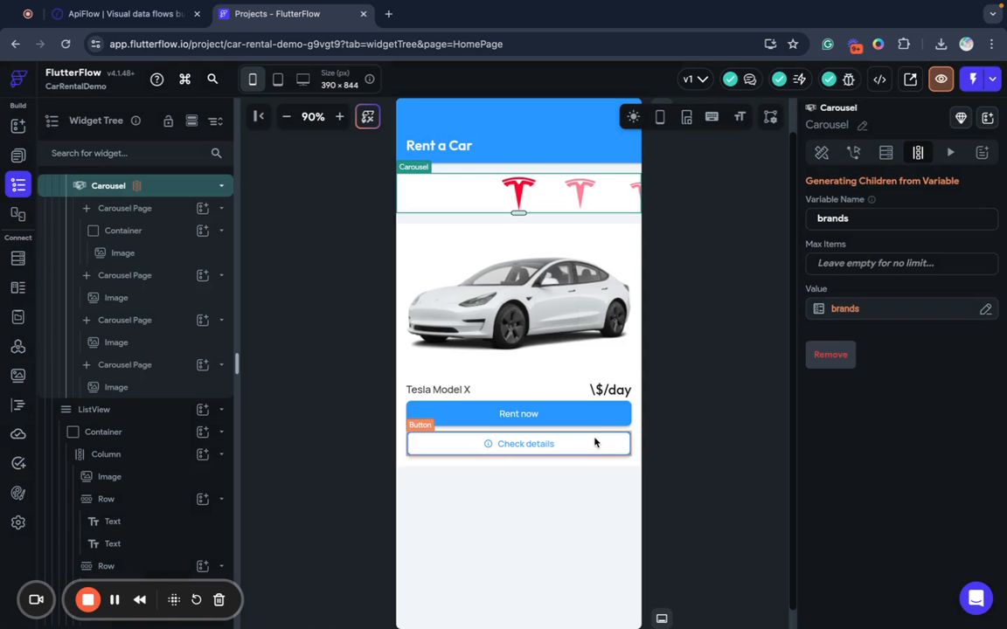
Examine the first carousel image's path setting, the app state variables and the fields of the Brand data type.
left_click(505, 192)
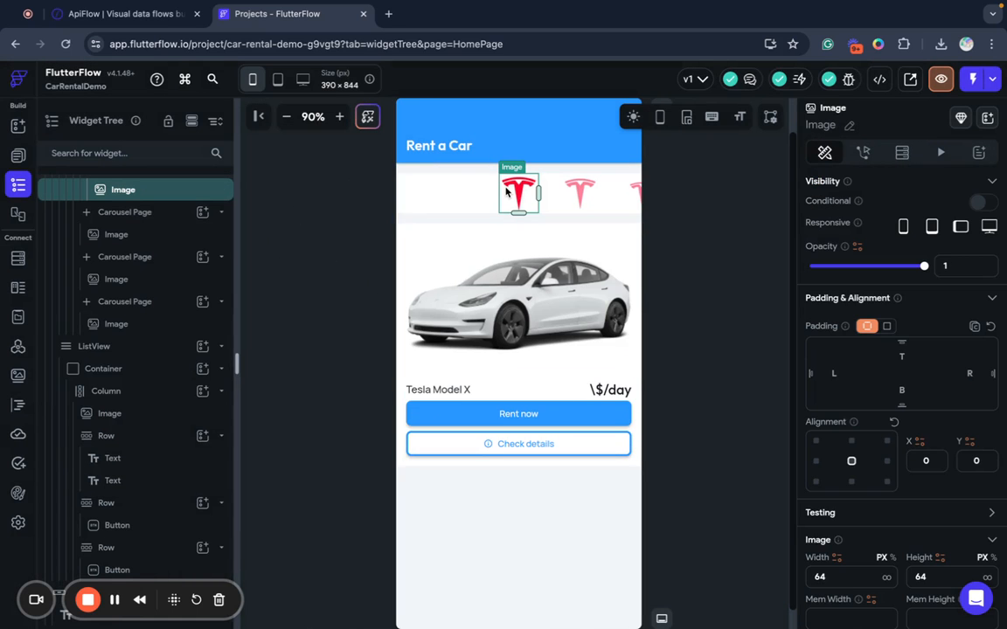
scroll(149, 249, "up", 3)
scroll(148, 249, "up", 1)
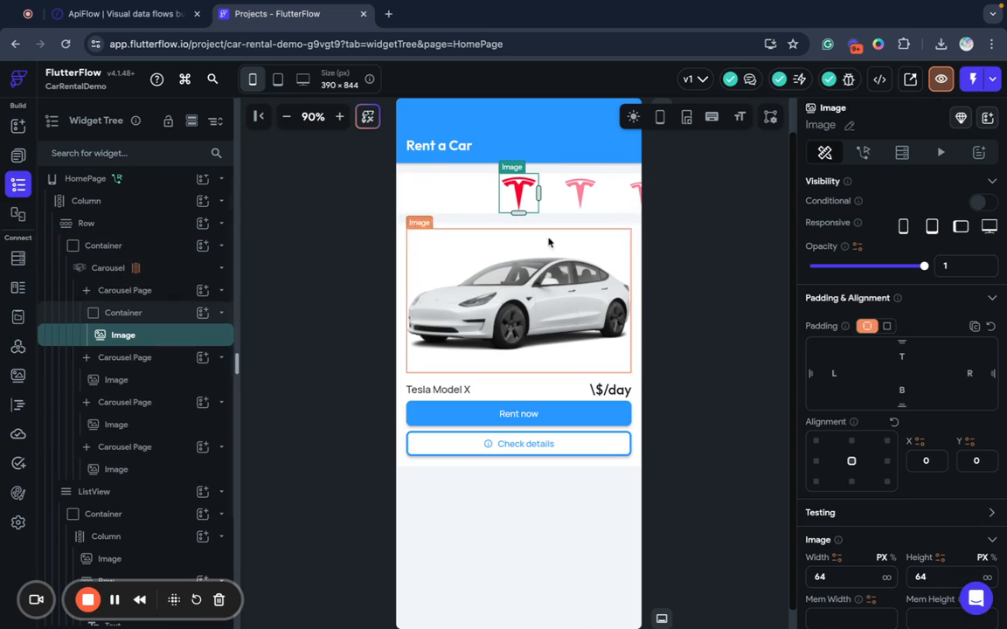
scroll(897, 281, "down", 5)
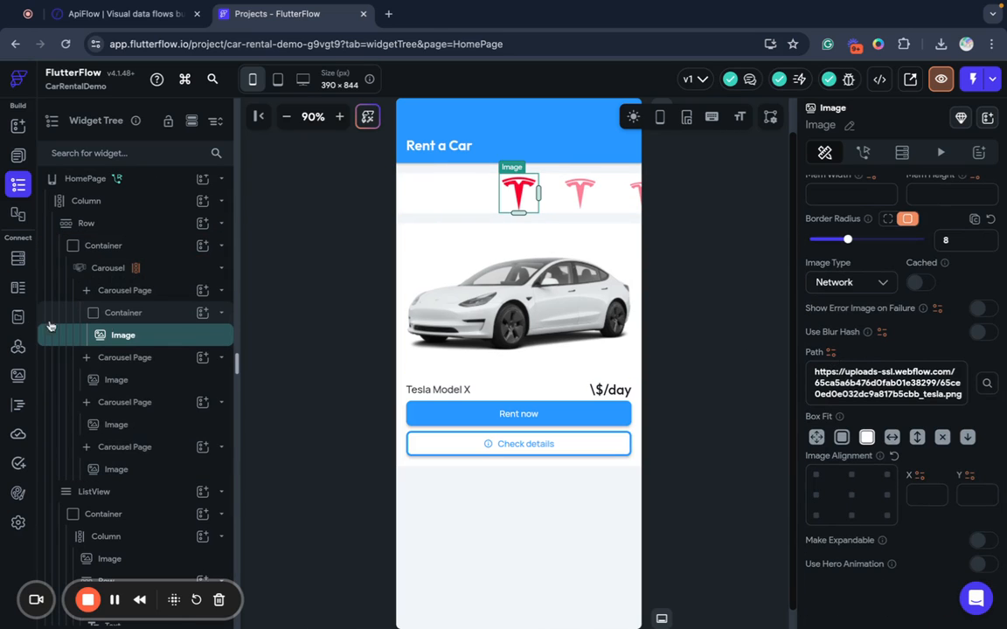
left_click(19, 318)
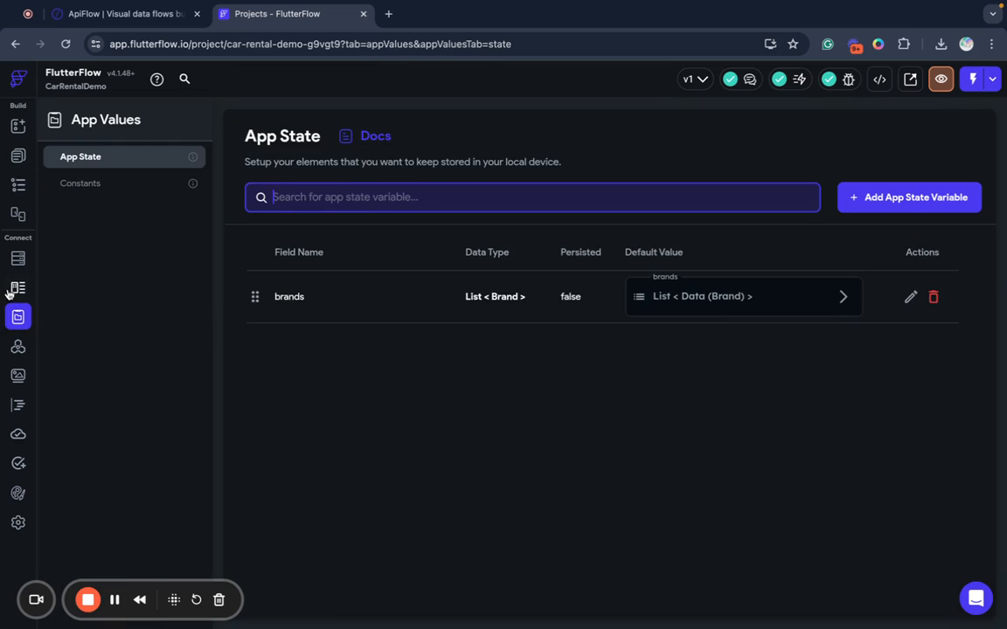
left_click(16, 288)
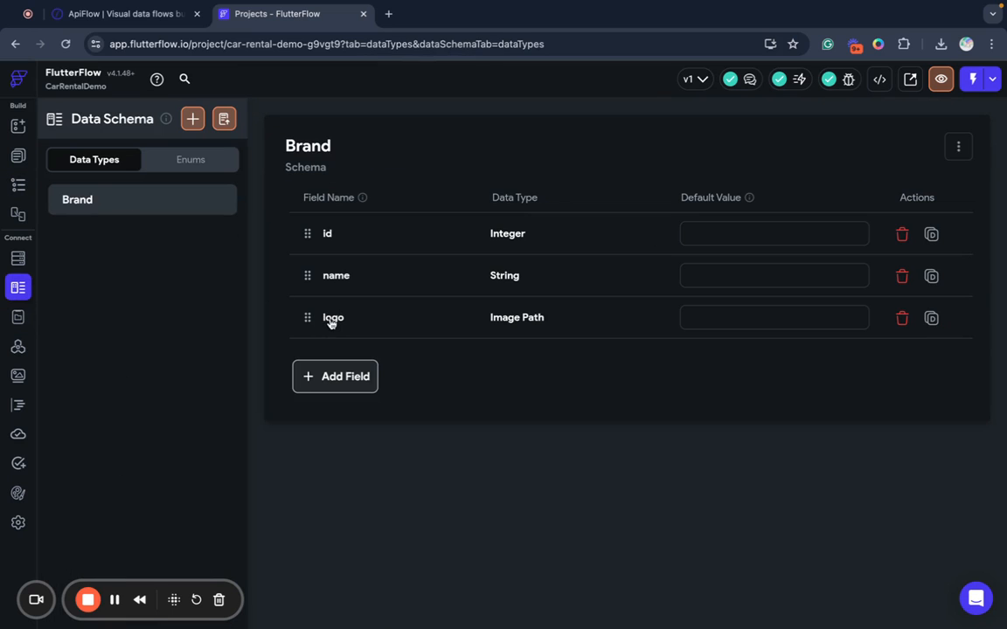
Bind the first carousel image's path to the logo field of the brands item, using the Data Structure Field option.
left_click(17, 126)
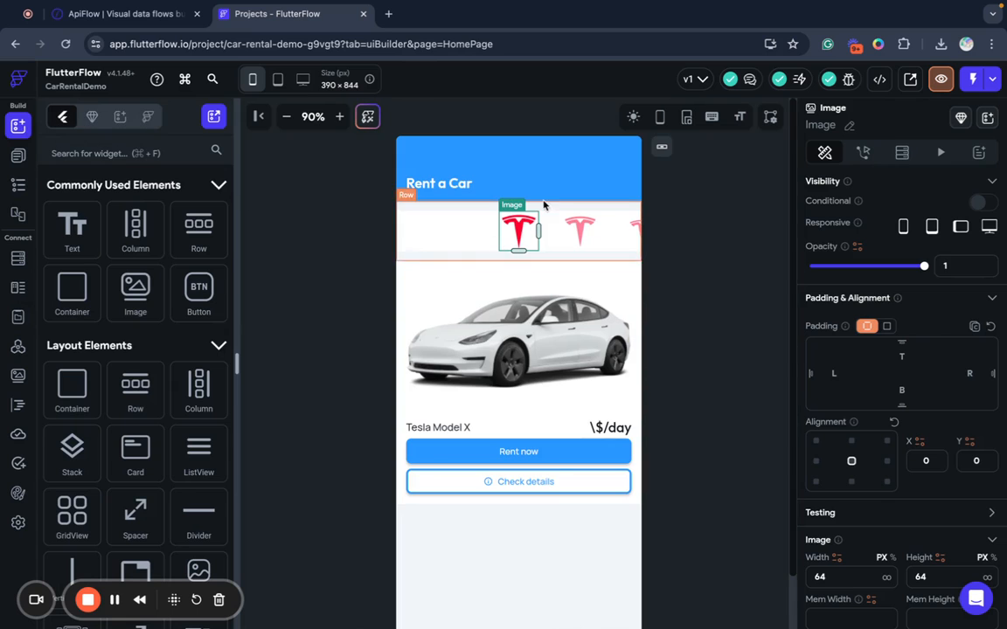
scroll(919, 337, "down", 5)
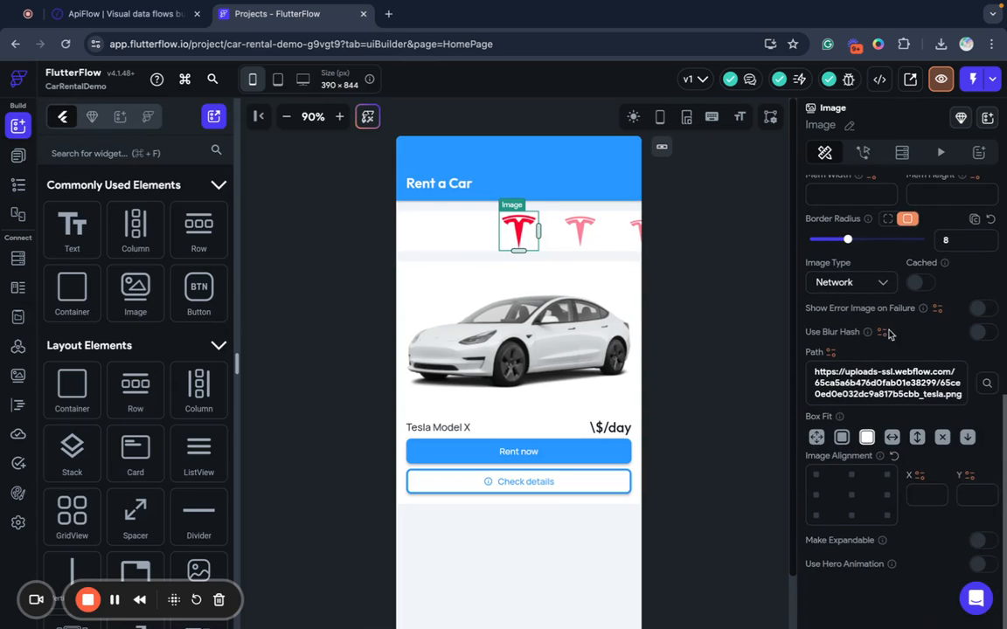
left_click(830, 353)
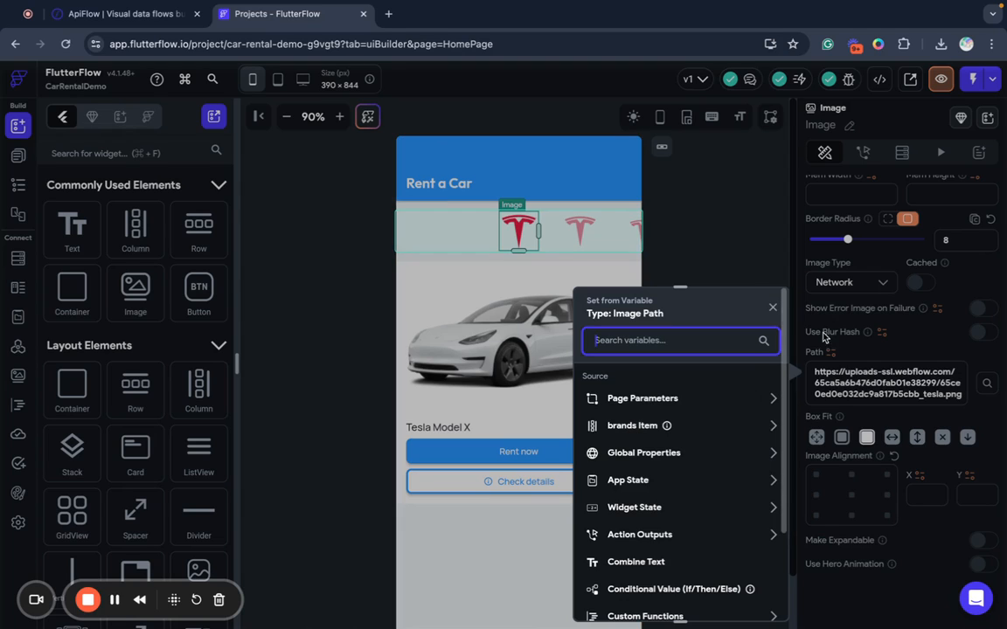
left_click(620, 426)
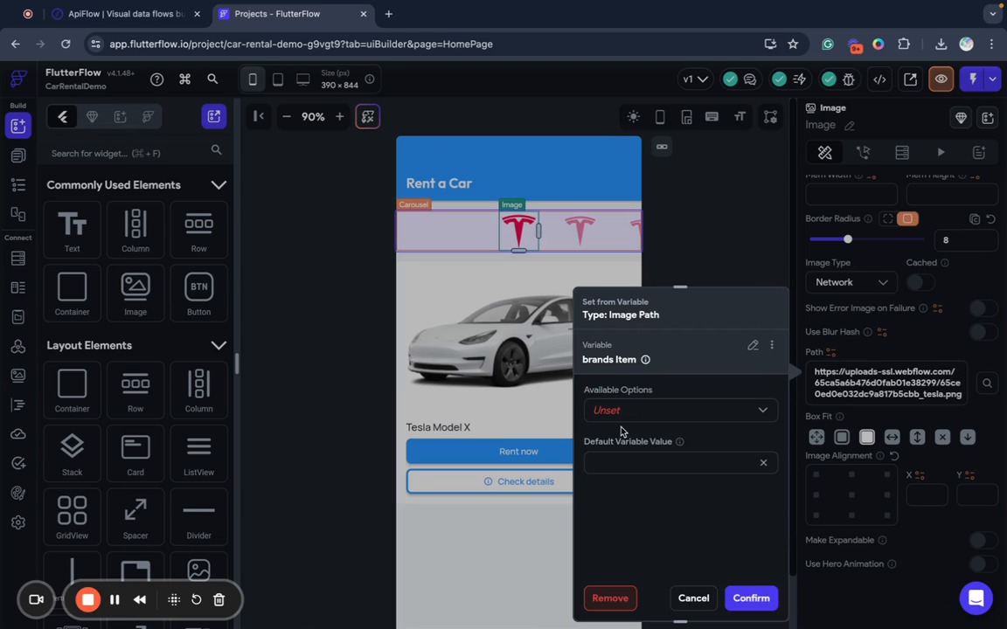
left_click(622, 410)
left_click(625, 443)
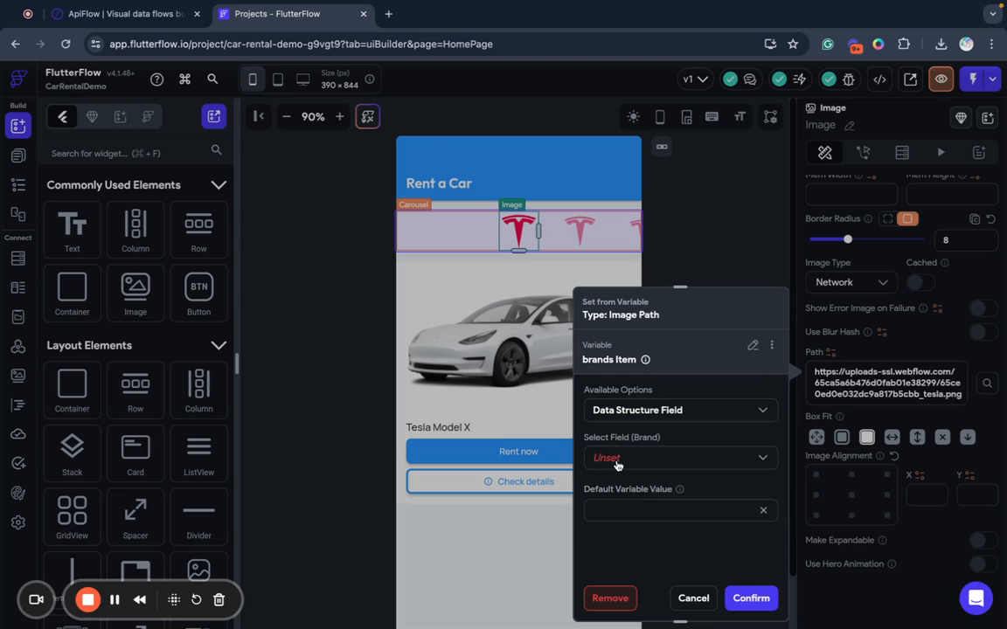
left_click(620, 457)
left_click(620, 526)
left_click(750, 598)
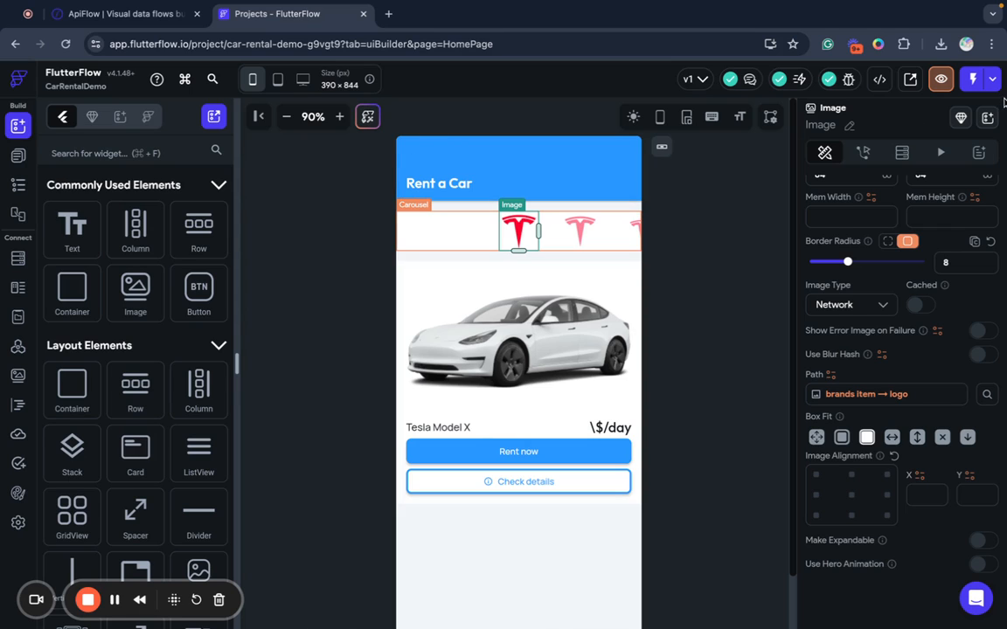
Launch the app in test mode and check the brand logos in the home page carousel.
left_click(976, 79)
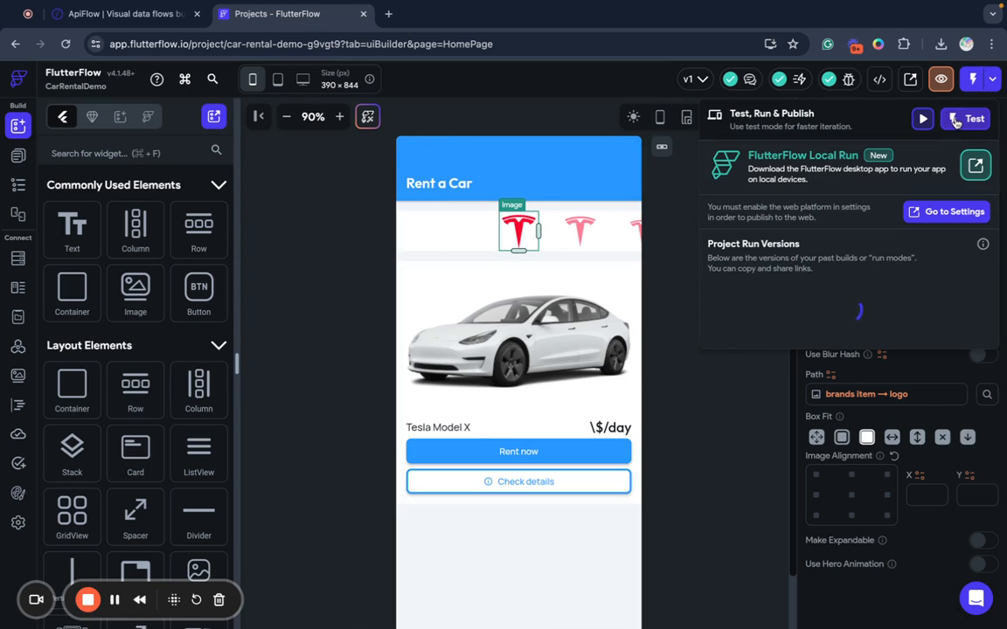
left_click(956, 121)
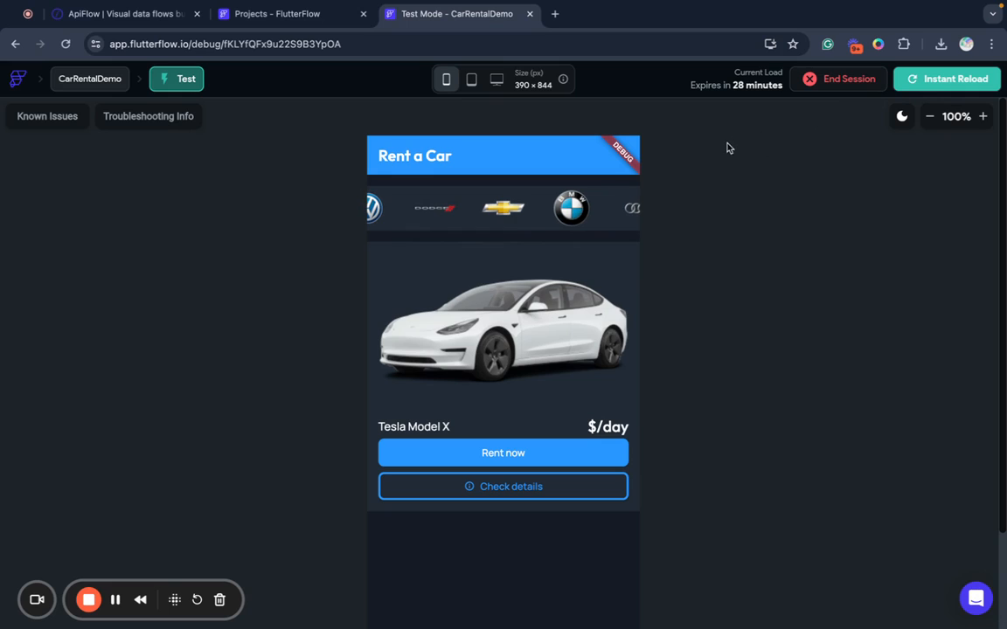
left_click(897, 86)
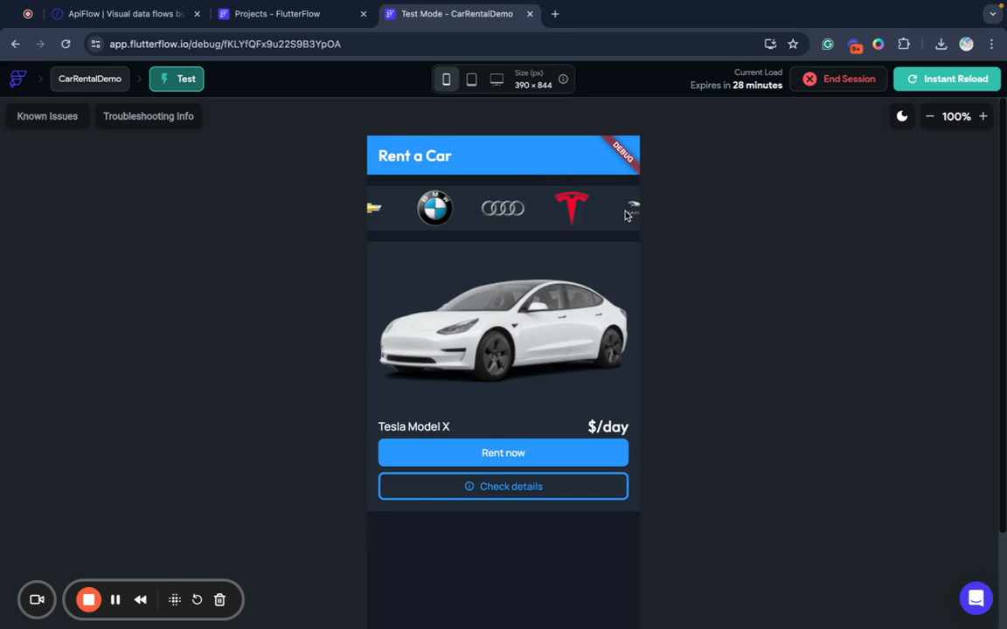
Return to the project and test the List Cars API call in the FlutterFlow + MySQL ApiFlow API group.
left_click(282, 21)
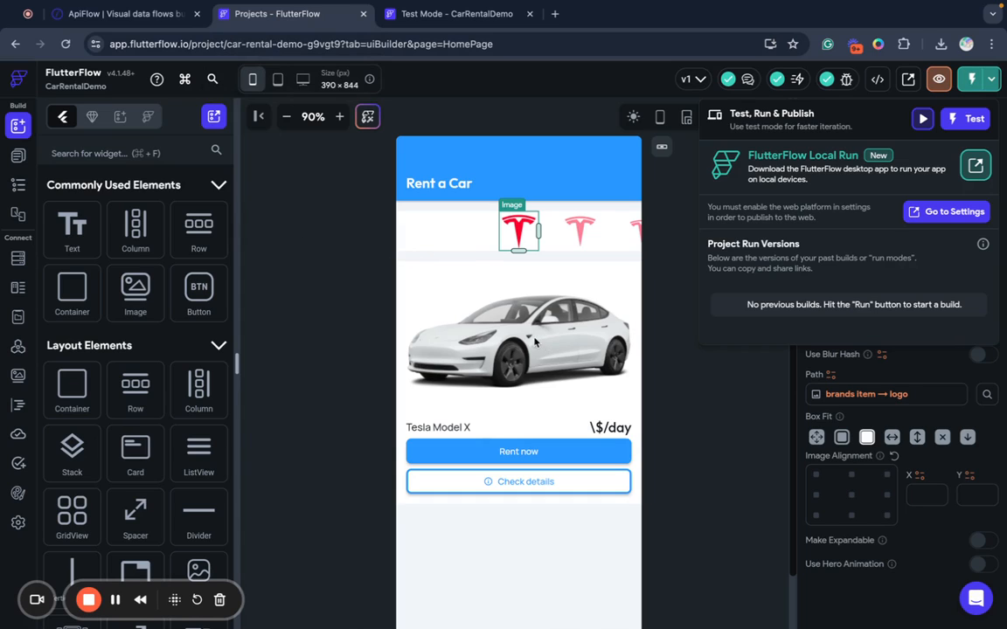
left_click(18, 347)
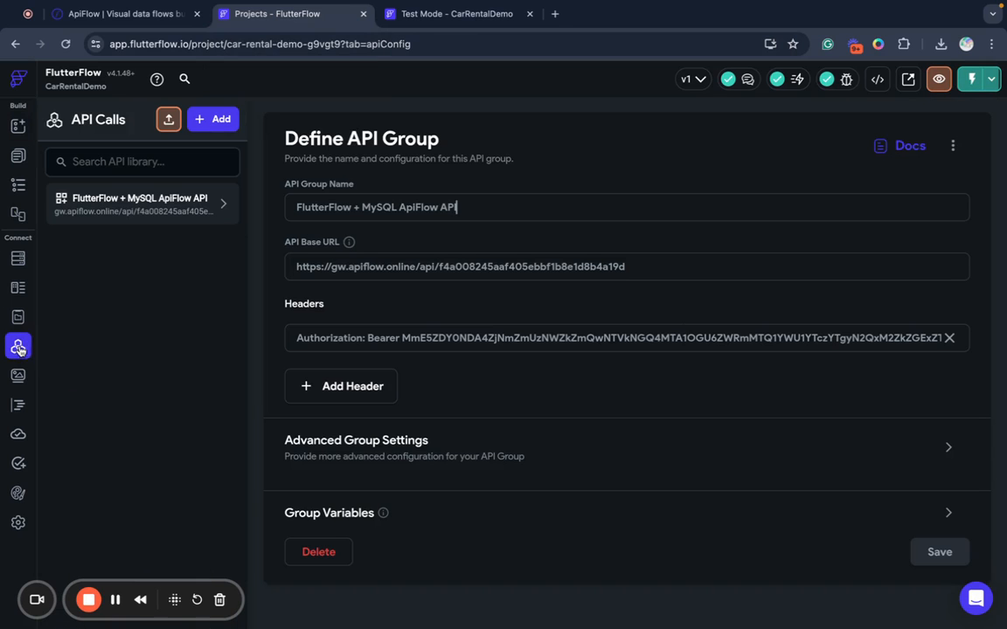
left_click(86, 213)
left_click(88, 309)
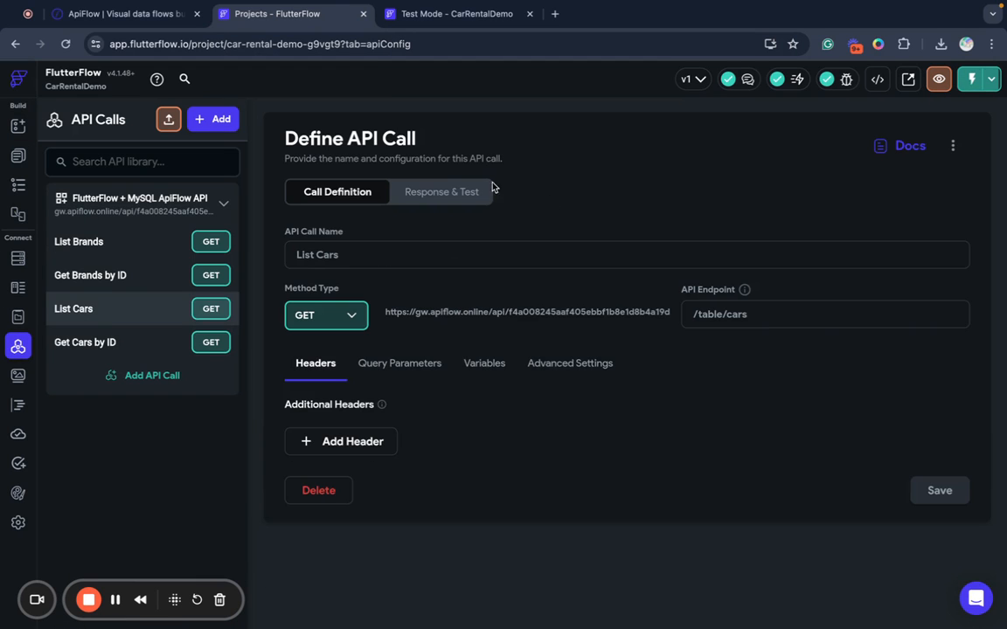
left_click(450, 194)
left_click(933, 191)
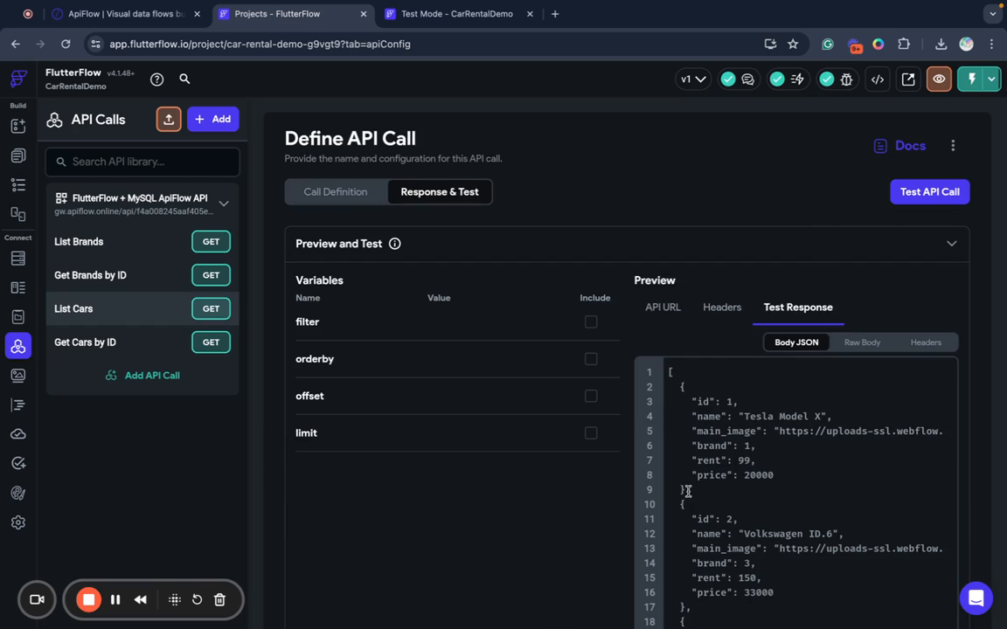
Copy the first car object from the List Cars test response, dismissing the writing assistant popup.
left_click_drag(686, 486, 680, 385)
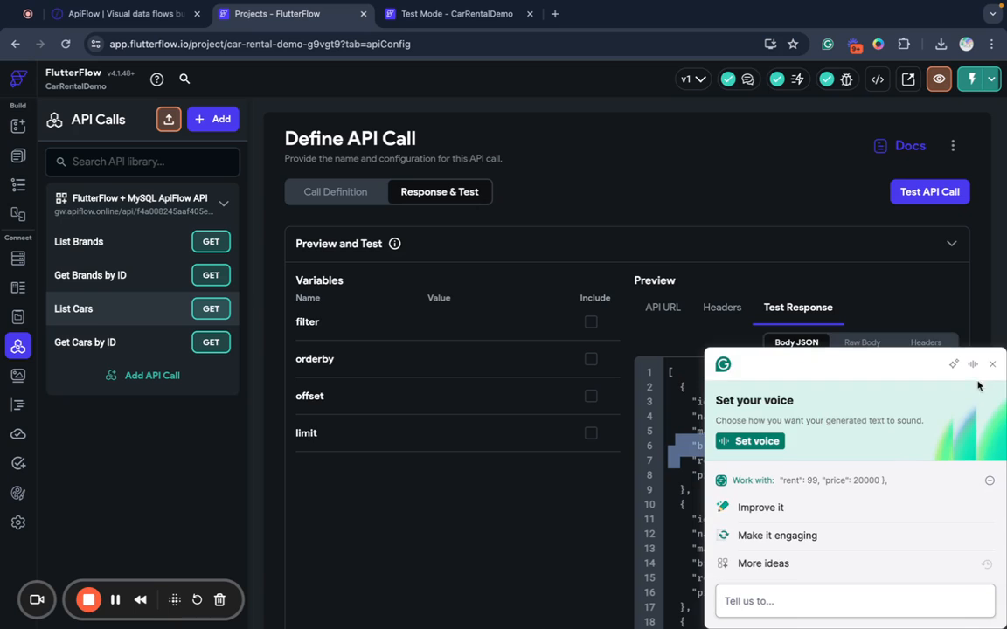
left_click(990, 364)
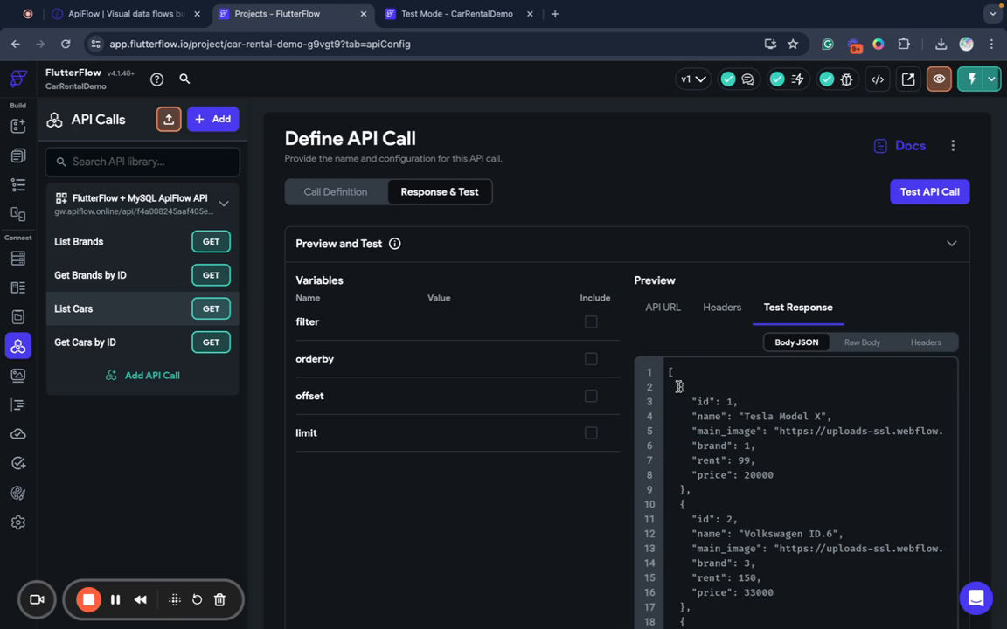
left_click_drag(680, 386, 686, 487)
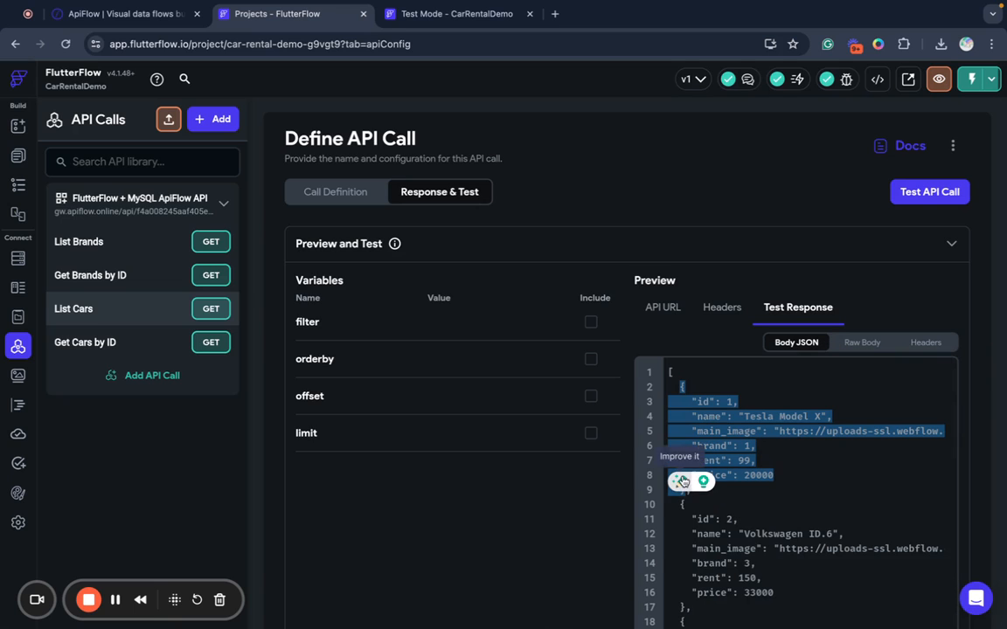
Create a data type named Car from the copied car JSON.
left_click(17, 287)
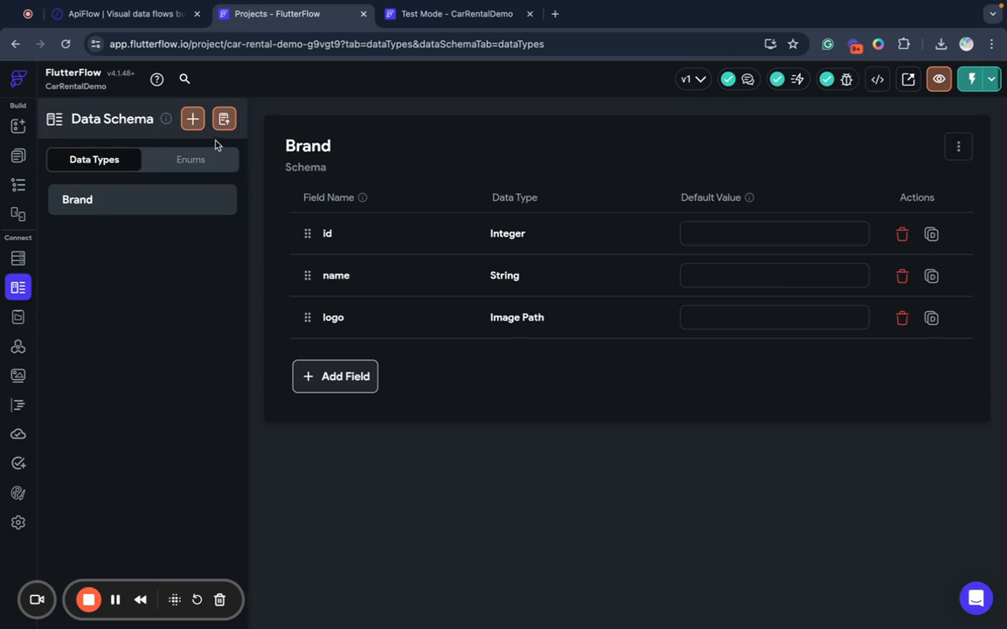
left_click(225, 120)
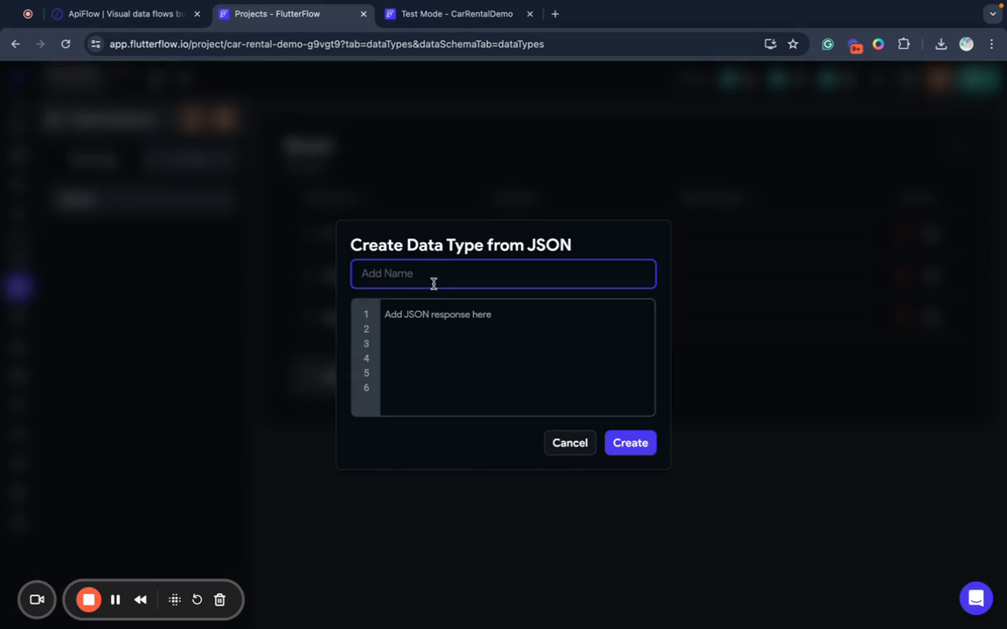
type("Car")
left_click(463, 325)
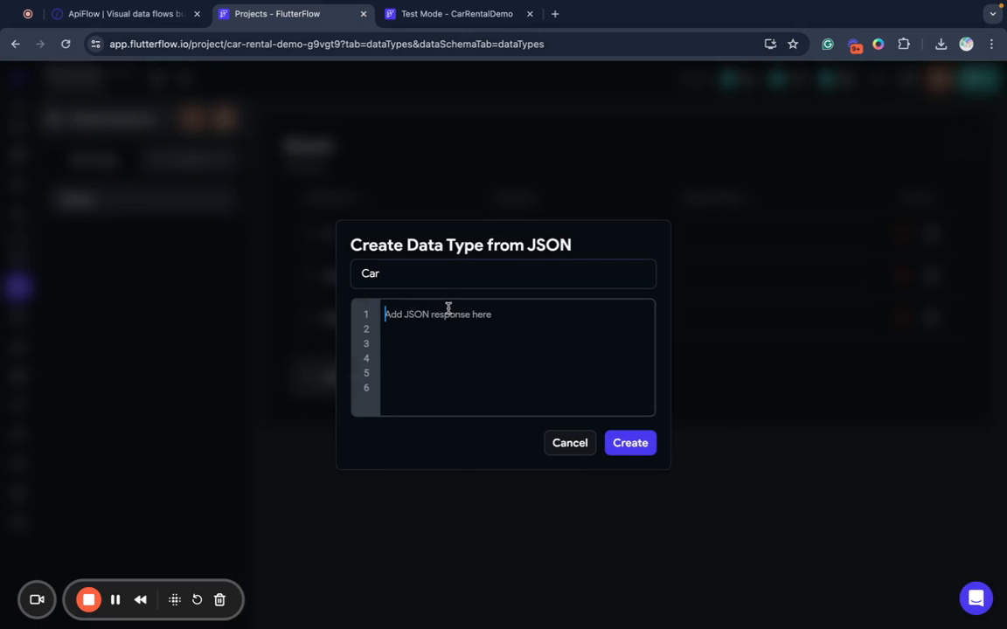
key("ctrl+v")
left_click(630, 443)
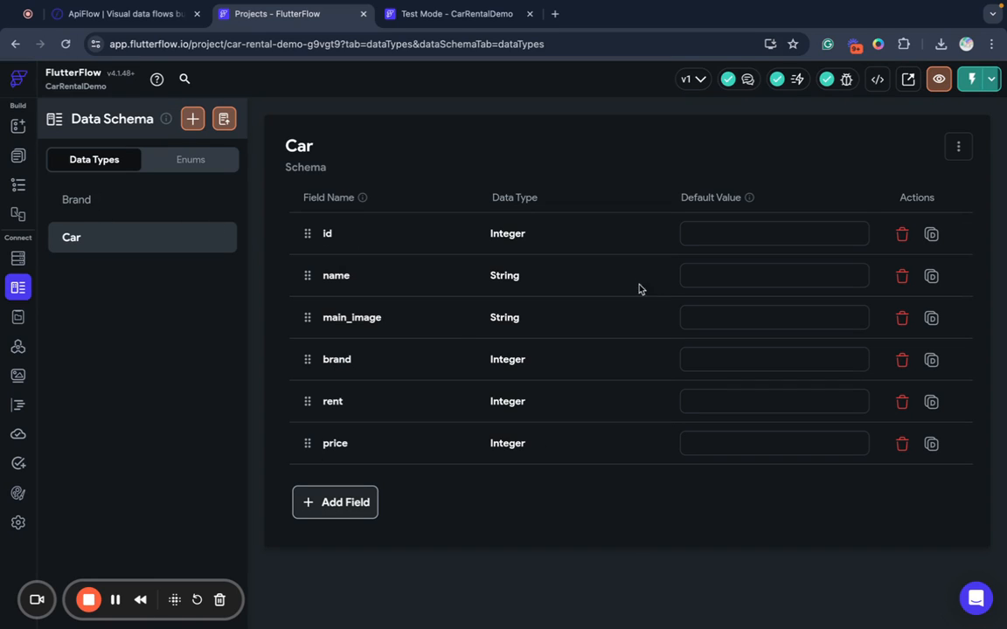
Replace the Car data type's main_image String field with a main_image field of type Image Path.
left_click(900, 319)
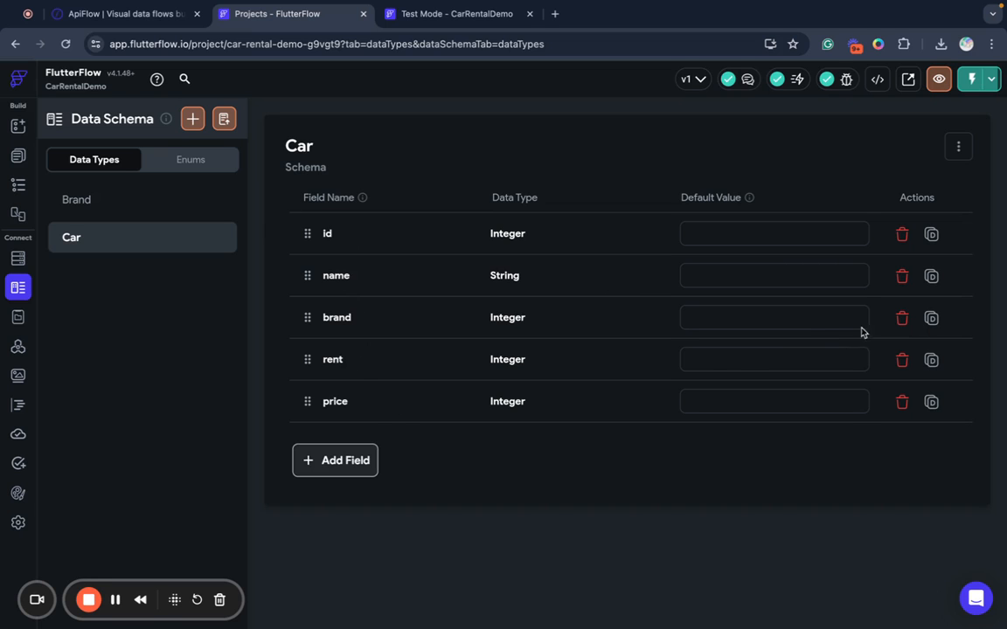
left_click(324, 463)
type("main_image")
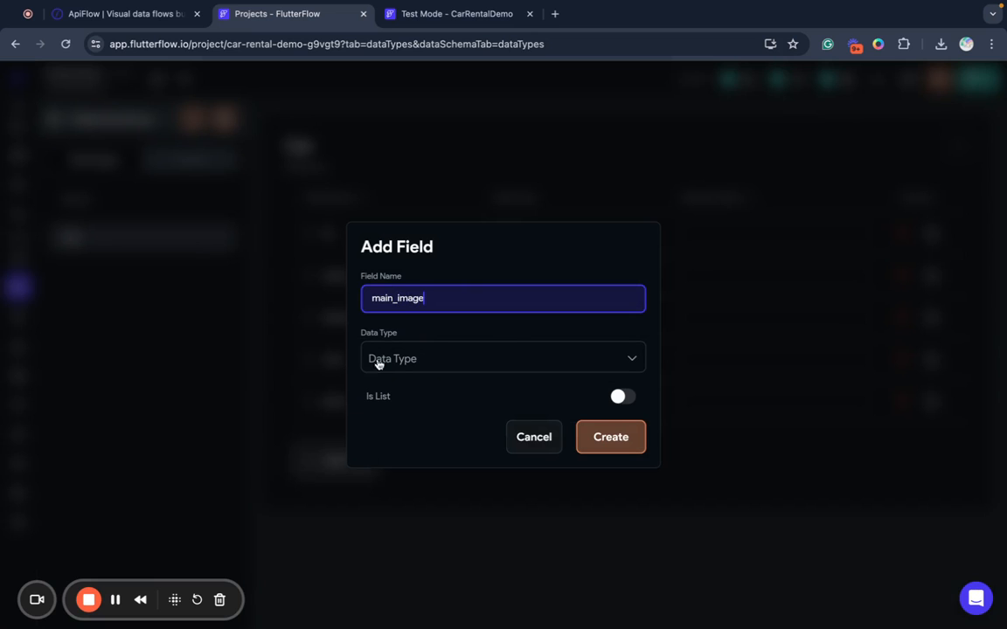
left_click(404, 362)
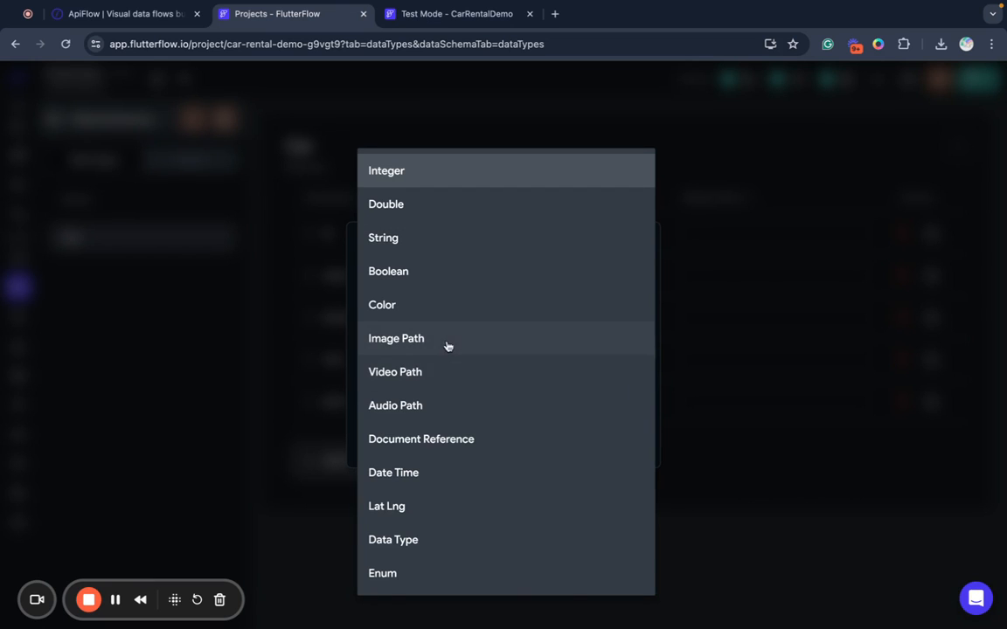
left_click(447, 347)
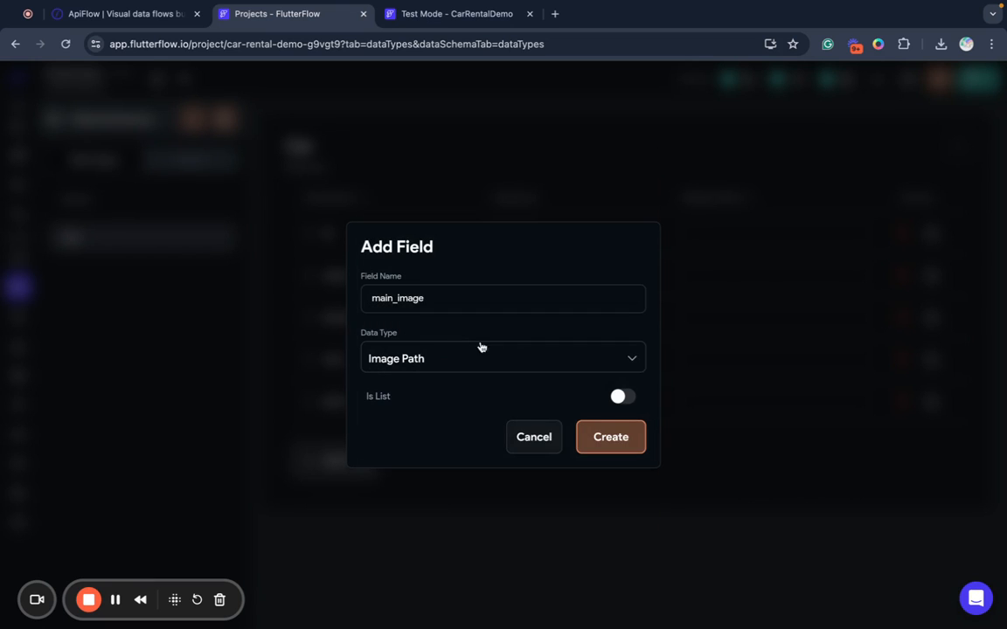
left_click(603, 440)
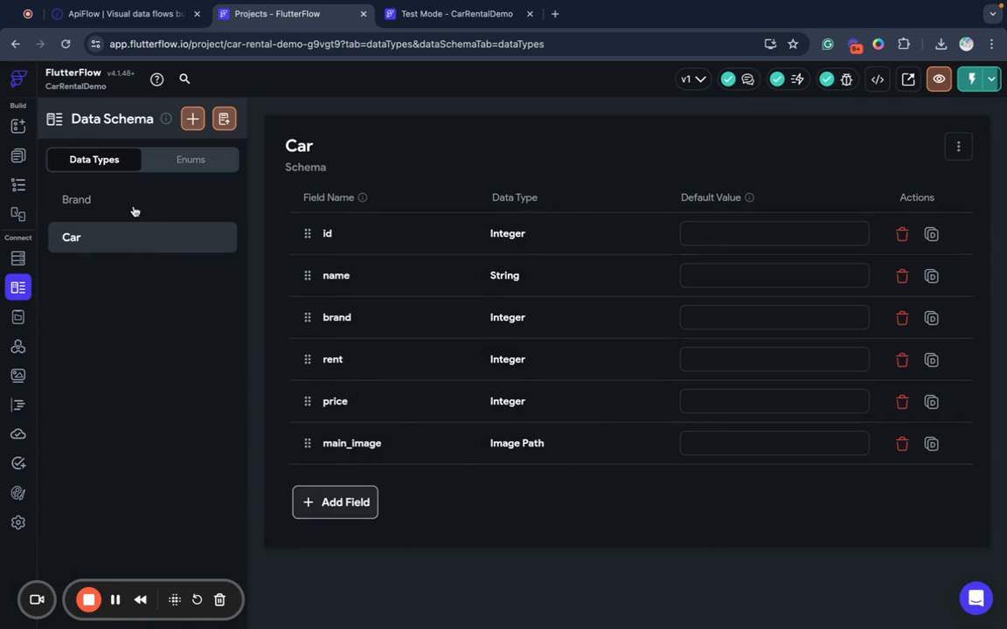
Add an app state variable named cars as a list of the Car data type.
left_click(19, 317)
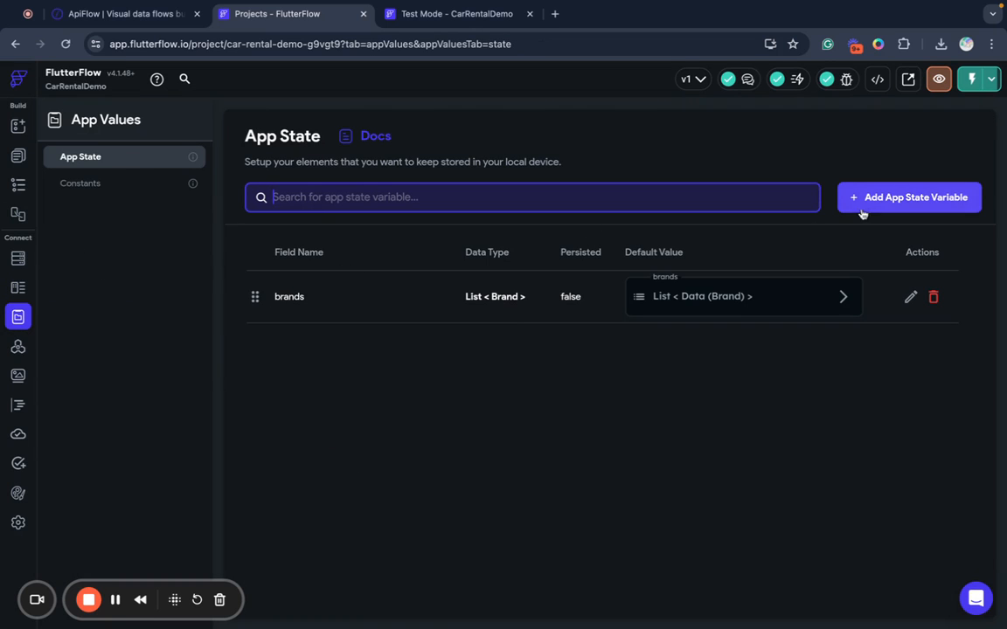
left_click(888, 199)
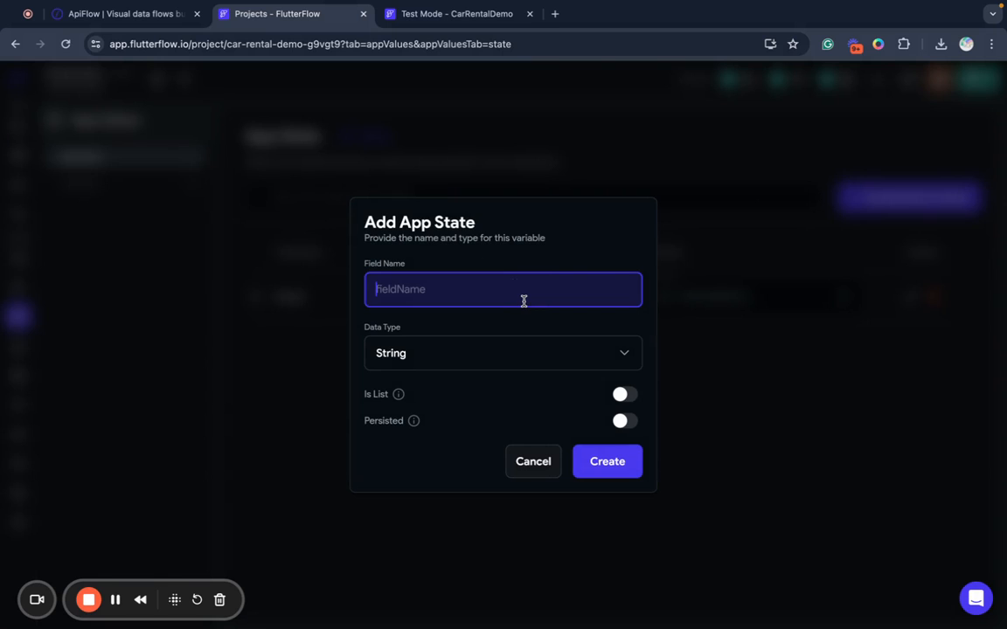
type("cars")
left_click(478, 369)
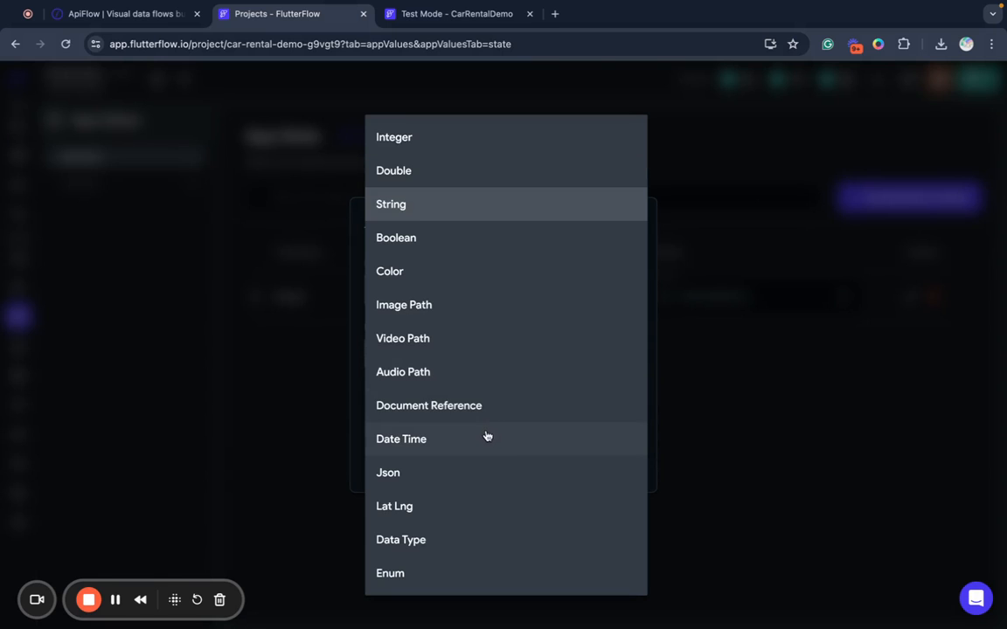
left_click(405, 535)
left_click(405, 394)
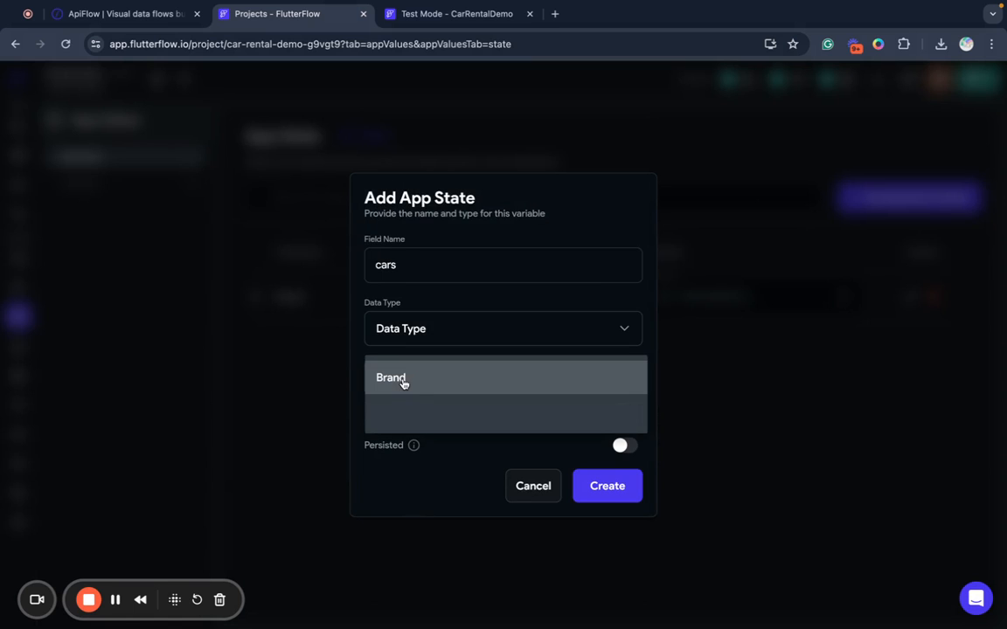
left_click(401, 411)
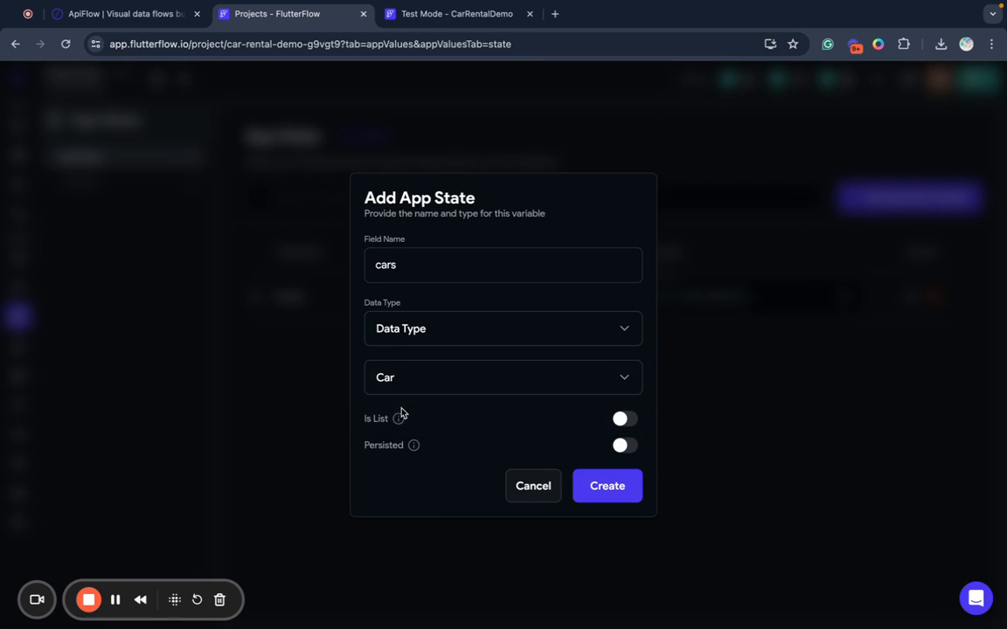
left_click(626, 419)
left_click(622, 485)
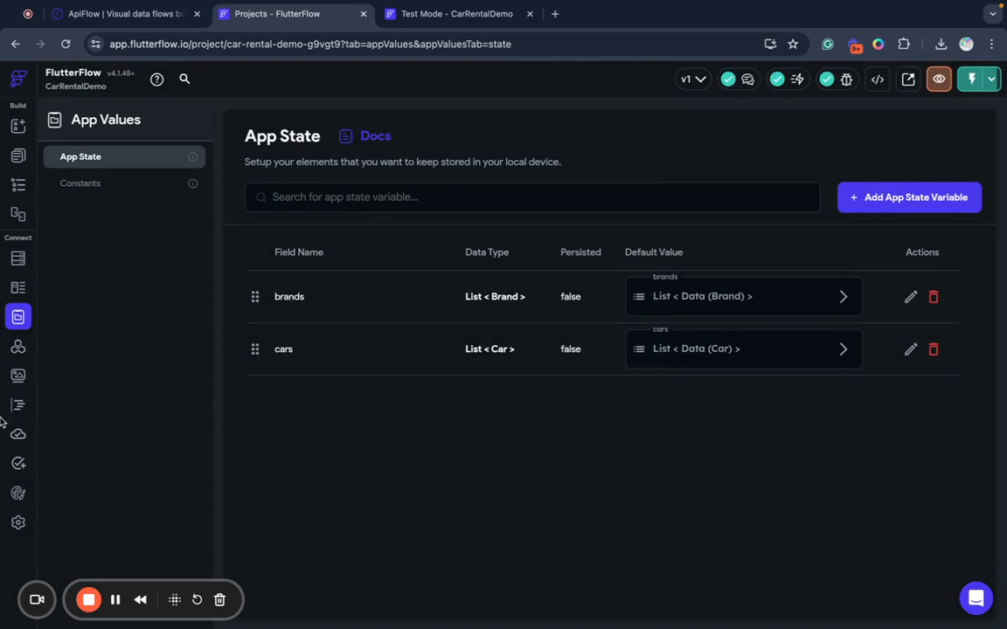
Set the List Cars API call to parse its response as a list of the Car data type.
left_click(18, 346)
left_click(102, 202)
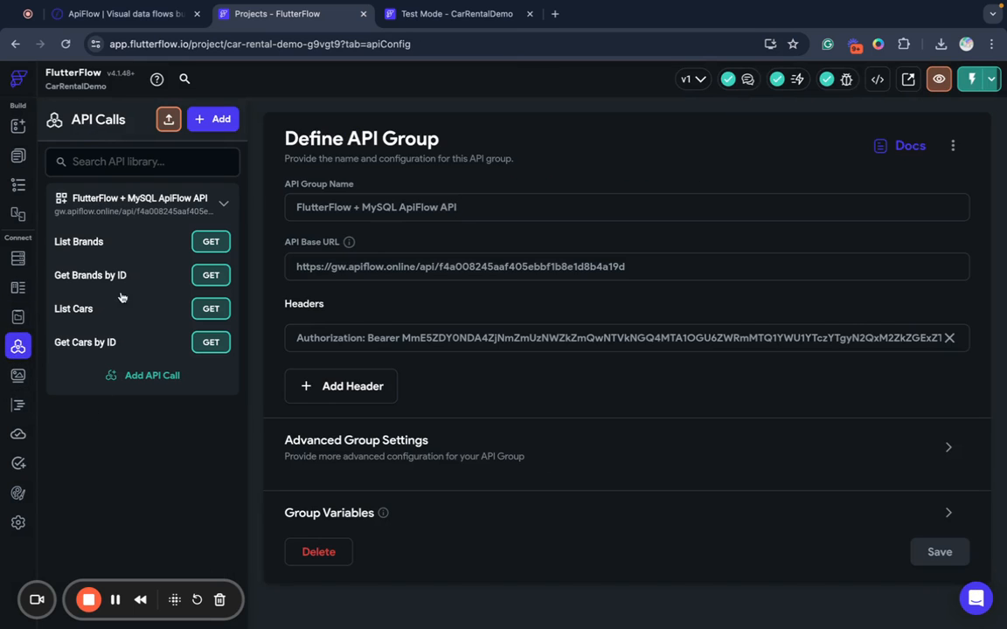
left_click(98, 314)
left_click(446, 192)
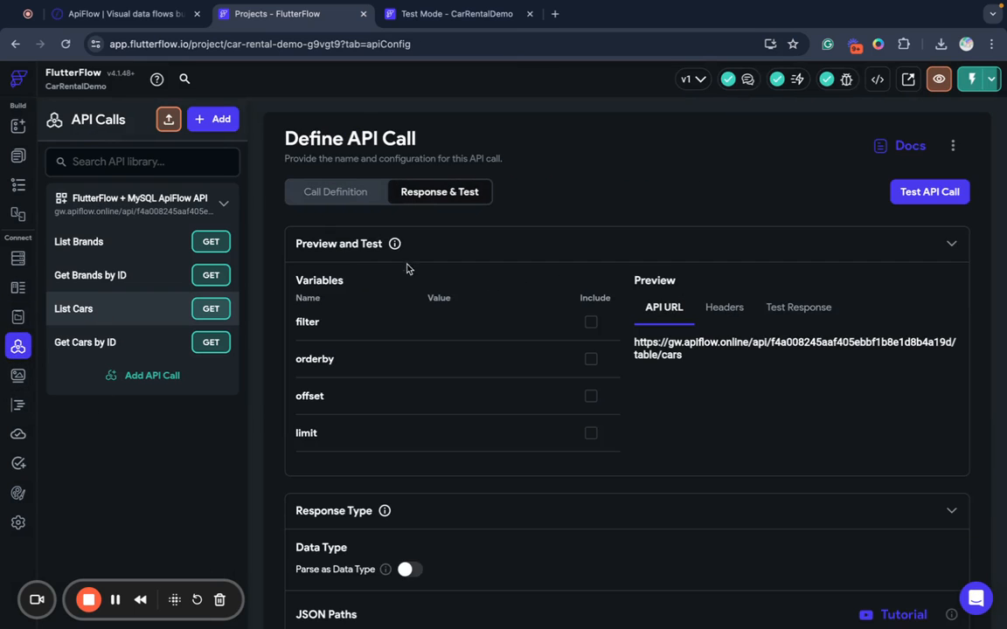
scroll(410, 292, "down", 5)
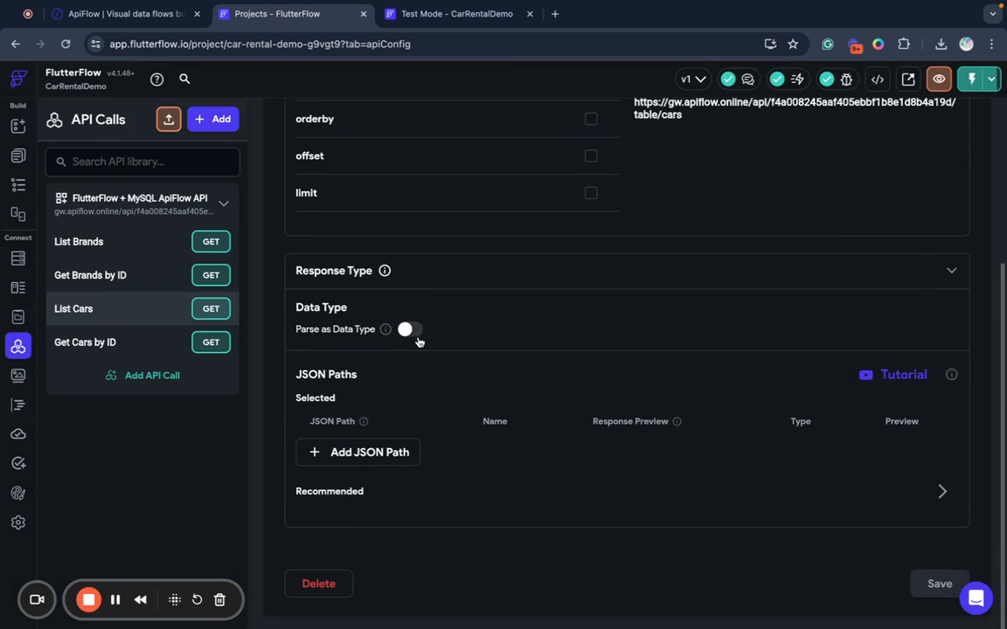
left_click(409, 331)
left_click(327, 369)
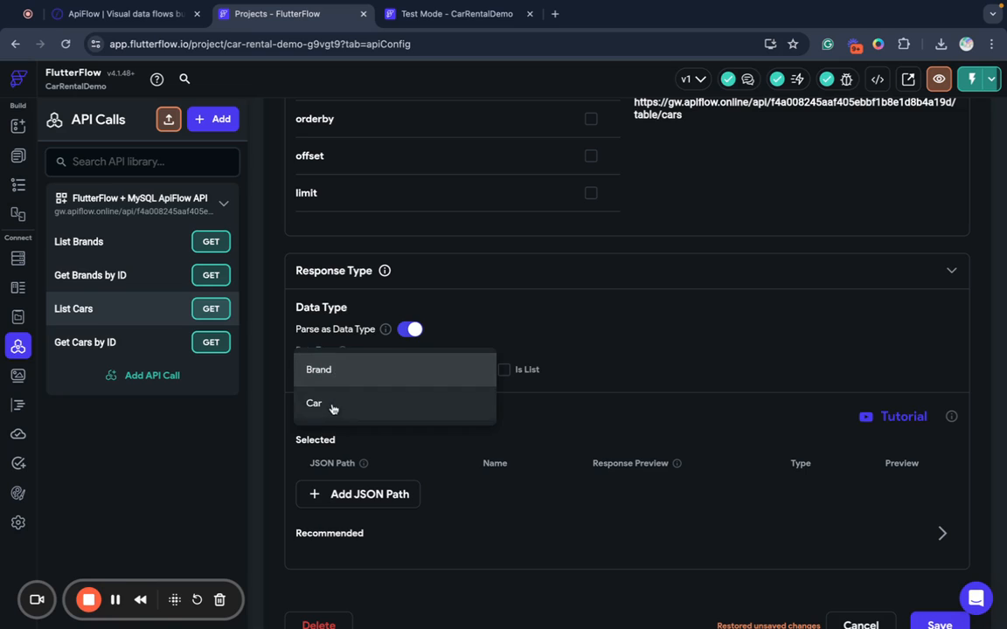
left_click(330, 405)
left_click(504, 370)
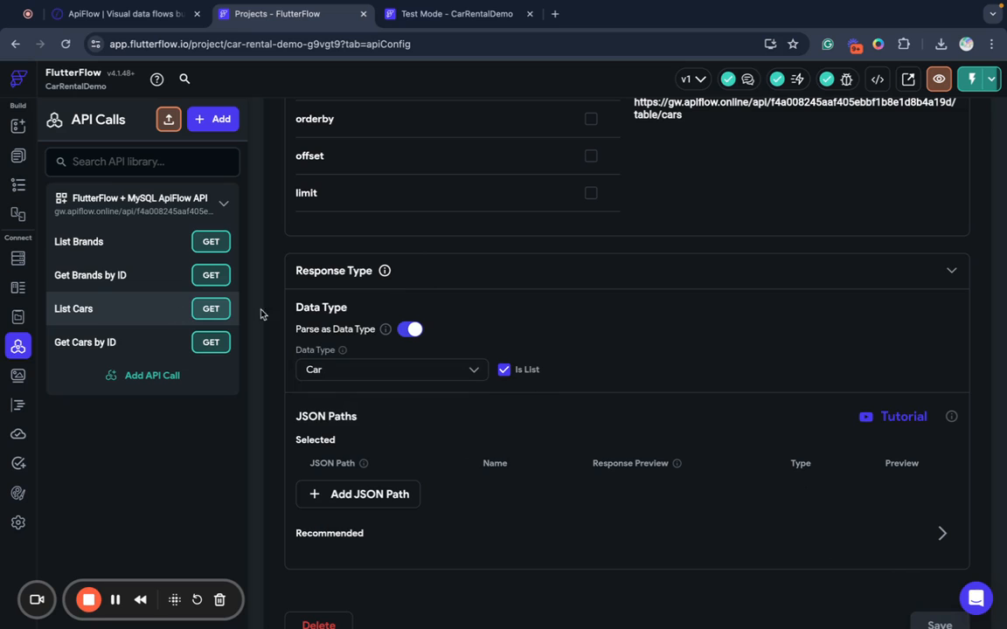
Open the action flow editor for the HomePage scaffold.
left_click(17, 125)
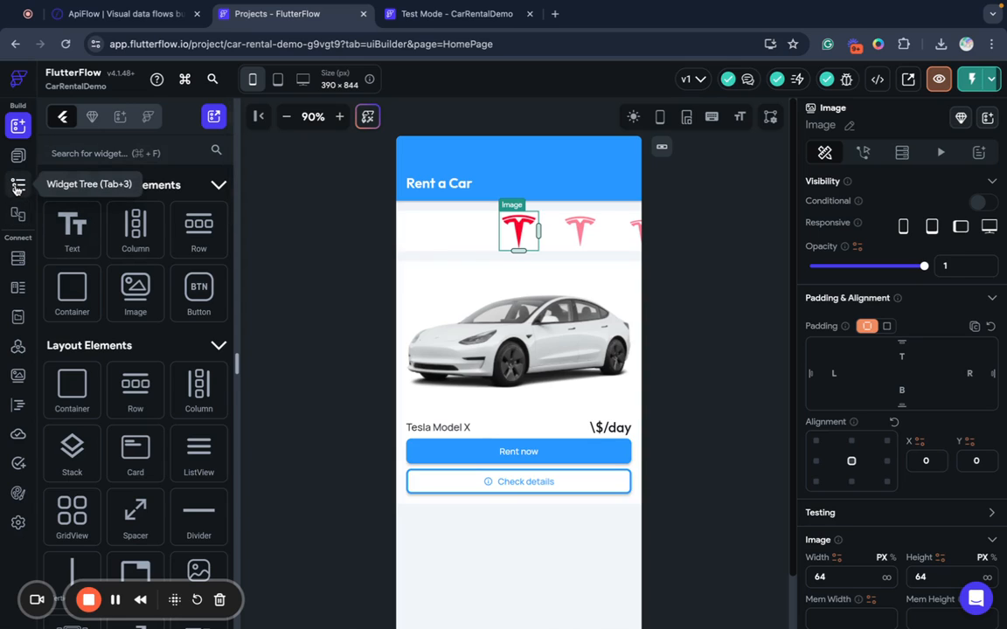
left_click(17, 185)
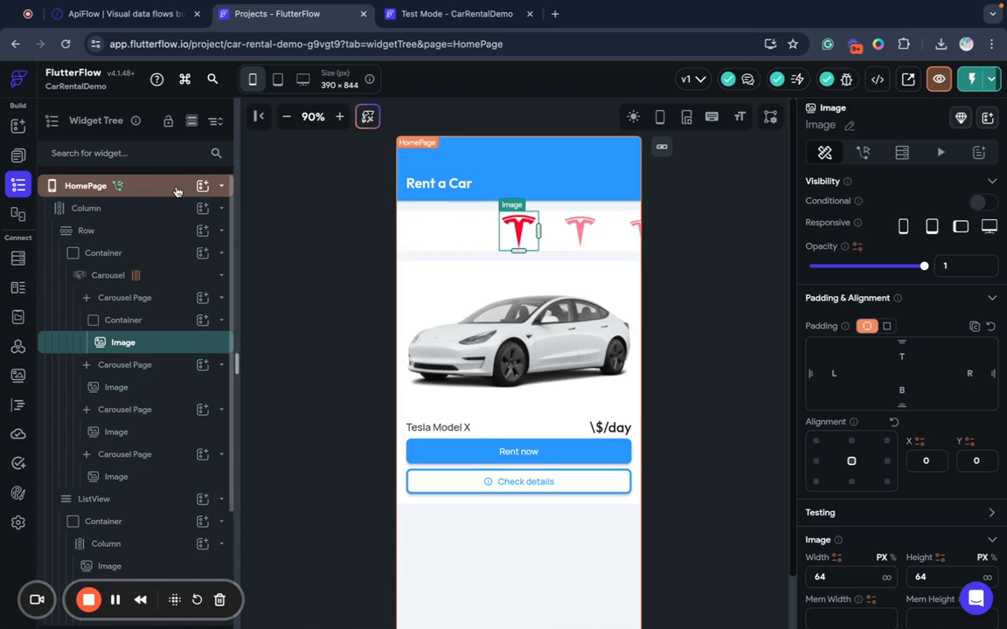
left_click(164, 188)
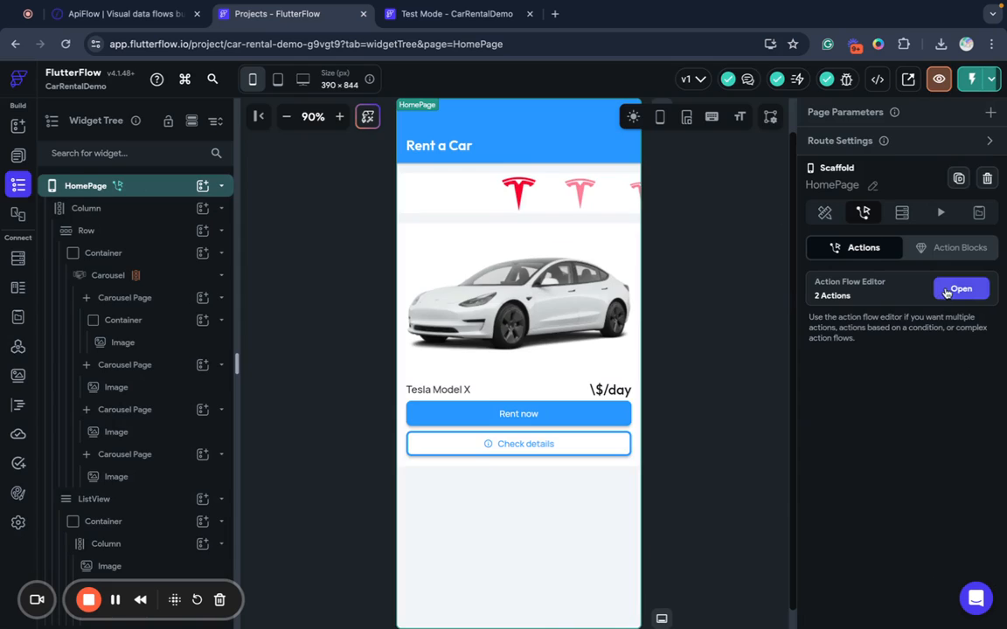
left_click(966, 290)
Add an API Call action to the Action 2 branch of the page load parallel actions.
scroll(622, 335, "down", 2)
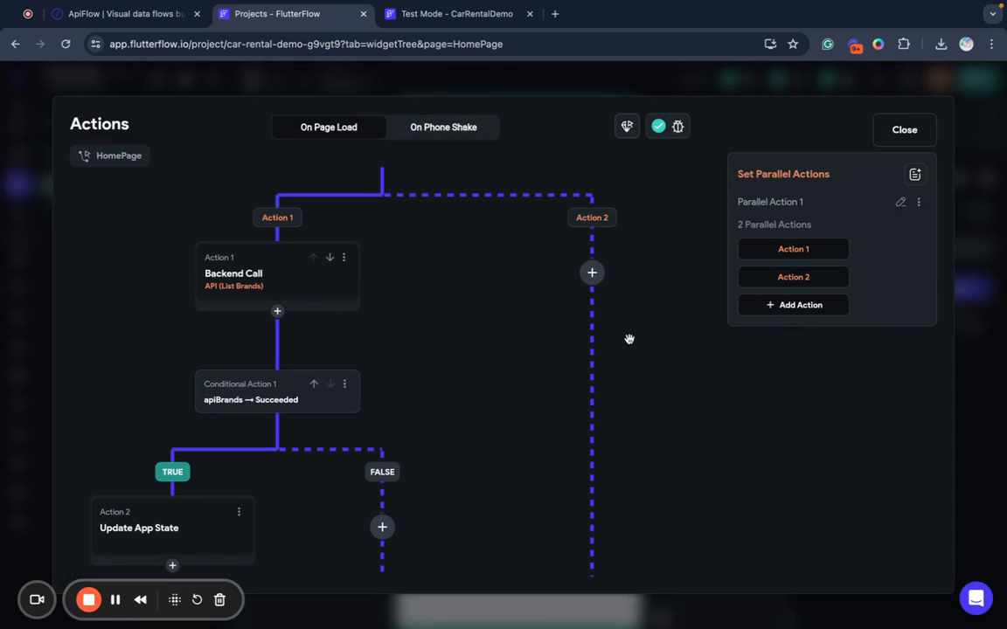
scroll(631, 336, "left", 2)
scroll(633, 339, "up", 2)
scroll(631, 339, "up", 1)
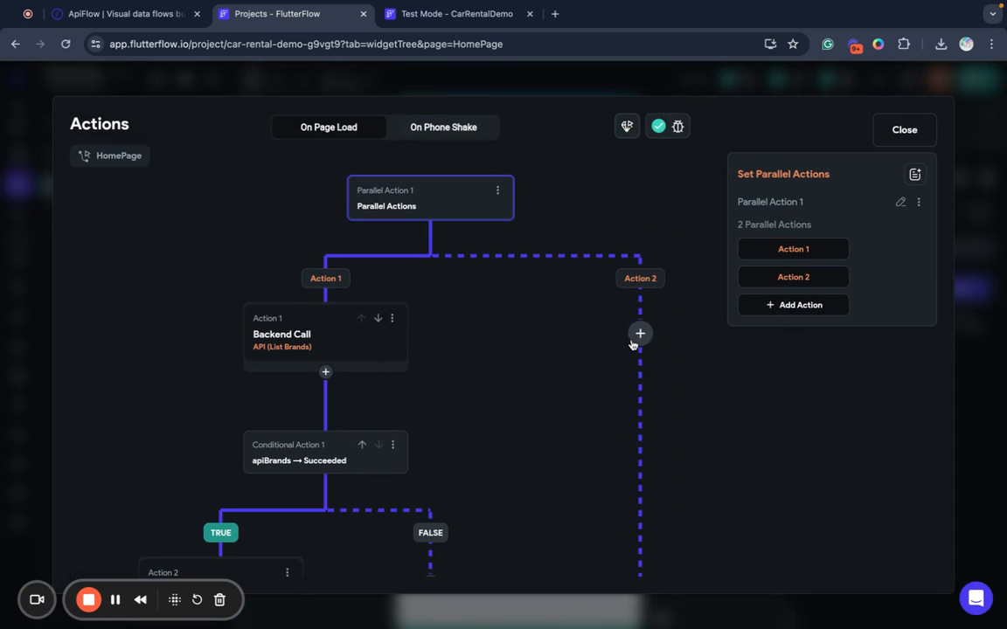
left_click(639, 333)
left_click(638, 369)
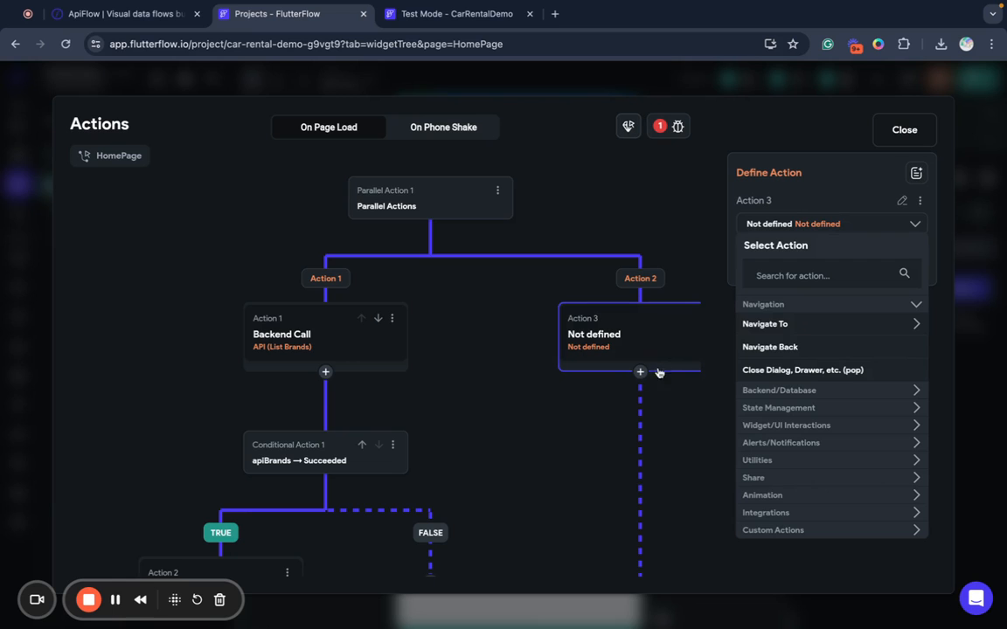
left_click(759, 390)
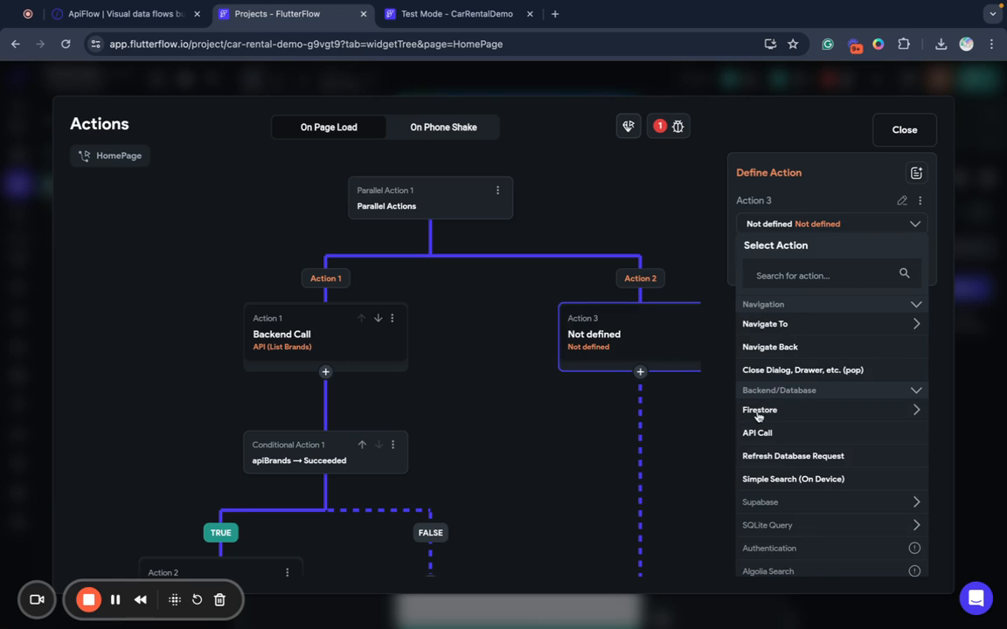
left_click(757, 433)
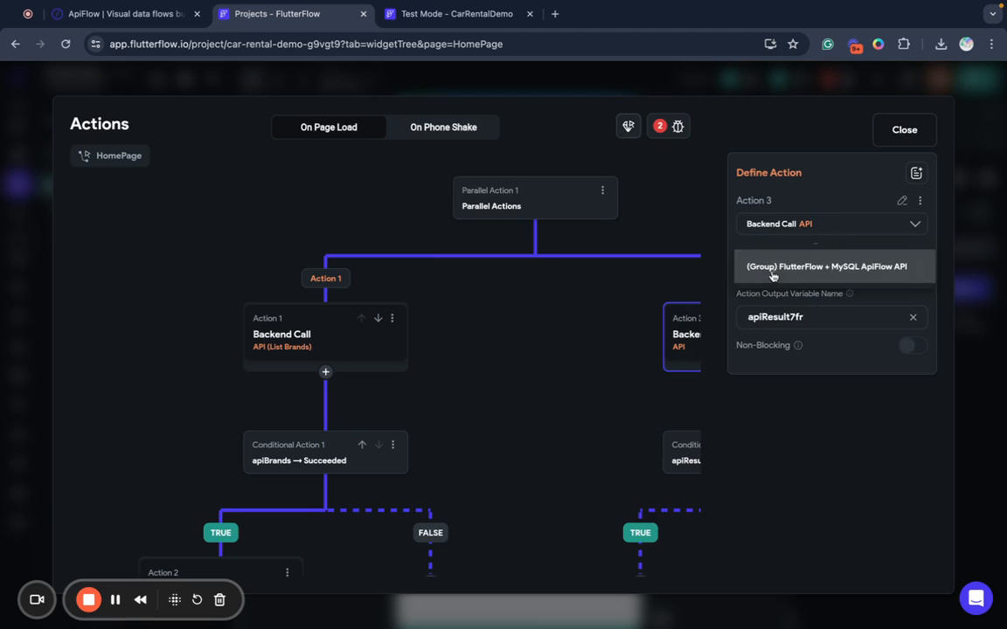
Configure the new backend call to use List Cars from the FlutterFlow + MySQL ApiFlow API group, with output variable apiCars.
left_click(772, 276)
left_click(782, 312)
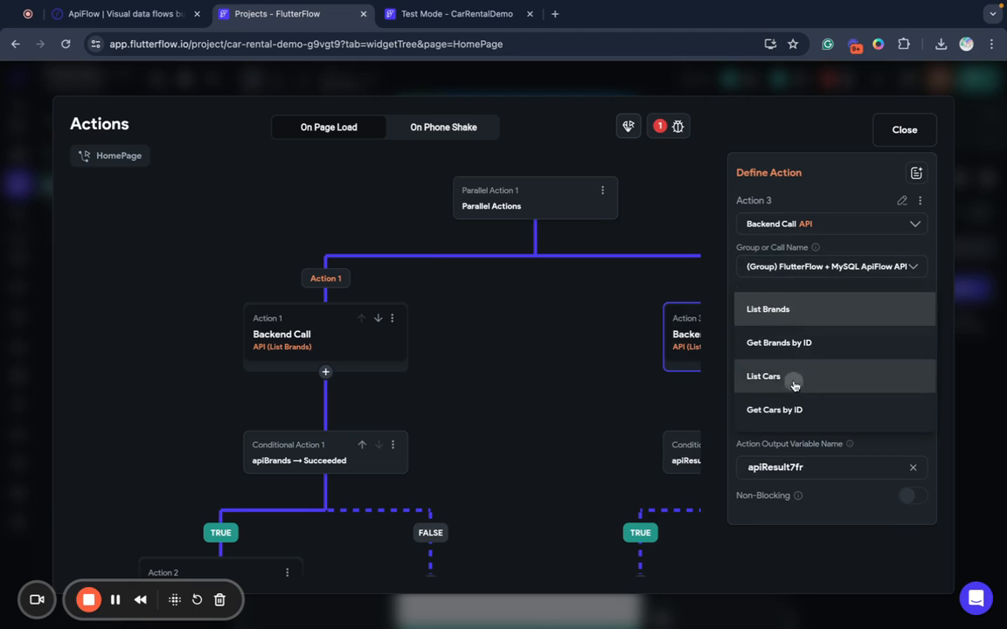
left_click(793, 381)
double_click(786, 469)
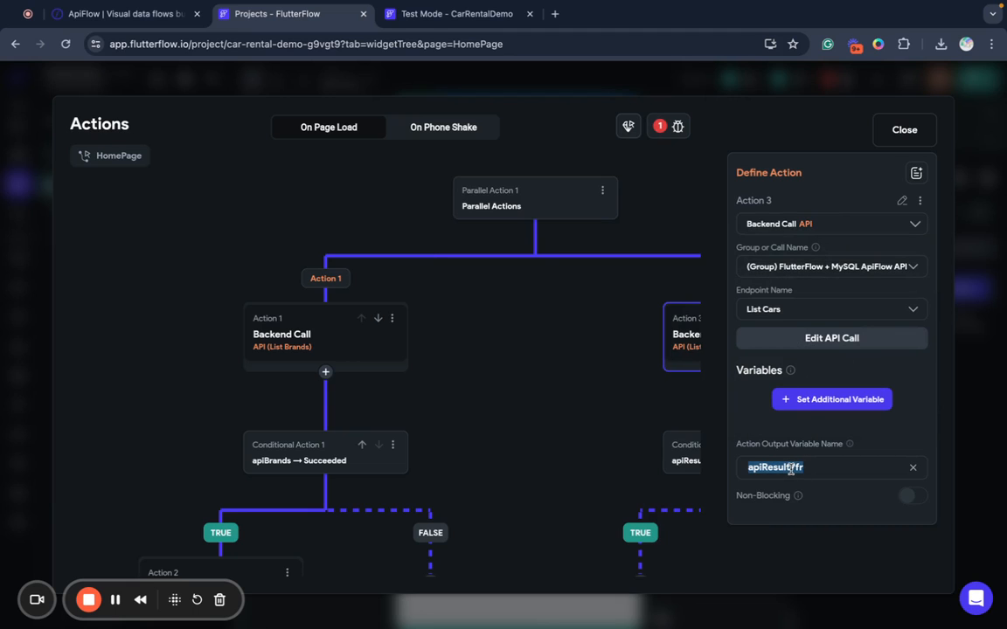
type("apiCars")
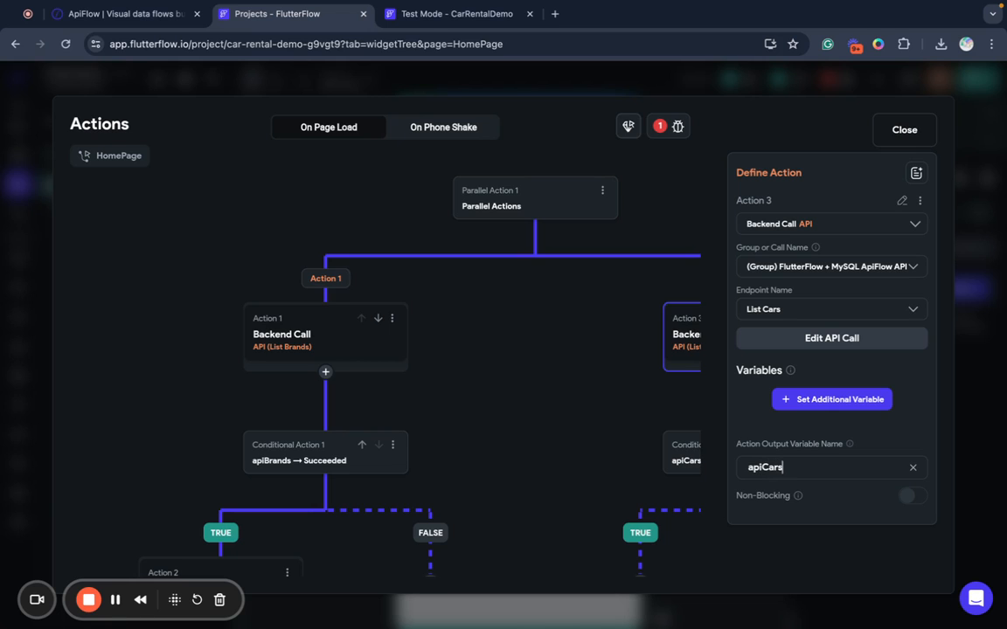
Add an Update App State action to the TRUE branch of the apiCars success condition.
left_click_drag(588, 406, 272, 291)
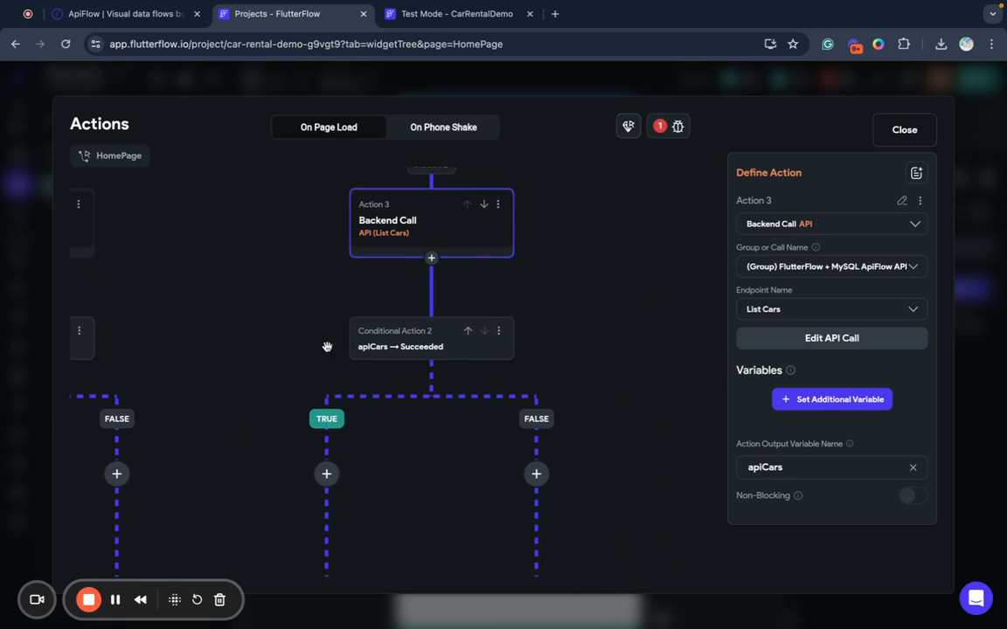
left_click(326, 474)
left_click(326, 507)
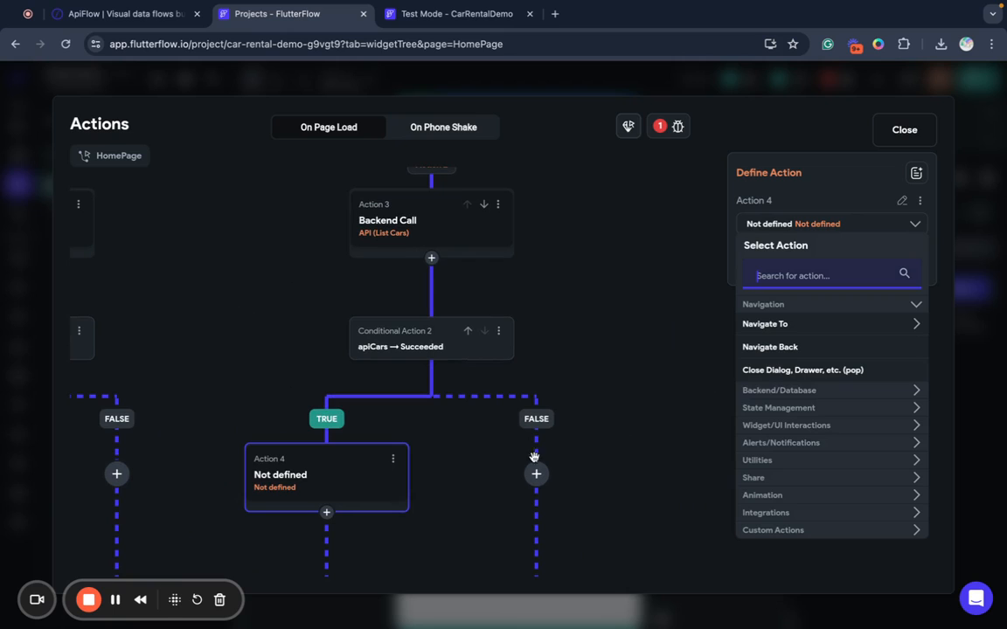
left_click(757, 408)
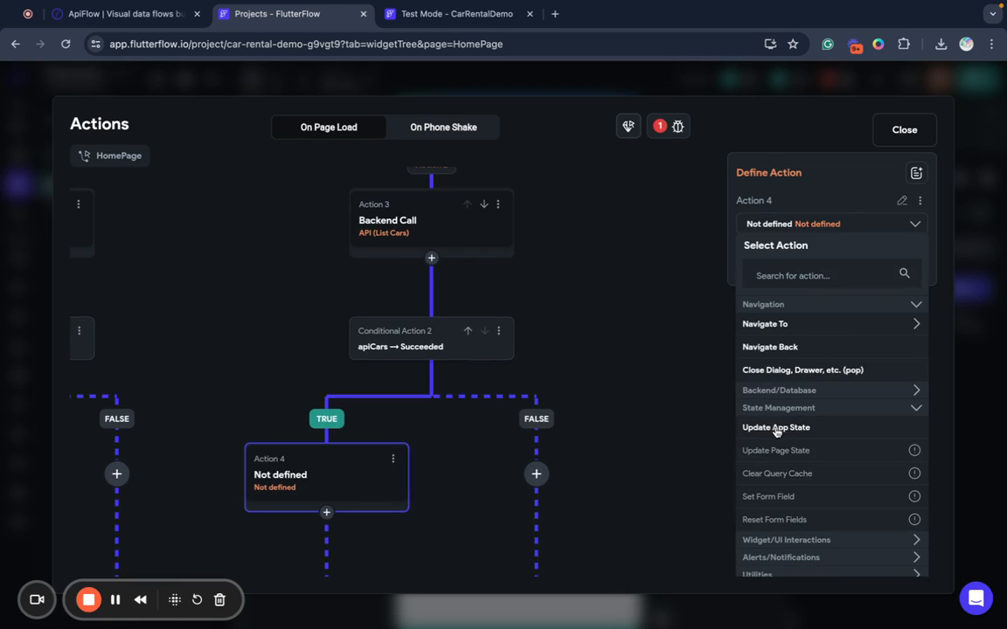
left_click(776, 428)
left_click(790, 338)
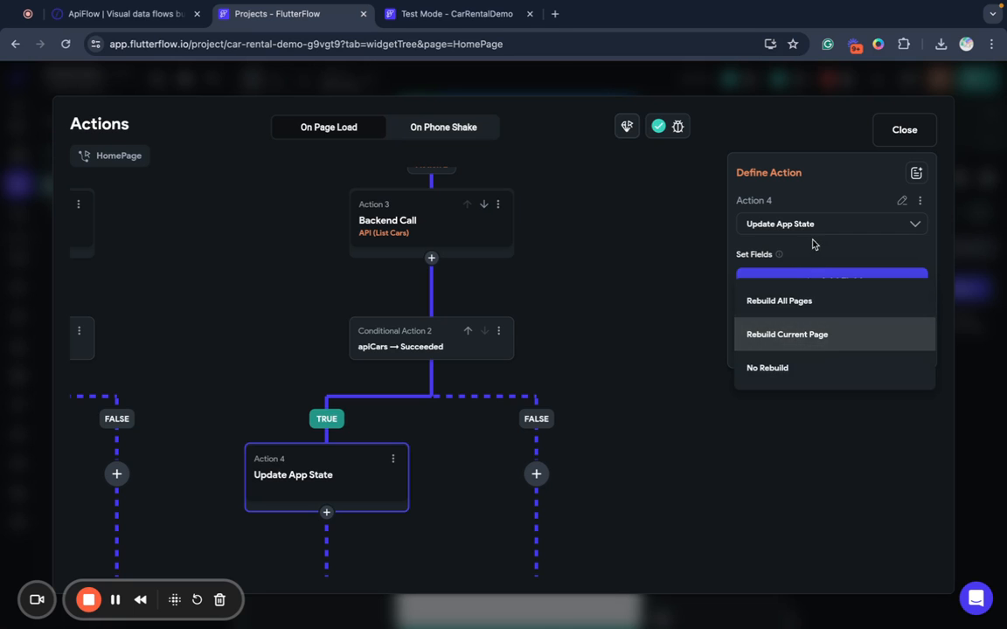
left_click(807, 279)
Add the cars field to the app state update with the Set Value update type.
left_click(797, 286)
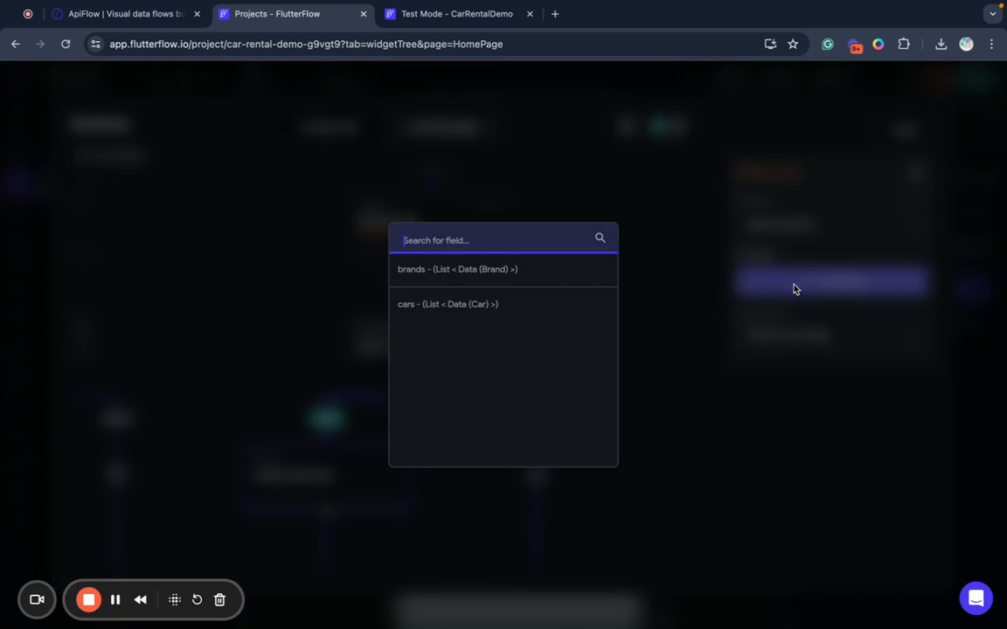
left_click(396, 312)
left_click(784, 343)
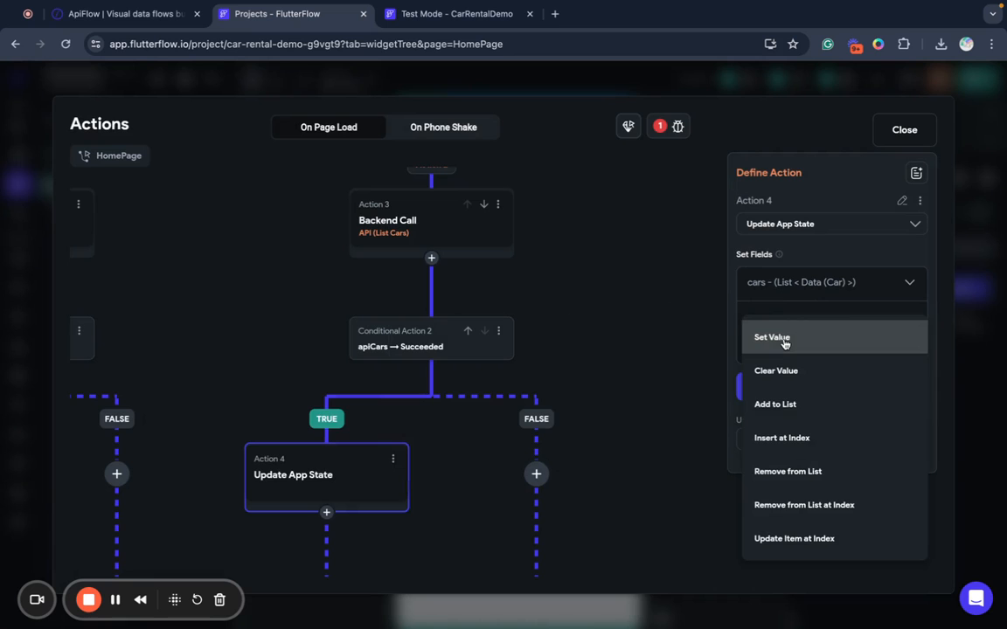
left_click(784, 343)
Set the cars field's value to the apiCars action output as Data Type.
left_click(787, 382)
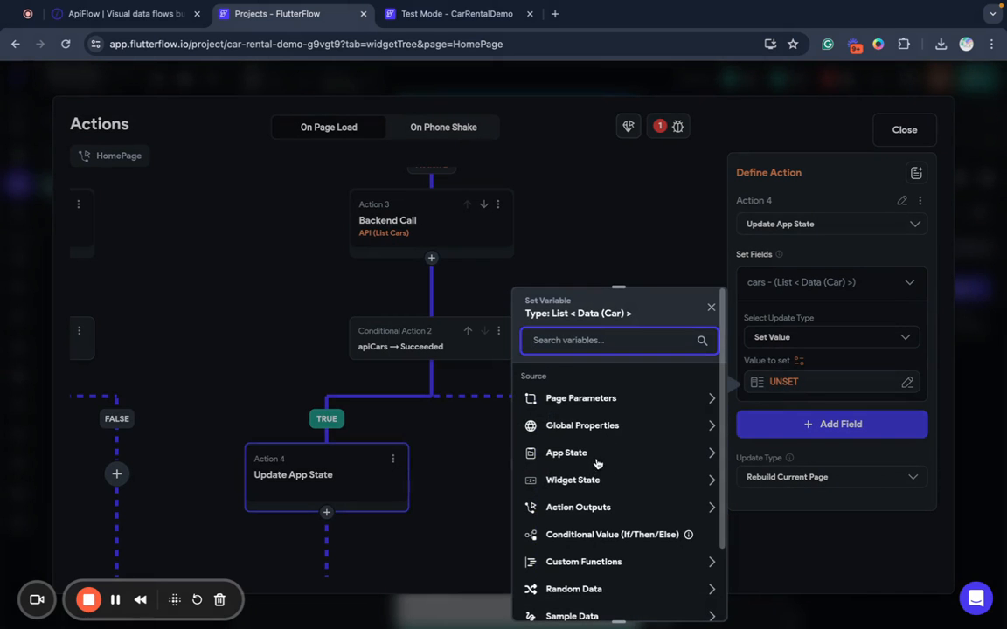
scroll(608, 456, "down", 2)
left_click(566, 418)
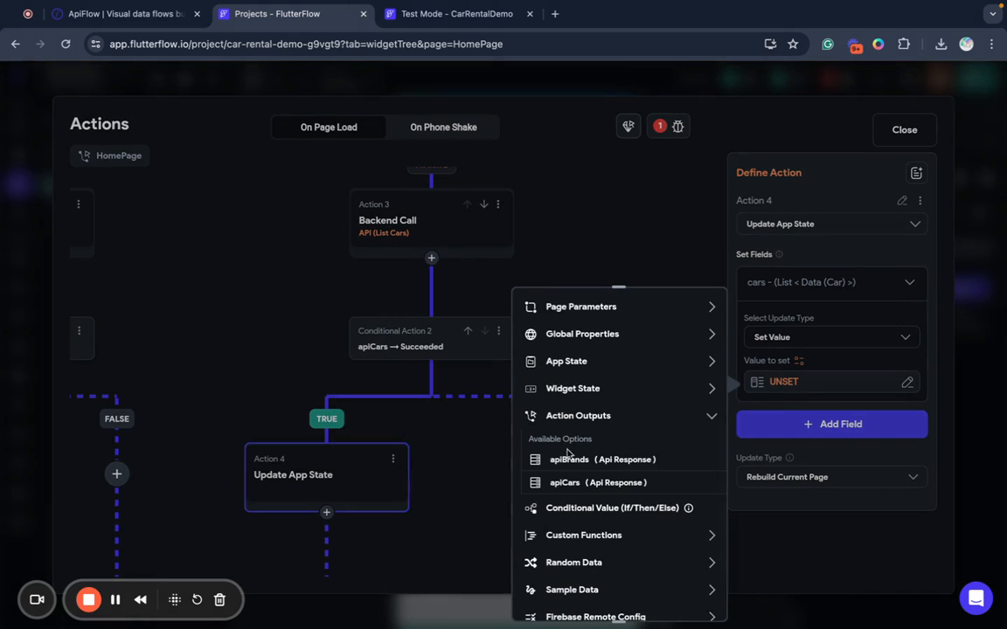
left_click(567, 483)
left_click(556, 426)
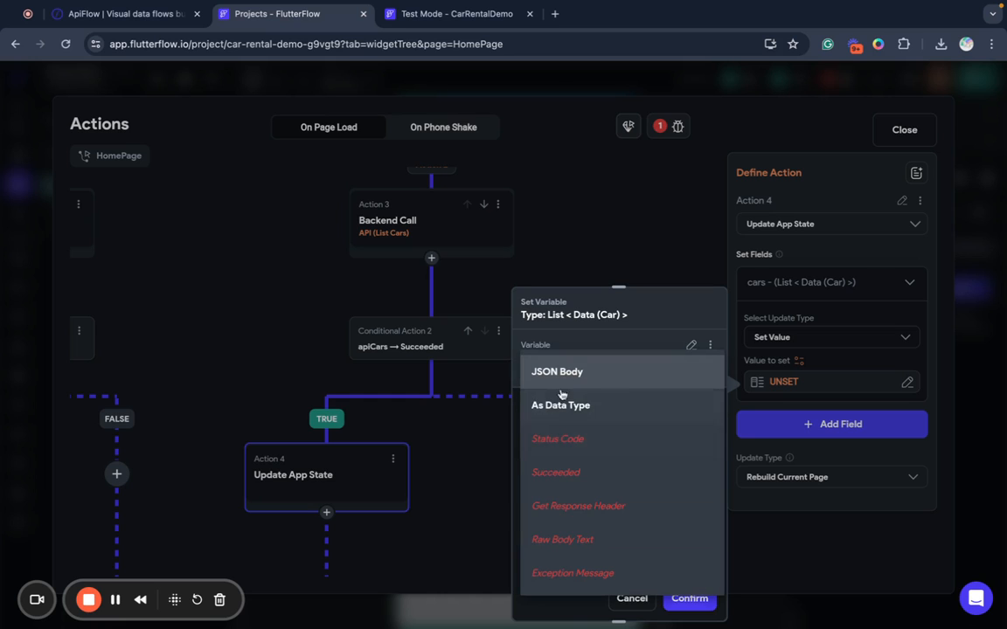
left_click(562, 402)
left_click(690, 599)
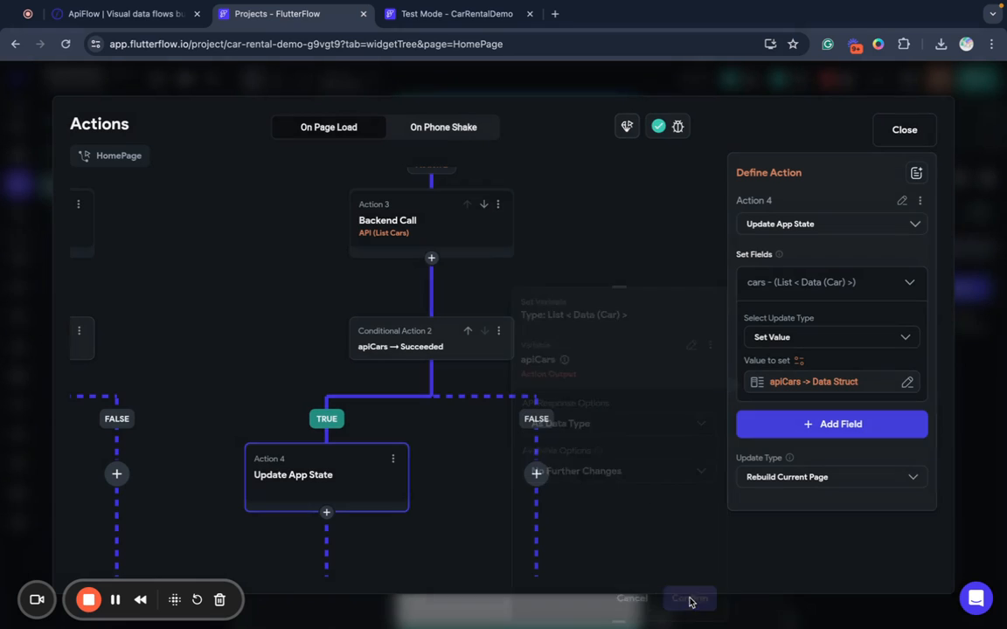
Review the brands and cars branches of the page load flow, and close the action editor.
scroll(629, 494, "down", 4)
scroll(617, 486, "left", 3)
scroll(617, 486, "left", 3)
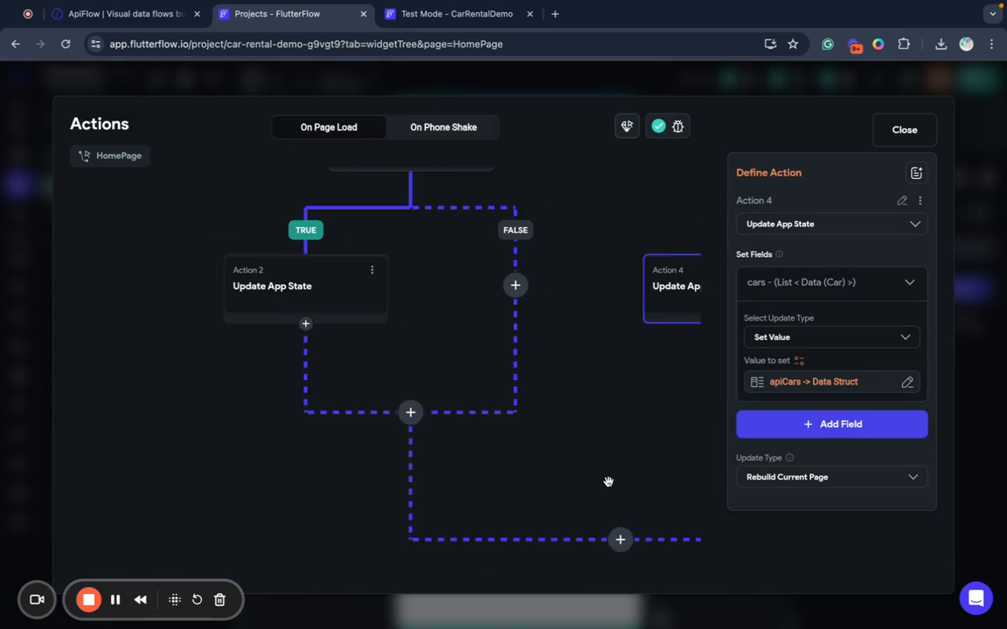
scroll(612, 481, "right", 3)
scroll(615, 483, "up", 3)
scroll(614, 484, "up", 3)
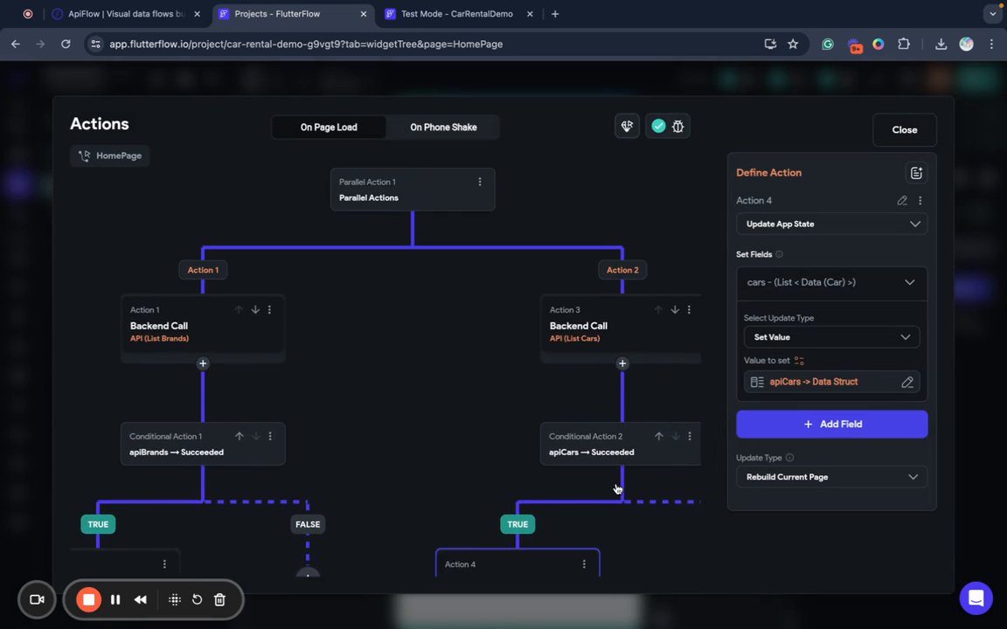
scroll(617, 485, "left", 1)
left_click(890, 129)
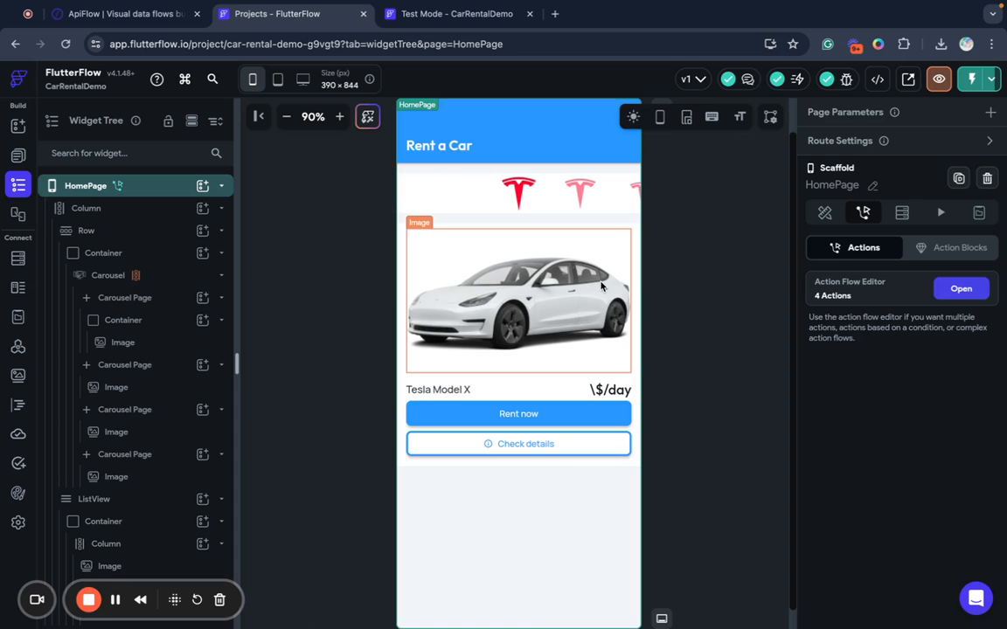
Set the HomePage ListView's generated children source to the cars app state list with no further changes.
scroll(136, 370, "down", 2)
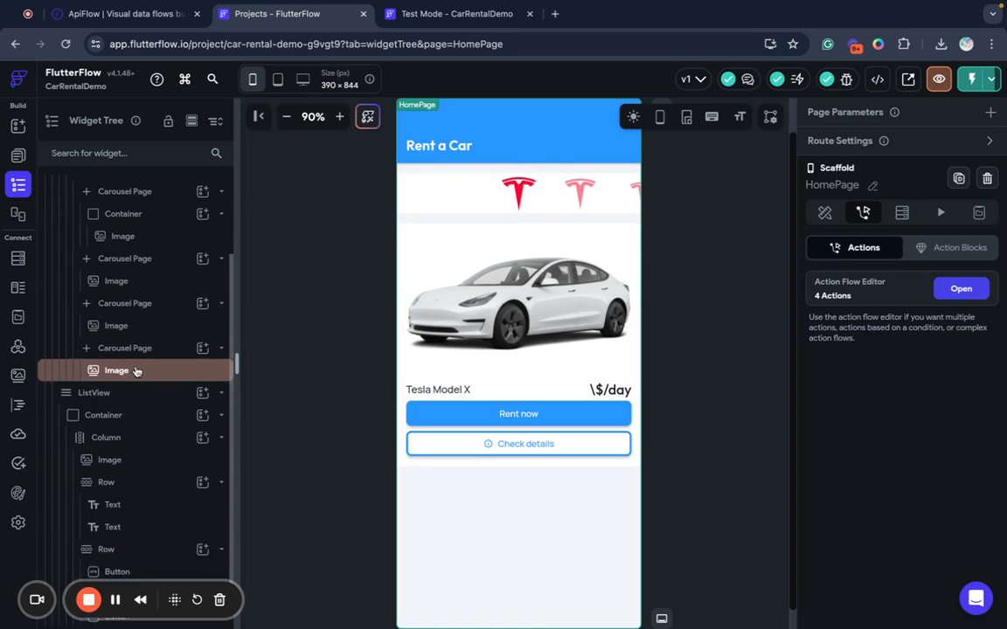
scroll(136, 371, "down", 1)
left_click(105, 348)
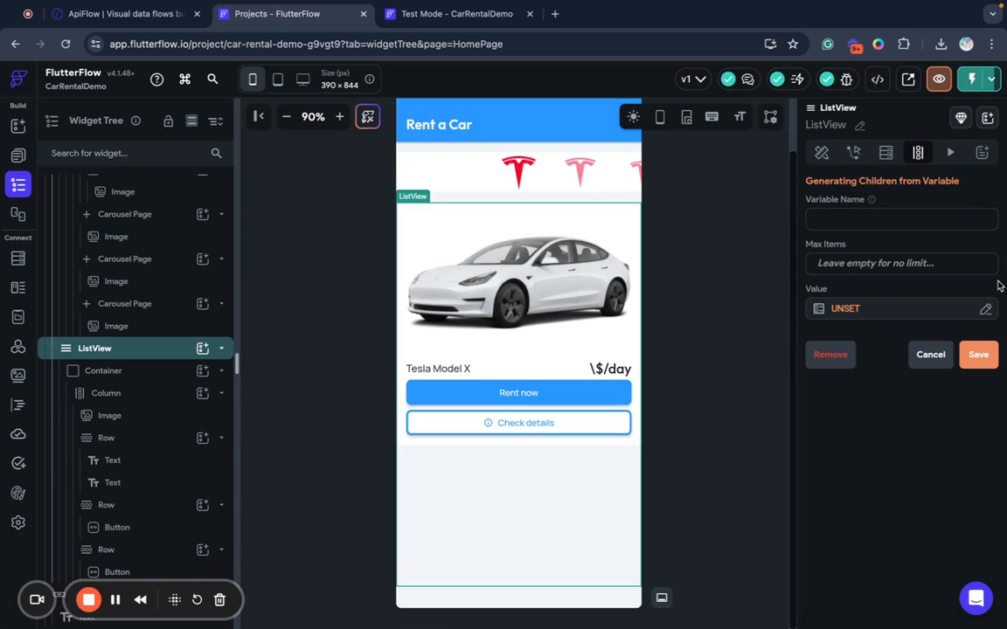
left_click(985, 311)
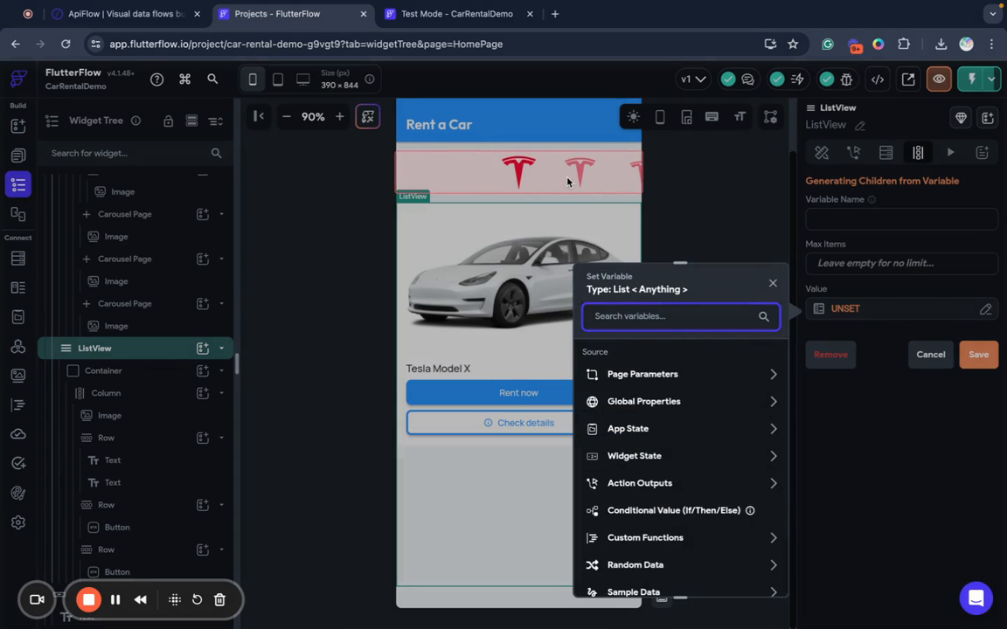
left_click(642, 430)
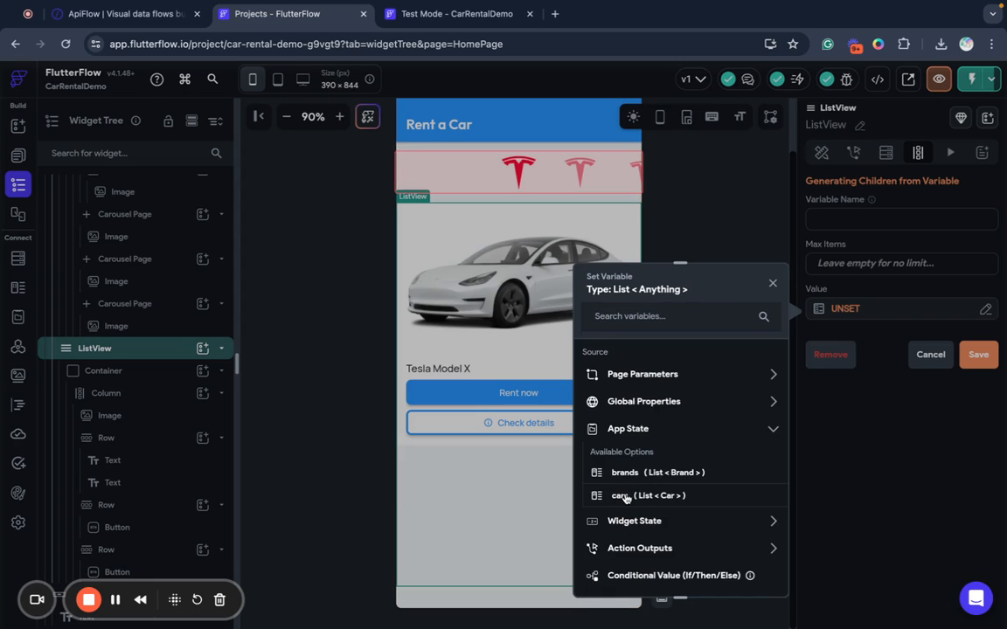
left_click(626, 496)
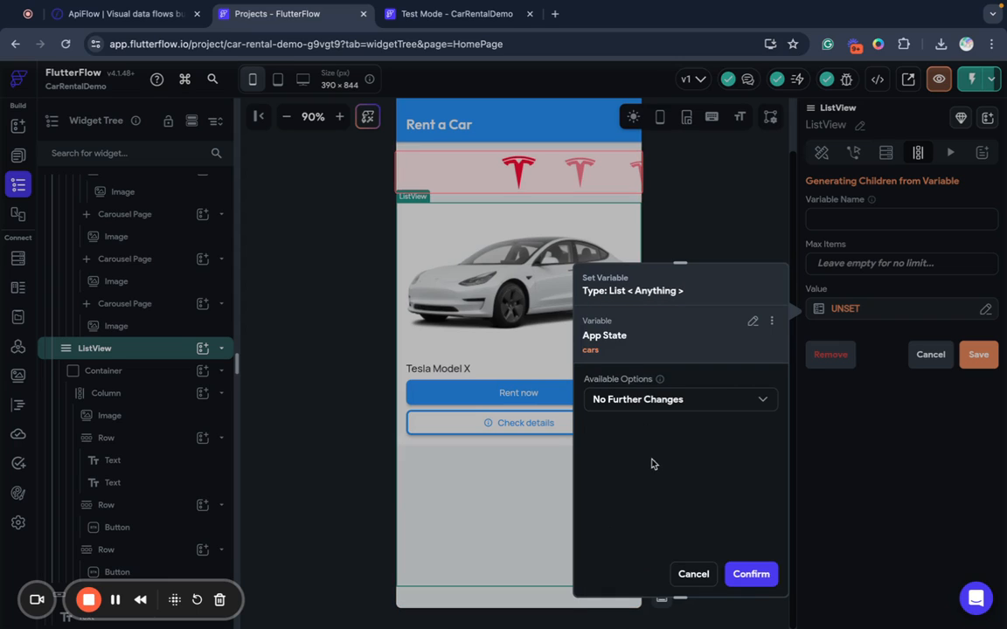
left_click(623, 408)
left_click(623, 408)
left_click(750, 575)
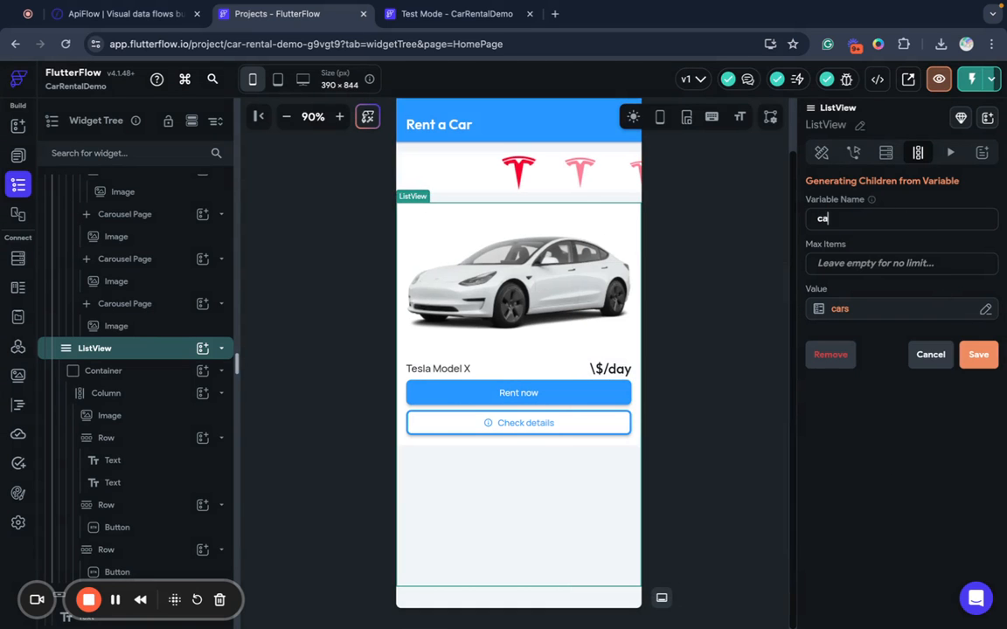
Save the ListView's dynamic children generation from the cars list with the variable name cars.
left_click(975, 353)
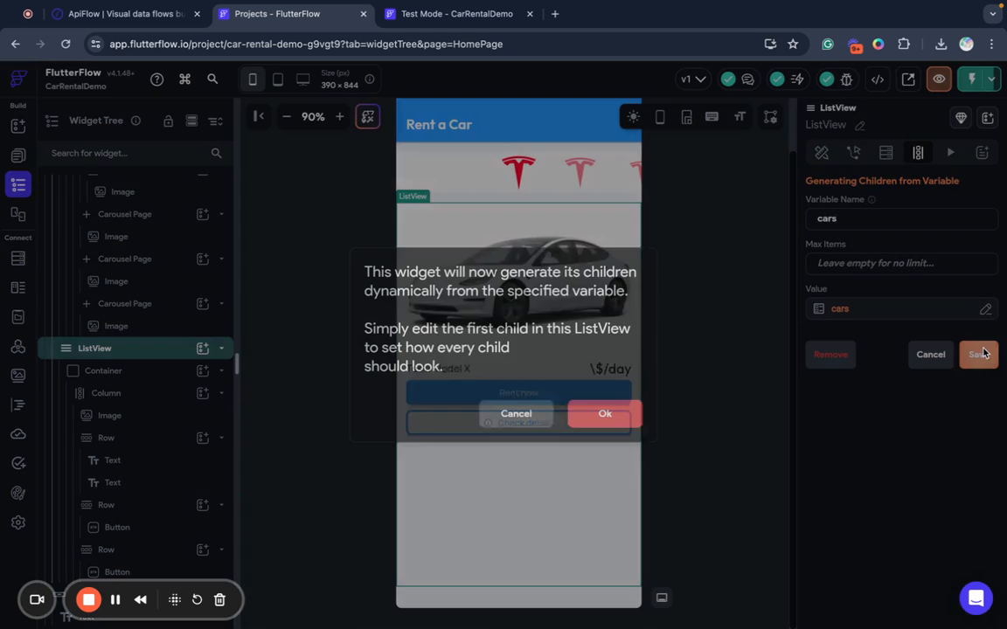
left_click(604, 414)
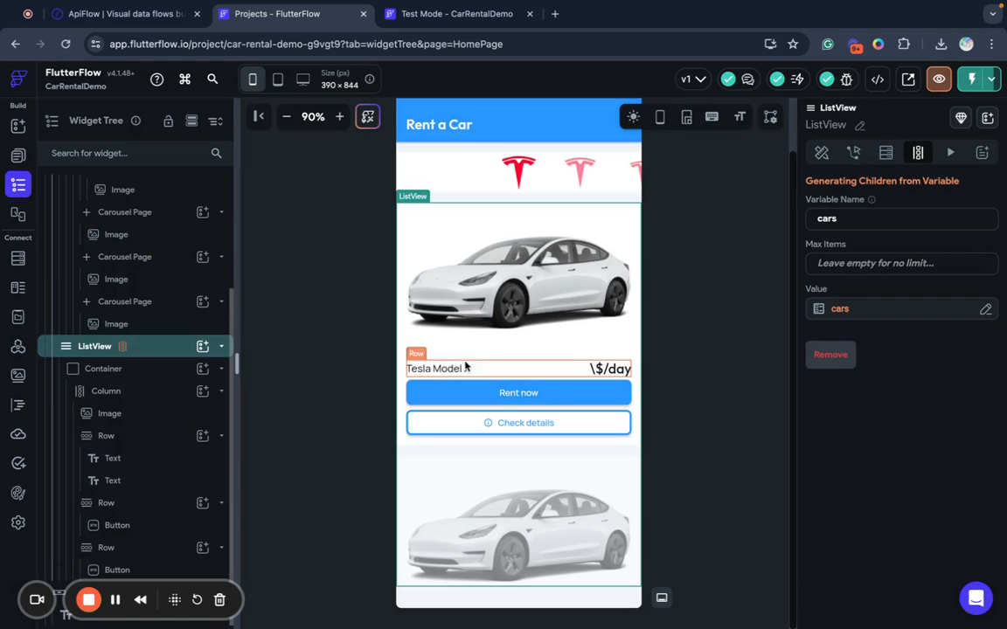
Bind the car image's path in the ListView to the main_image data structure field of the cars item.
left_click(441, 245)
scroll(948, 388, "down", 5)
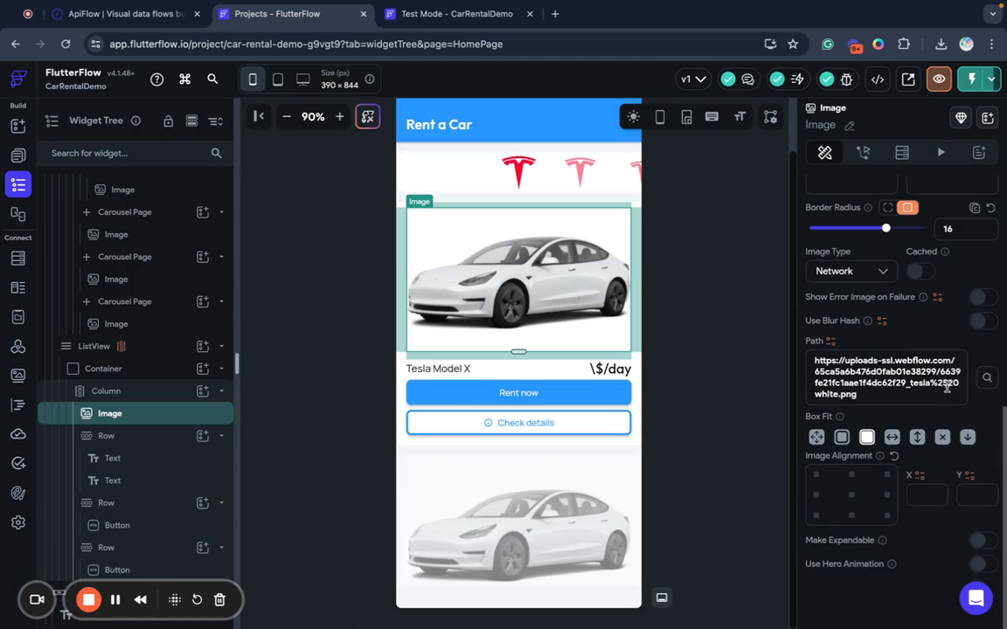
left_click(831, 342)
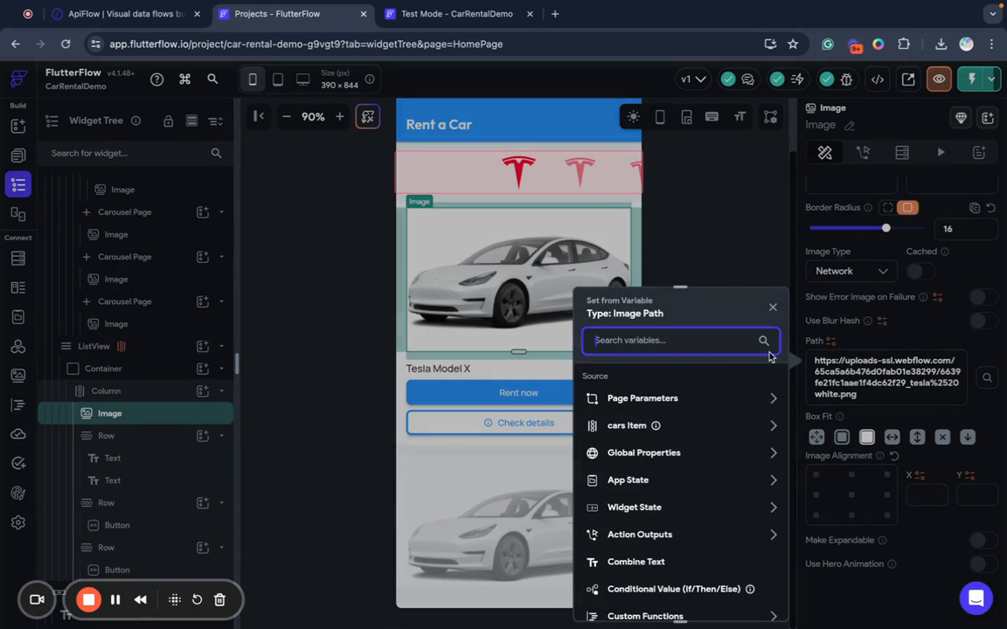
left_click(622, 426)
left_click(634, 411)
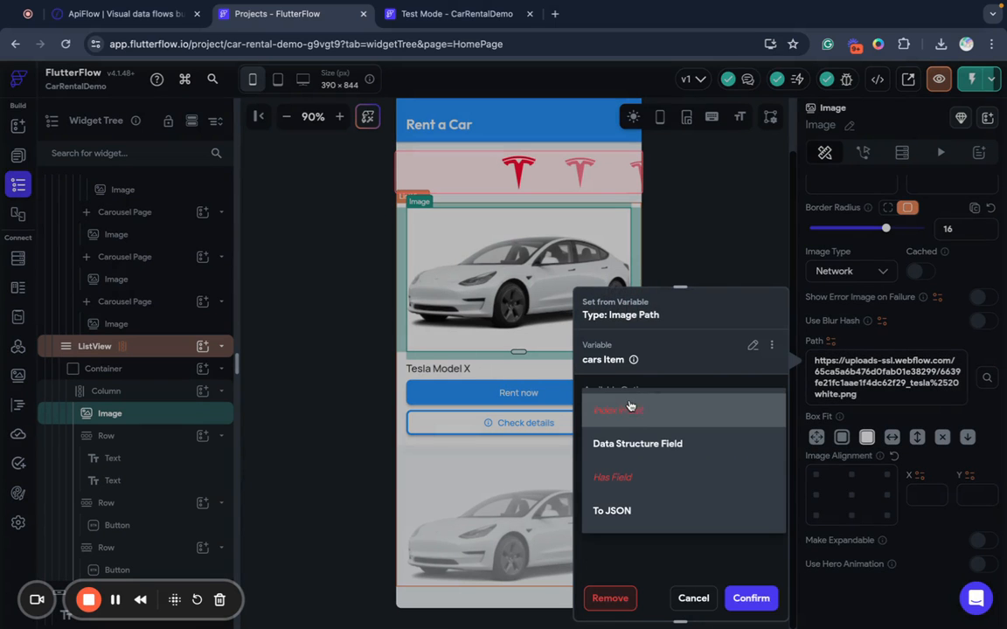
left_click(606, 442)
left_click(609, 456)
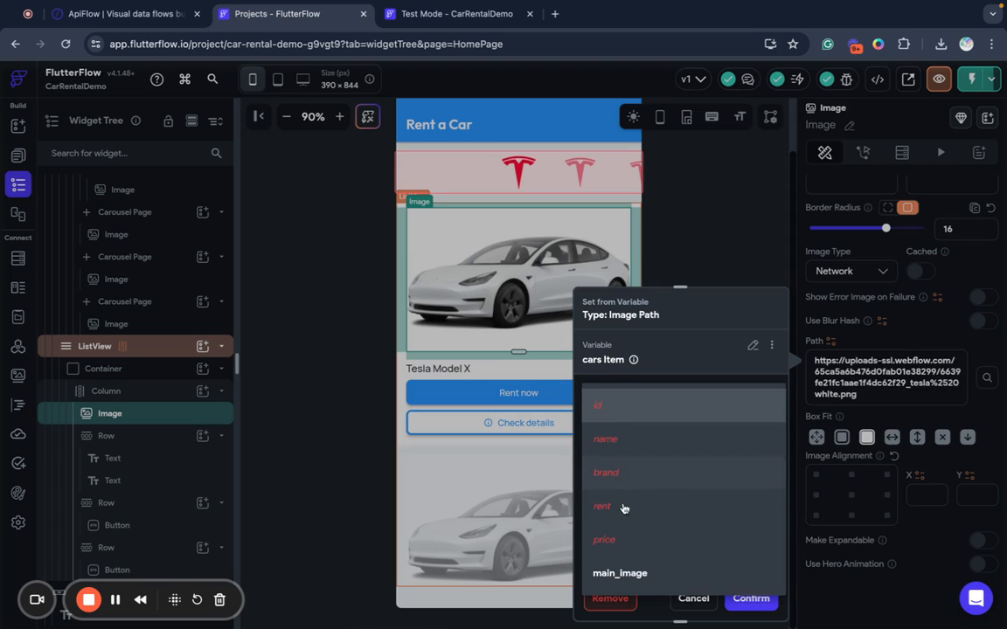
left_click(623, 574)
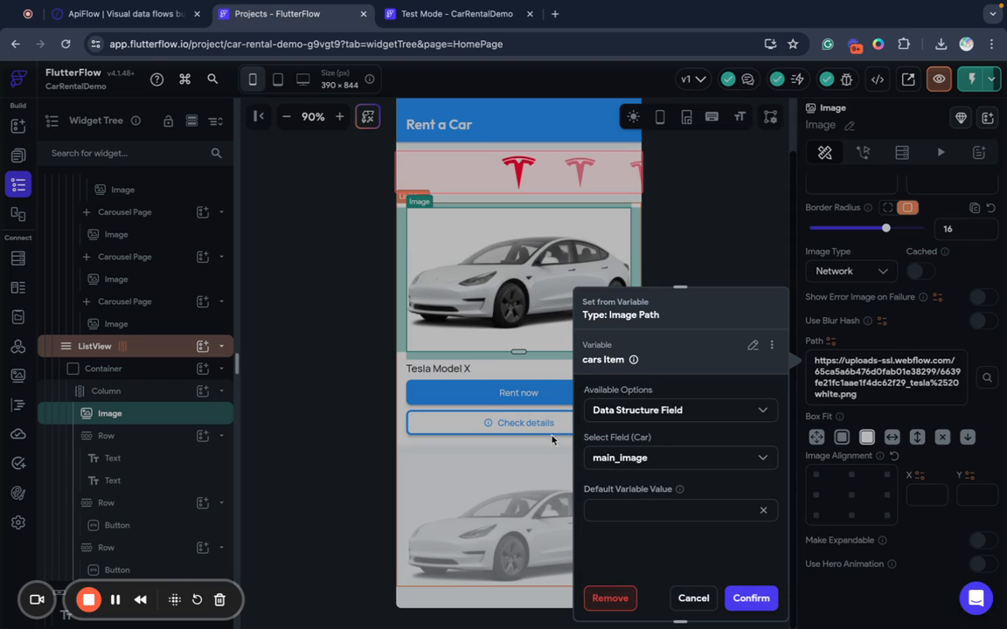
left_click(749, 598)
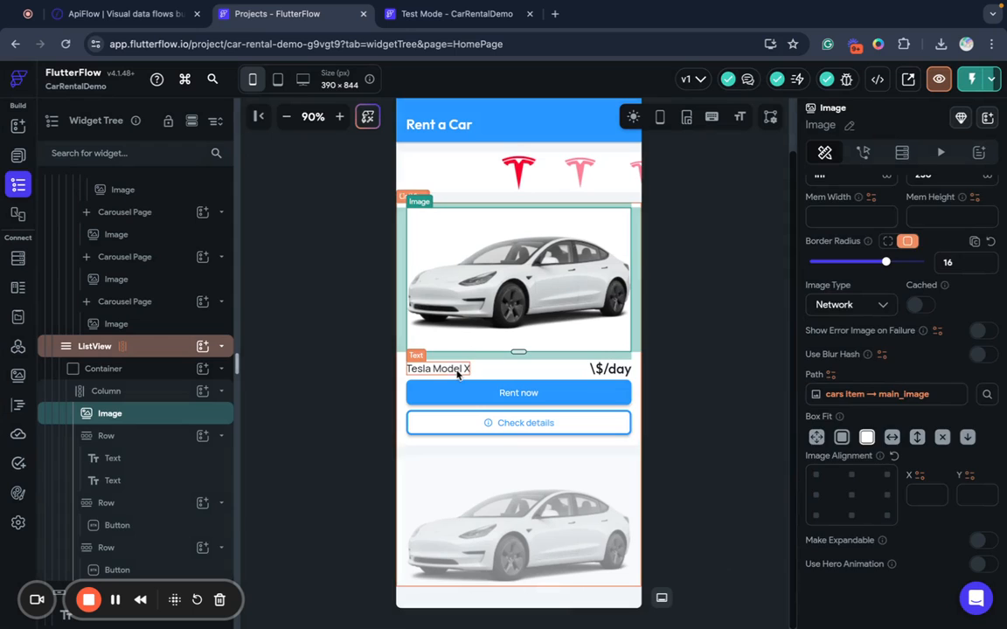
Bind the "Tesla Model X" text to the name data structure field of the cars item.
left_click(436, 368)
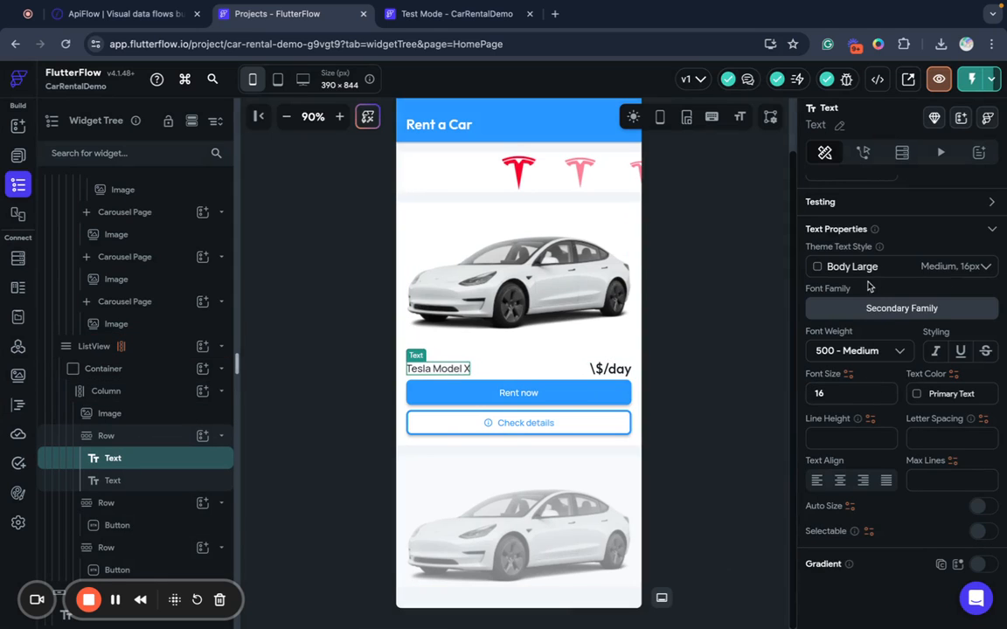
scroll(868, 287, "up", 5)
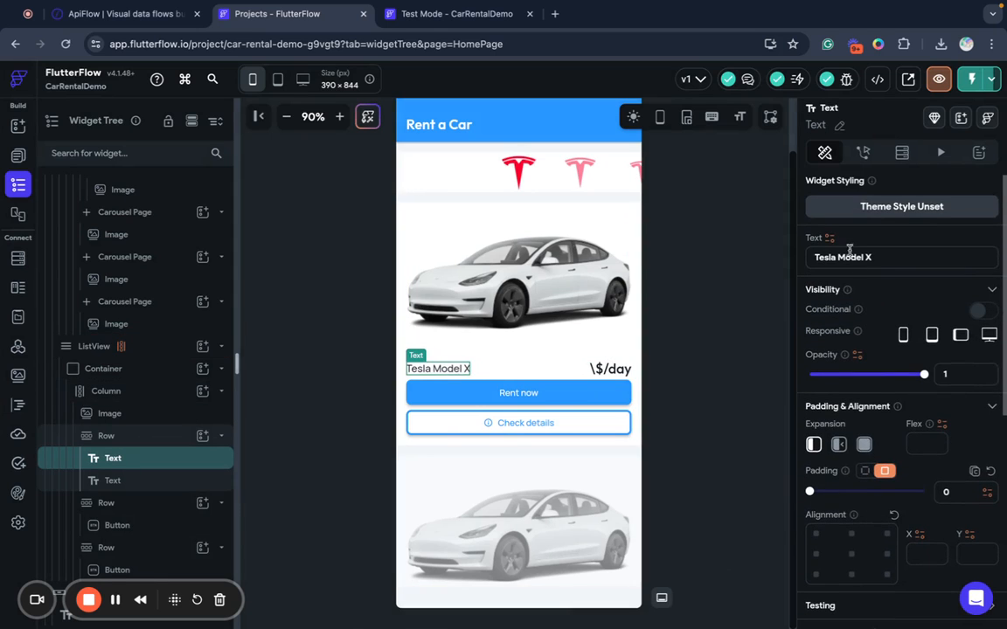
left_click(830, 237)
left_click(613, 347)
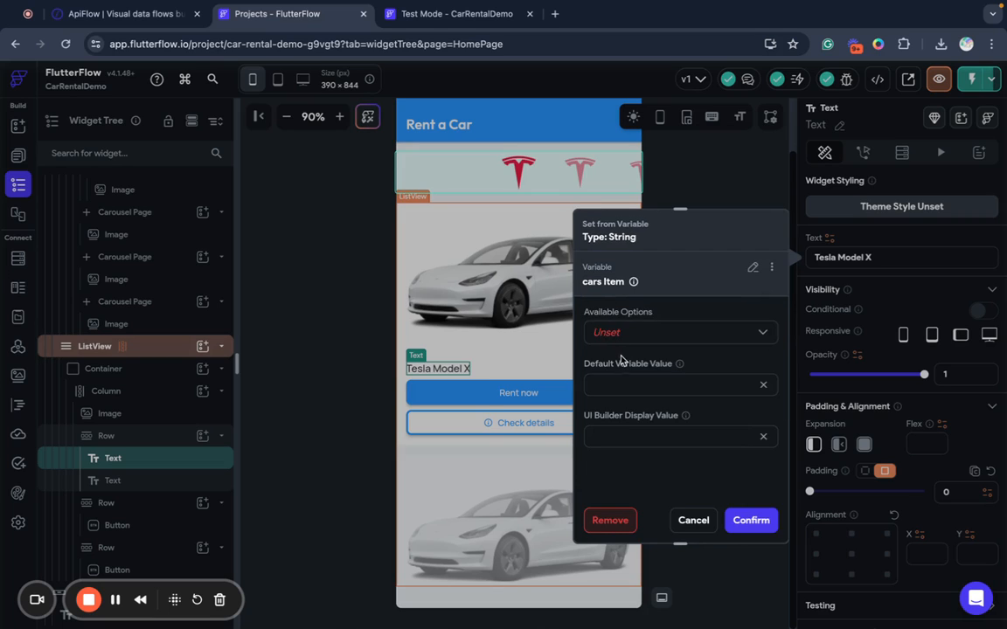
left_click(613, 337)
left_click(623, 368)
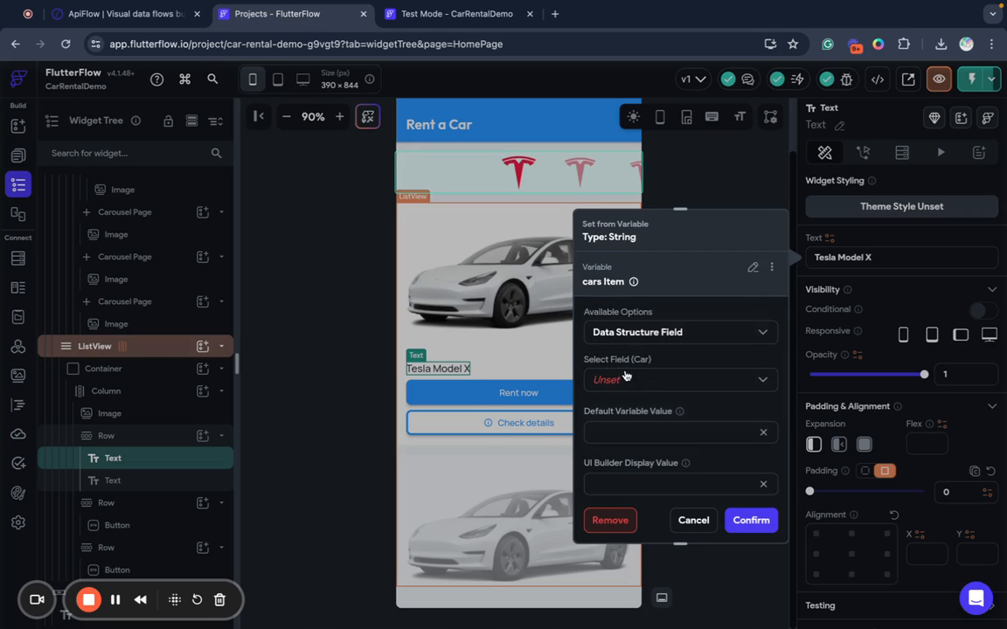
left_click(615, 381)
left_click(610, 411)
left_click(751, 521)
Add an empty text part between "$" and "/day" in the price text's combined text.
left_click(600, 368)
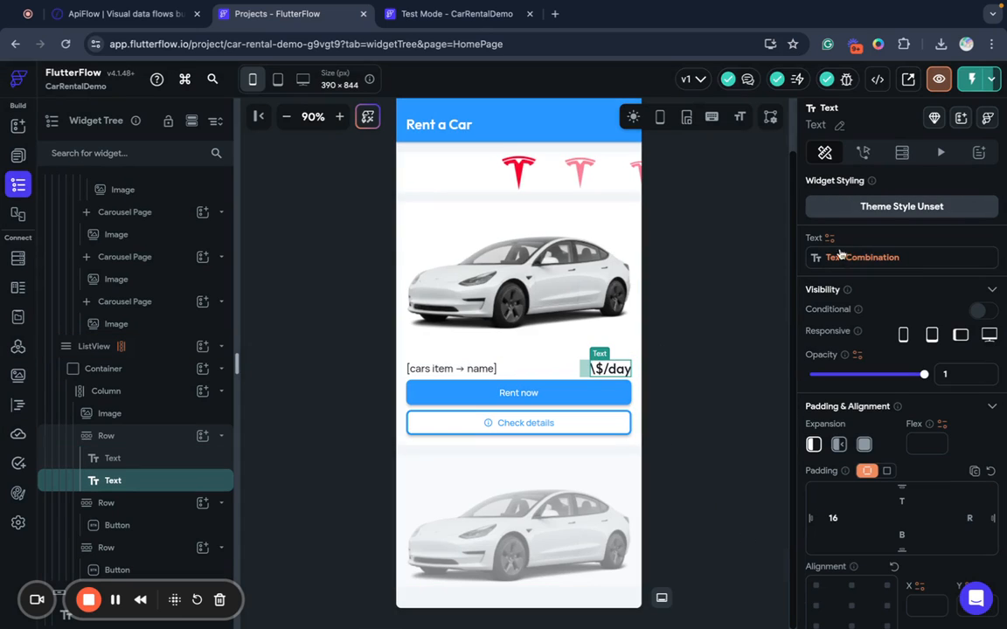
left_click(830, 241)
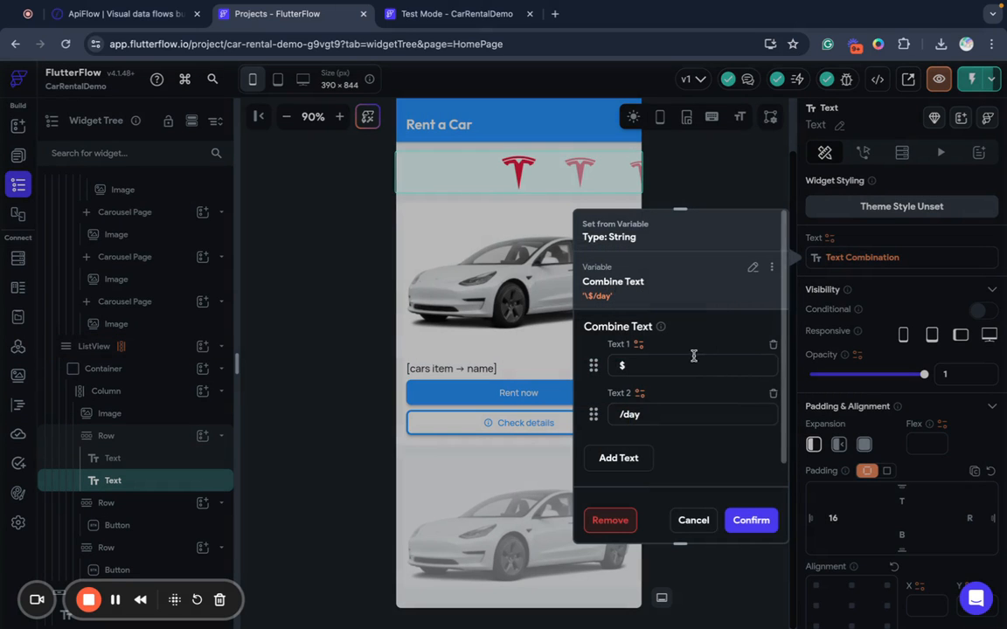
left_click(617, 457)
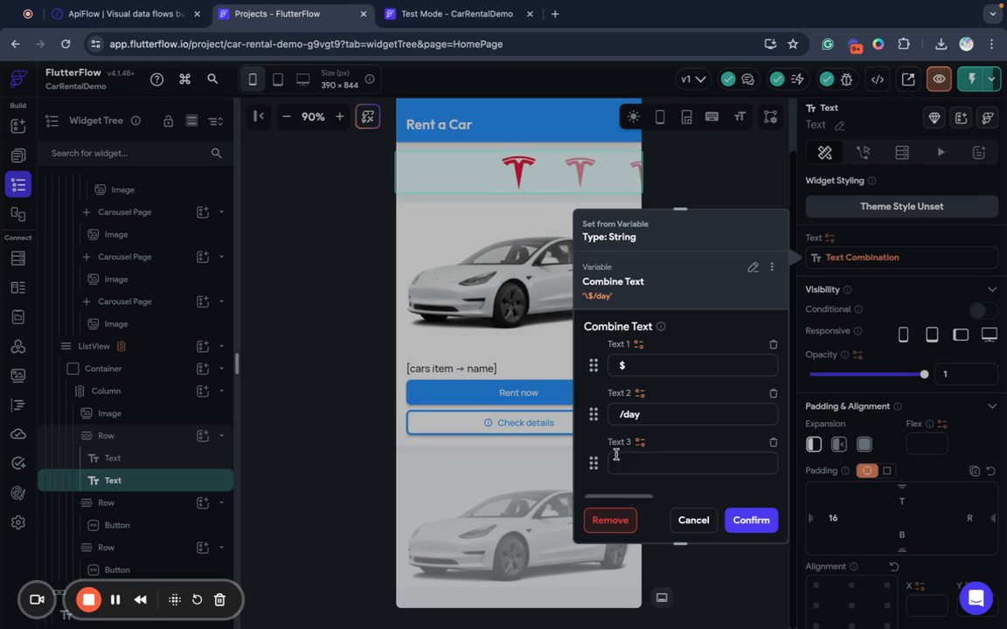
left_click_drag(592, 461, 595, 407)
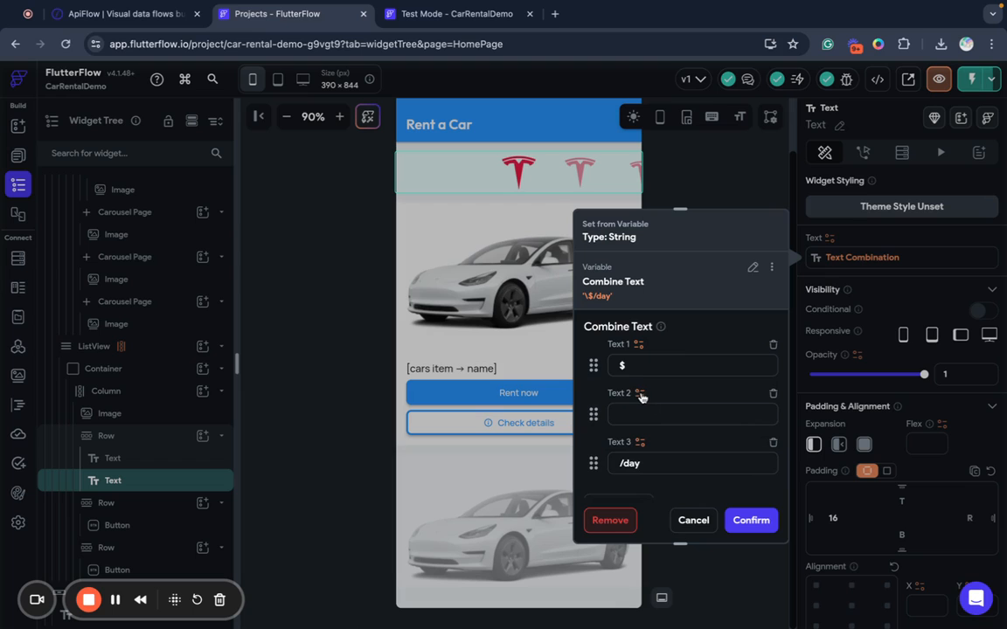
Bind the price text's empty middle part to the cars item's rent field and save the combined text.
left_click(637, 395)
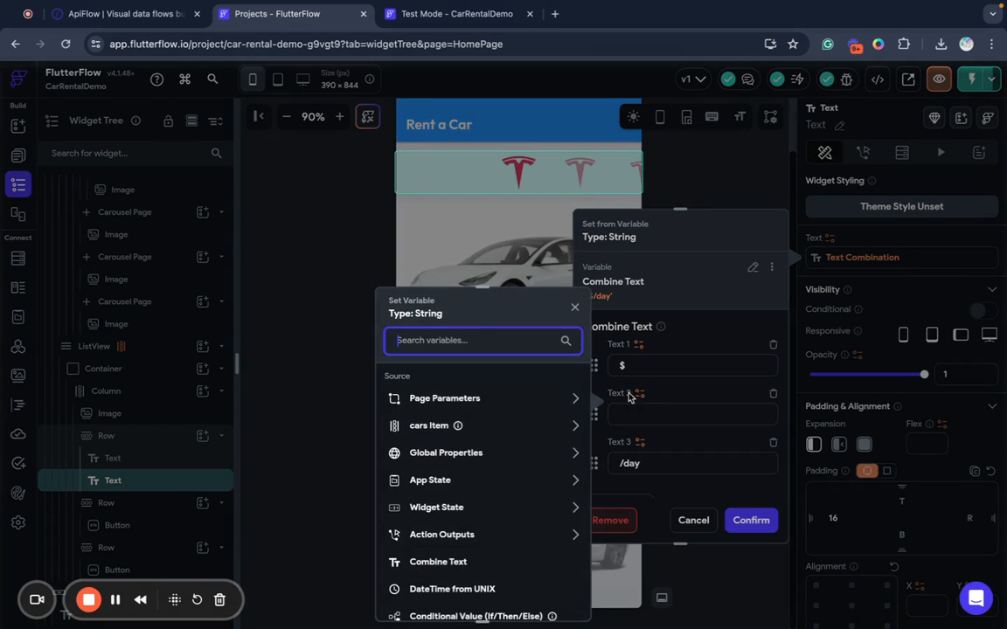
left_click(430, 424)
left_click(427, 419)
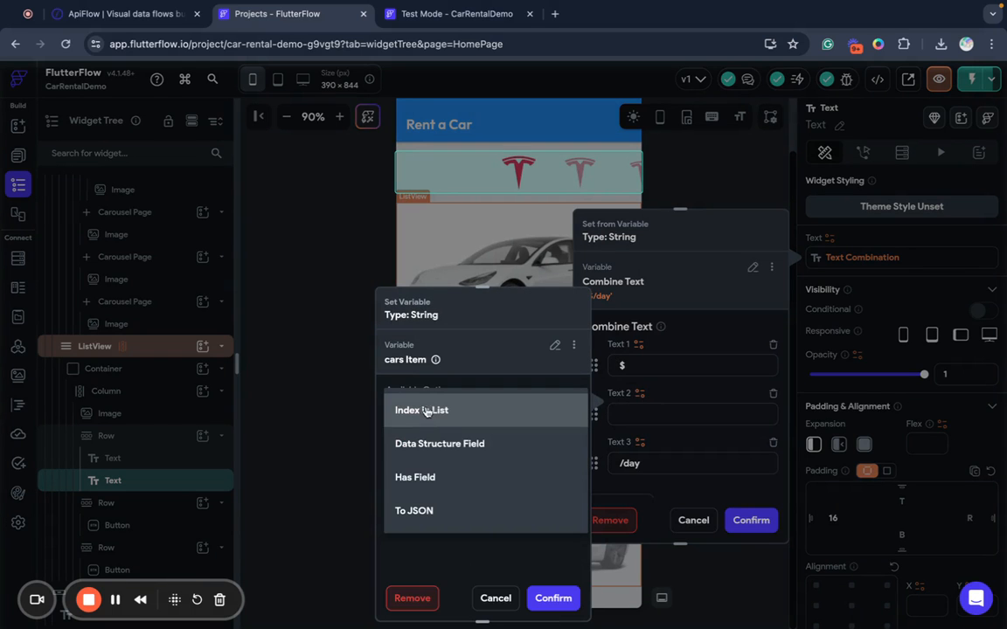
left_click(422, 443)
left_click(422, 463)
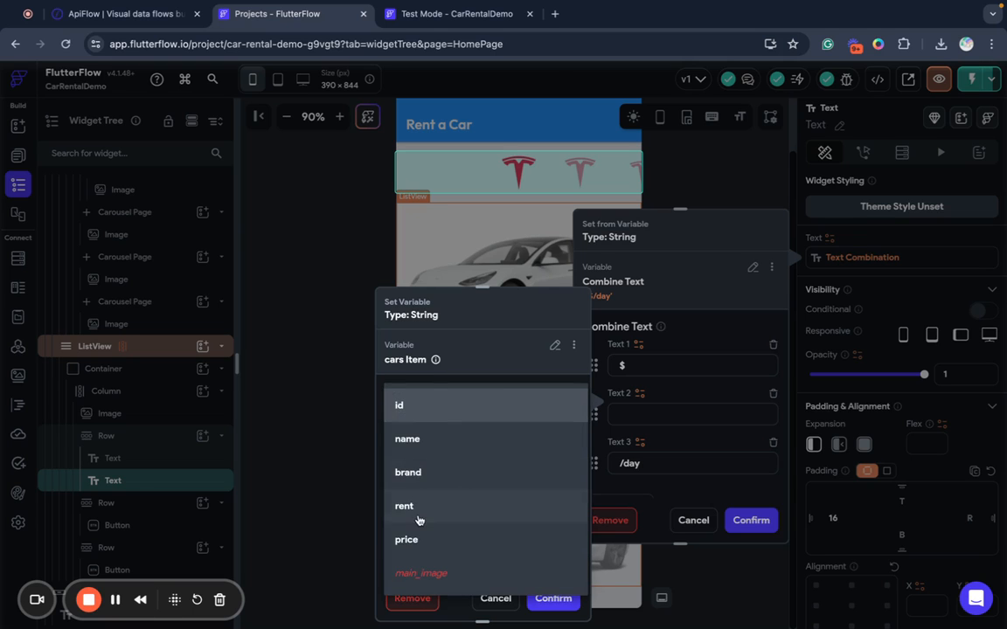
left_click(418, 507)
left_click(552, 598)
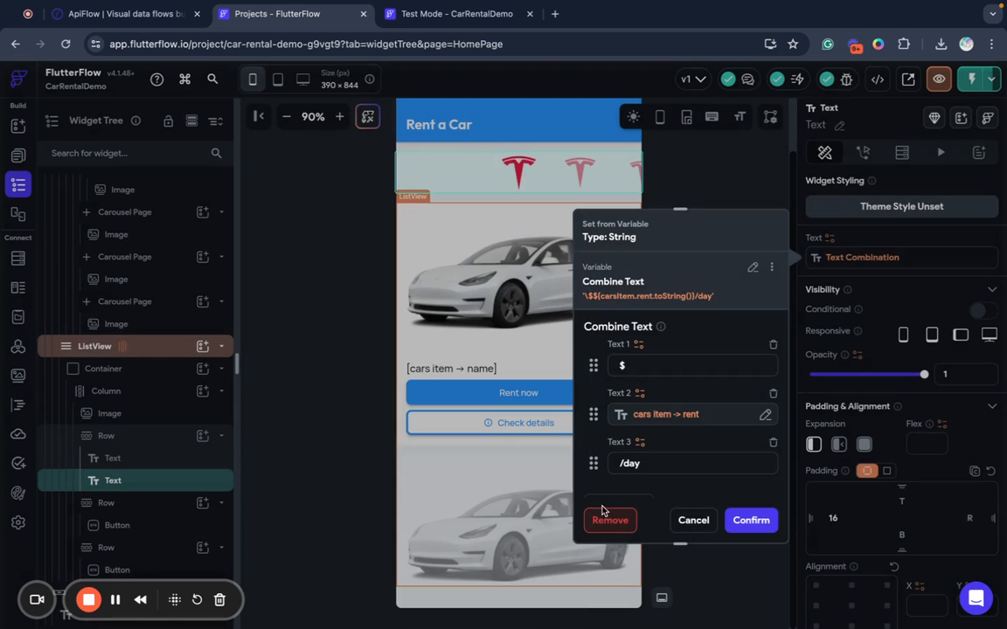
left_click(757, 520)
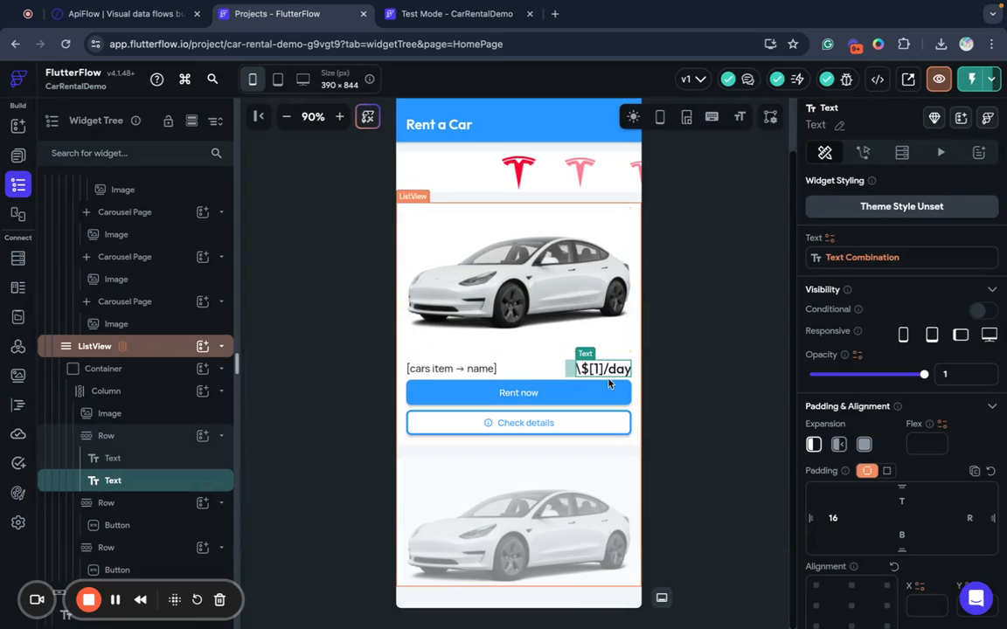
left_click(715, 282)
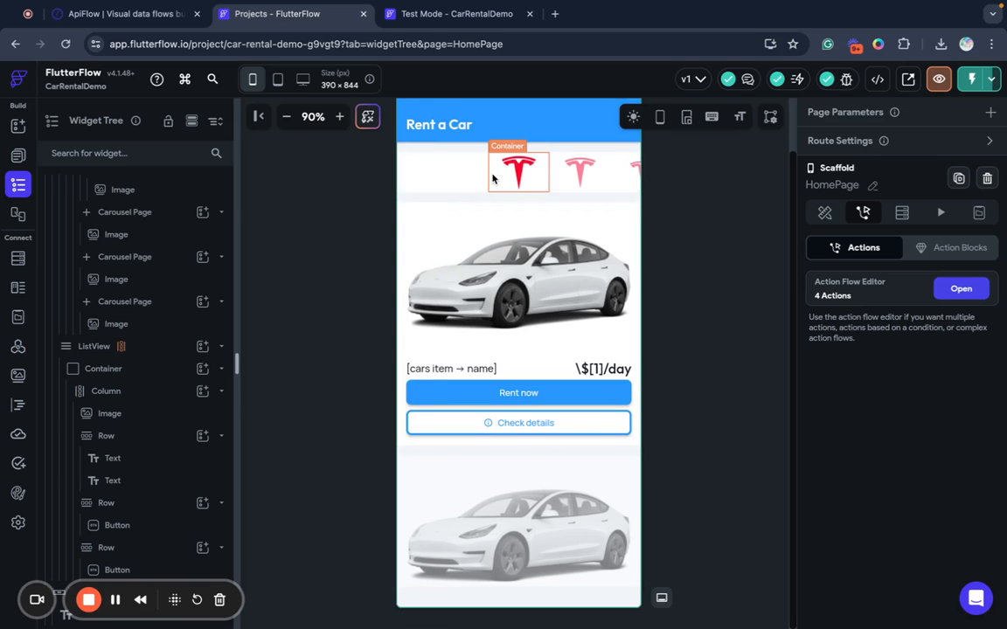
Switch to the Test Mode preview at 80% zoom and examine the car list's images, names and daily prices and the brand carousel.
left_click(437, 14)
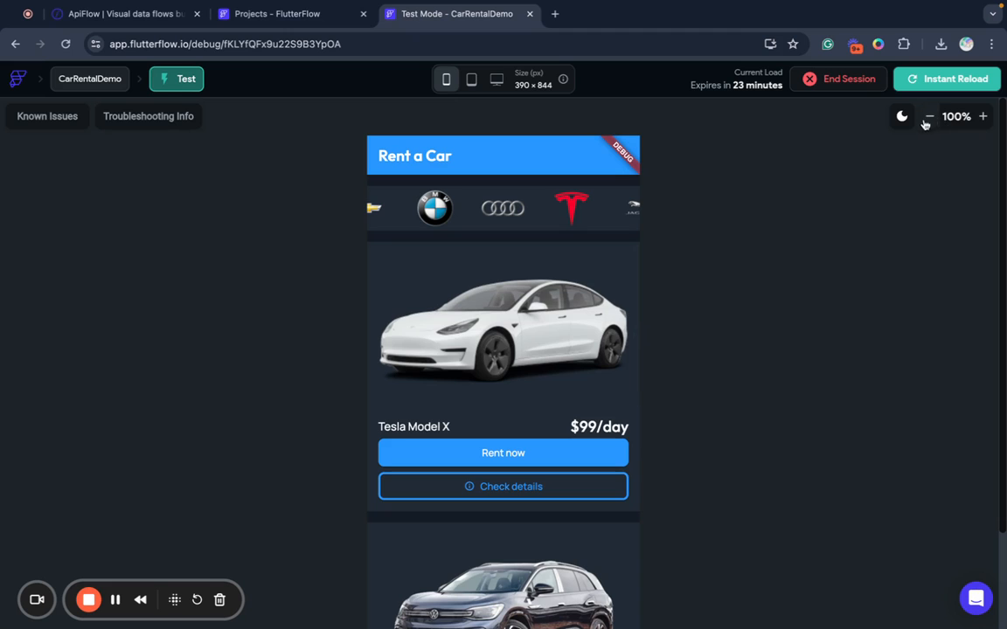
left_click(931, 117)
left_click(930, 117)
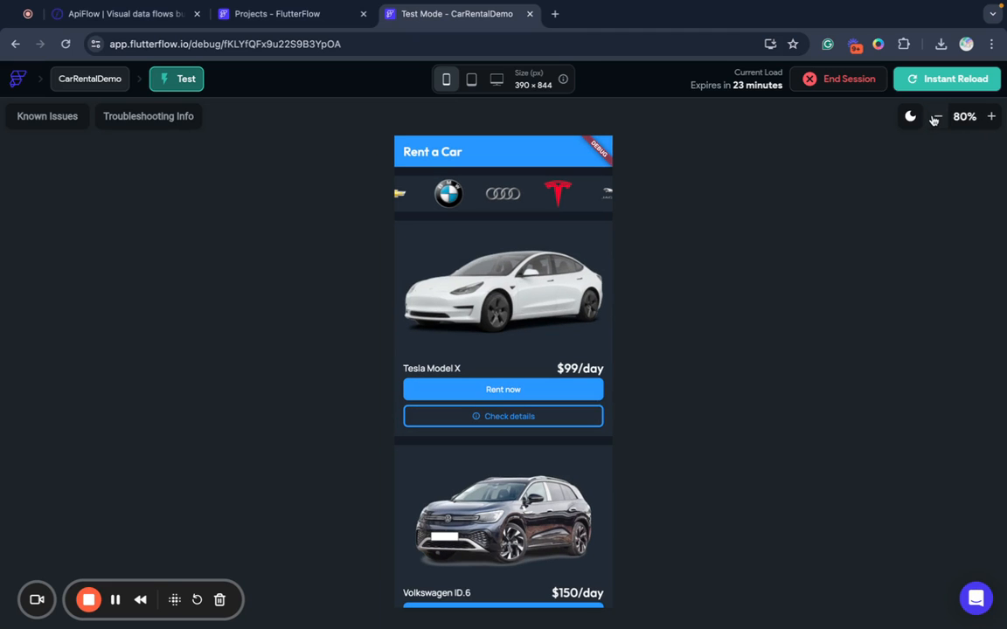
scroll(505, 521, "down", 10)
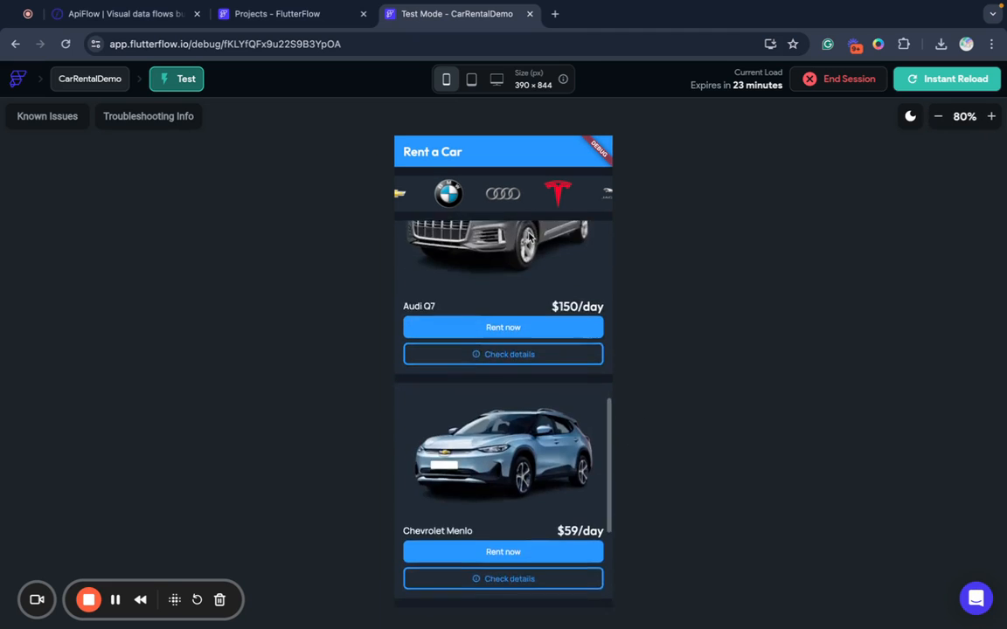
scroll(490, 453, "down", 3)
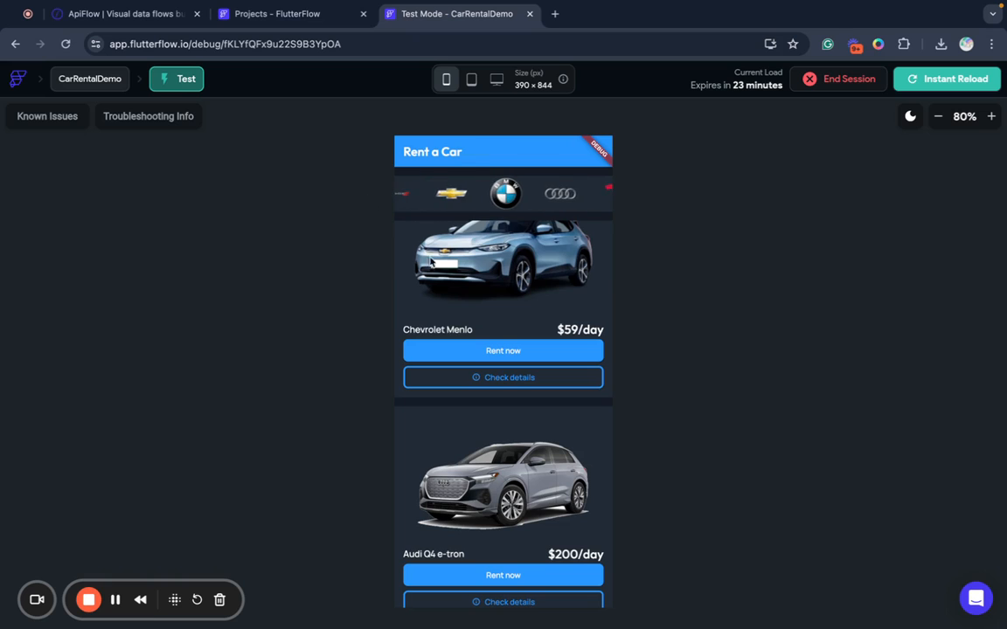
scroll(513, 243, "down", 1)
scroll(535, 489, "up", 5)
left_click_drag(545, 356, 536, 603)
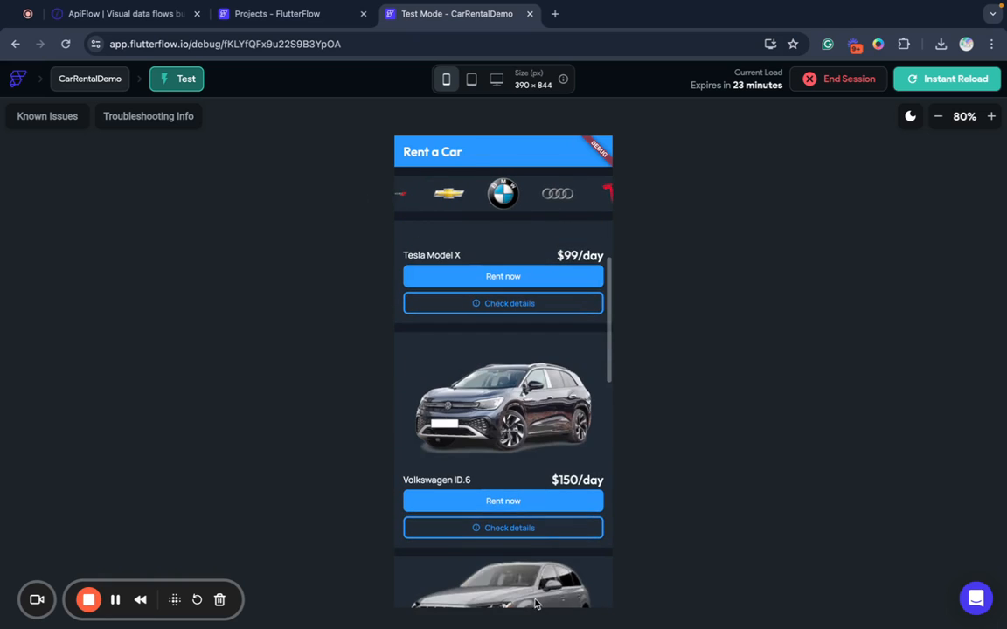
left_click_drag(529, 386, 532, 483)
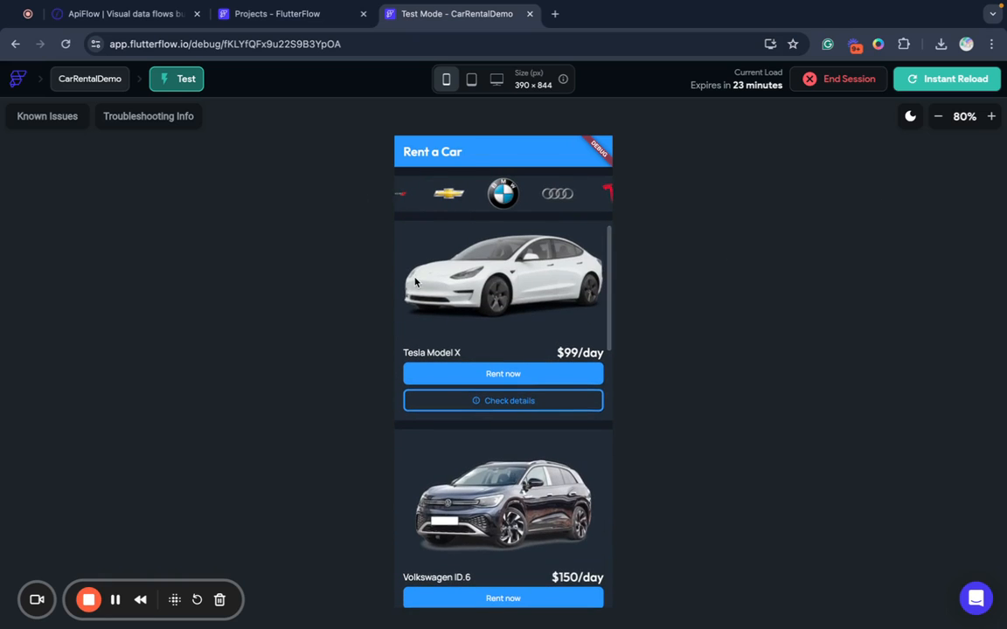
left_click_drag(505, 288, 509, 350)
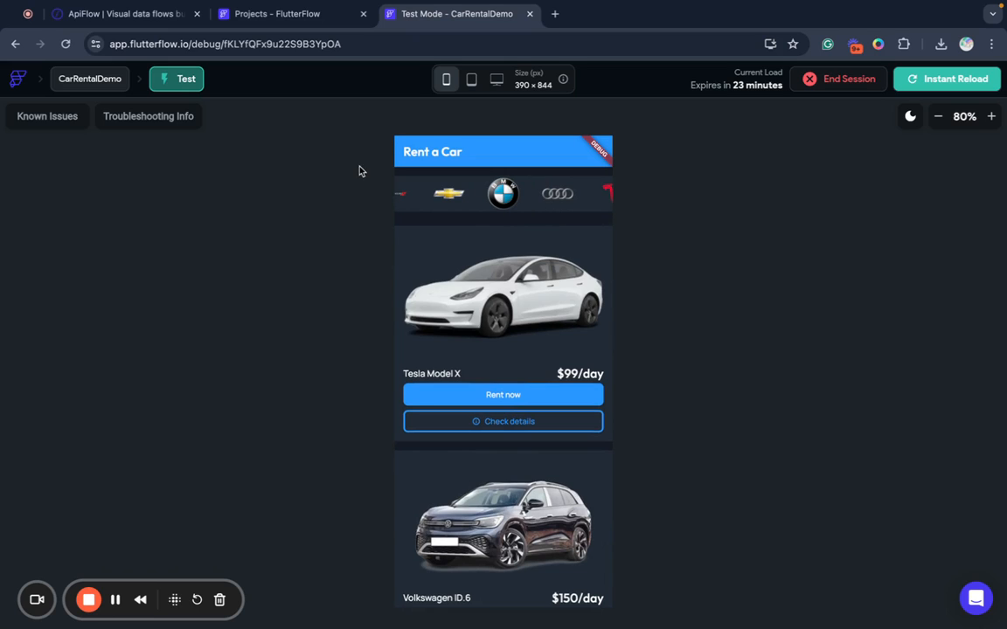
Return to the FlutterFlow project and open the HomePage's local page state variables.
left_click(267, 17)
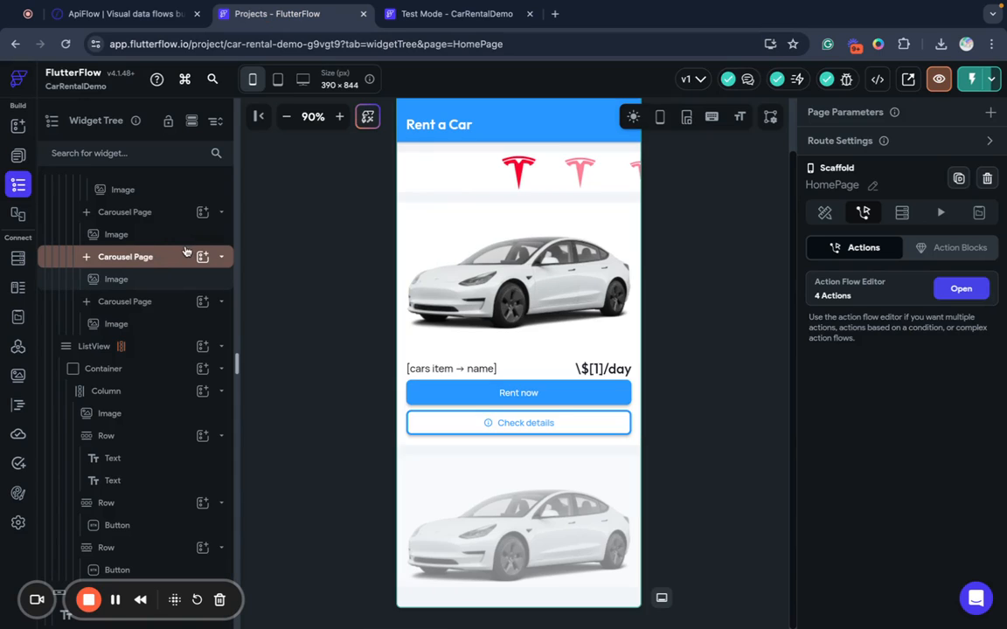
scroll(131, 254, "up", 4)
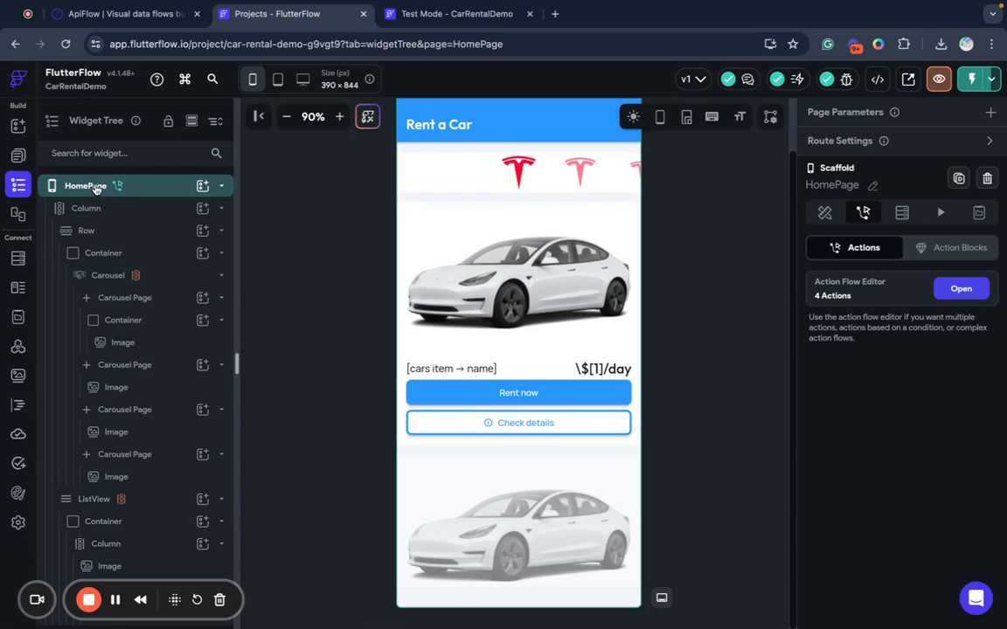
left_click(96, 188)
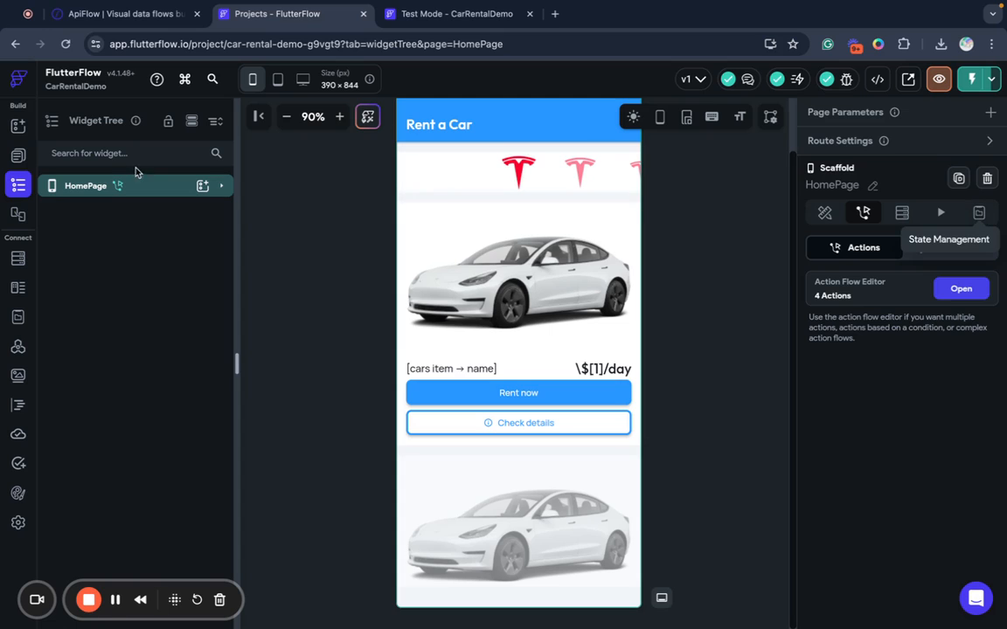
left_click(135, 187)
left_click(979, 212)
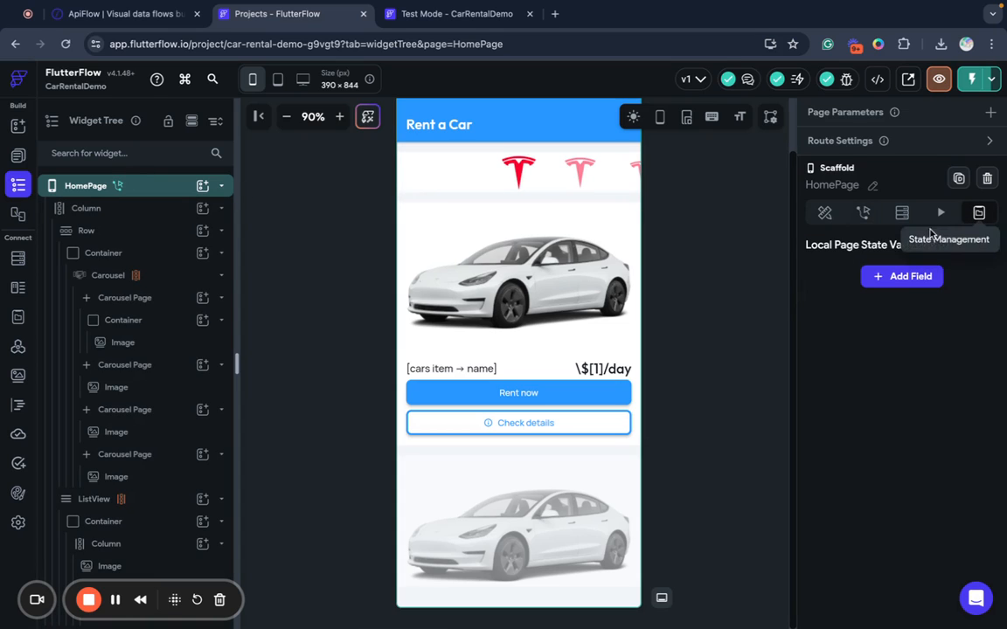
Add a HomePage state variable named filteredCars as a list of the Car data type.
left_click(892, 278)
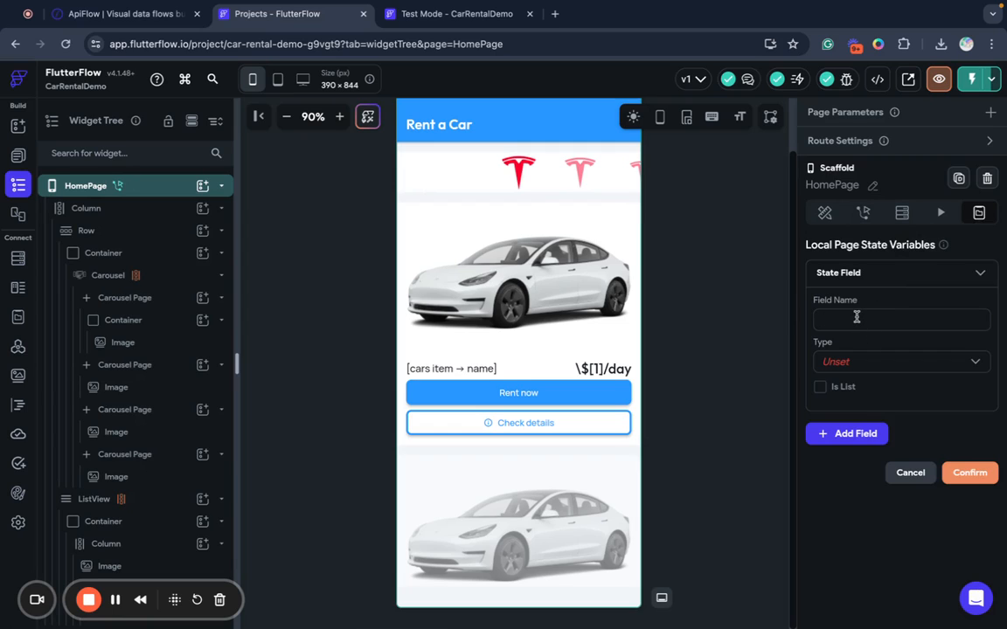
type("filteredCars")
left_click(862, 365)
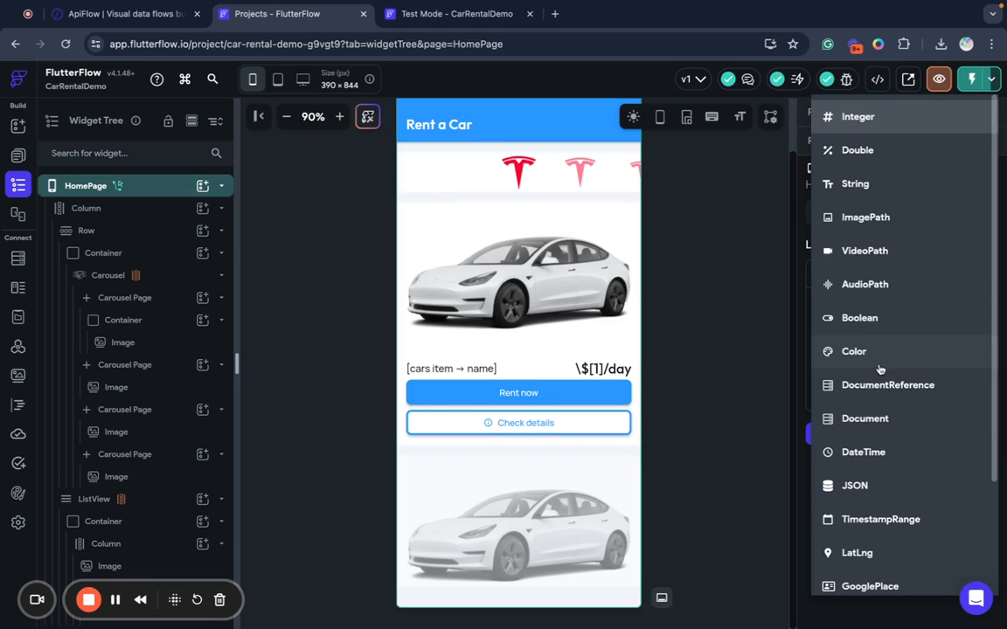
scroll(879, 369, "down", 3)
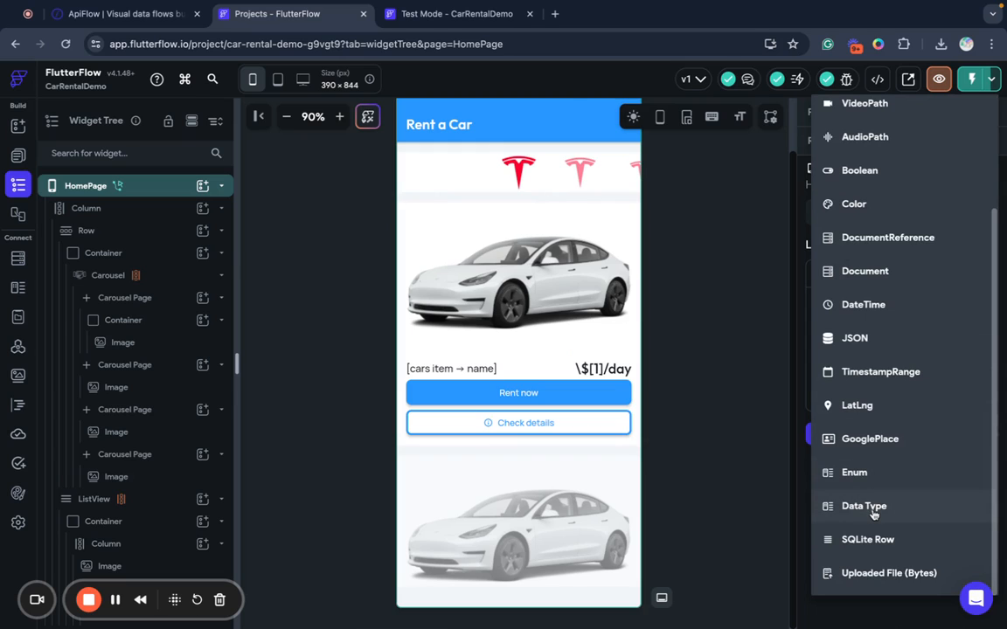
left_click(874, 508)
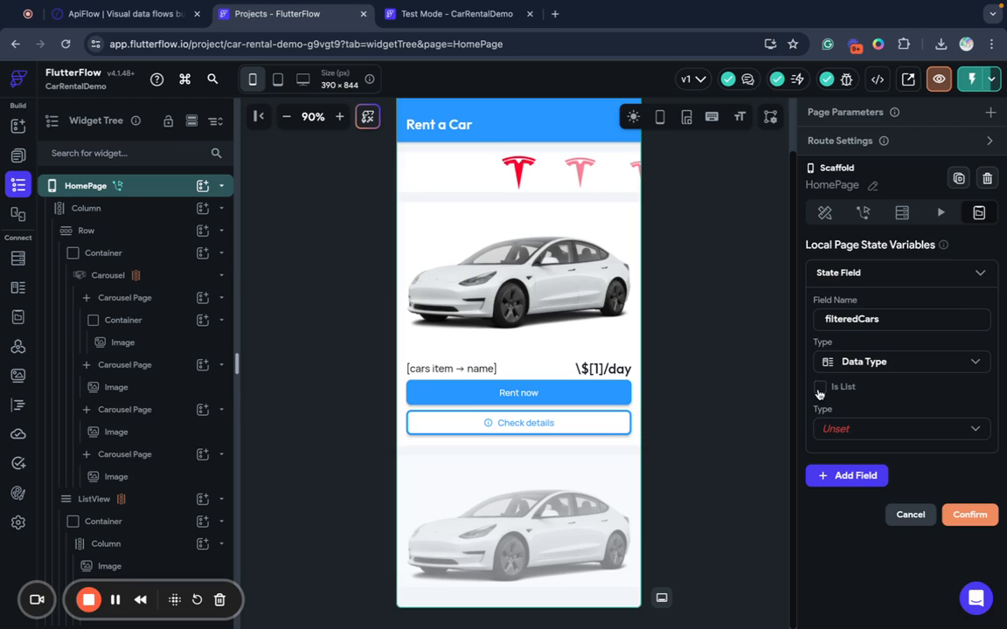
left_click(819, 390)
left_click(874, 428)
left_click(837, 461)
left_click(970, 515)
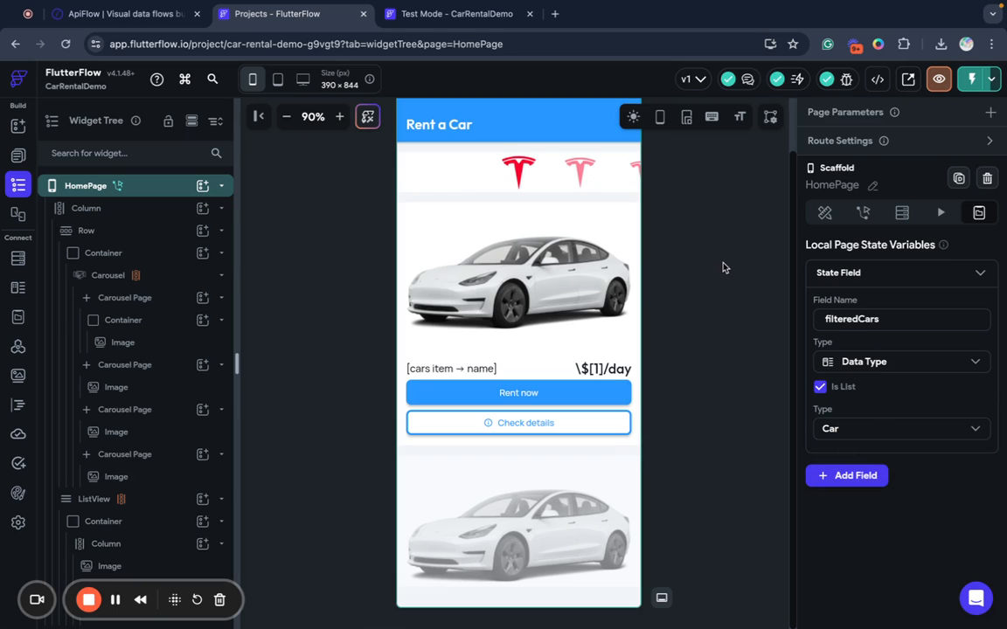
Add an On Tap action to the brand logo image in the carousel that updates the page state.
left_click(523, 179)
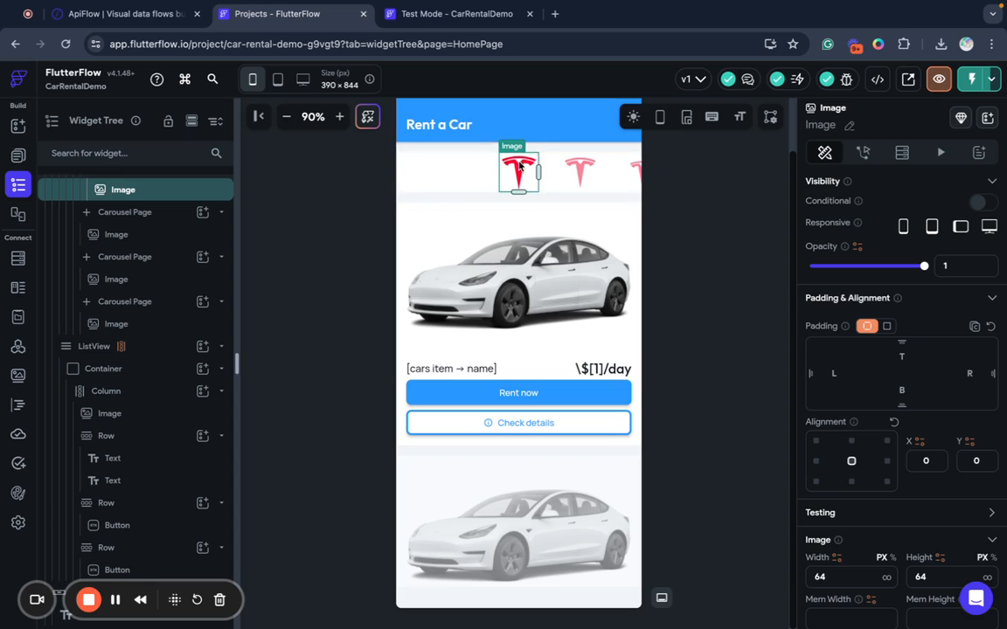
left_click(863, 152)
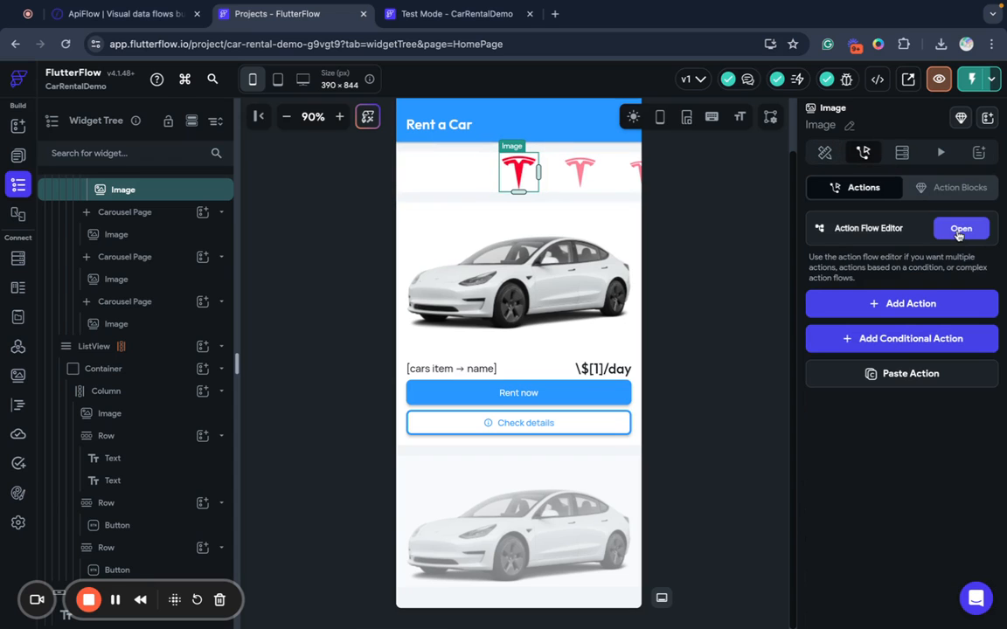
left_click(960, 229)
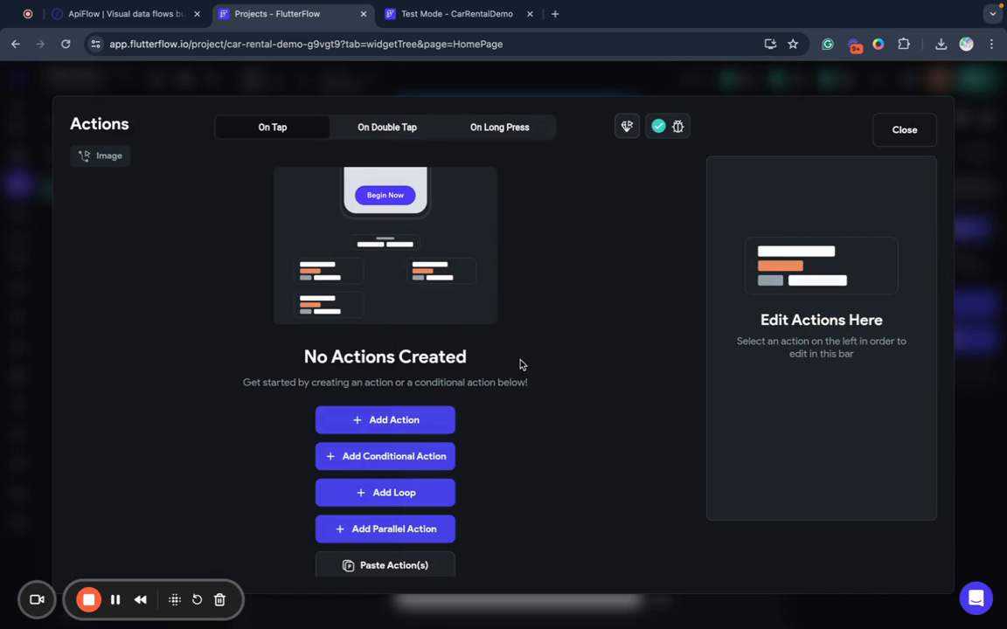
left_click(416, 421)
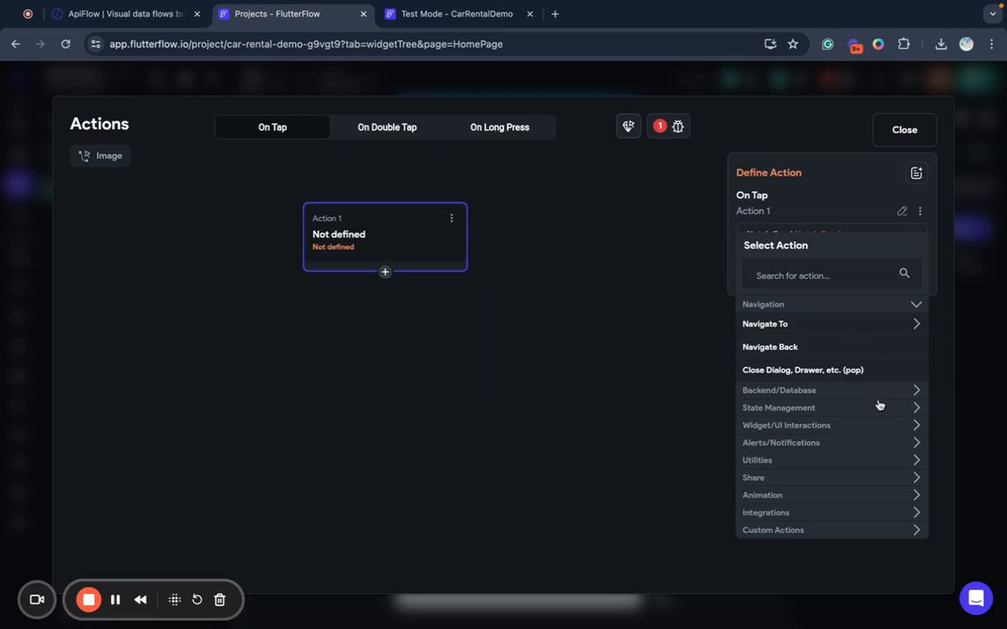
left_click(786, 412)
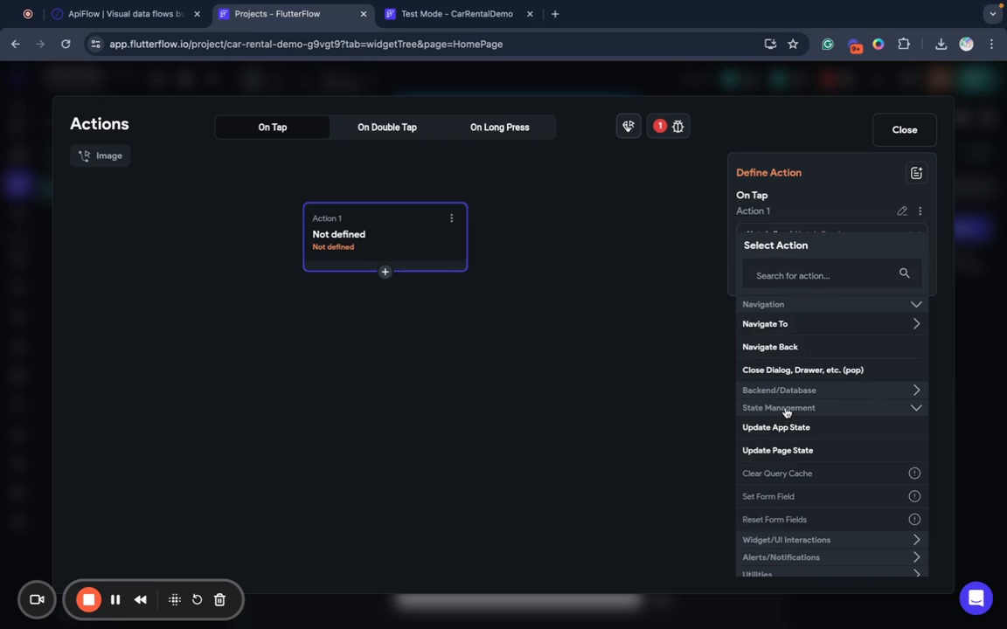
left_click(795, 455)
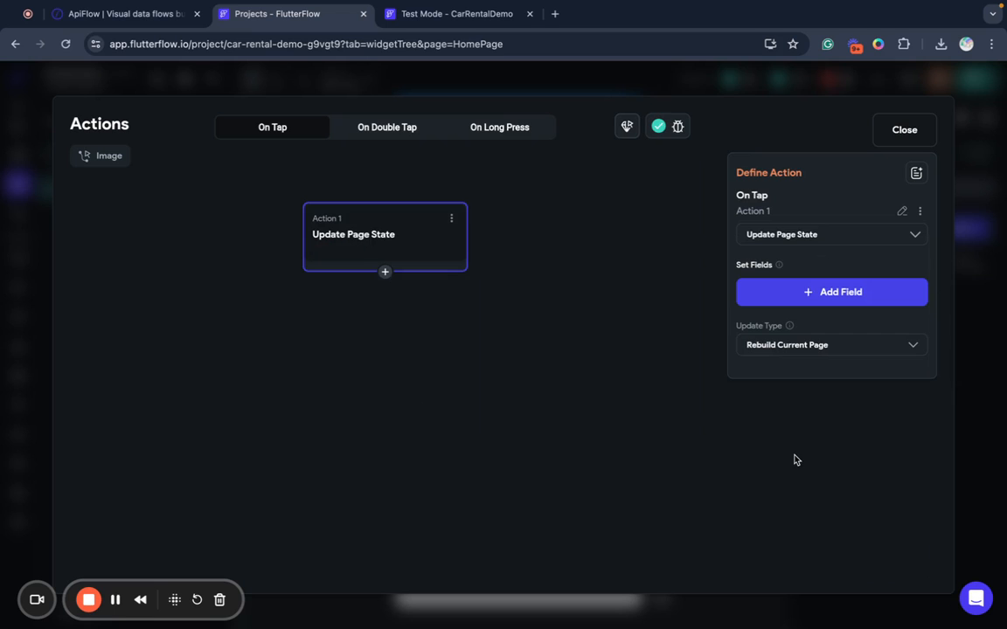
Add the filteredCars field to the page state update with the update type Set Value.
left_click(787, 292)
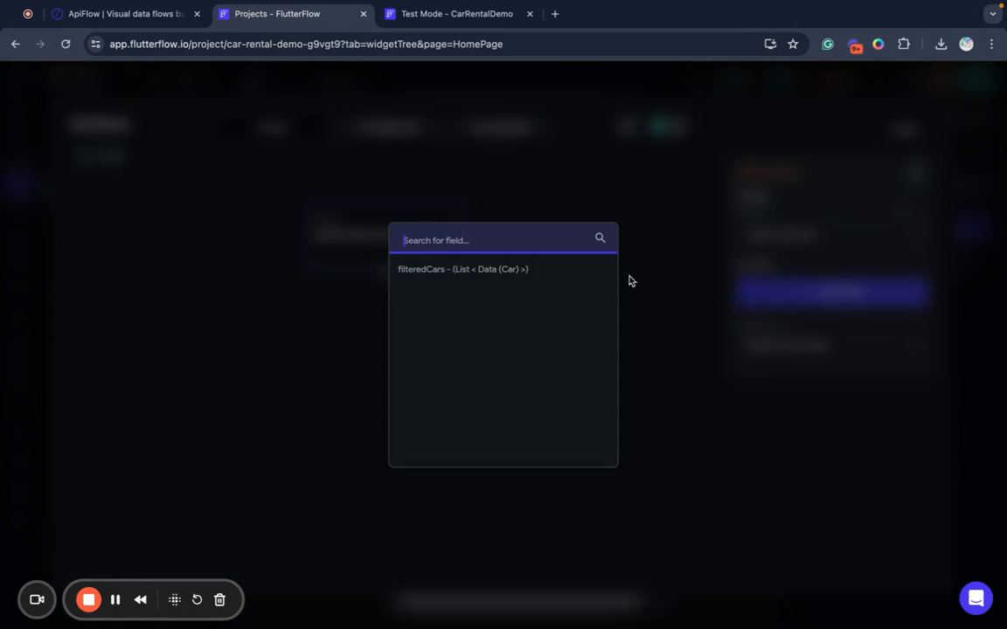
left_click(456, 270)
left_click(764, 347)
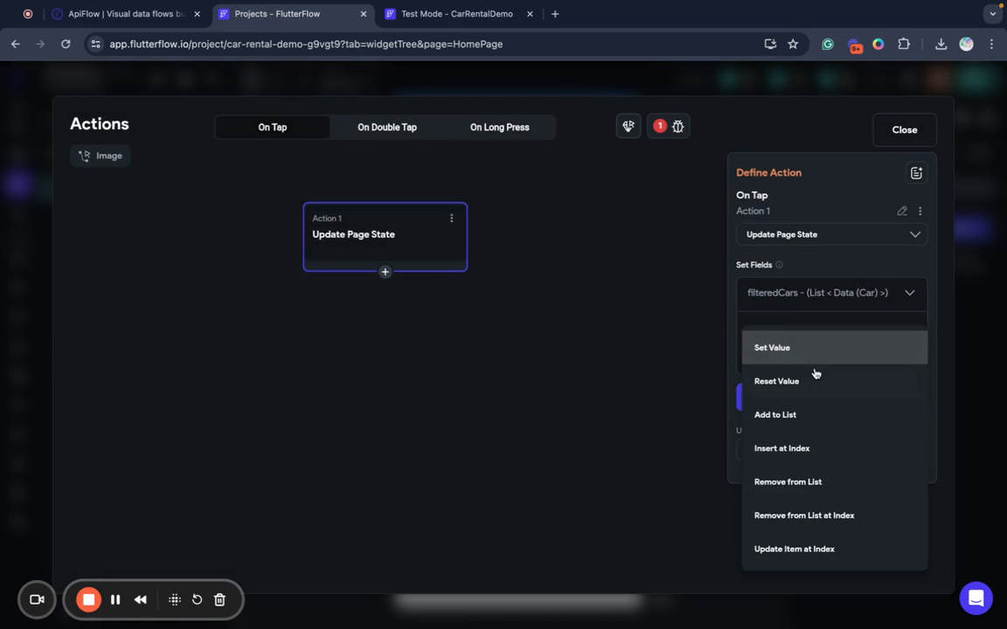
left_click(776, 350)
Use the app state cars list as the value for filteredCars, with Filter List Items applied.
left_click(784, 392)
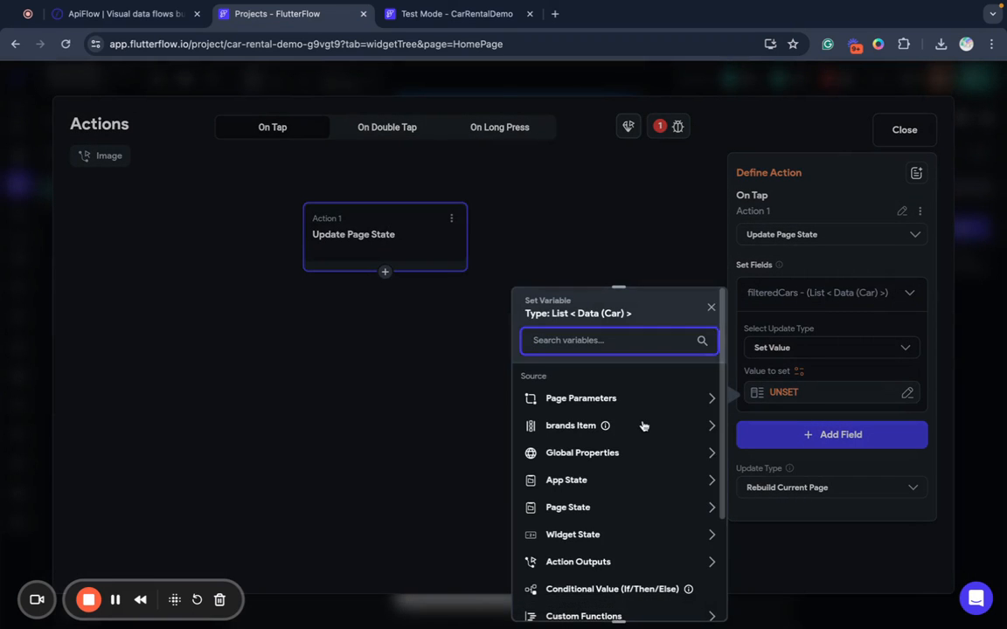
scroll(642, 424, "down", 1)
scroll(642, 424, "down", 2)
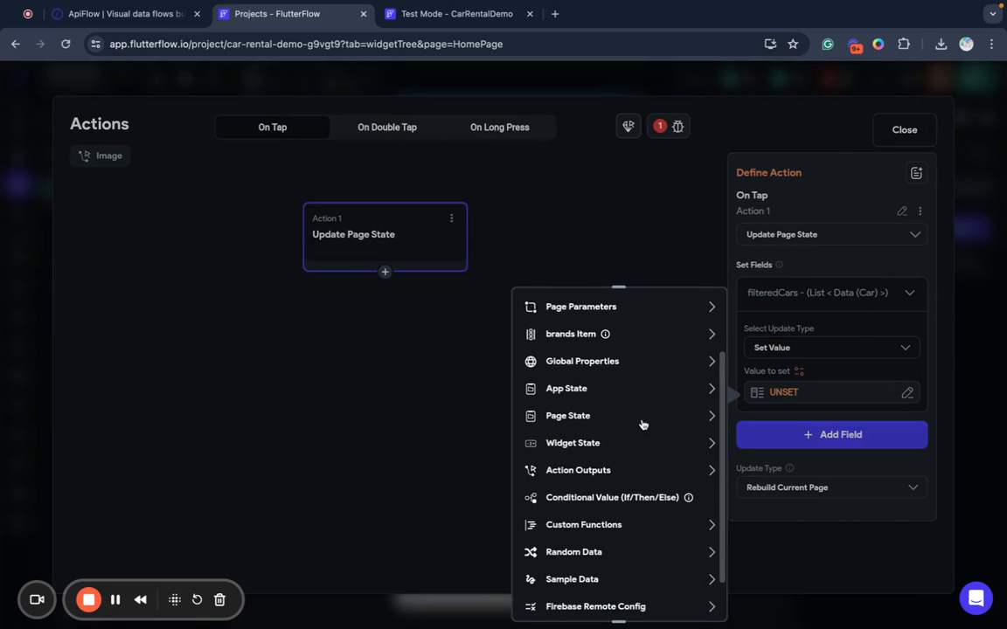
left_click(562, 400)
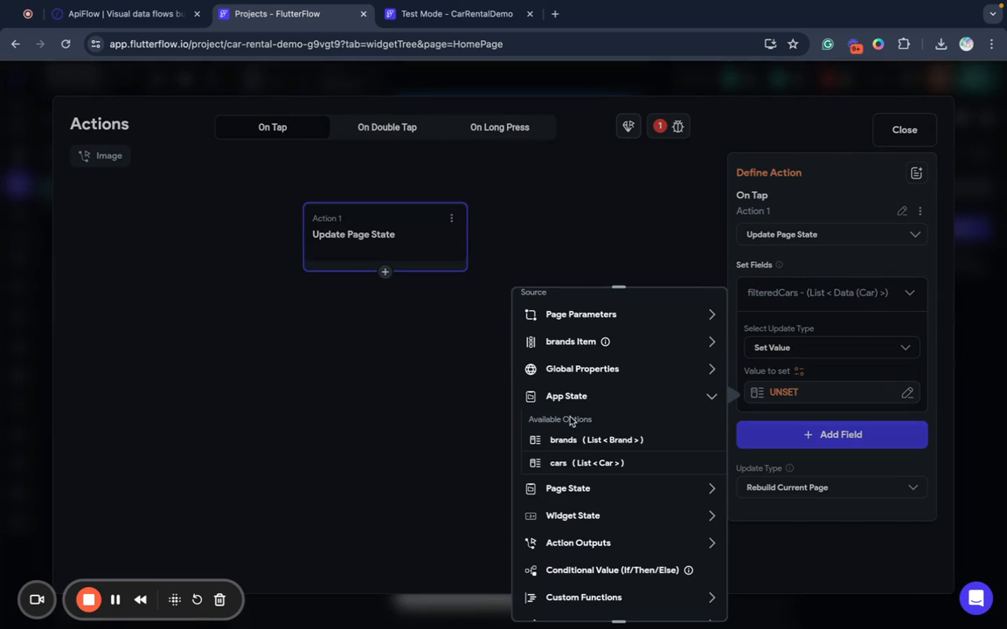
left_click(557, 464)
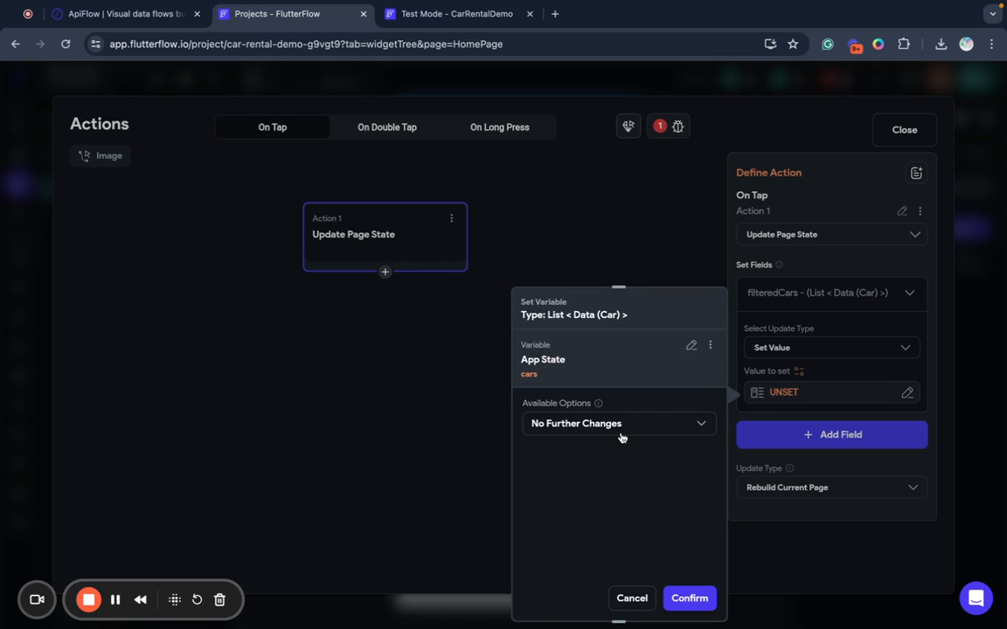
left_click(591, 424)
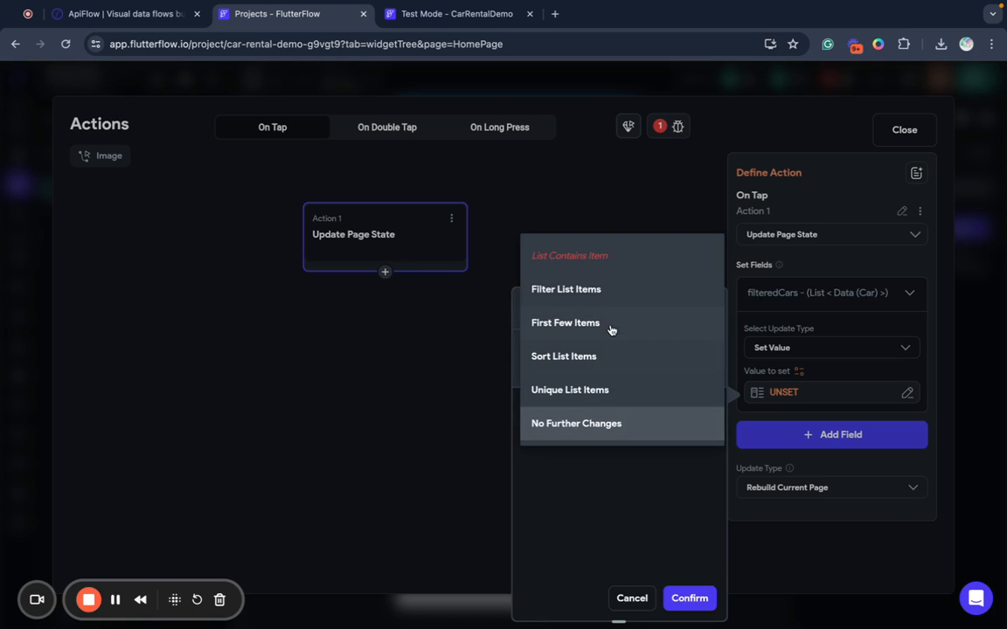
left_click(595, 289)
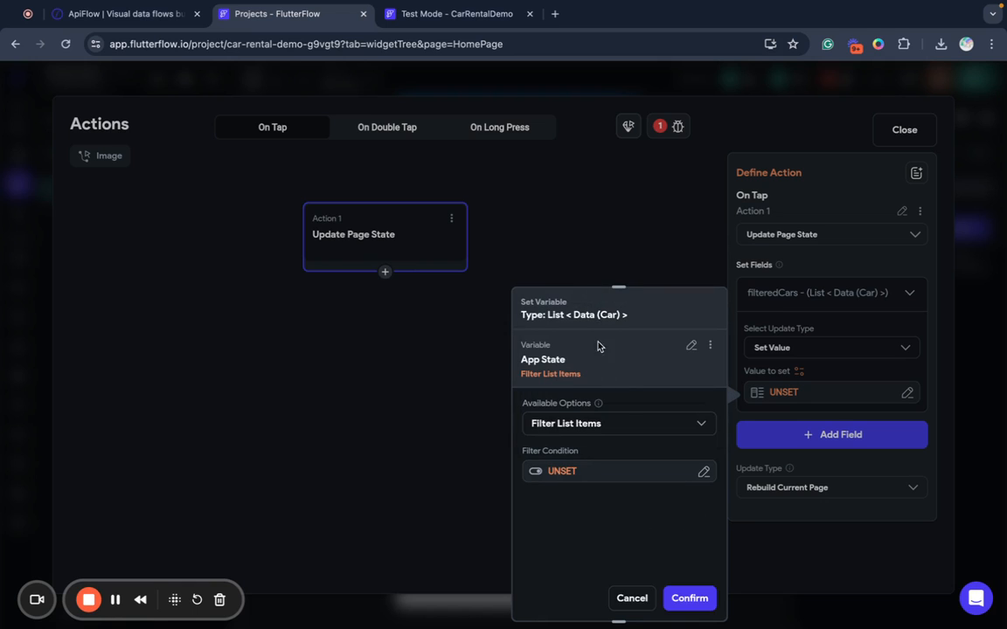
Create a single filter condition whose first value is the brand field of the item in list.
left_click(568, 472)
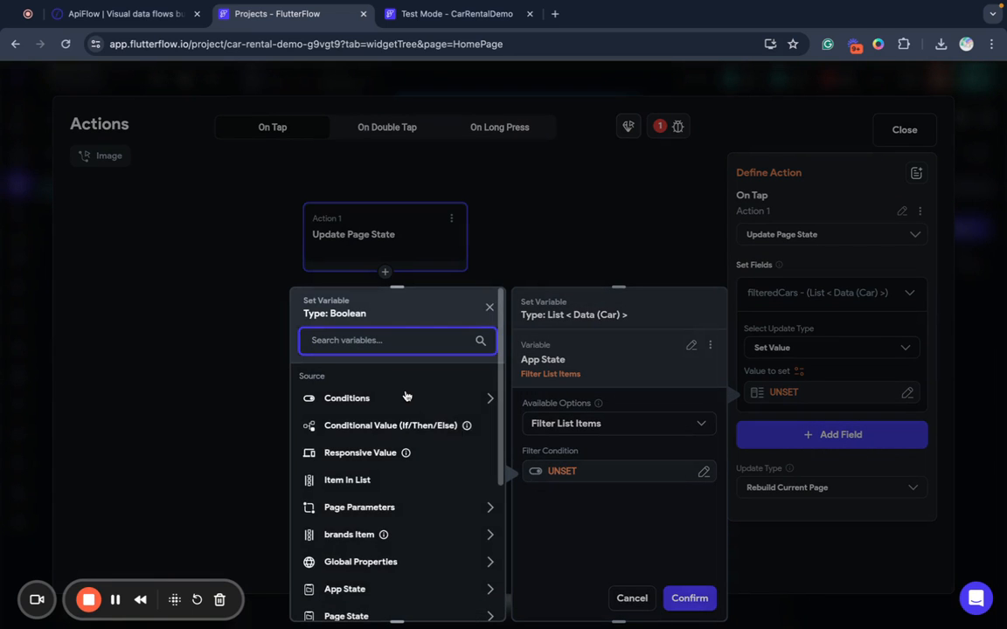
left_click(374, 402)
left_click(357, 444)
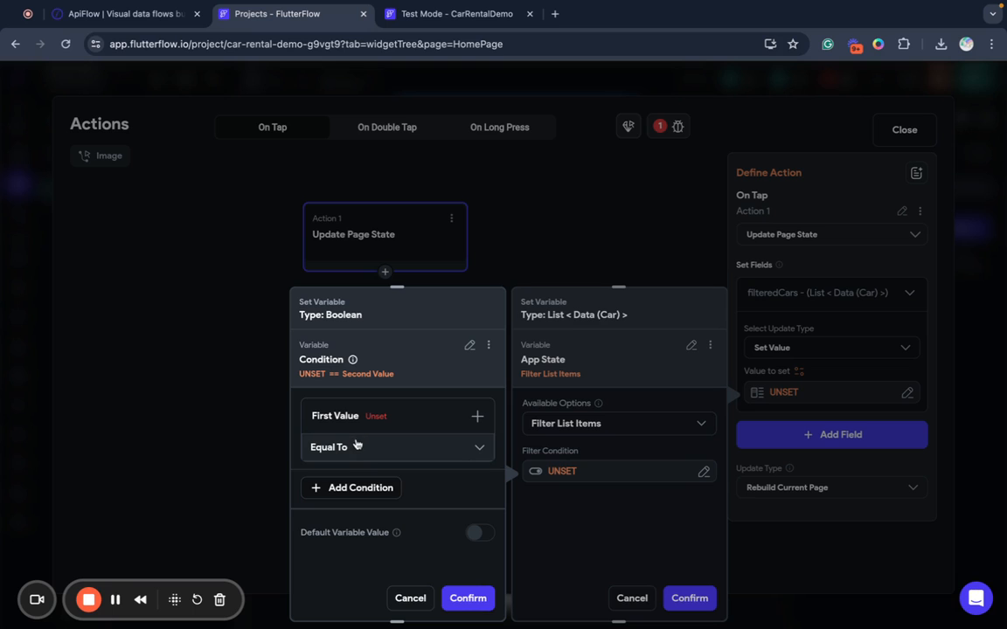
left_click(457, 416)
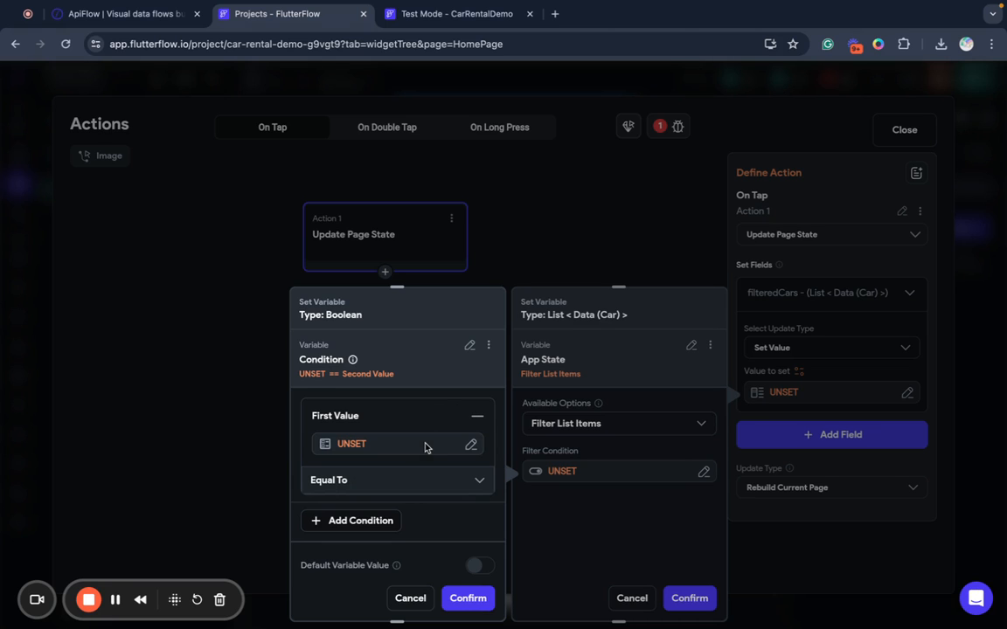
left_click(425, 444)
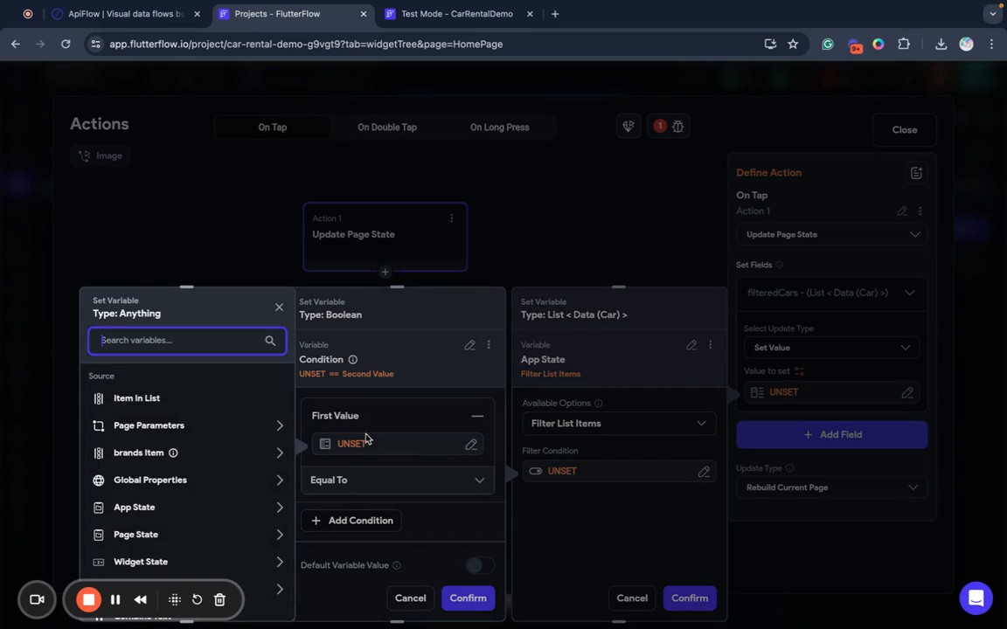
left_click(137, 399)
left_click(146, 411)
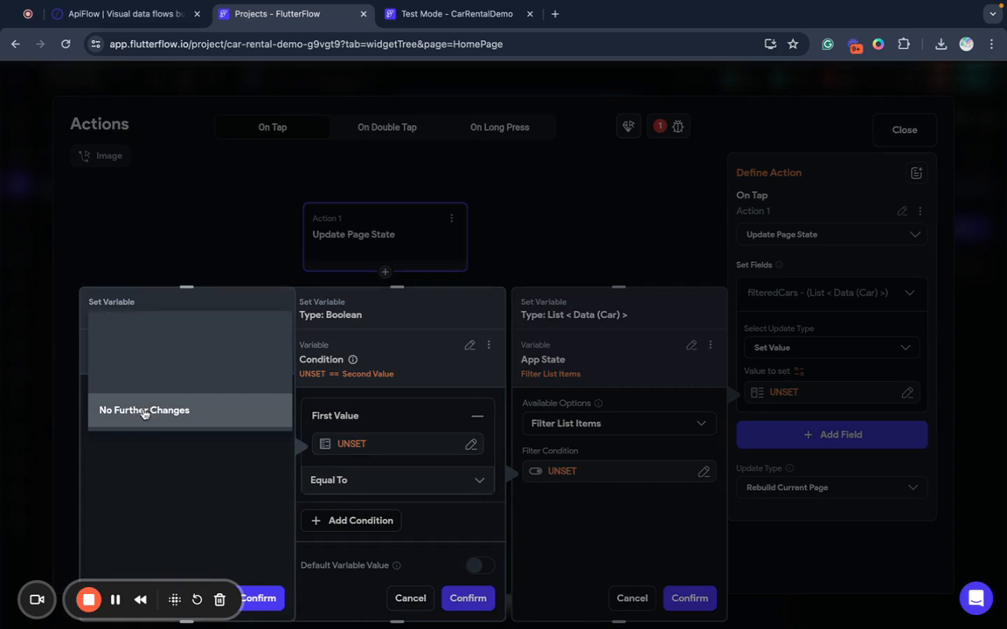
left_click(130, 320)
left_click(132, 453)
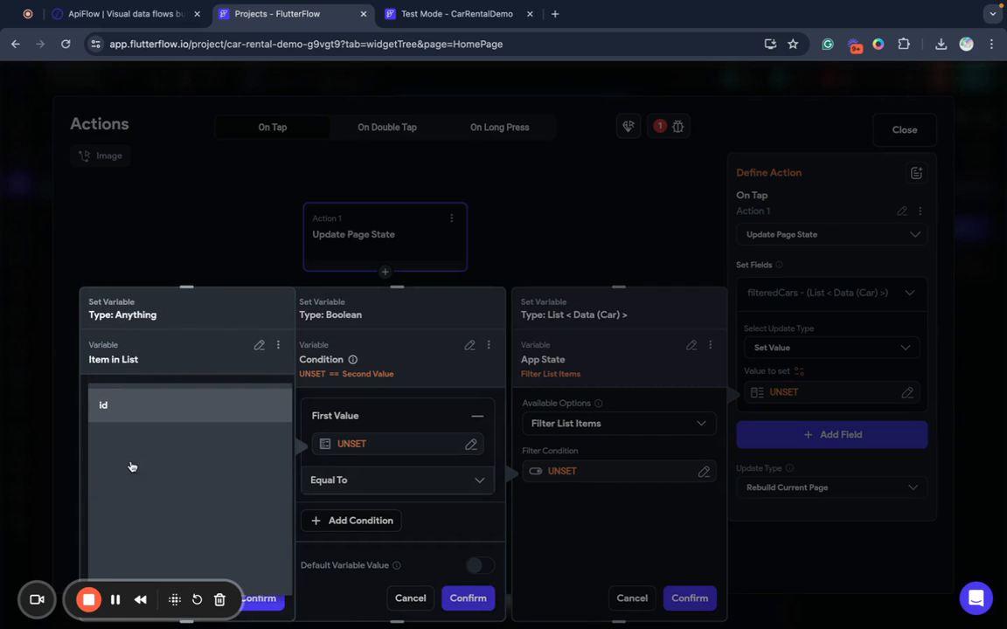
left_click(131, 479)
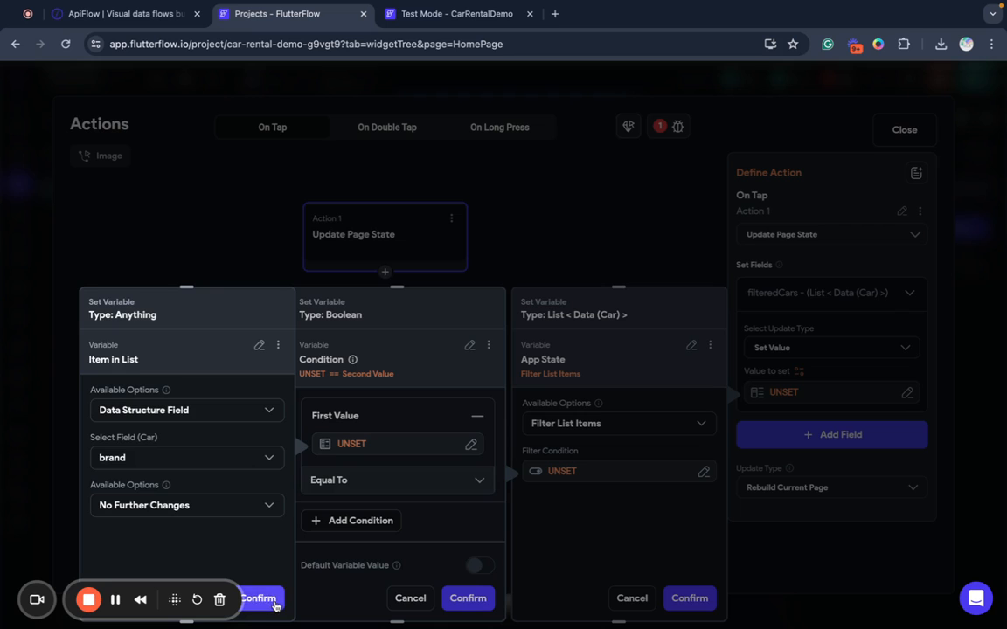
left_click(260, 598)
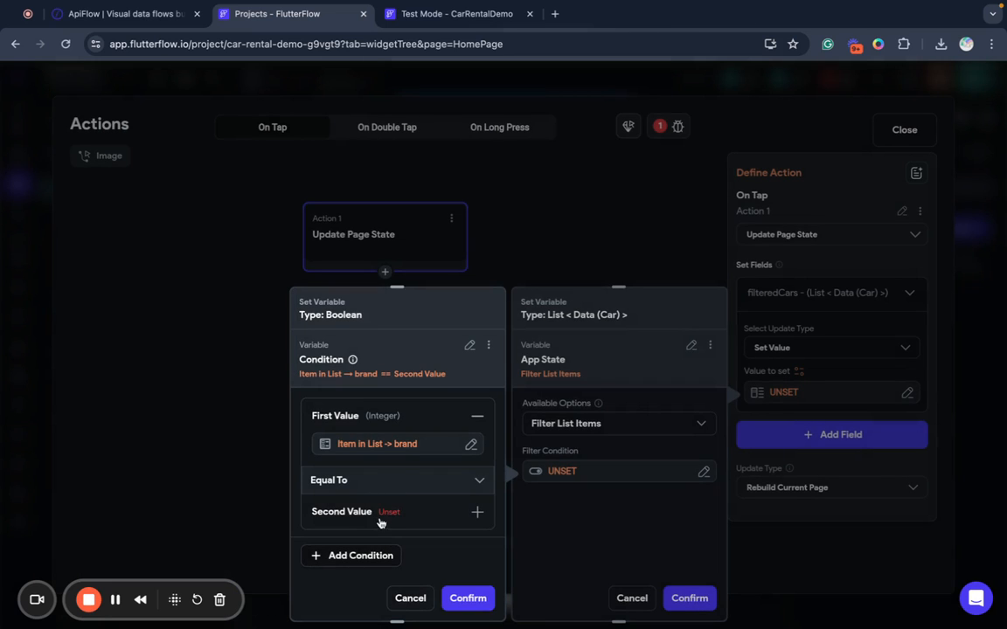
Compare it as equal to the brands item's id field and confirm the filtered list as the value to set.
left_click(476, 512)
left_click(342, 535)
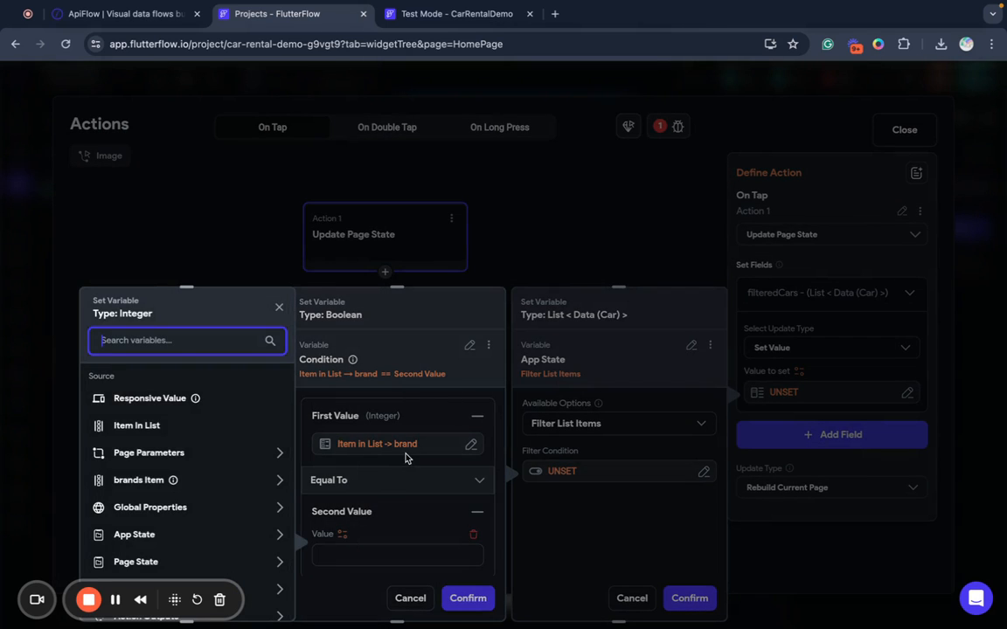
scroll(145, 448, "down", 1)
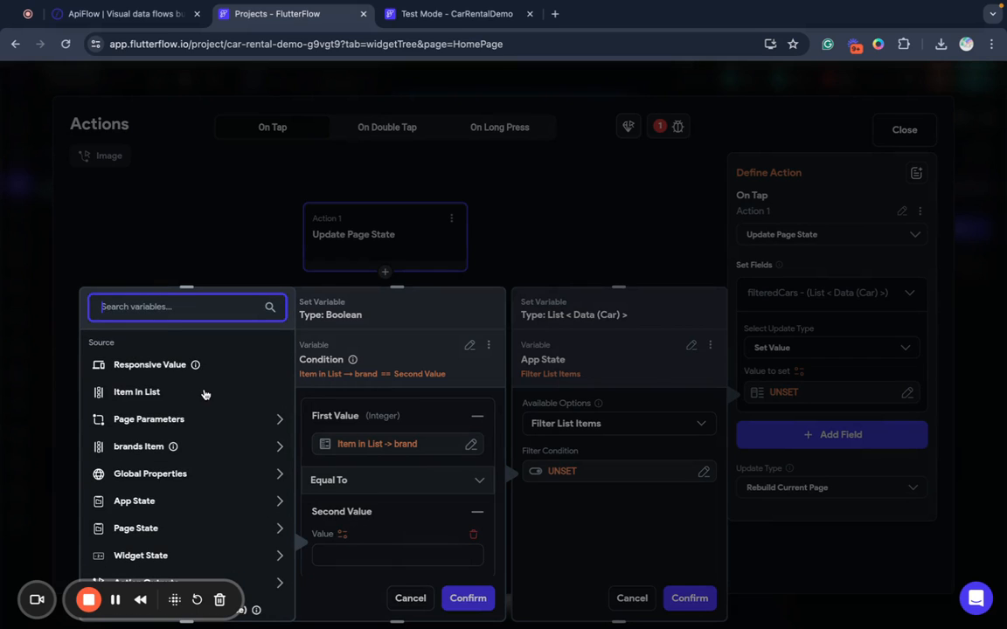
left_click(153, 446)
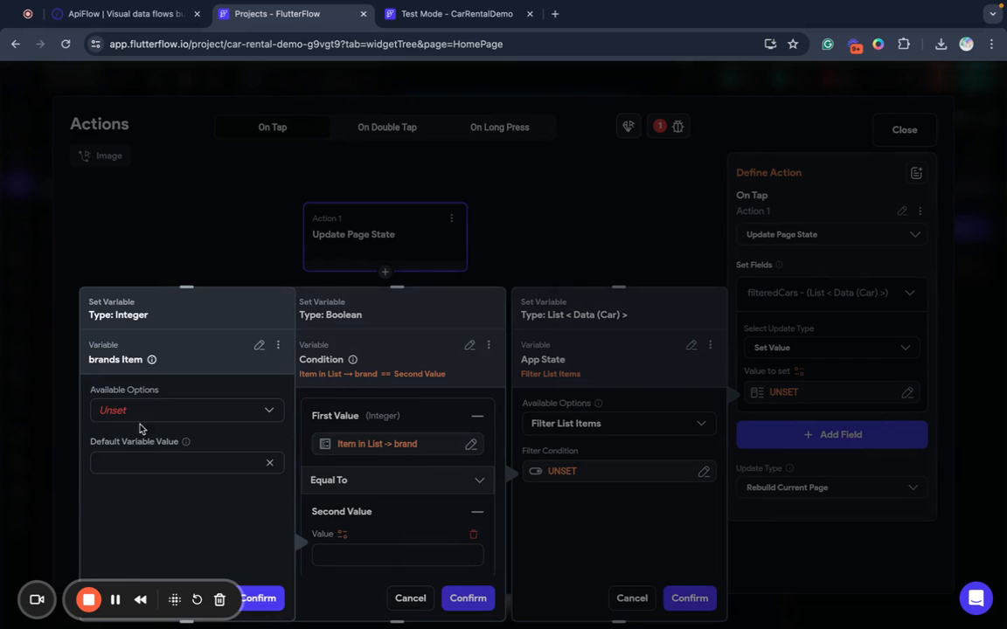
left_click(122, 411)
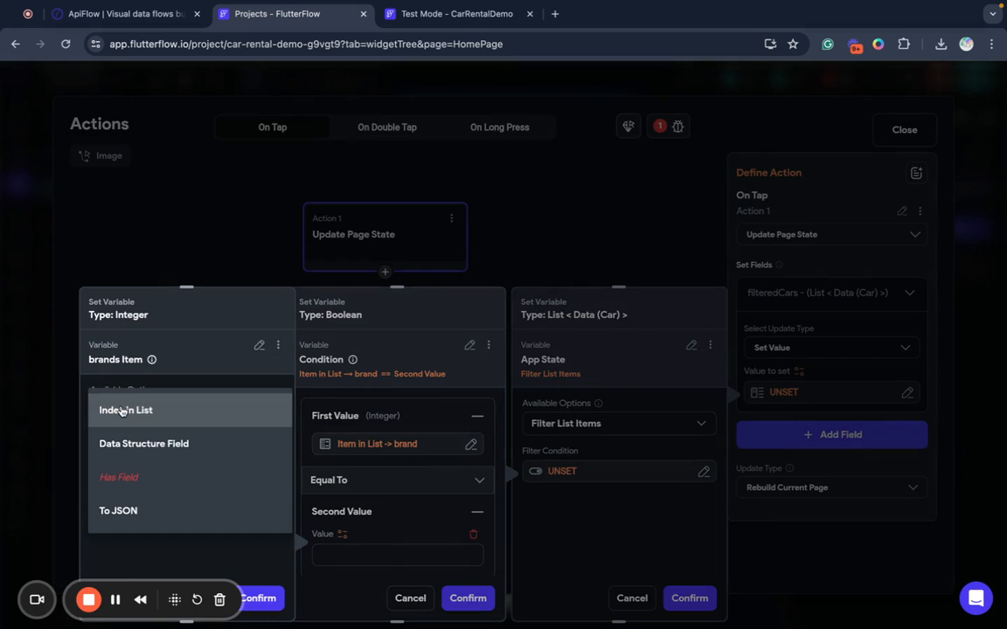
left_click(149, 448)
left_click(148, 451)
left_click(131, 444)
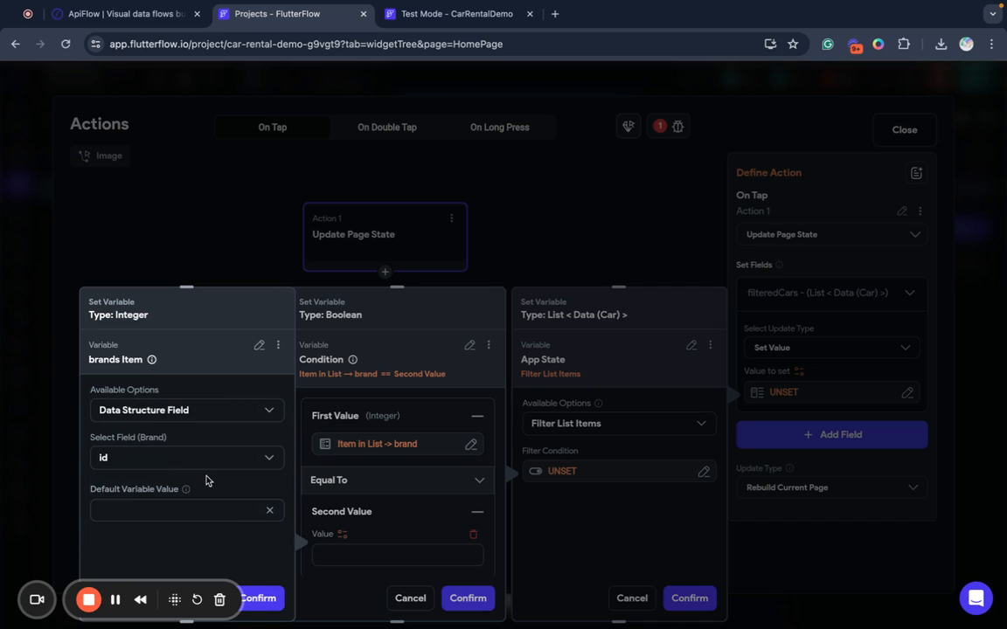
left_click(262, 599)
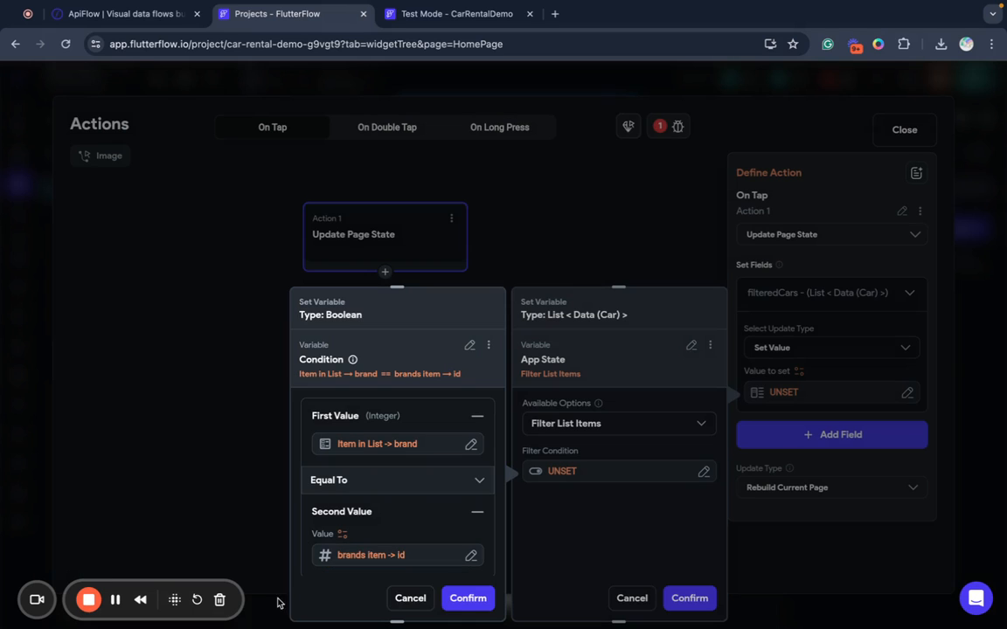
left_click(469, 599)
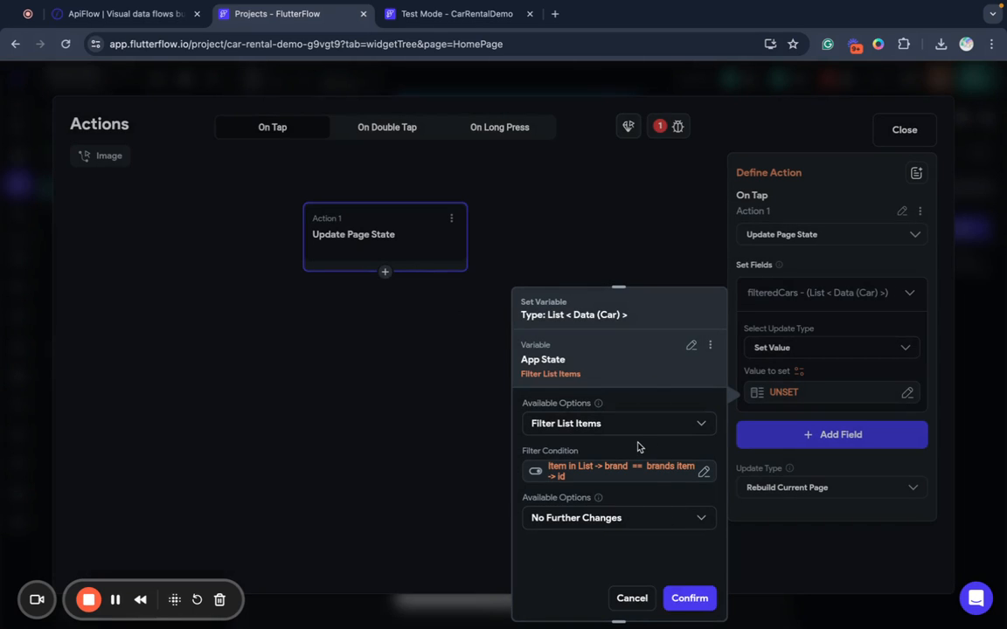
left_click(690, 600)
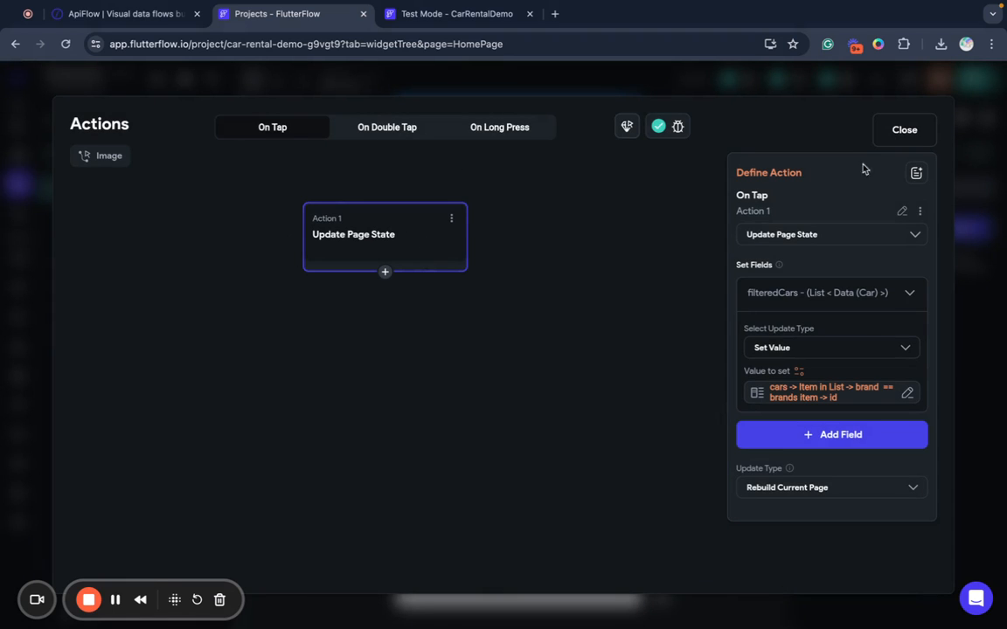
Change the car ListView's children source to the page state variable filteredCars and save the change.
left_click(900, 130)
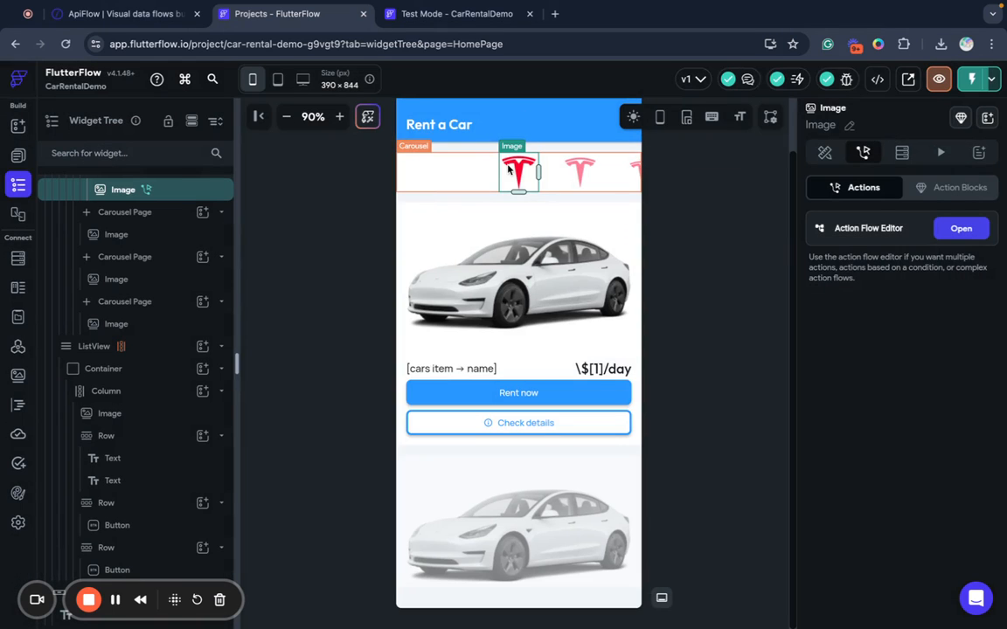
left_click(326, 337)
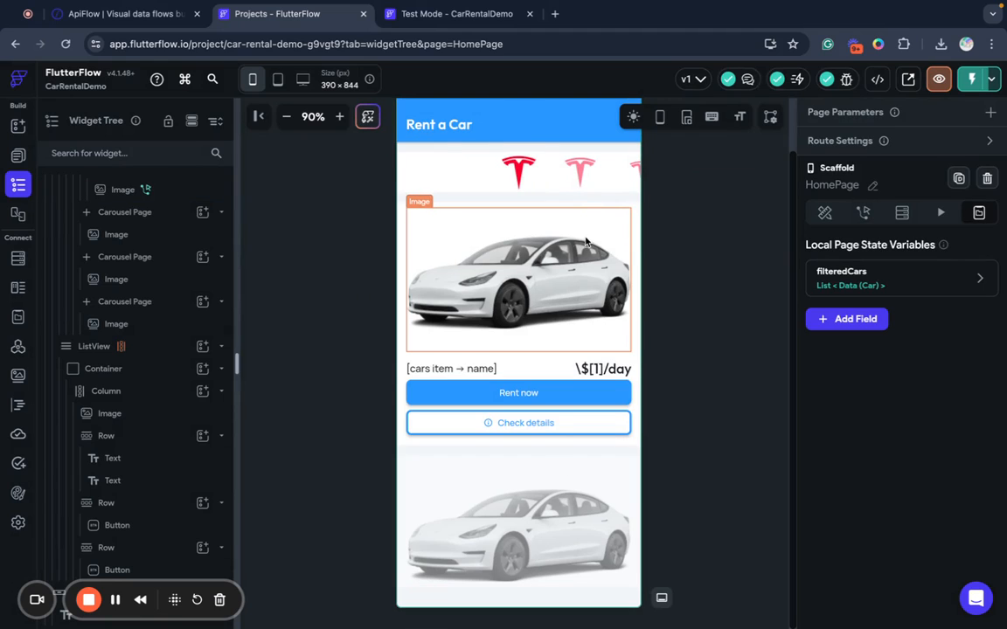
left_click(634, 213)
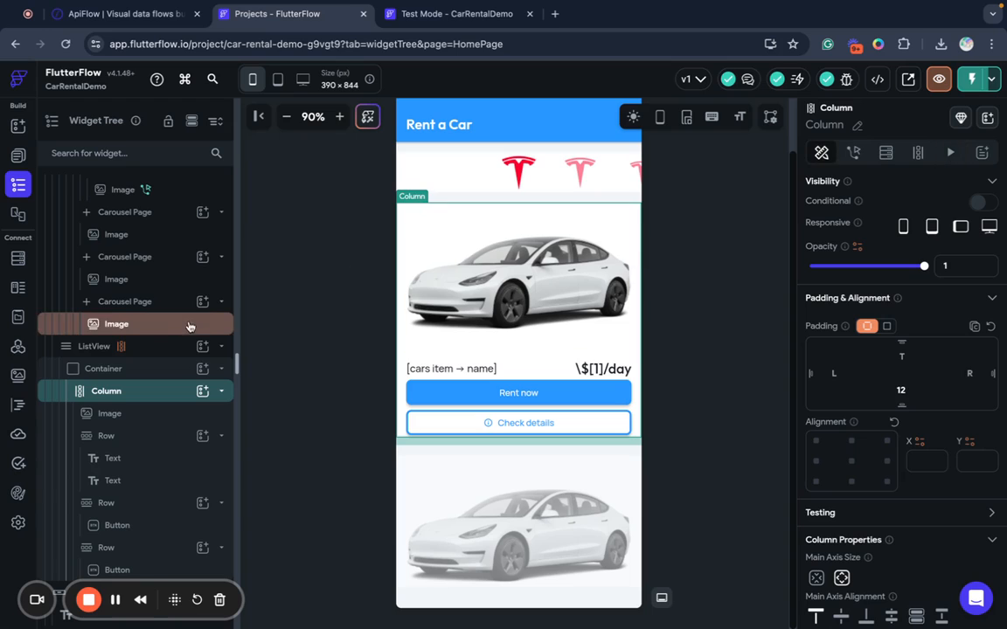
left_click(128, 348)
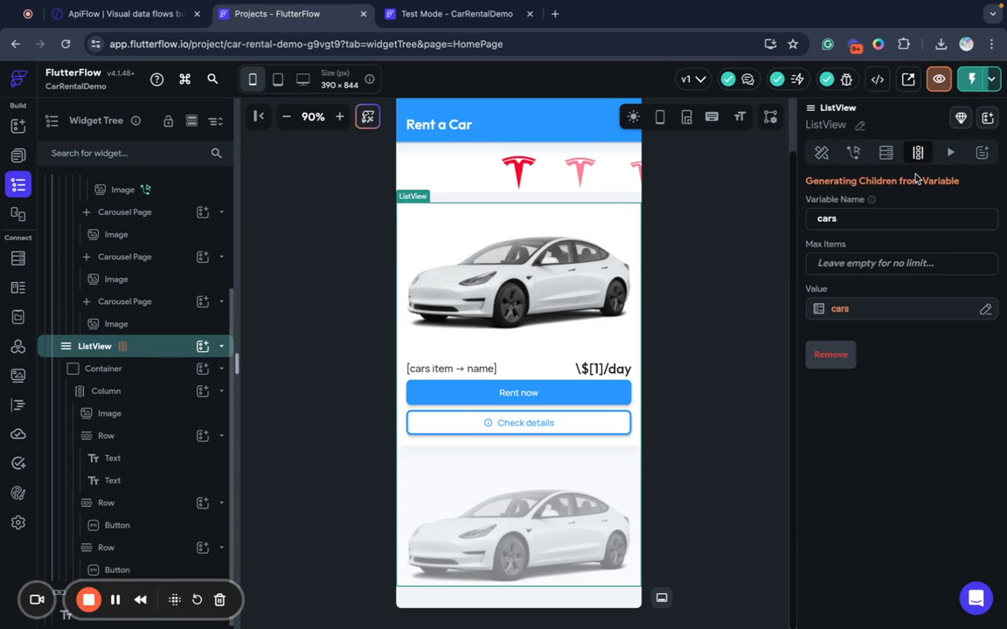
left_click(984, 311)
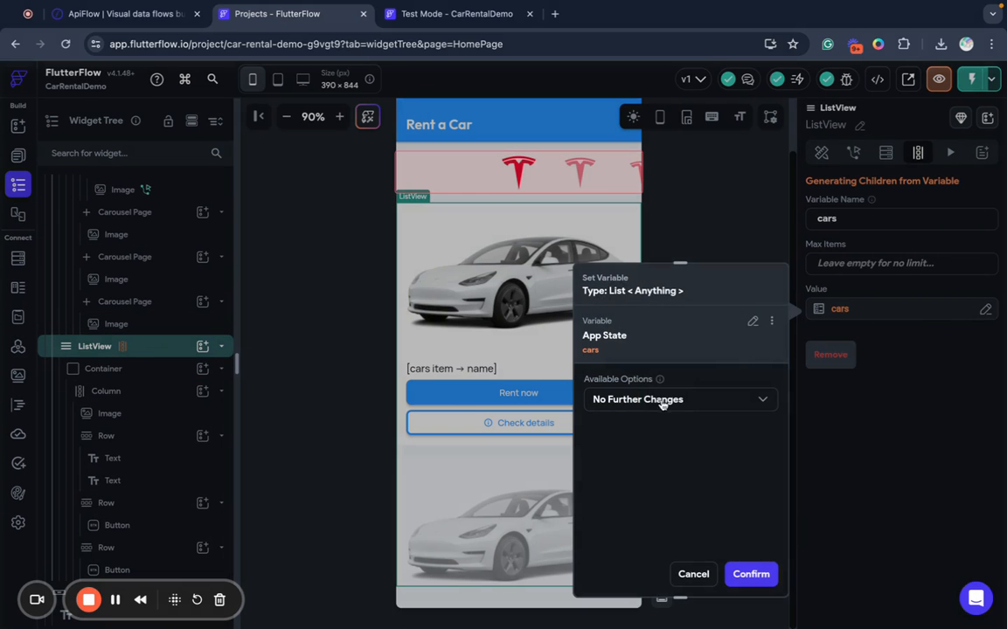
left_click(750, 325)
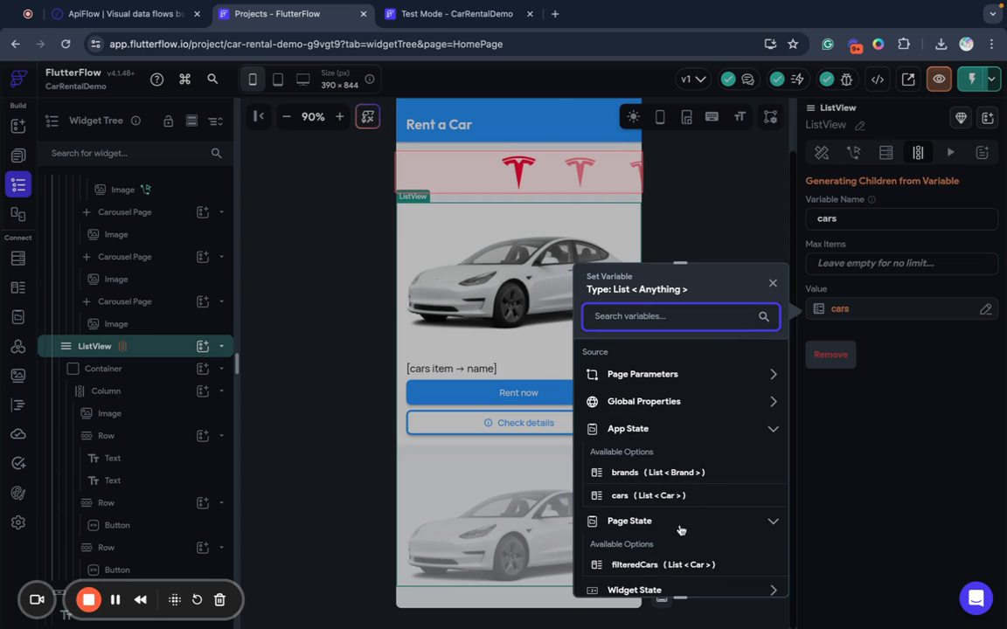
scroll(679, 530, "down", 2)
left_click(623, 483)
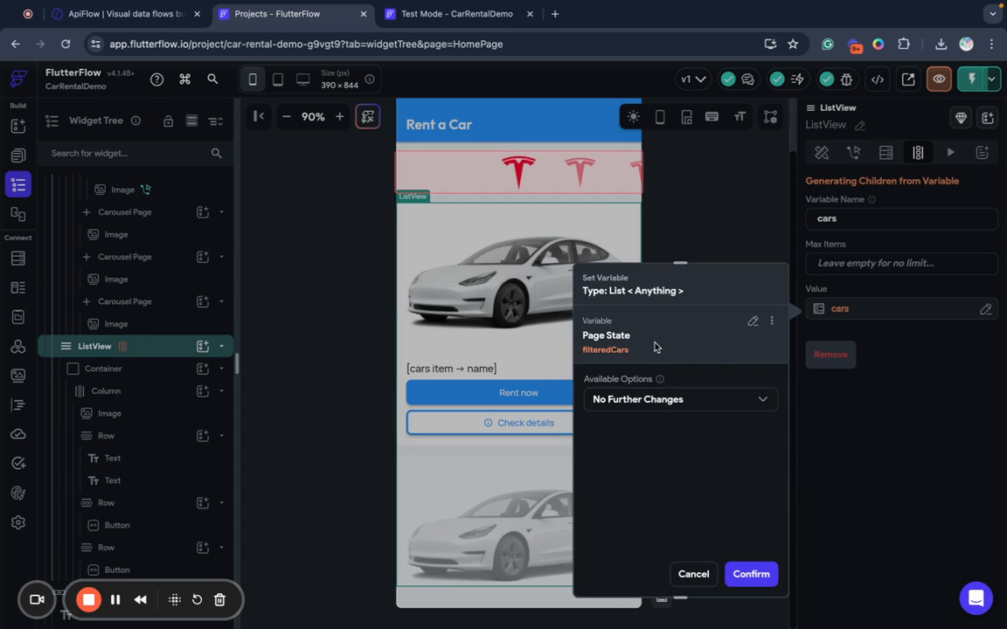
left_click(751, 574)
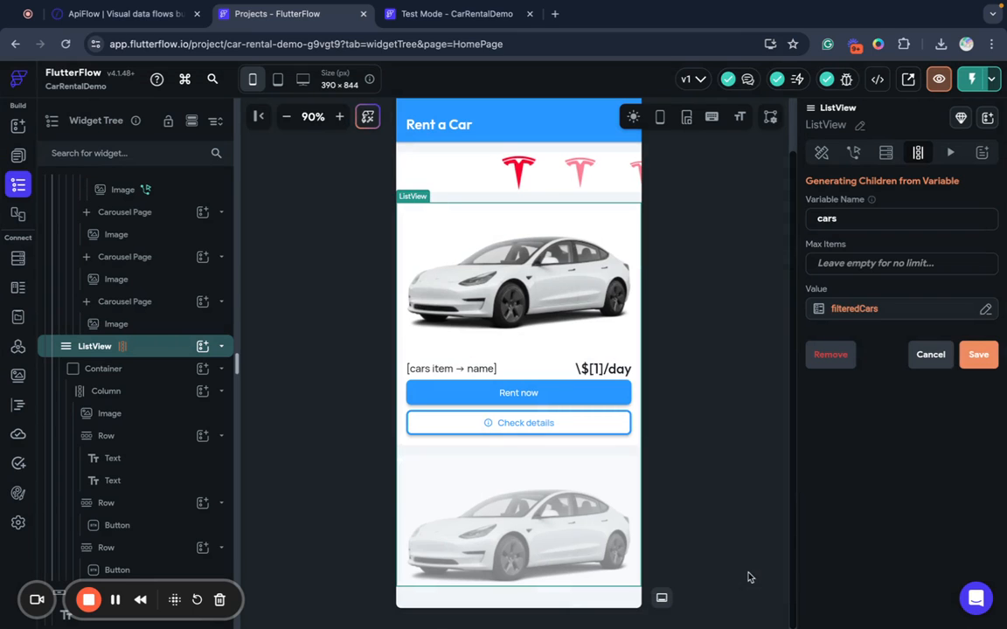
left_click(977, 354)
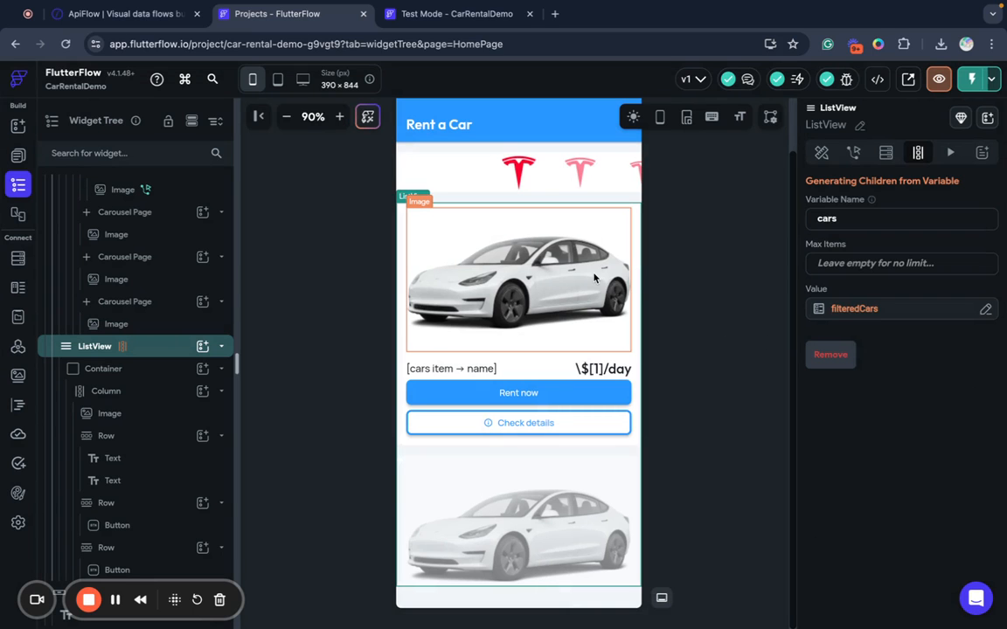
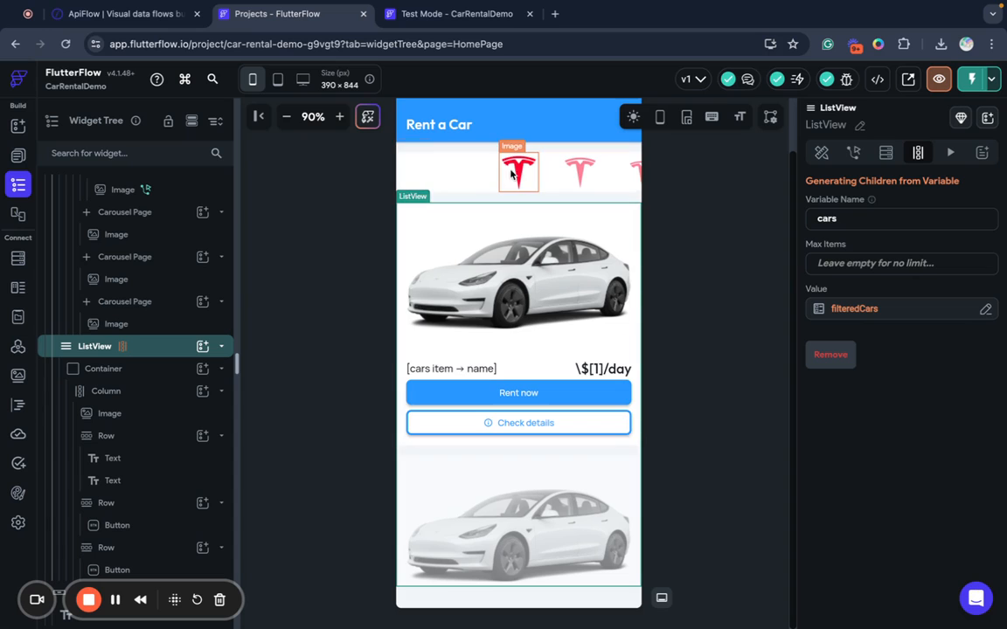
In the HomePage's On Page Load flow, add an Update Page State action after Update App State in the apiCars succeeded TRUE branch.
scroll(189, 308, "up", 4)
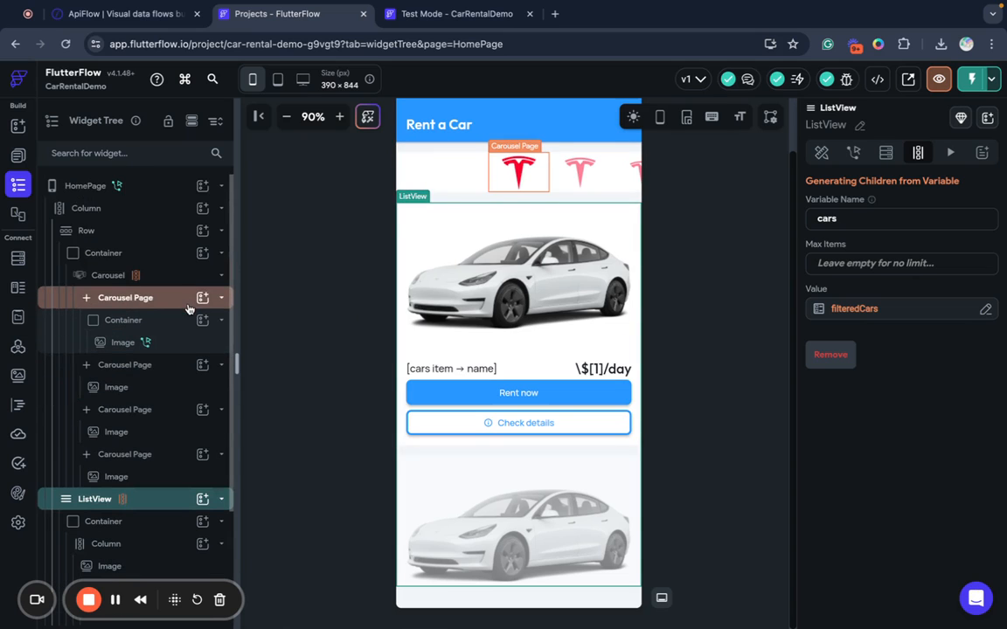
left_click(129, 187)
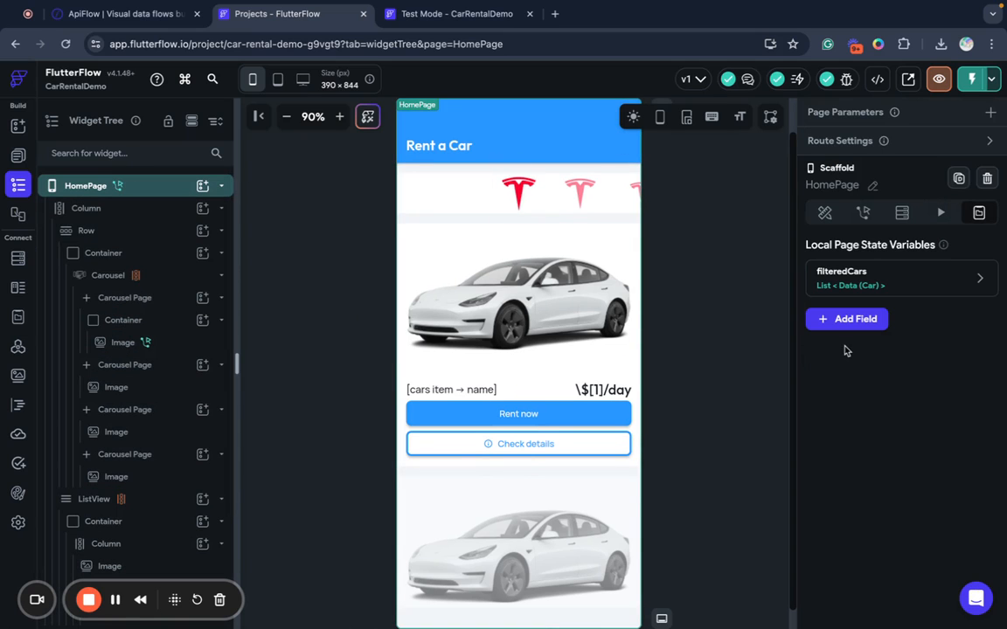
left_click(863, 213)
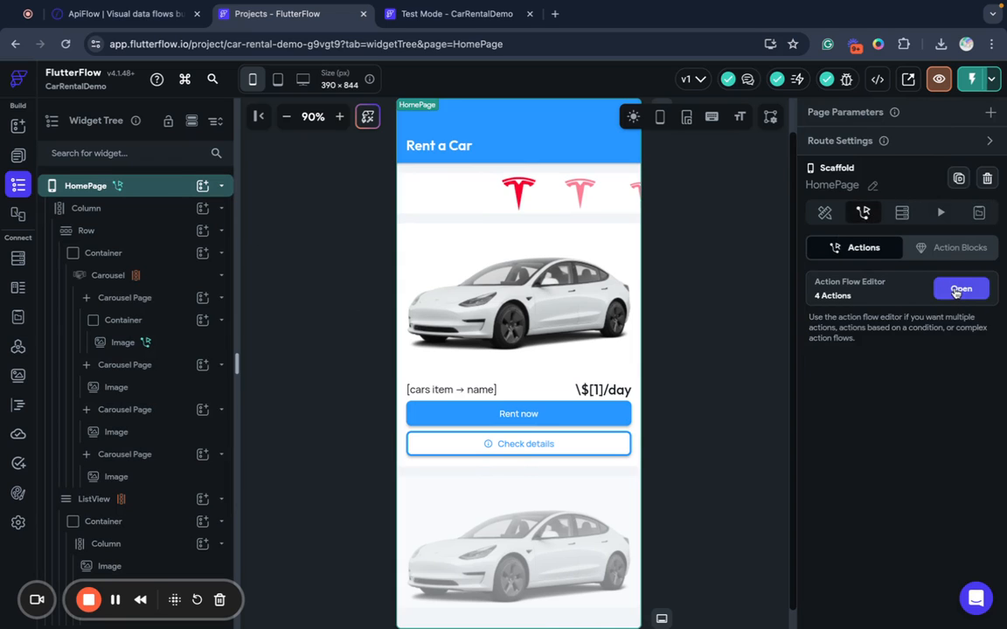
left_click(958, 289)
scroll(437, 367, "down", 5)
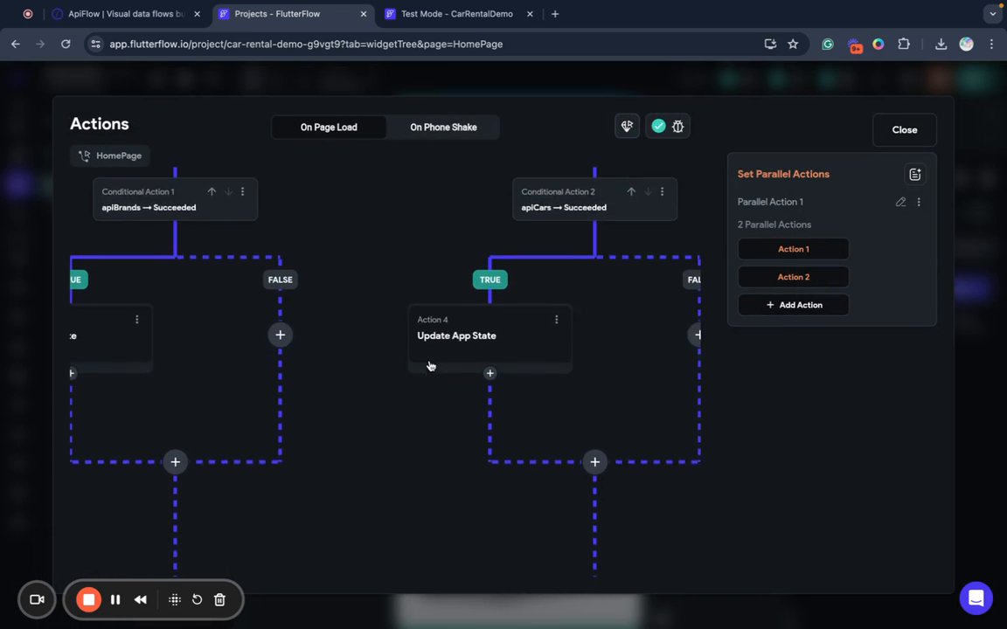
left_click(490, 316)
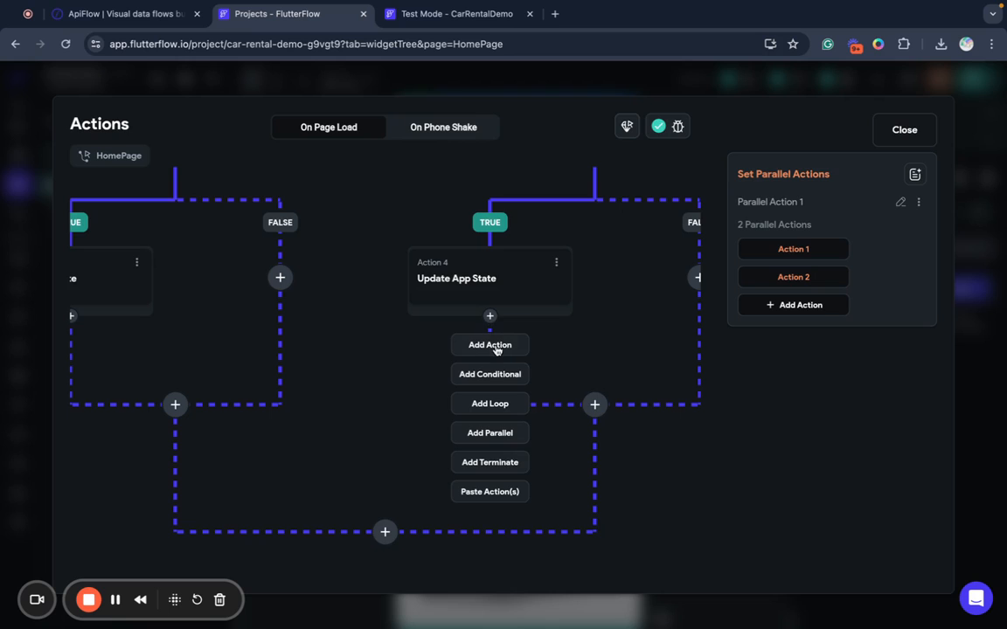
left_click(495, 346)
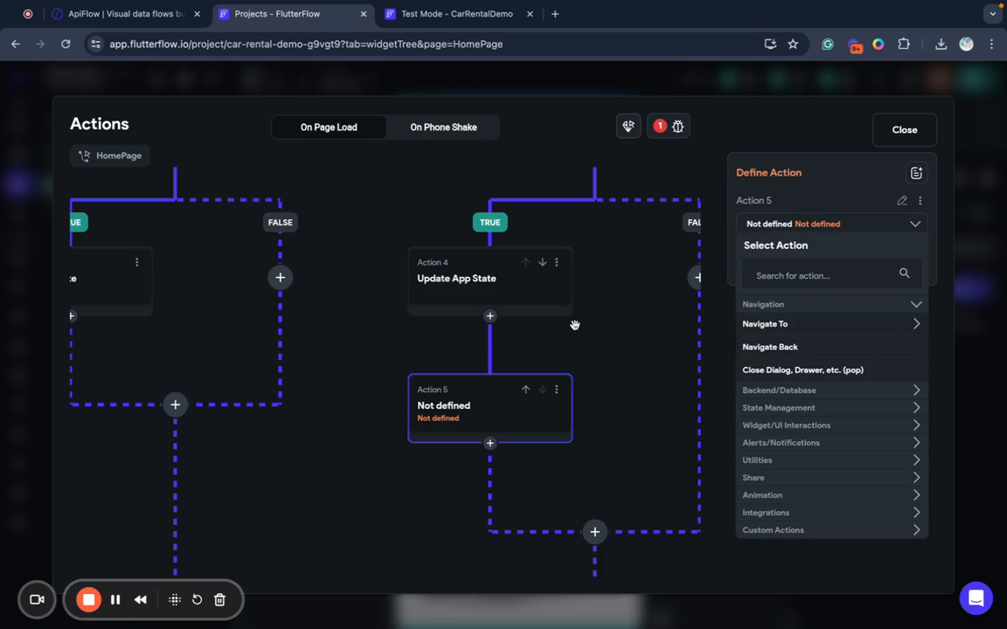
left_click(767, 407)
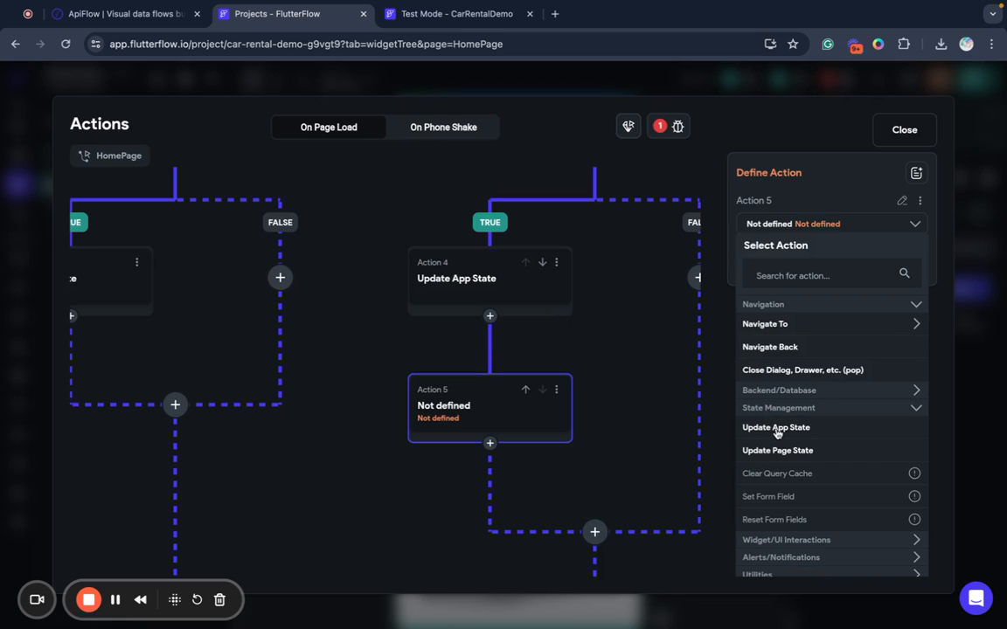
left_click(778, 449)
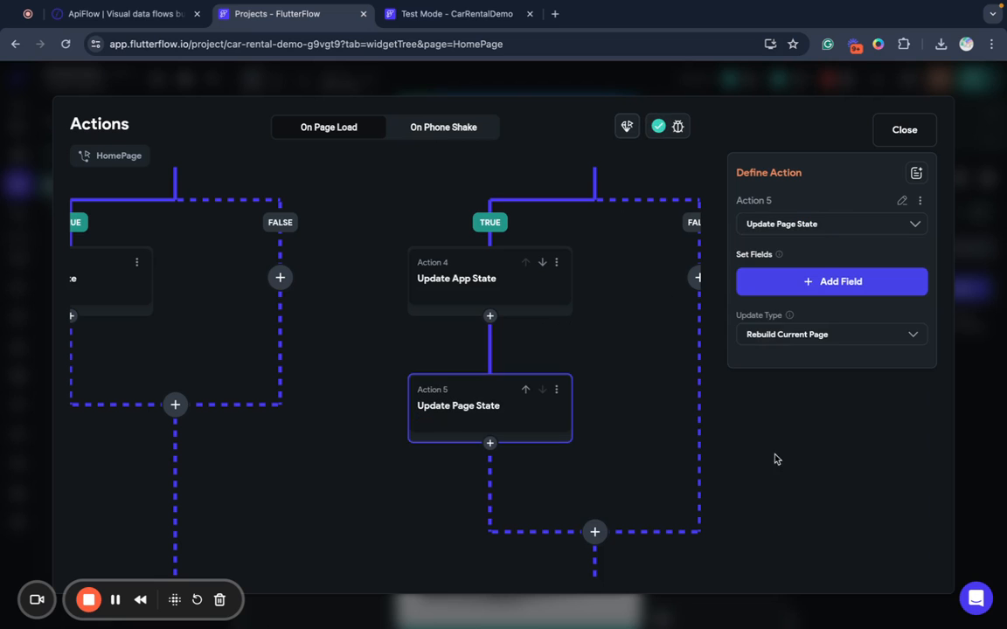
Add the filteredCars field to the new page load action with the update type Set Value.
left_click(778, 283)
left_click(466, 272)
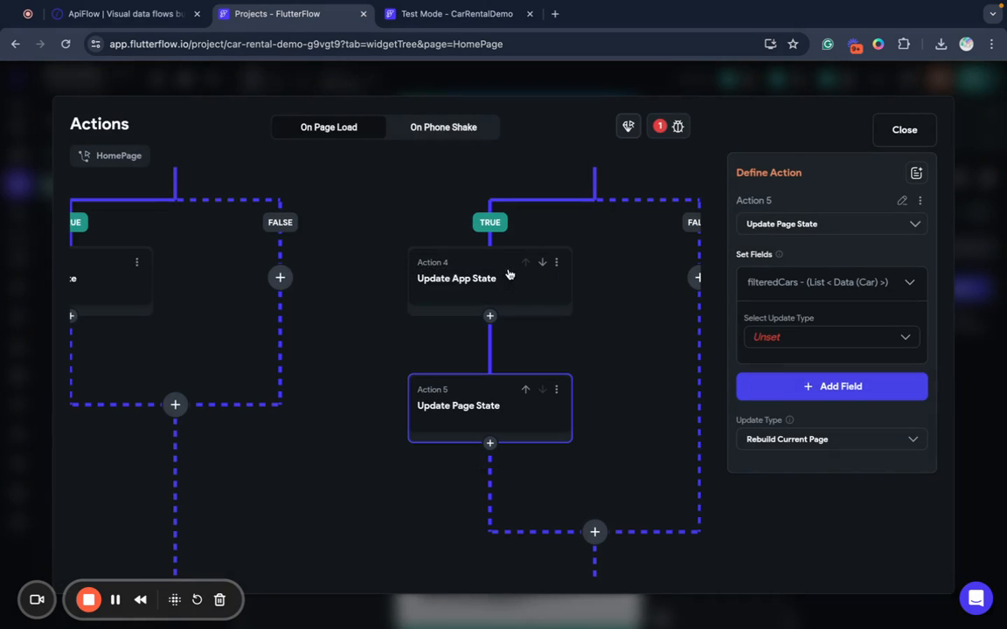
left_click(785, 341)
left_click(777, 347)
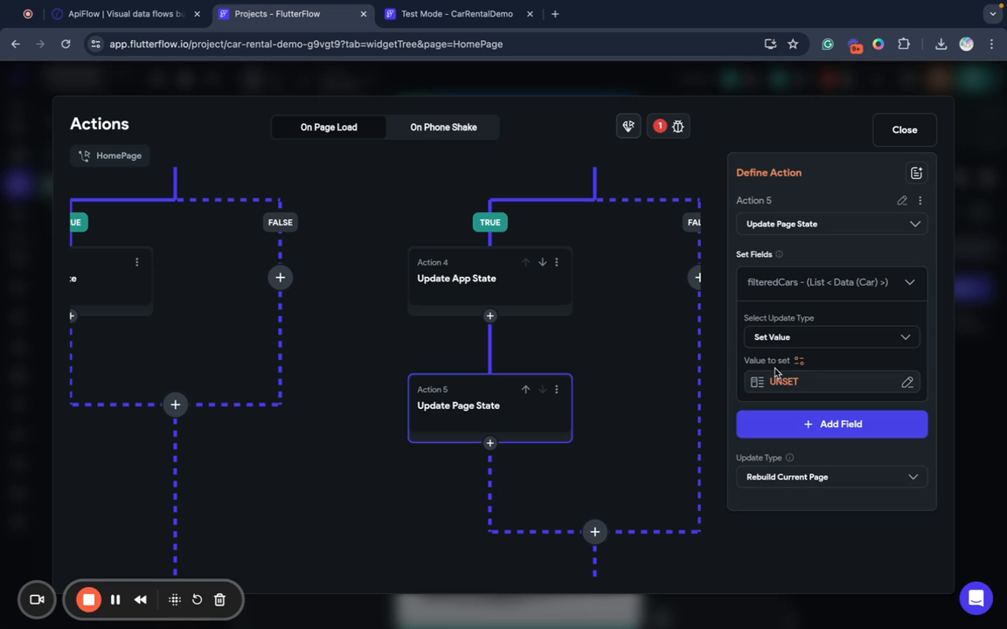
Set the filteredCars value to the apiCars action output as a data type and close the action flow editor.
left_click(774, 384)
scroll(622, 458, "down", 3)
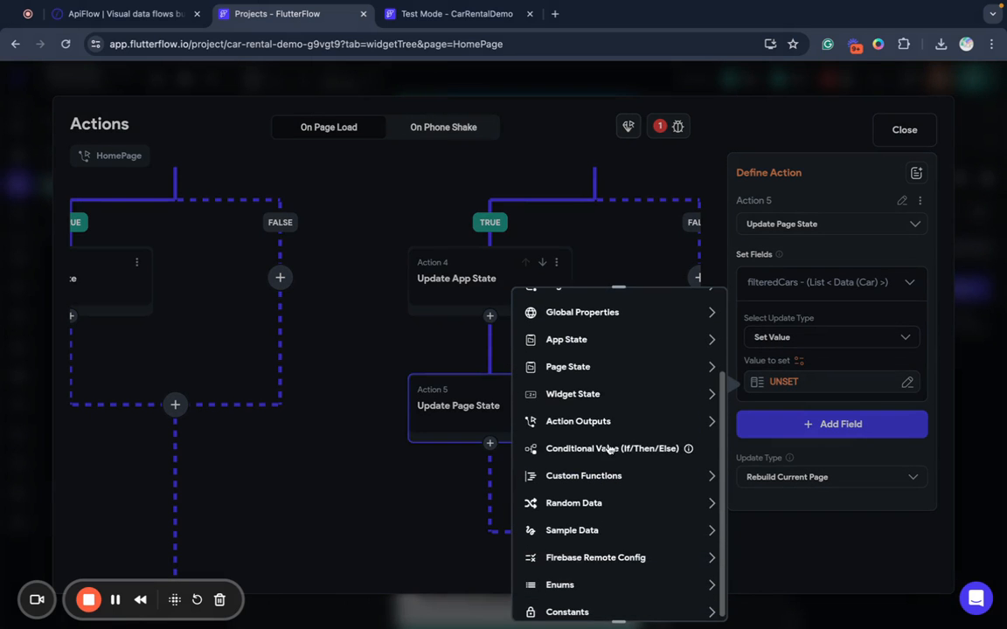
left_click(569, 426)
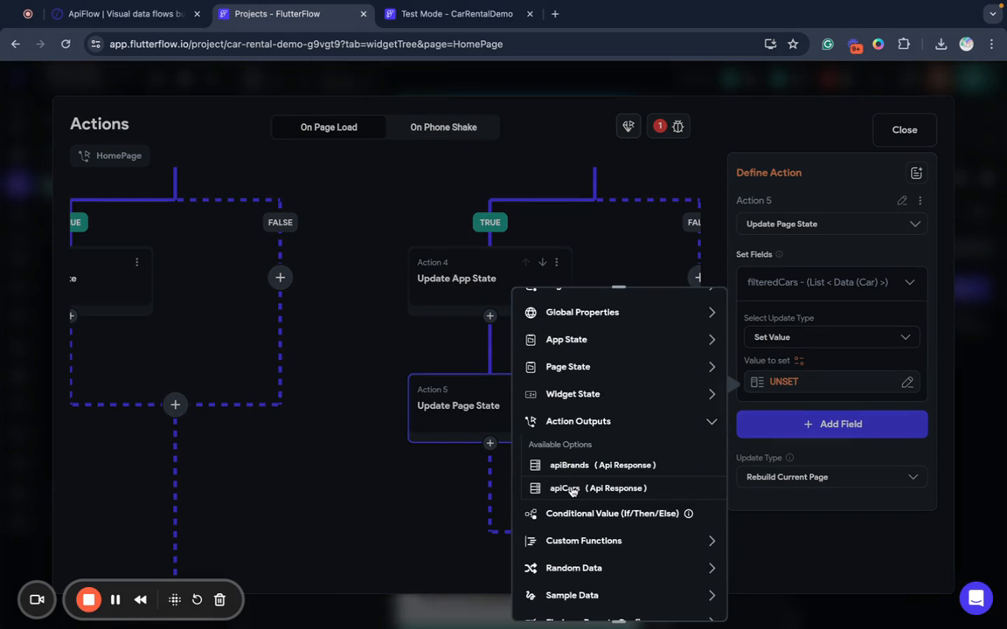
left_click(572, 491)
left_click(569, 422)
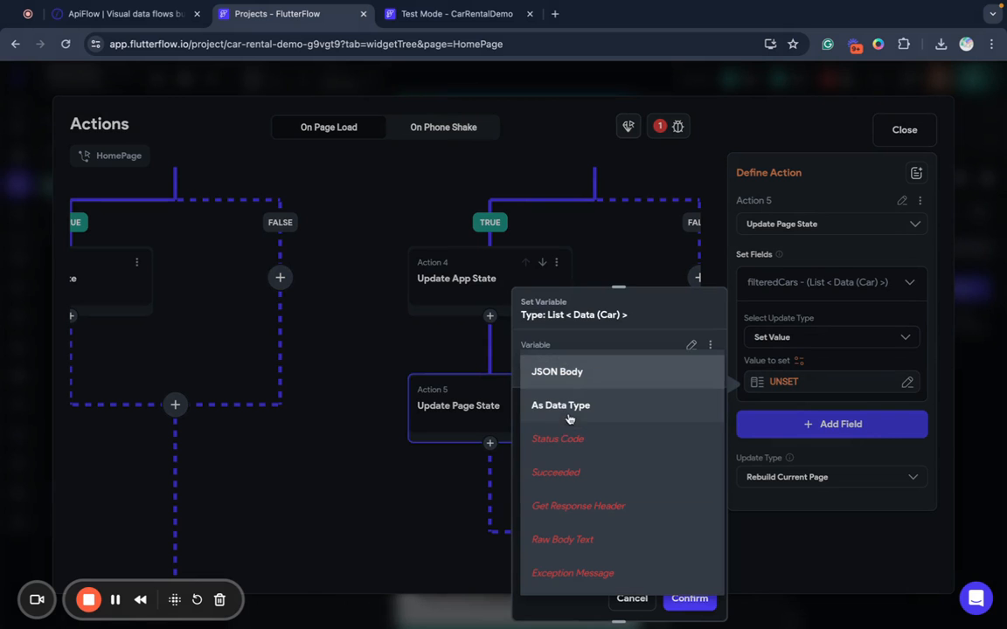
left_click(564, 406)
left_click(690, 598)
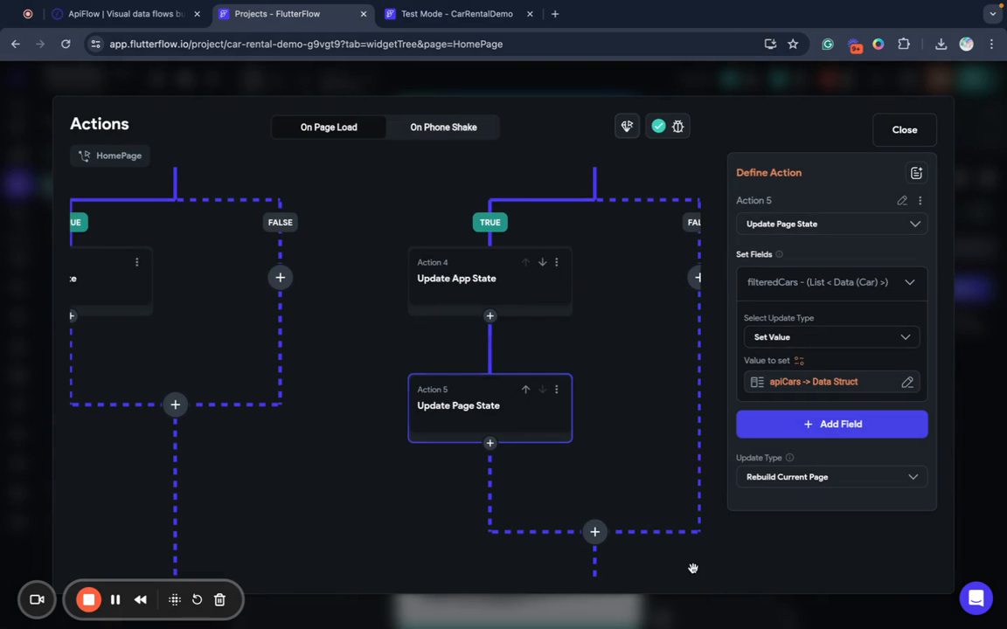
left_click(903, 130)
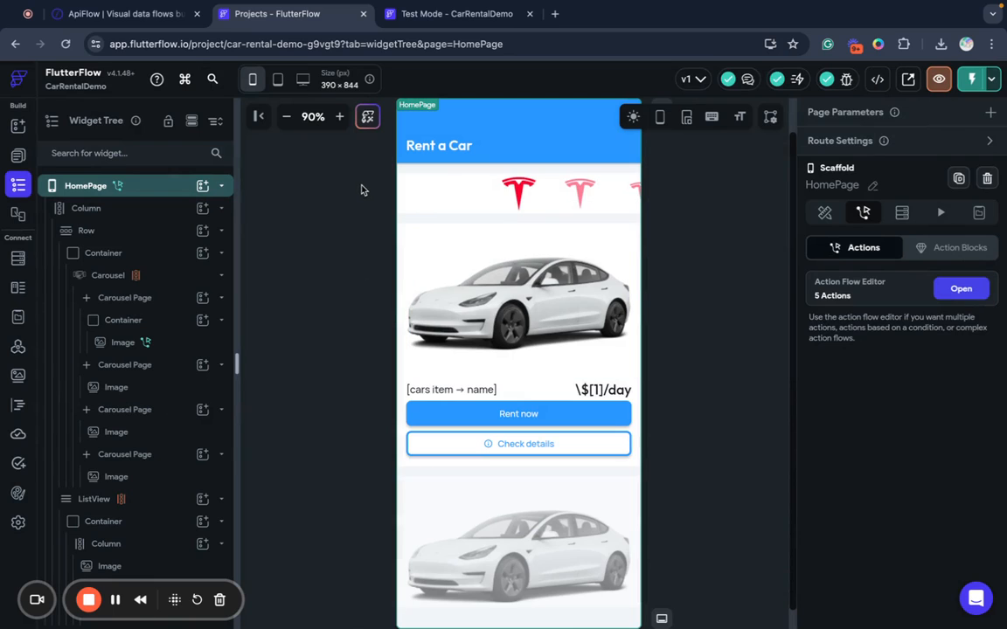
Switch to the Test Mode preview of the app and check the brand filter with the Tesla and Audi logos.
left_click(437, 26)
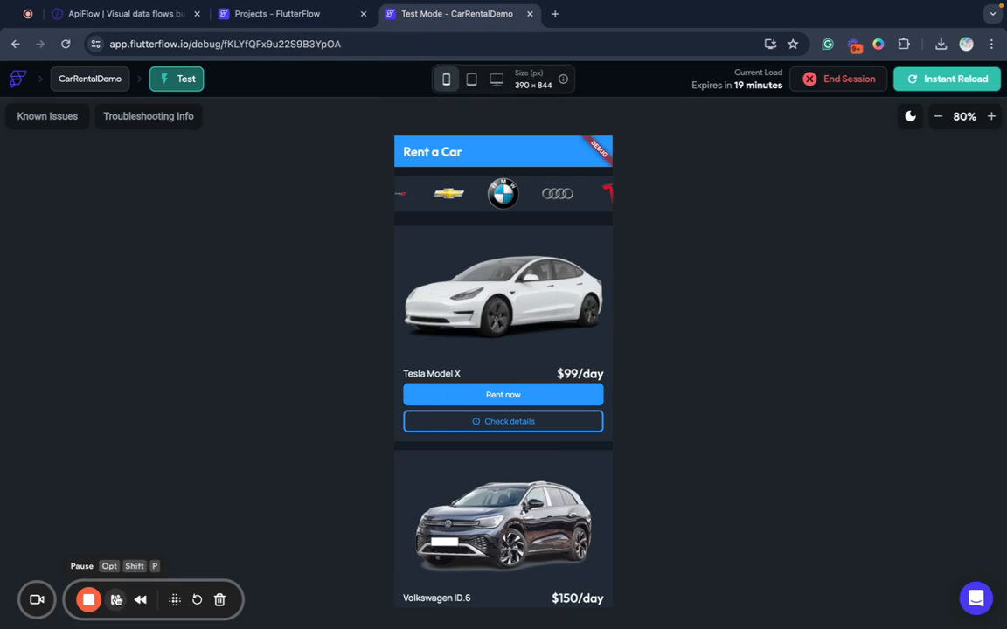
scroll(510, 364, "down", 1)
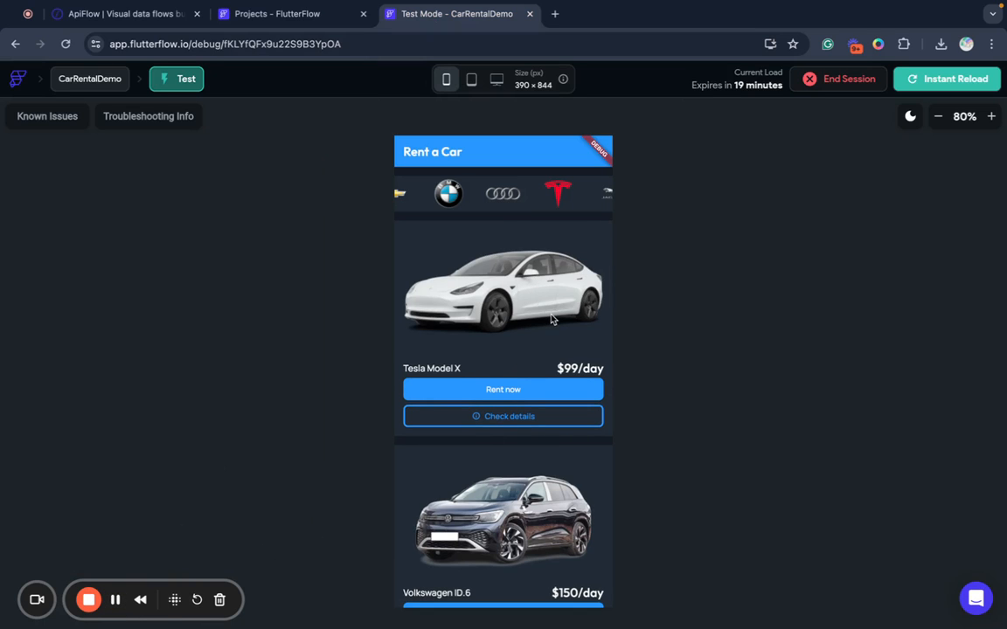
left_click(556, 199)
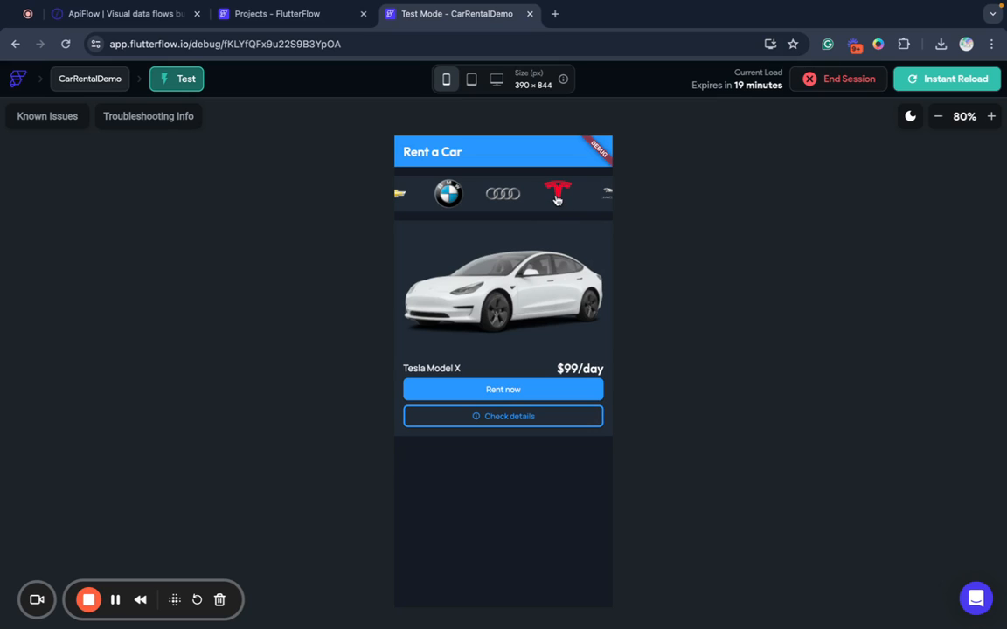
left_click(502, 196)
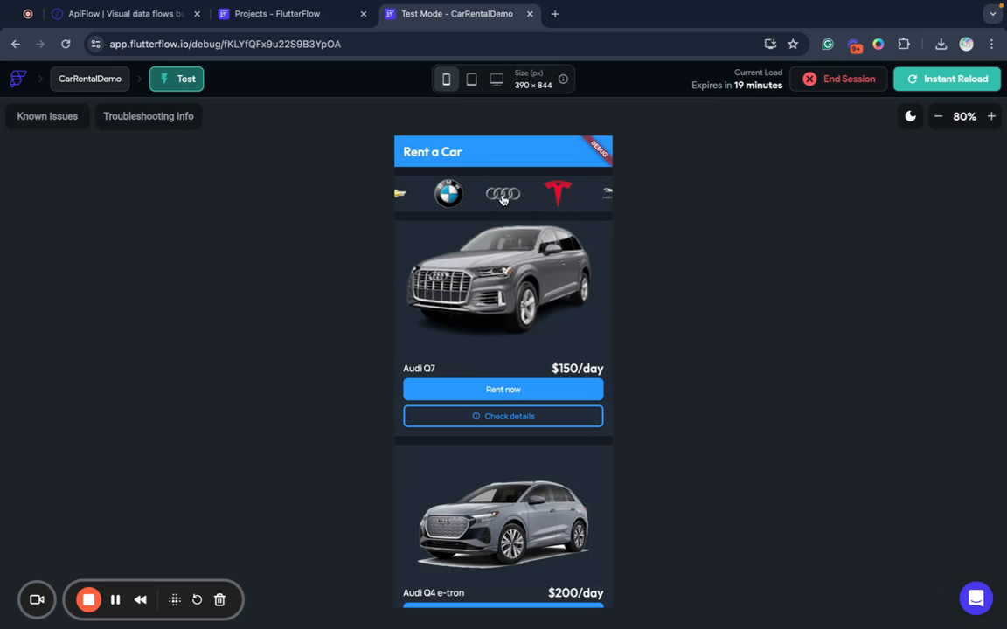
scroll(550, 460, "down", 1)
scroll(553, 451, "up", 1)
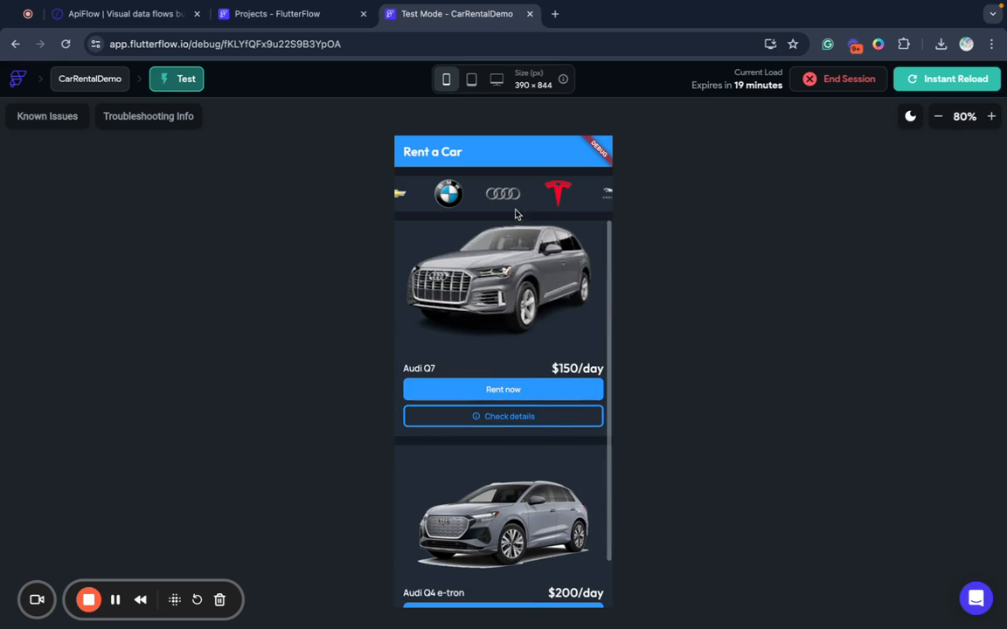
Check the brand filter with the Volkswagen, Chevrolet and Tesla logos in the carousel, ending on Volkswagen again.
scroll(503, 197, "right", 5)
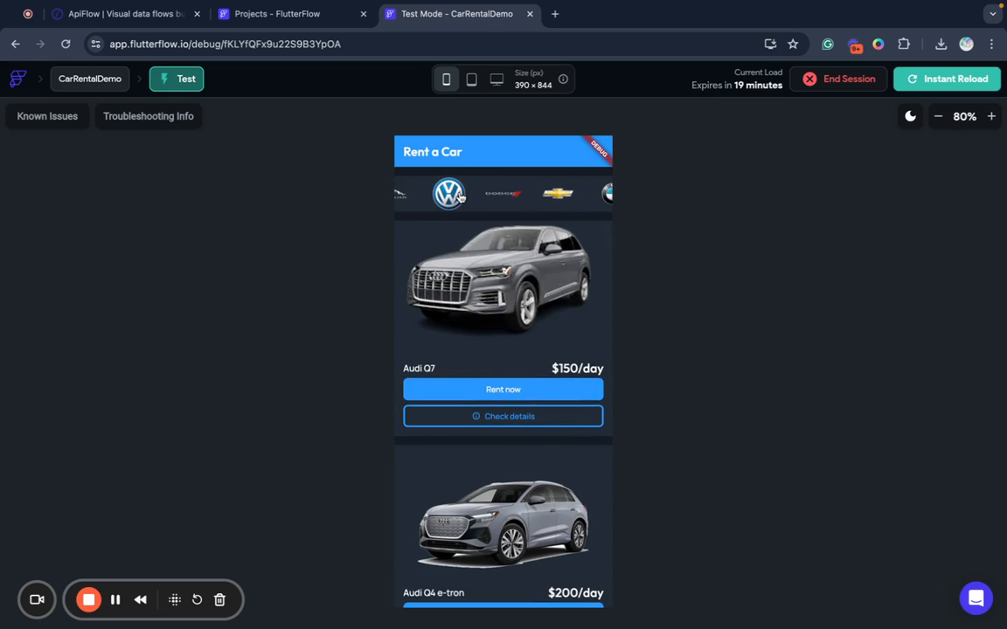
left_click(449, 193)
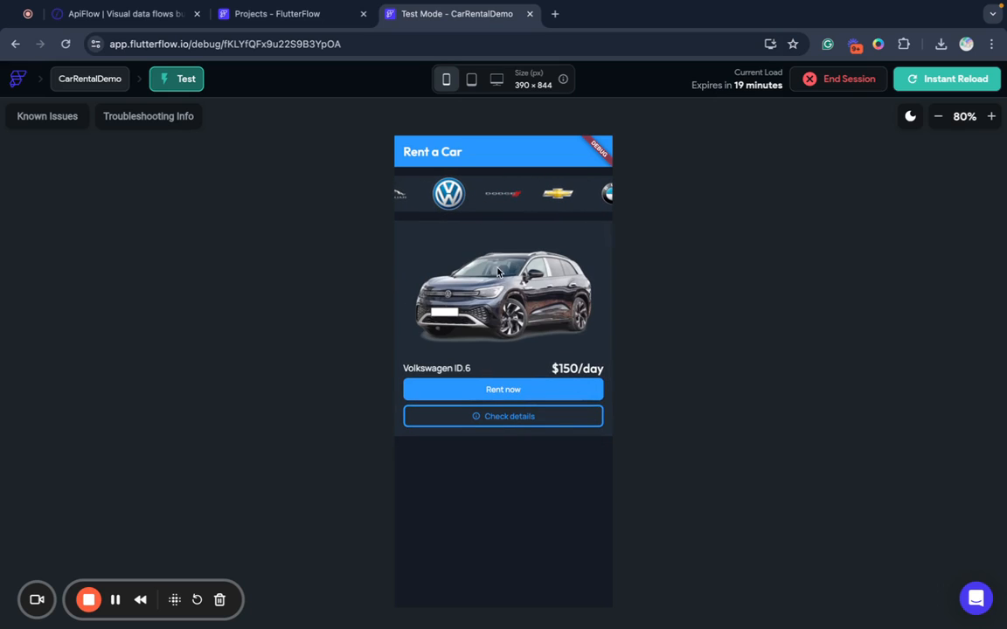
left_click(558, 194)
scroll(558, 196, "right", 10)
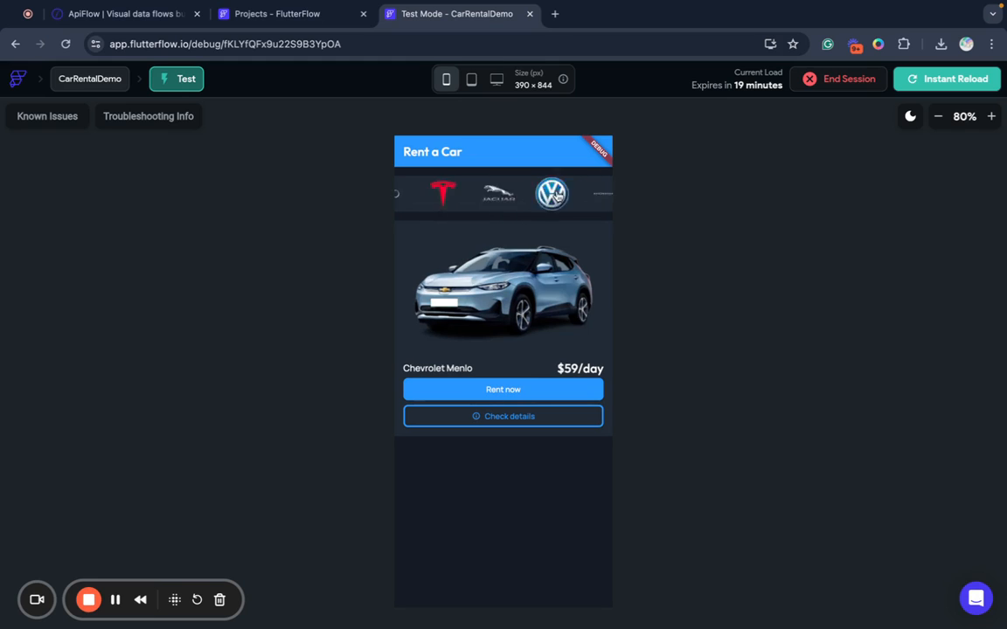
left_click(522, 213)
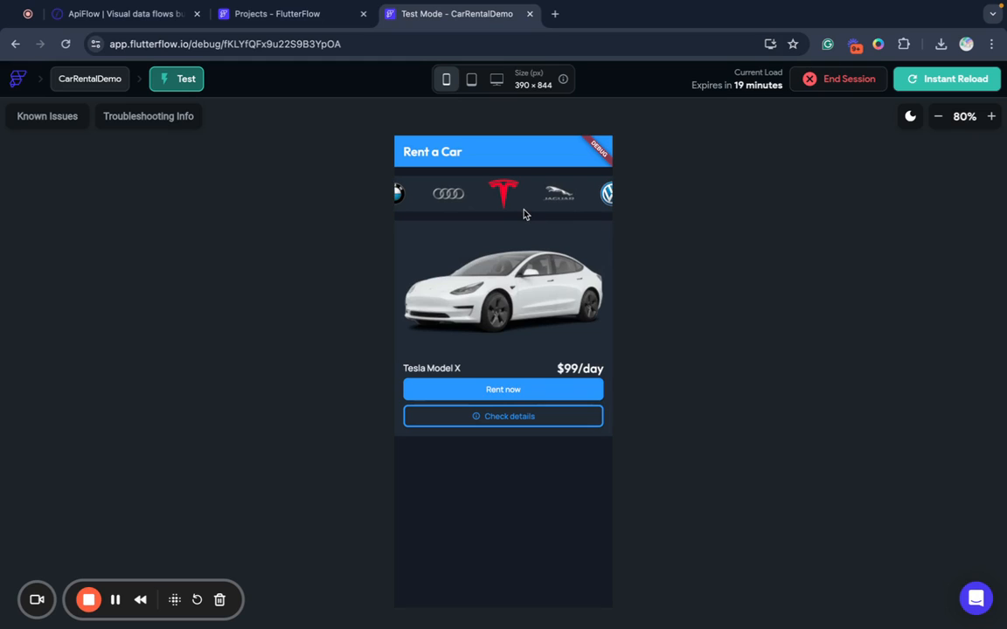
scroll(528, 213, "right", 2)
left_click(552, 201)
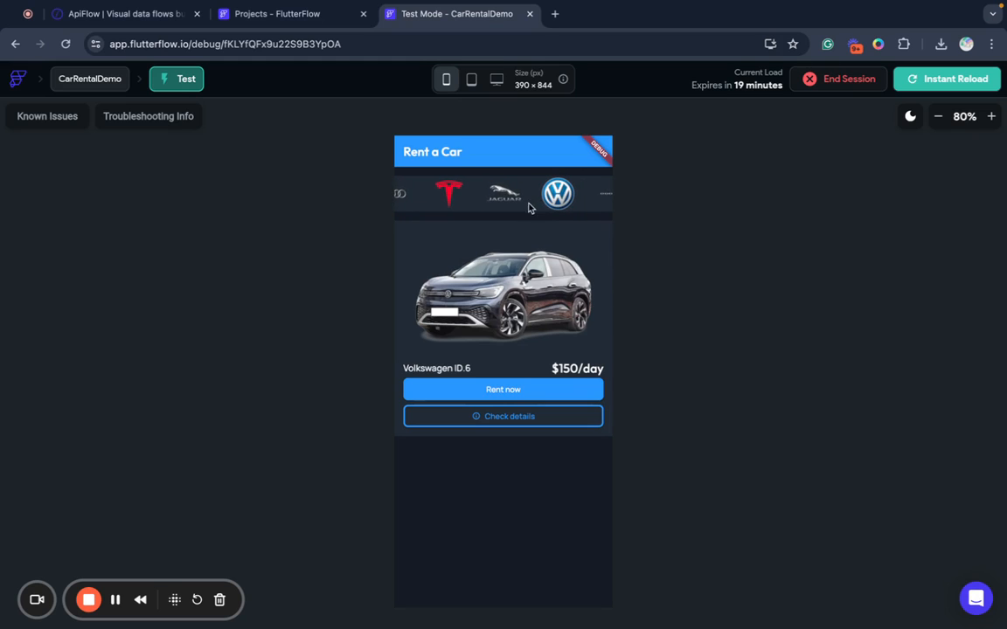
Check the brand filter in the Test Mode preview with the Audi logo and look through the listed cars.
scroll(551, 206, "right", 5)
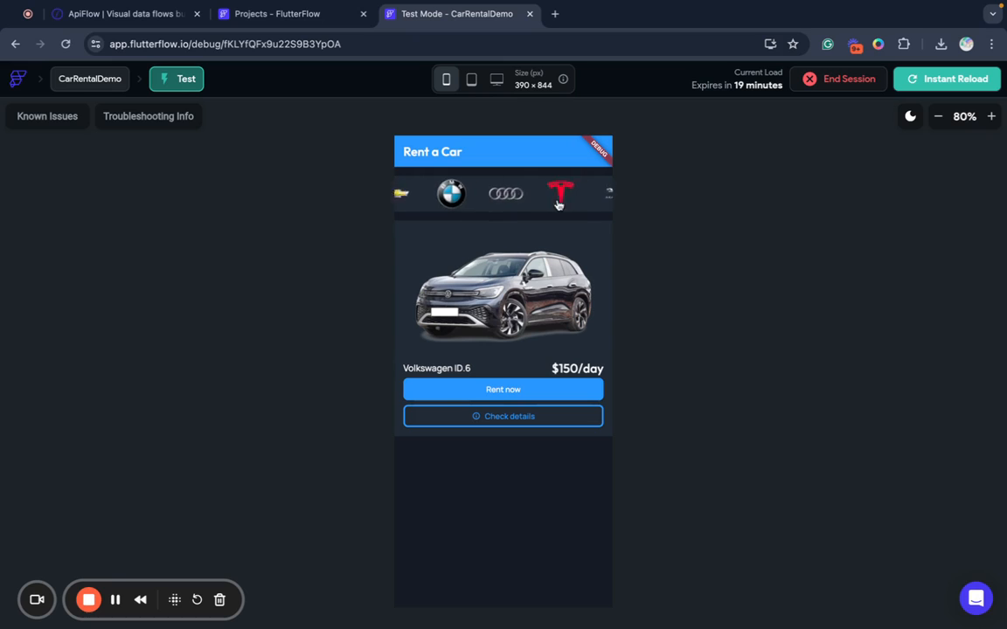
left_click(520, 202)
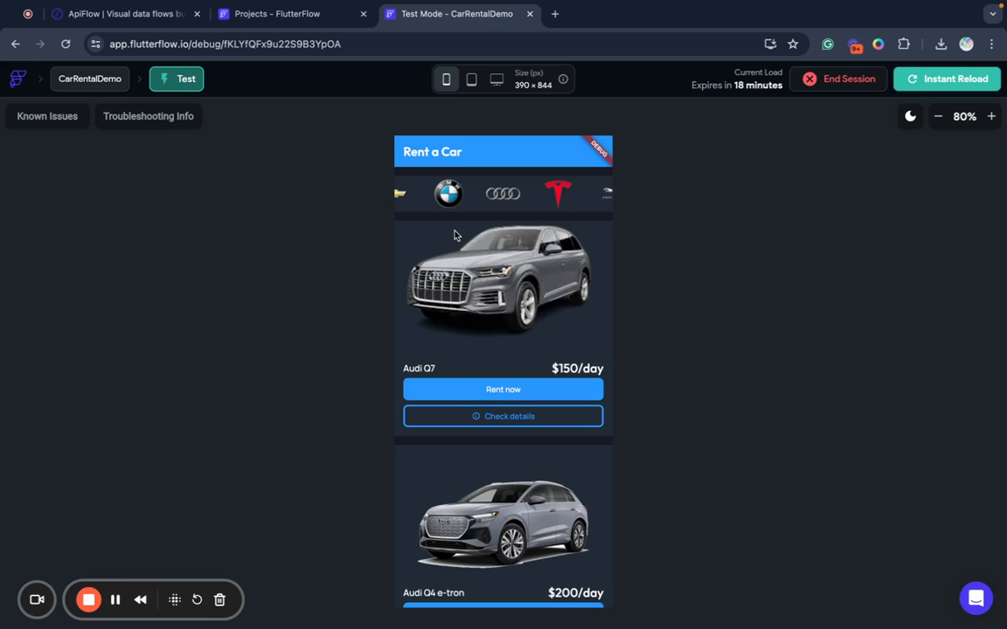
scroll(453, 234, "down", 1)
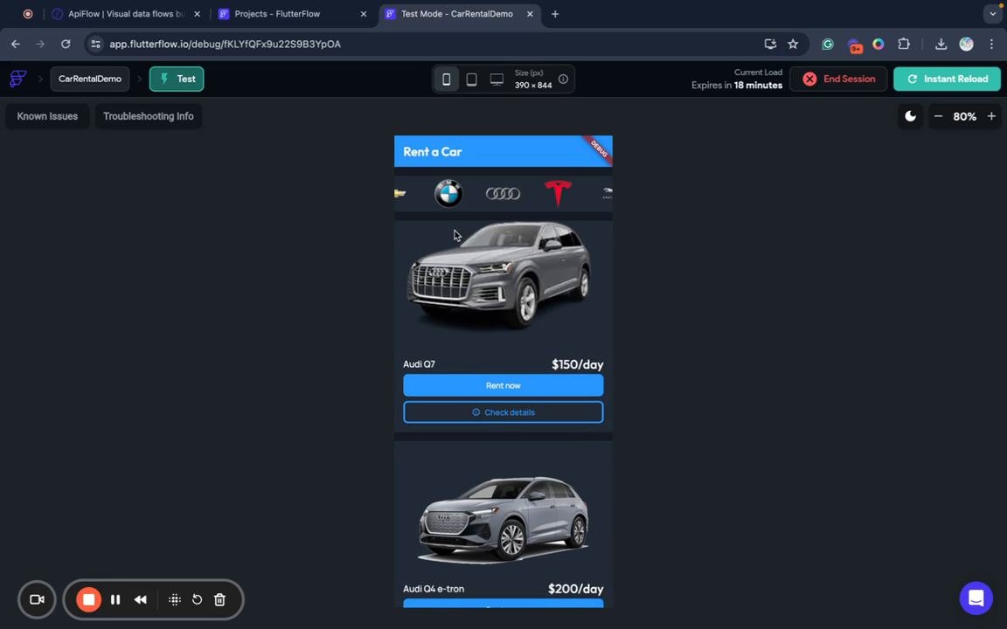
scroll(454, 234, "up", 1)
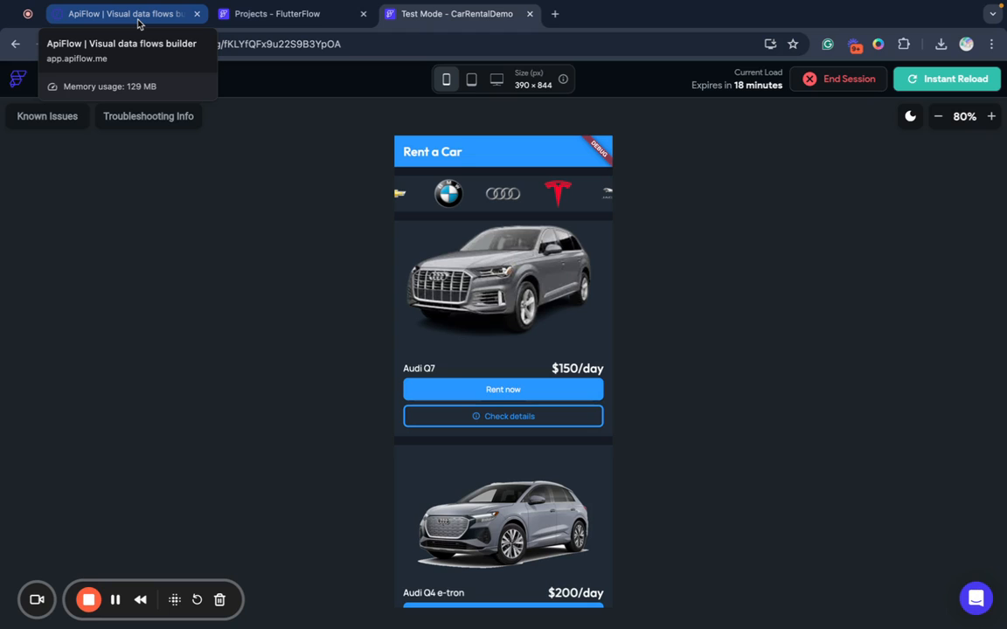
Switch to the FlutterFlow project and review the dynamic children variables of the Carousel and ListView and the ListView's backend query.
left_click(254, 19)
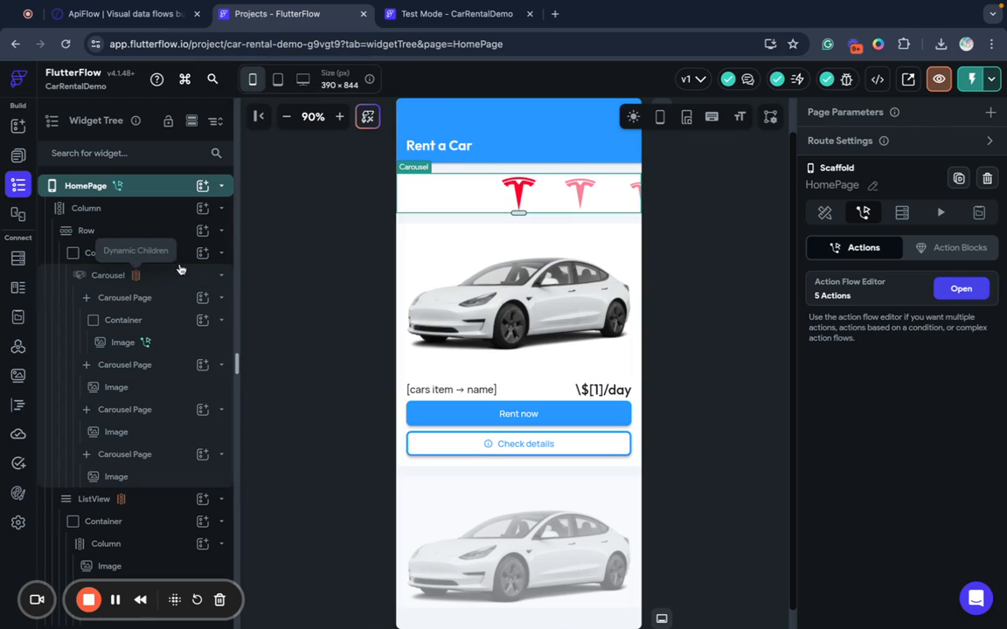
left_click(140, 275)
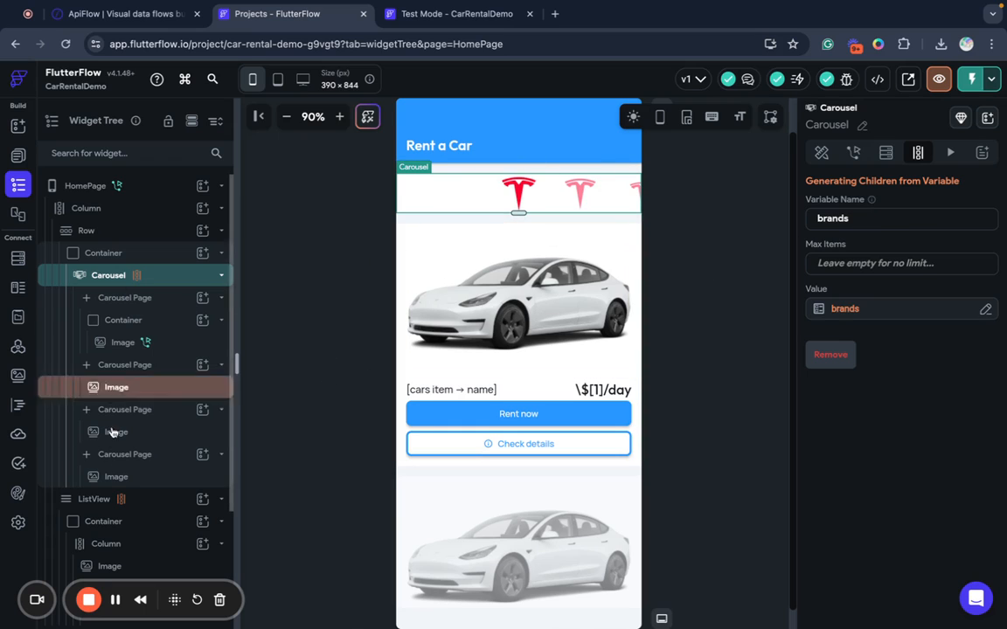
left_click(94, 499)
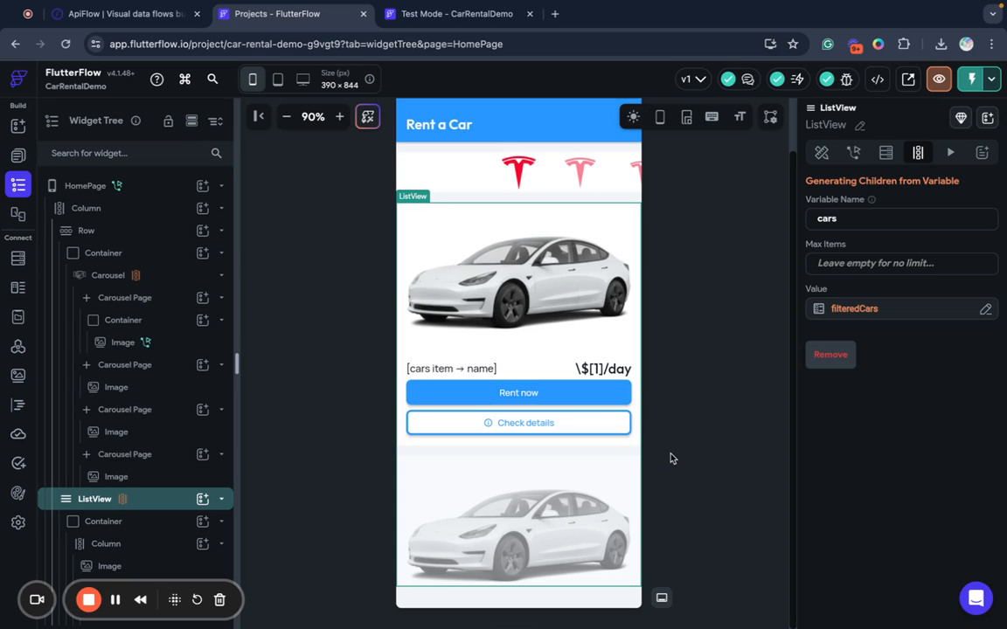
left_click(886, 153)
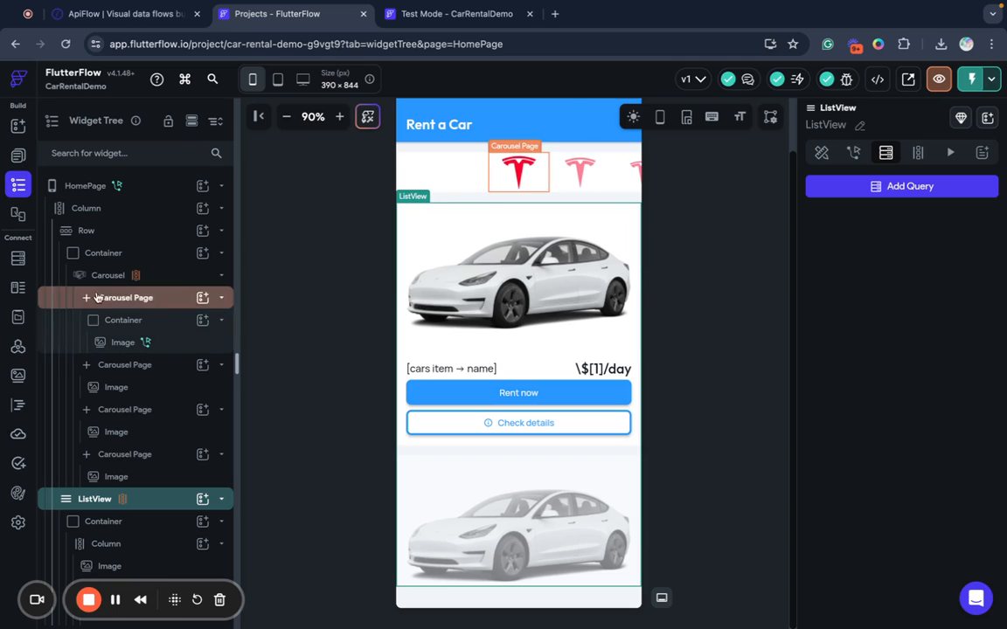
left_click(17, 289)
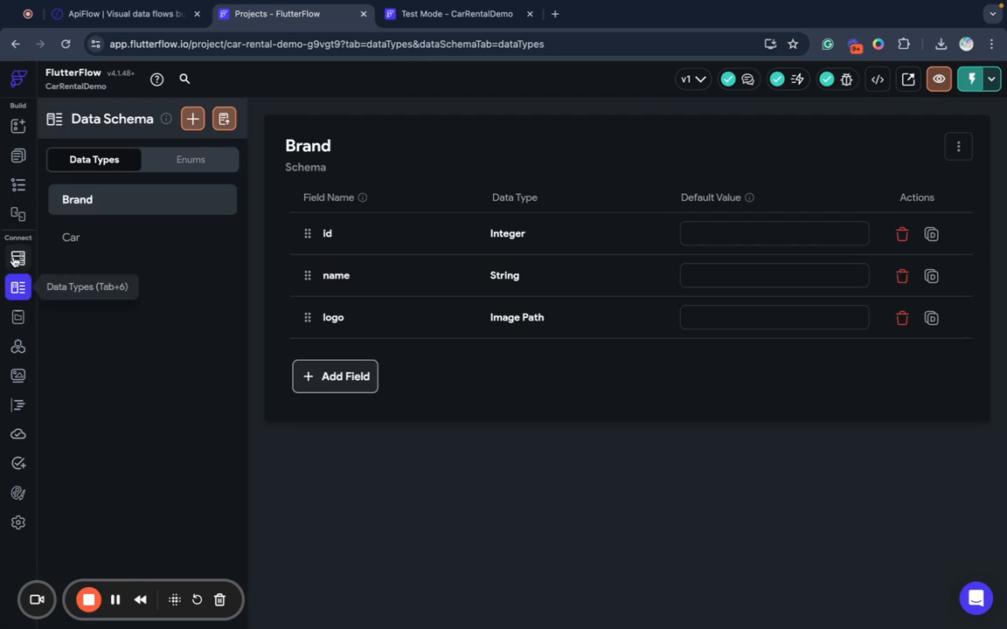
left_click(18, 257)
left_click(15, 289)
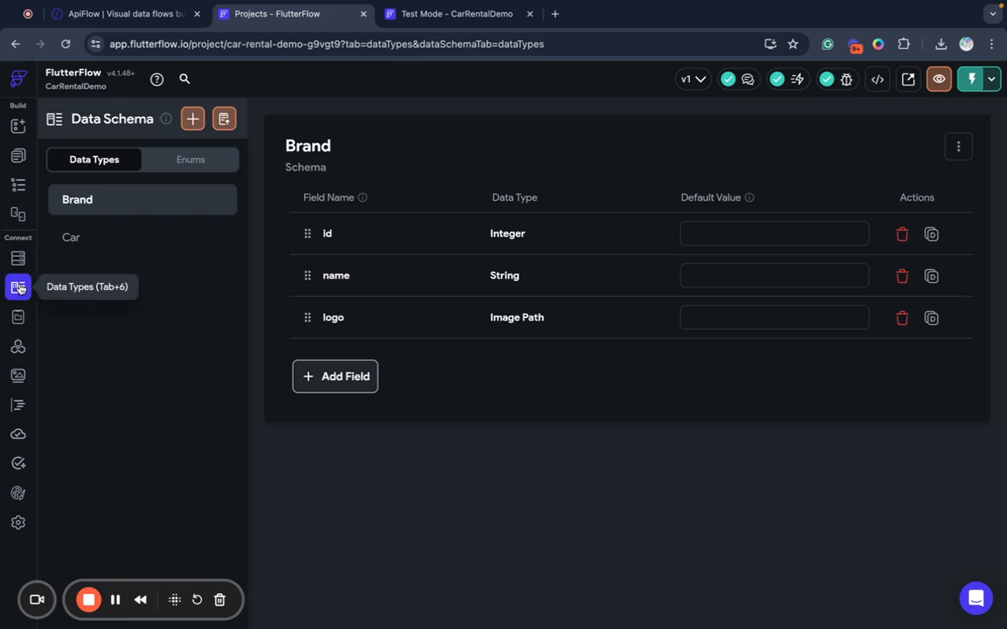
left_click(17, 256)
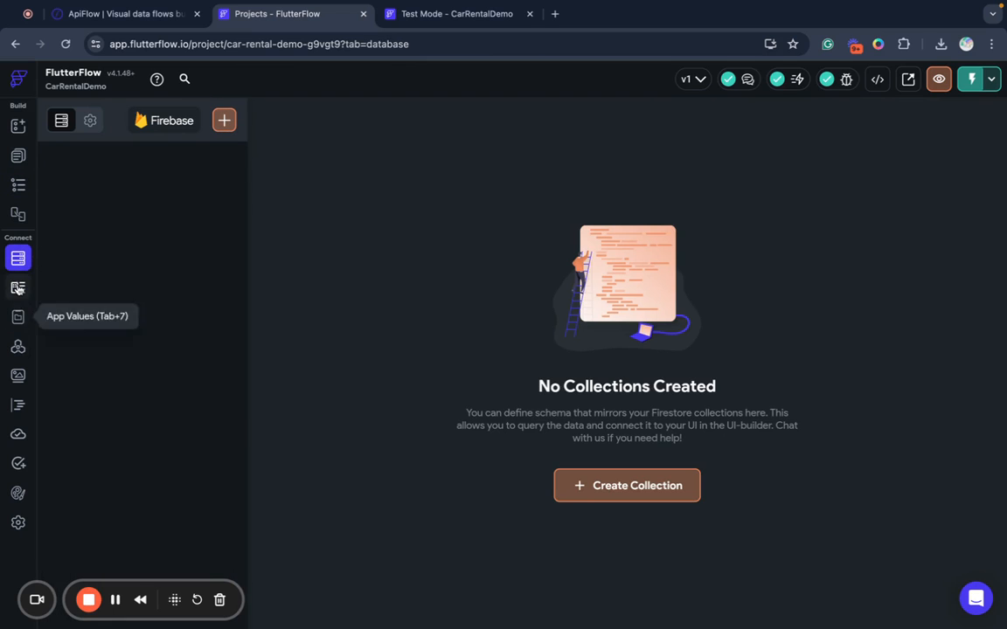
left_click(17, 316)
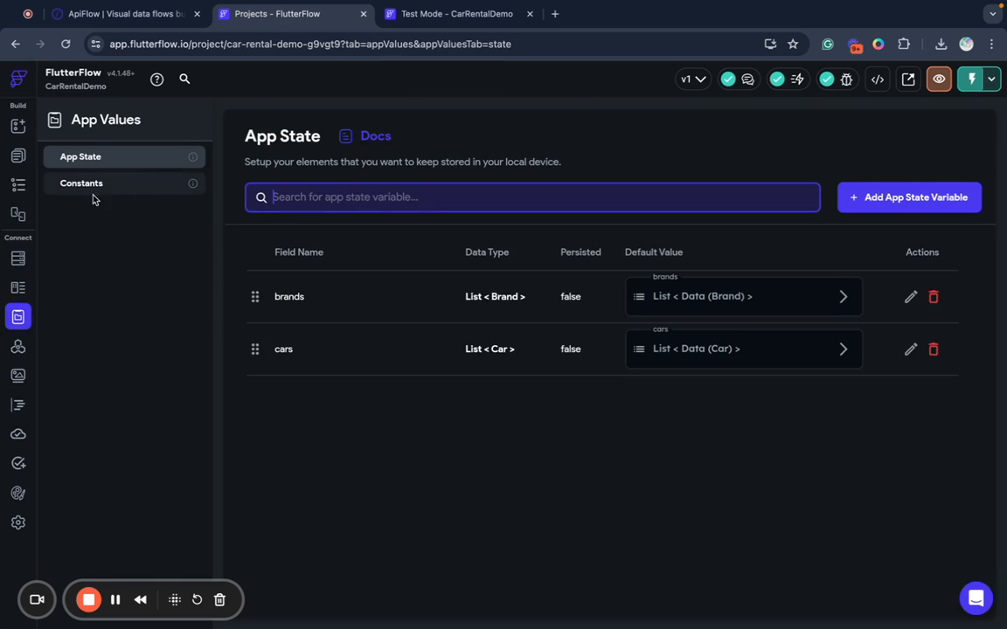
Add a local page state field named selectedBrand to the HomePage.
left_click(17, 126)
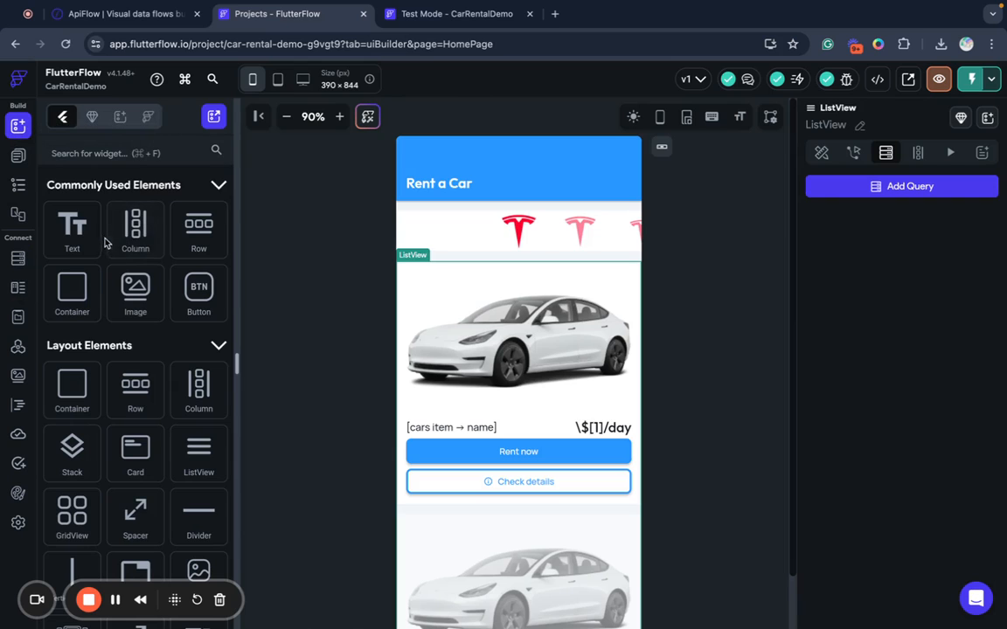
left_click(17, 184)
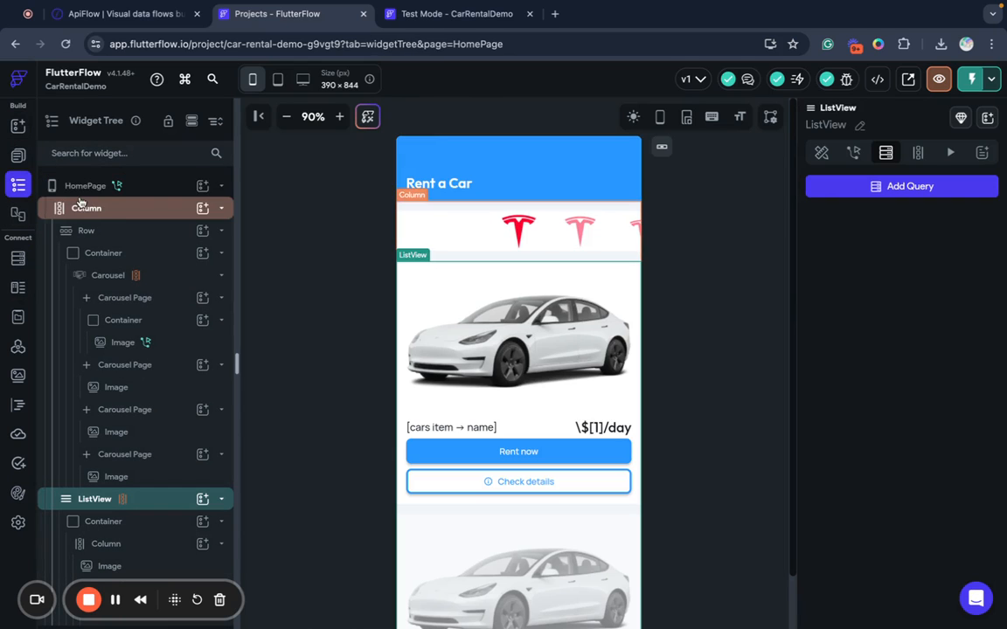
left_click(77, 184)
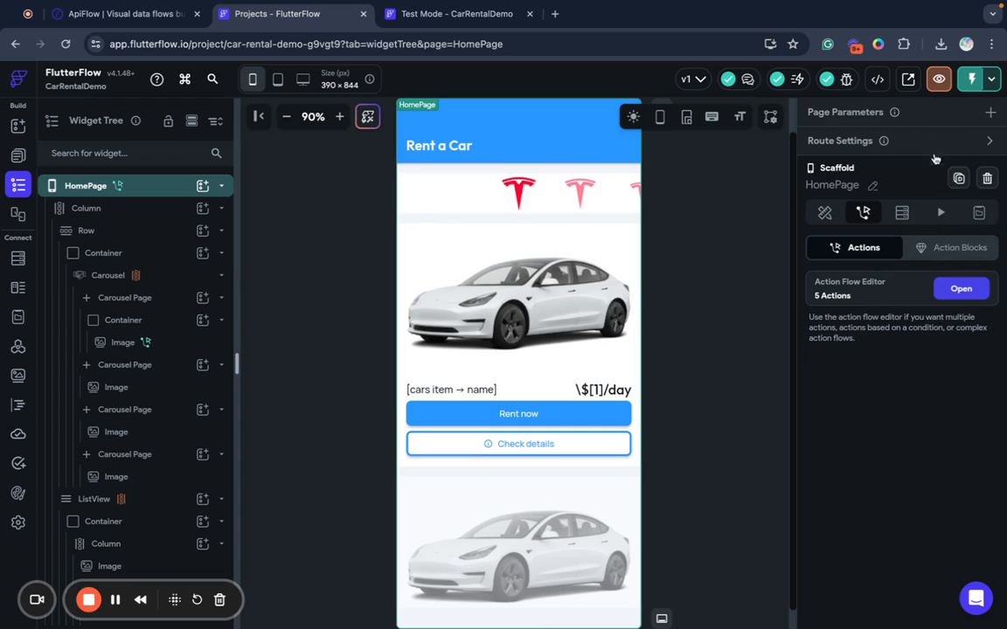
left_click(978, 213)
left_click(844, 317)
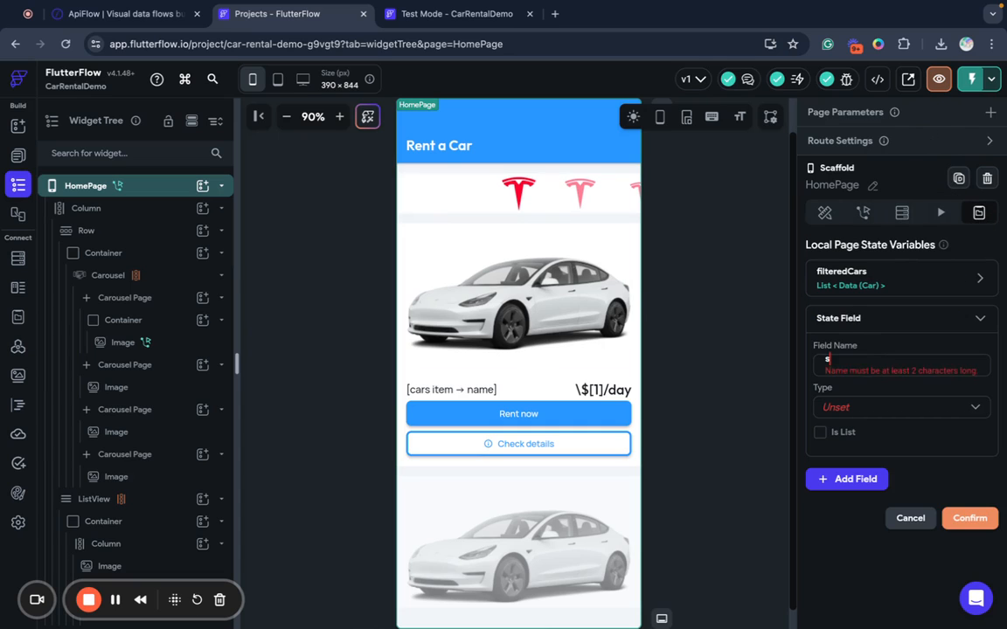
type("selectedBrand")
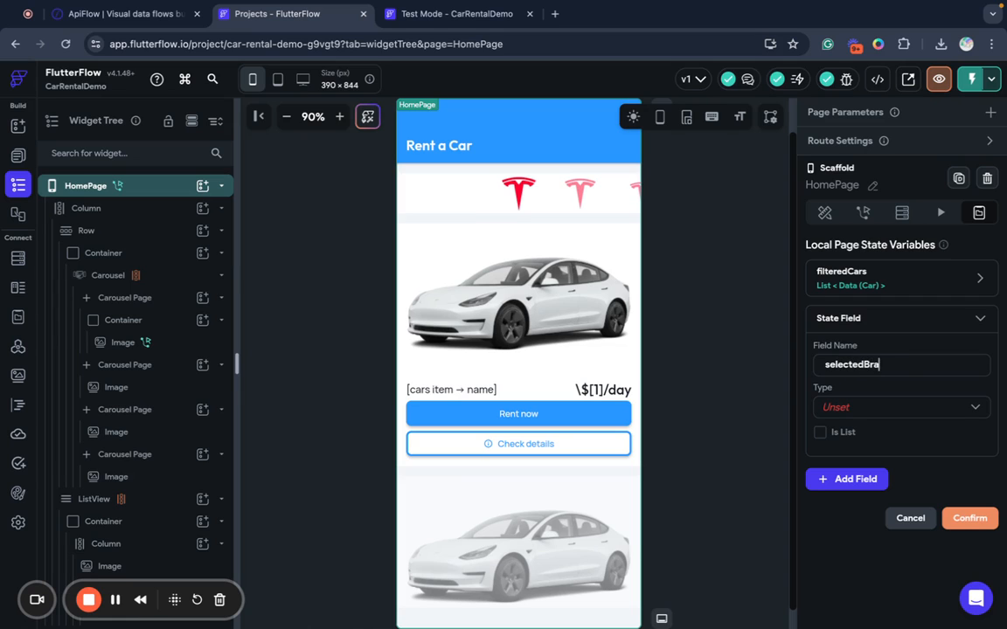
Set the selectedBrand field's type to Integer with initial value 0 and save it.
left_click(874, 407)
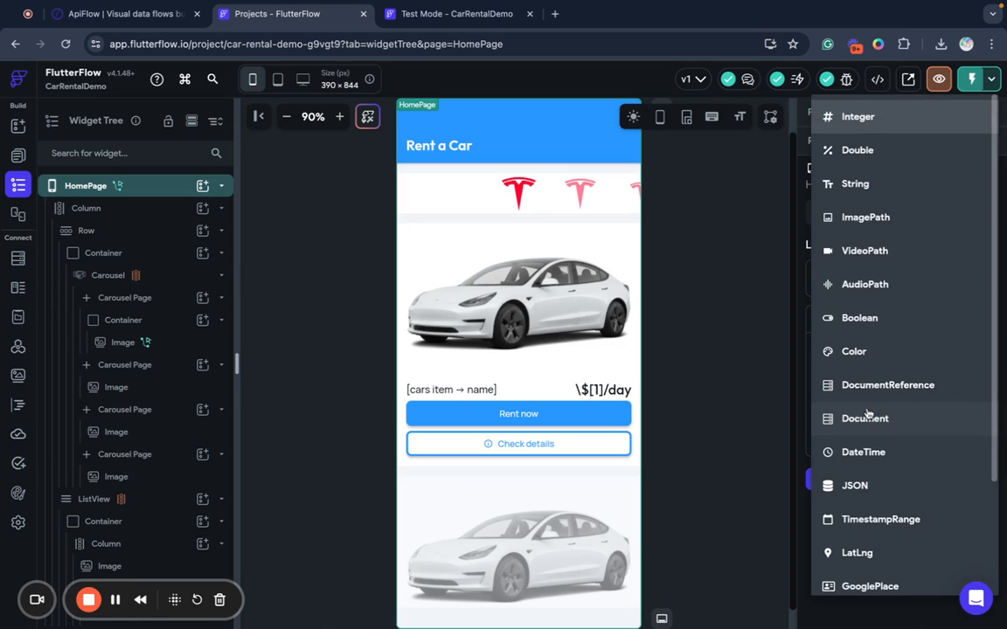
scroll(893, 336, "down", 2)
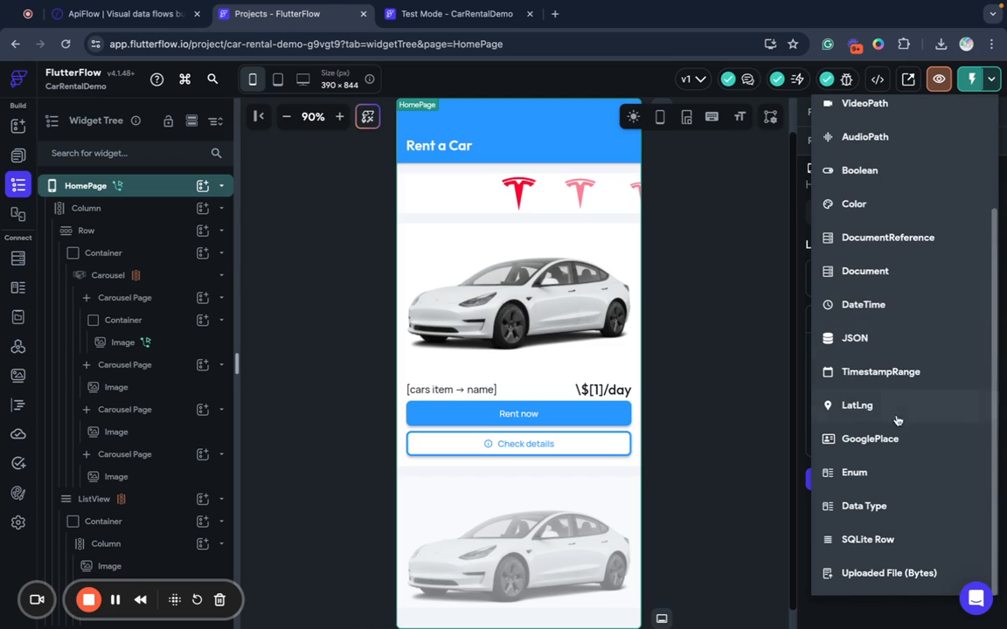
scroll(897, 490, "up", 3)
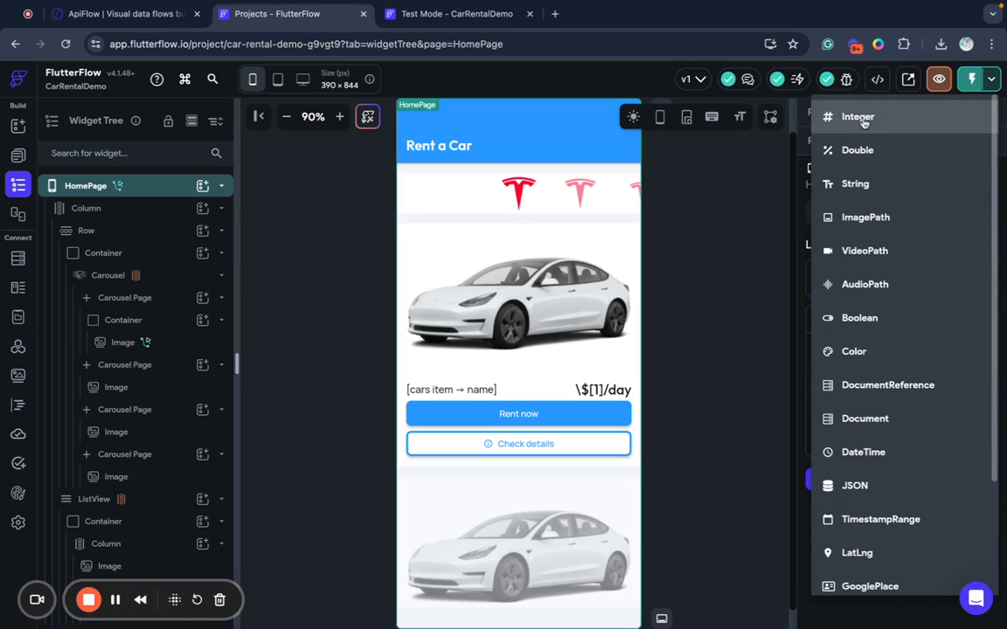
left_click(830, 113)
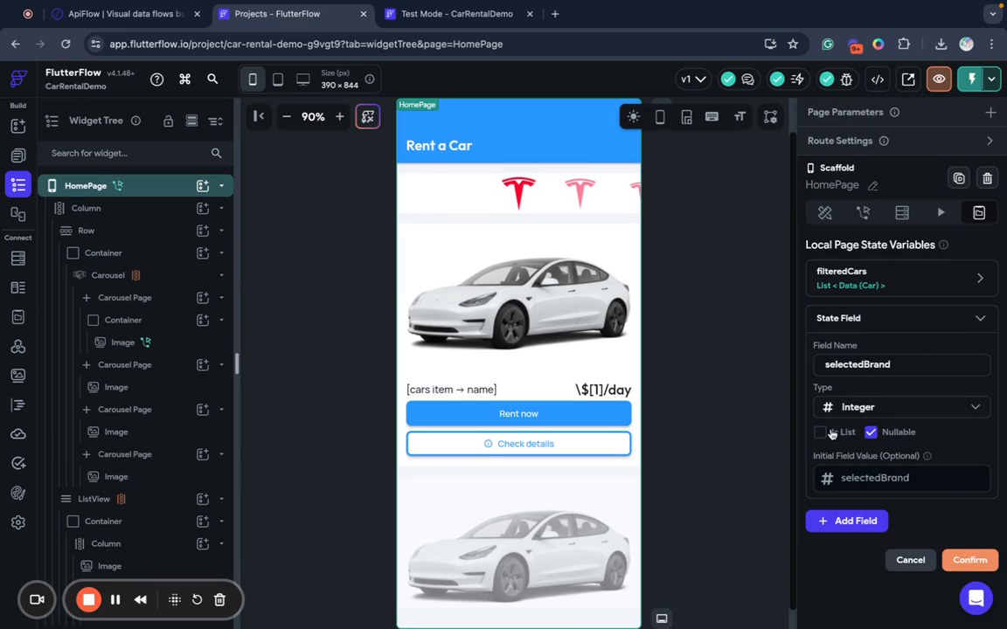
left_click(863, 477)
type("0")
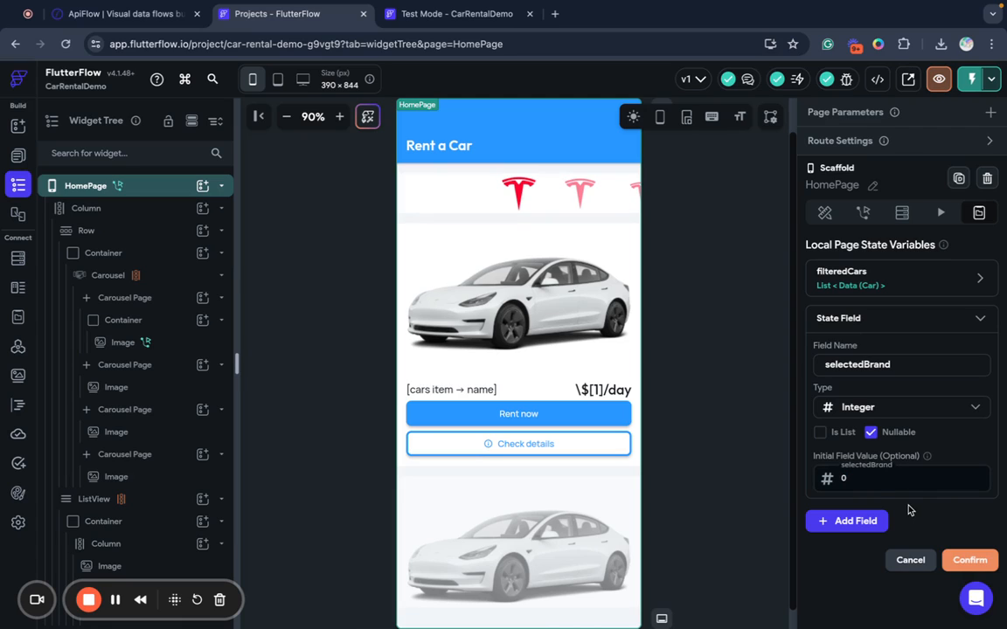
left_click(962, 561)
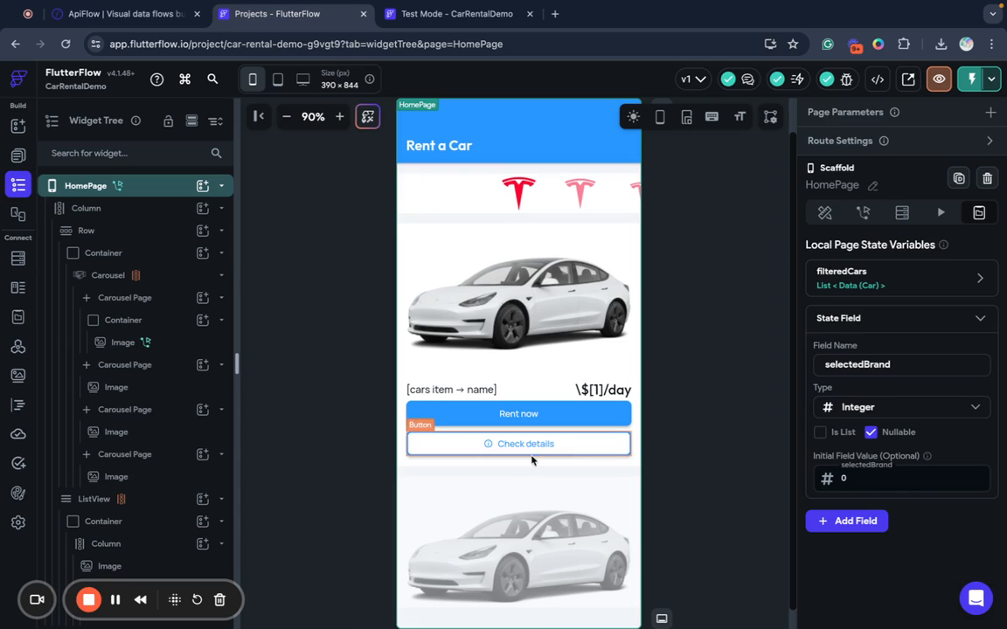
left_click(113, 599)
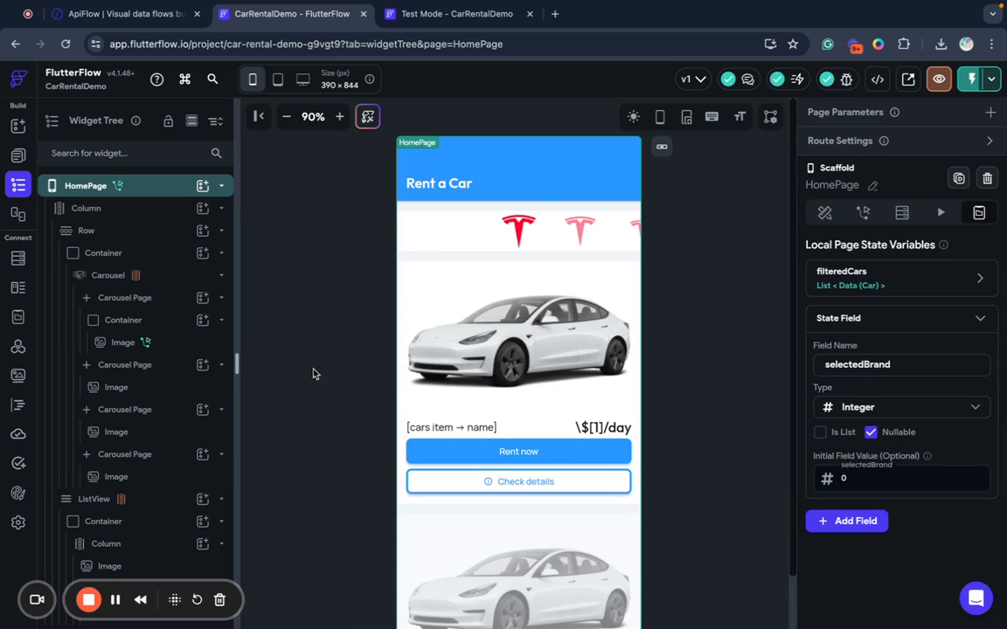
Test the List Cars API call with its filter variable set to brand=1.
left_click(18, 347)
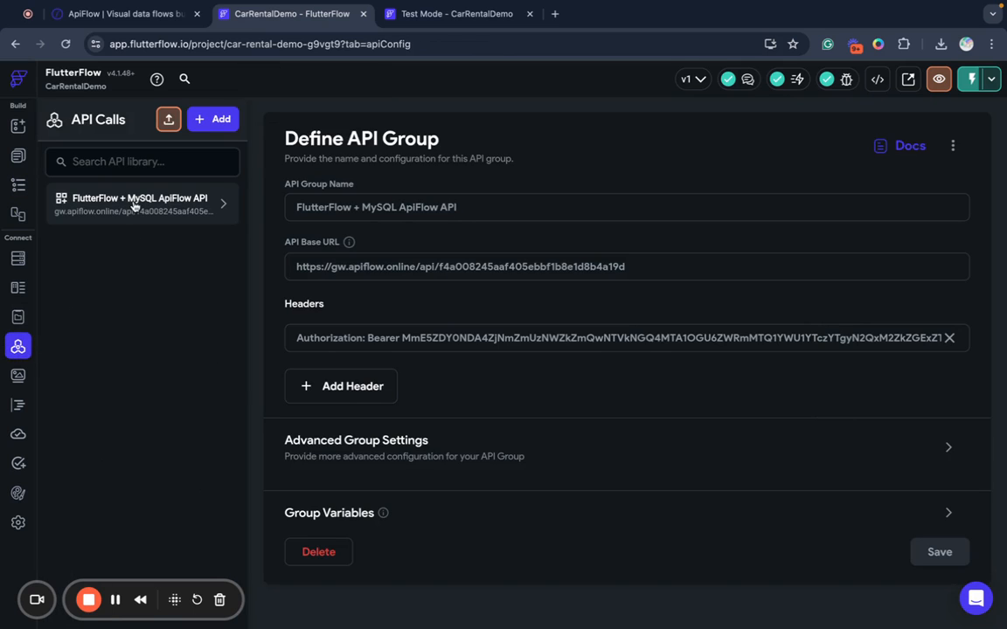
left_click(131, 204)
left_click(78, 308)
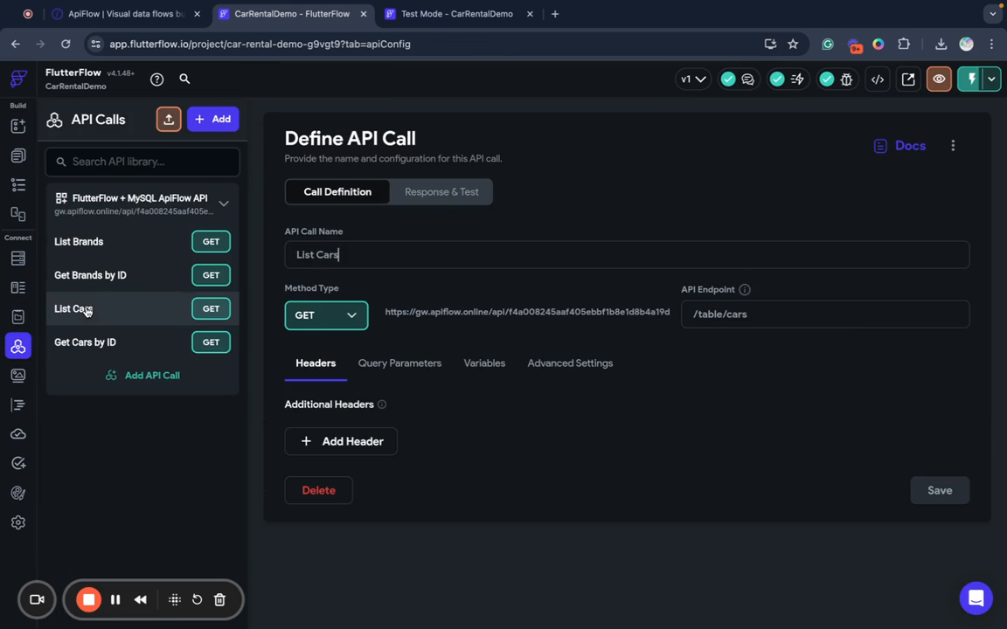
left_click(442, 192)
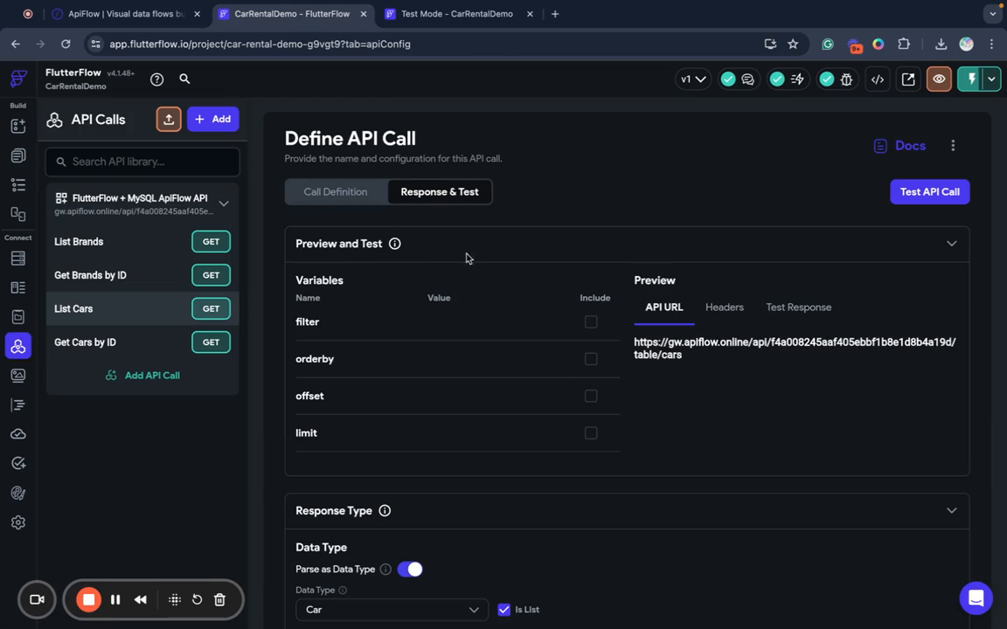
left_click(491, 328)
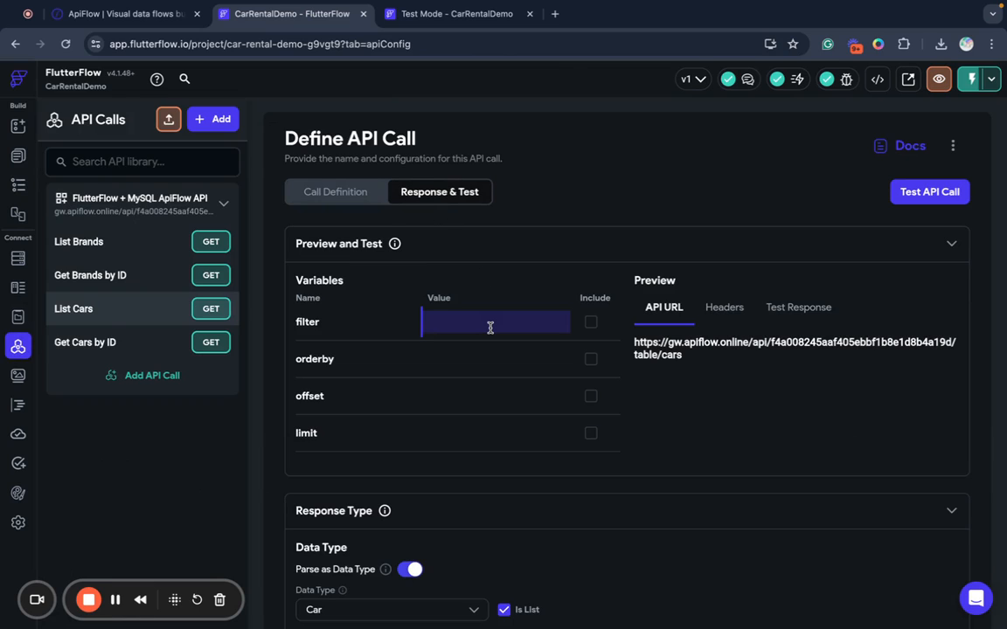
type("brand")
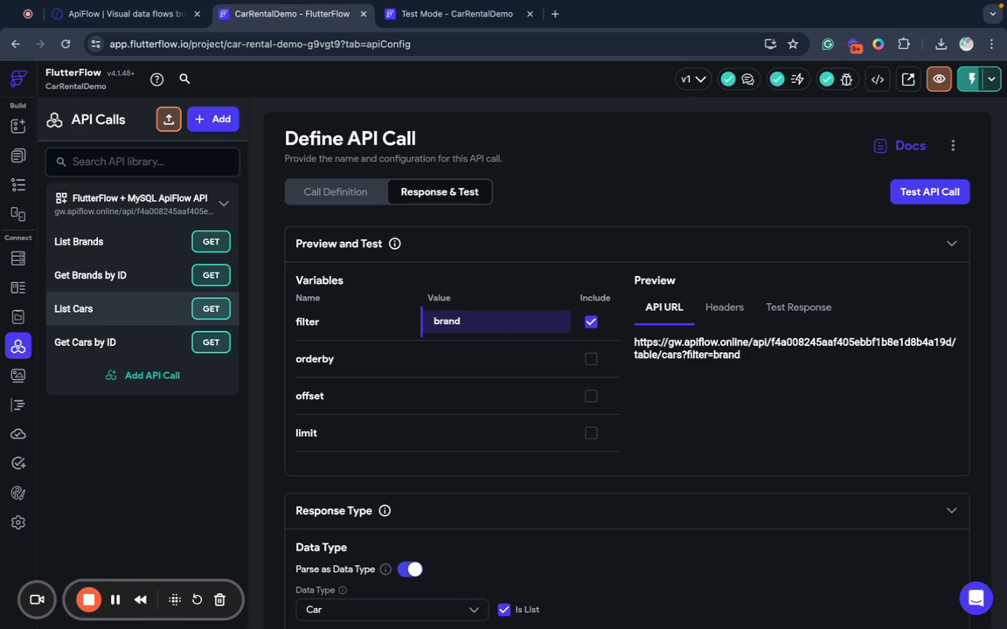
type("=1")
left_click(781, 404)
left_click(929, 194)
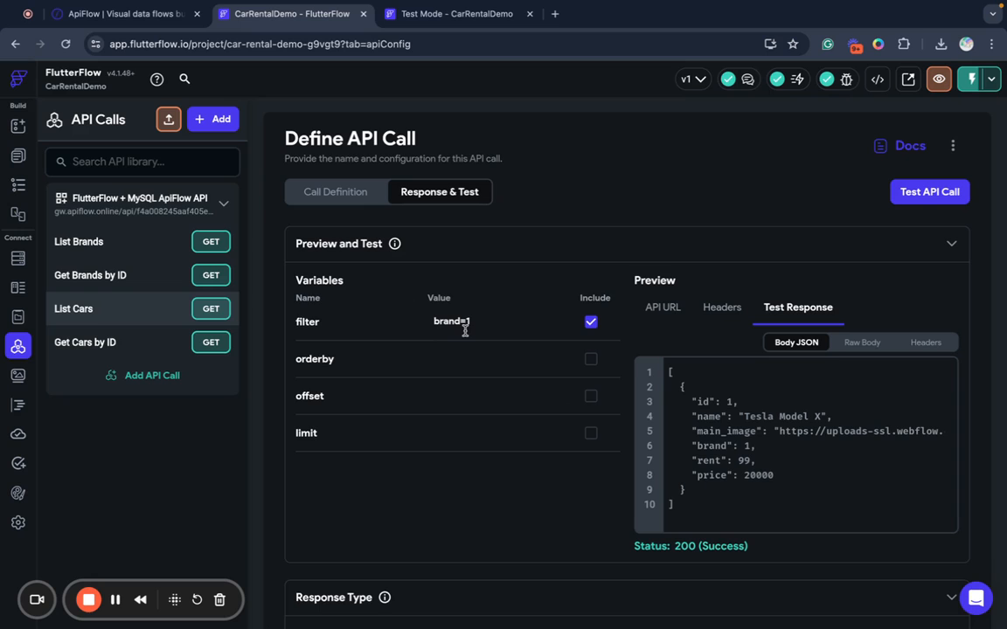
left_click(18, 124)
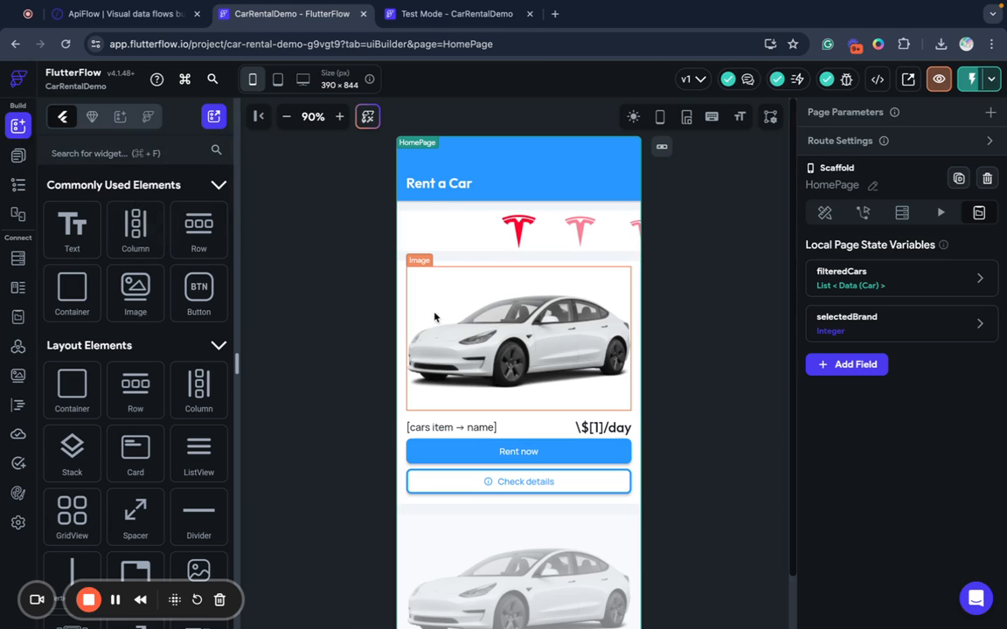
left_click(639, 309)
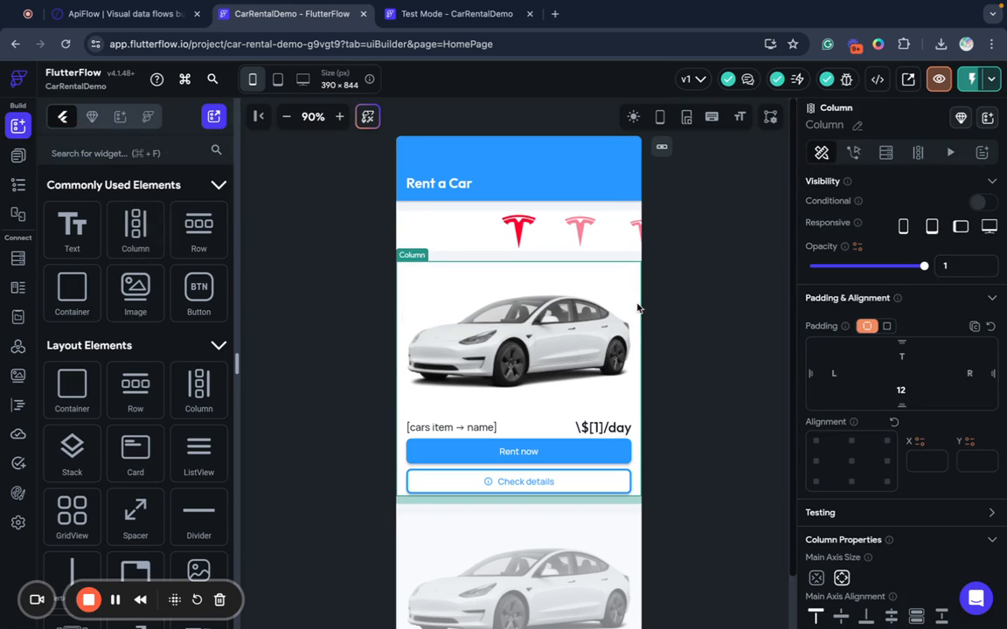
left_click(885, 152)
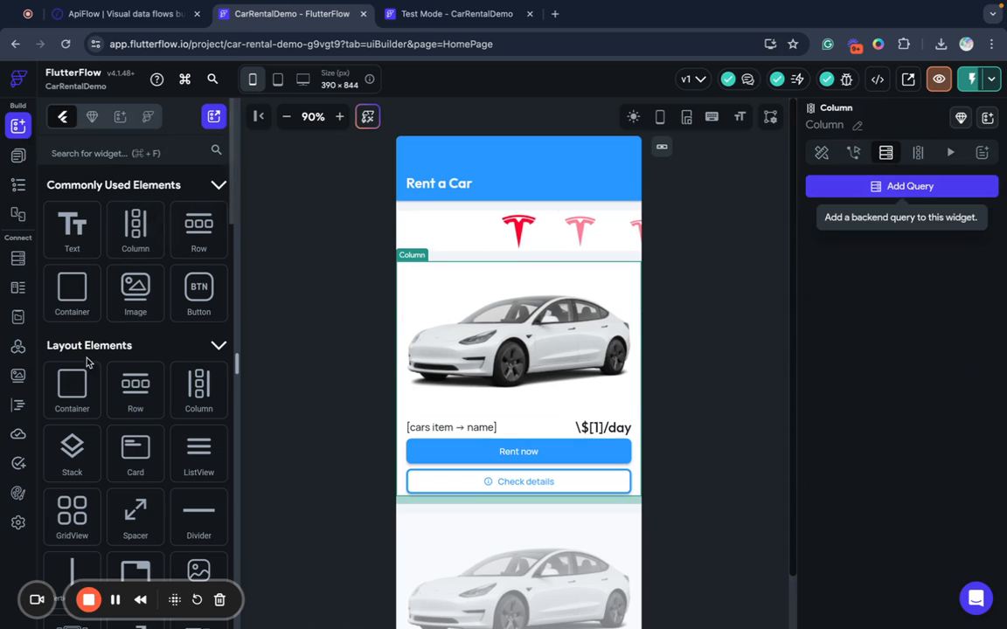
left_click(17, 346)
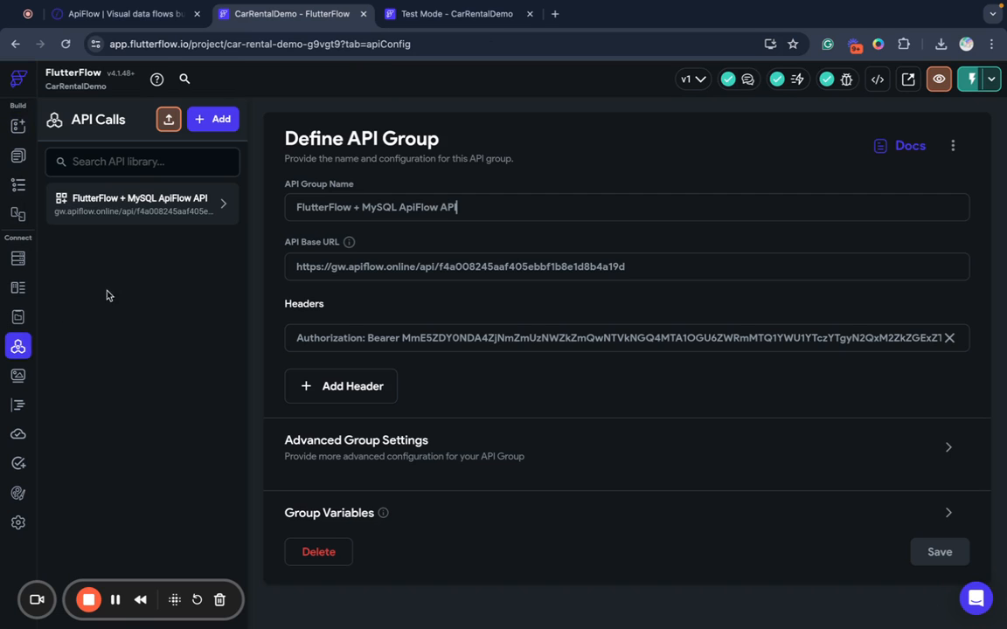
Select the HomePage's ListView in the widget tree and start a new backend query for it.
left_click(17, 125)
left_click(18, 184)
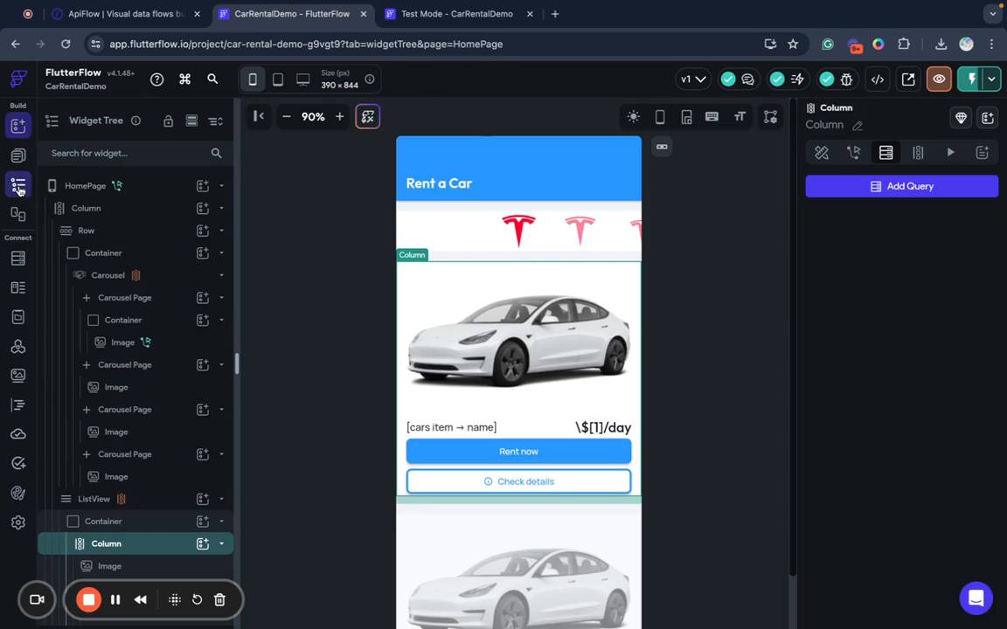
left_click(149, 499)
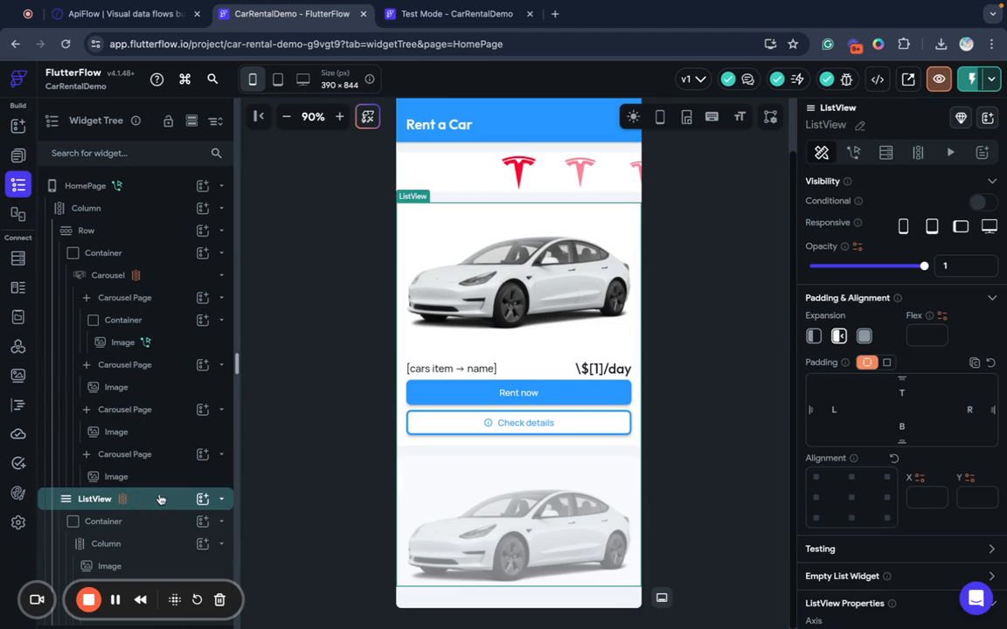
left_click(885, 157)
left_click(831, 188)
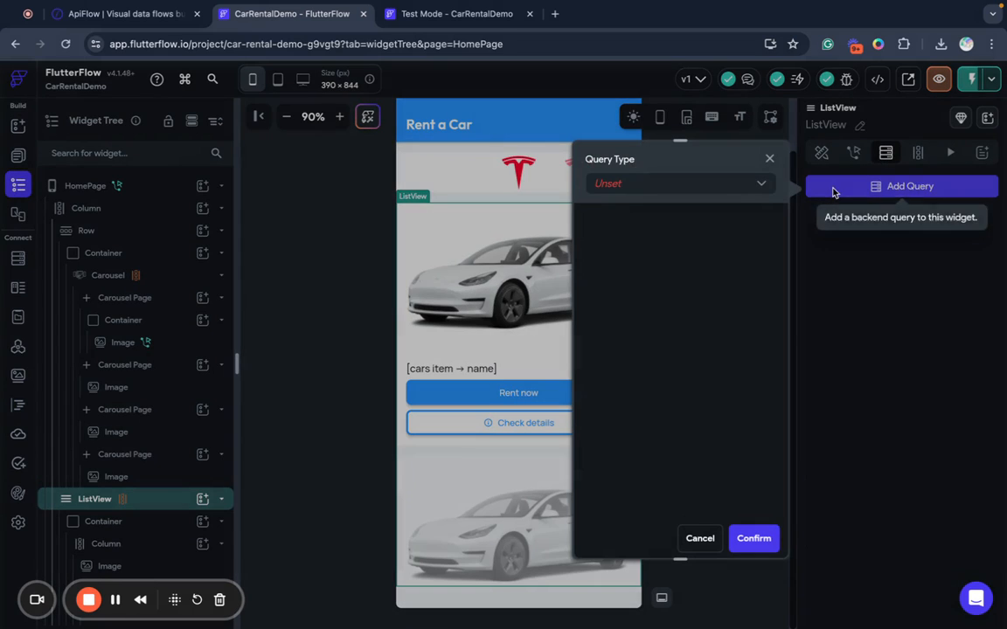
Make the query an API Call to the List Cars endpoint of the FlutterFlow + MySQL ApiFlow API group.
left_click(685, 187)
left_click(644, 247)
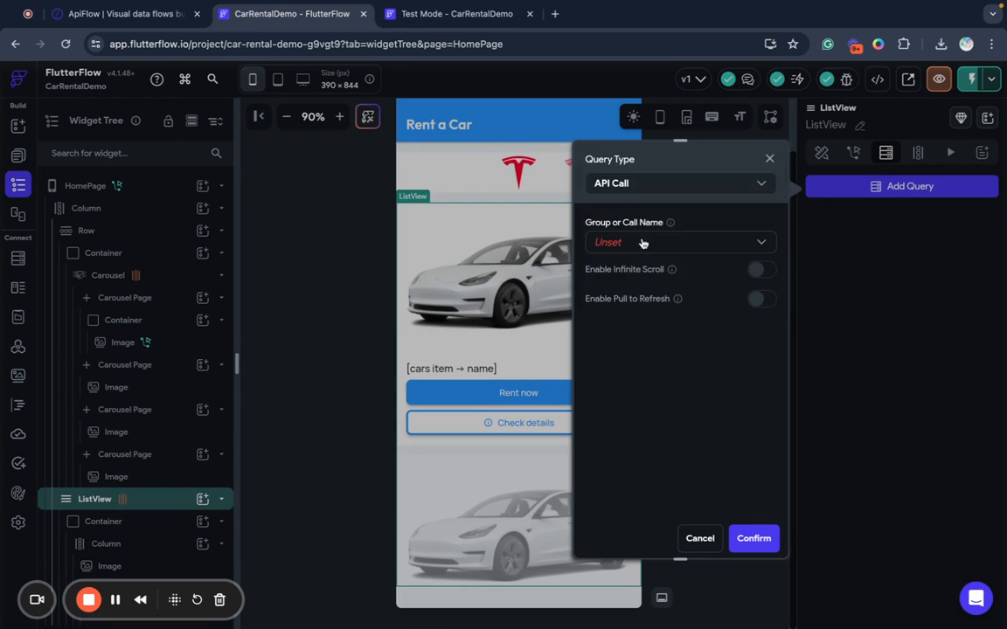
left_click(636, 248)
left_click(643, 243)
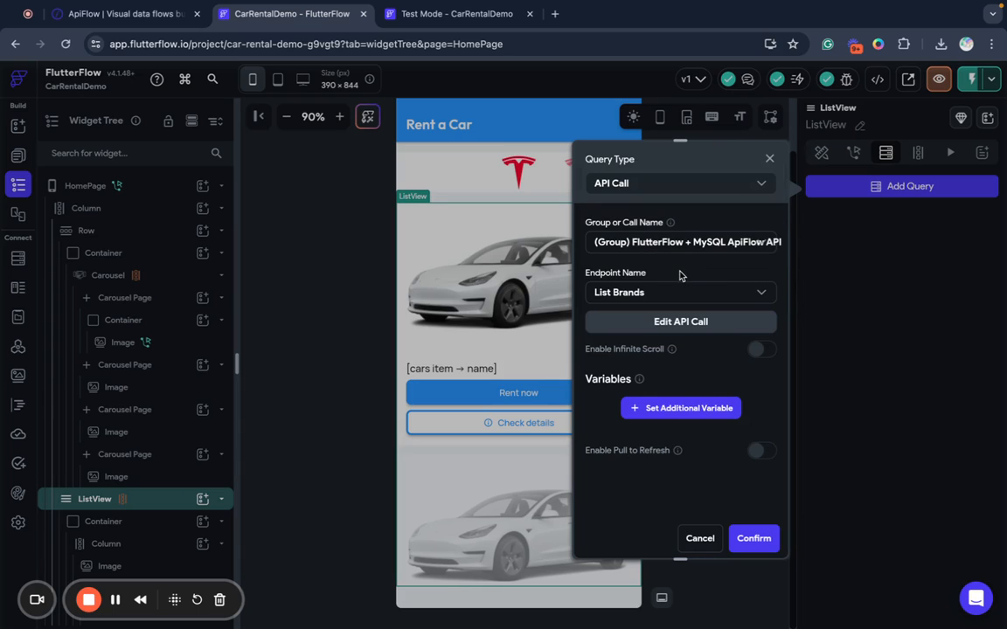
left_click(640, 295)
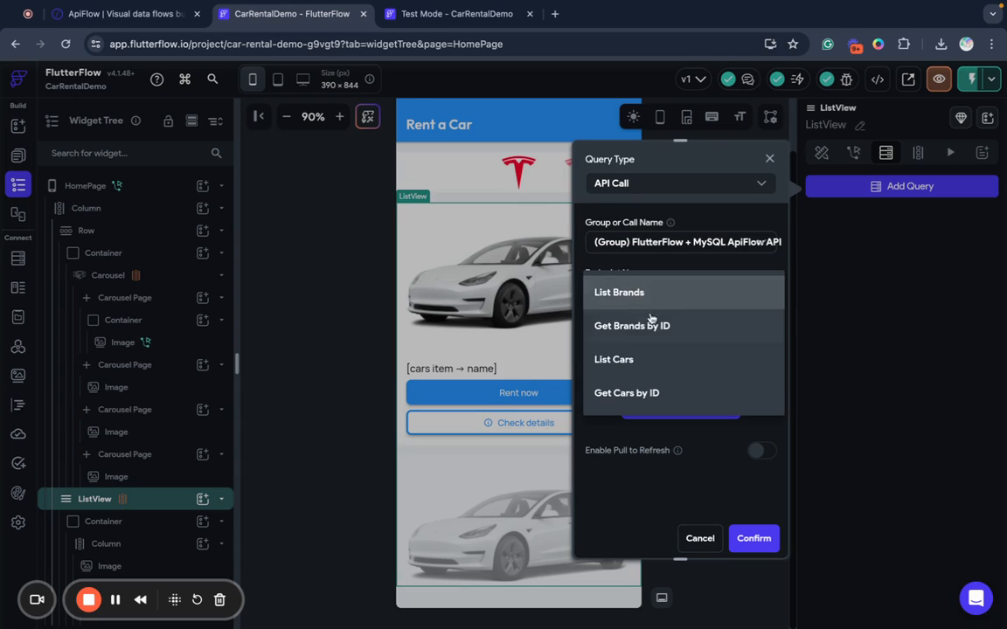
left_click(600, 358)
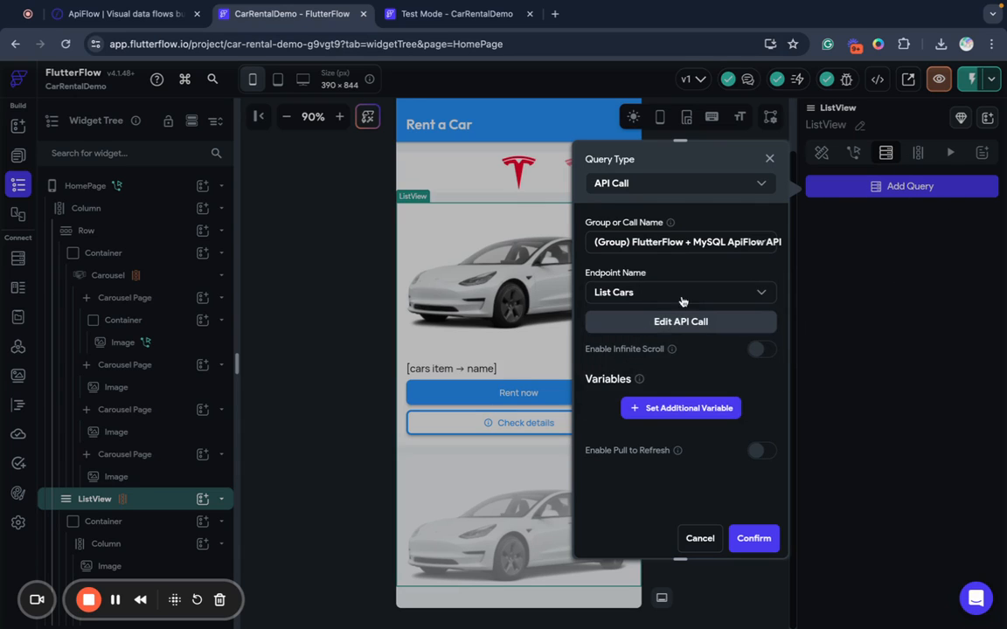
Add a variable to the List Cars query and choose filter as its parameter.
left_click(687, 408)
scroll(703, 410, "down", 2)
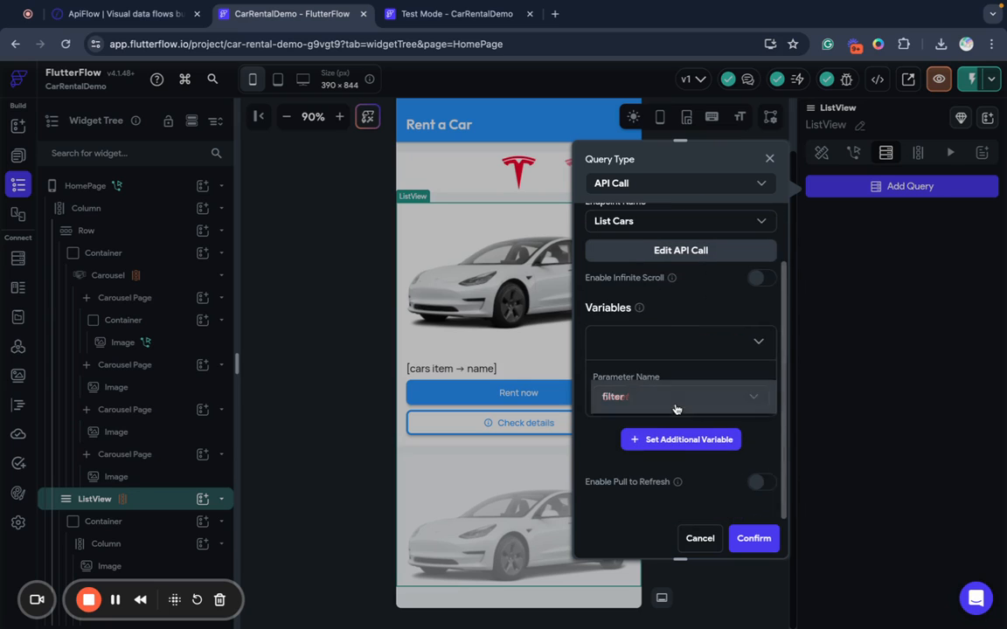
left_click(676, 409)
left_click(640, 405)
scroll(688, 385, "down", 1)
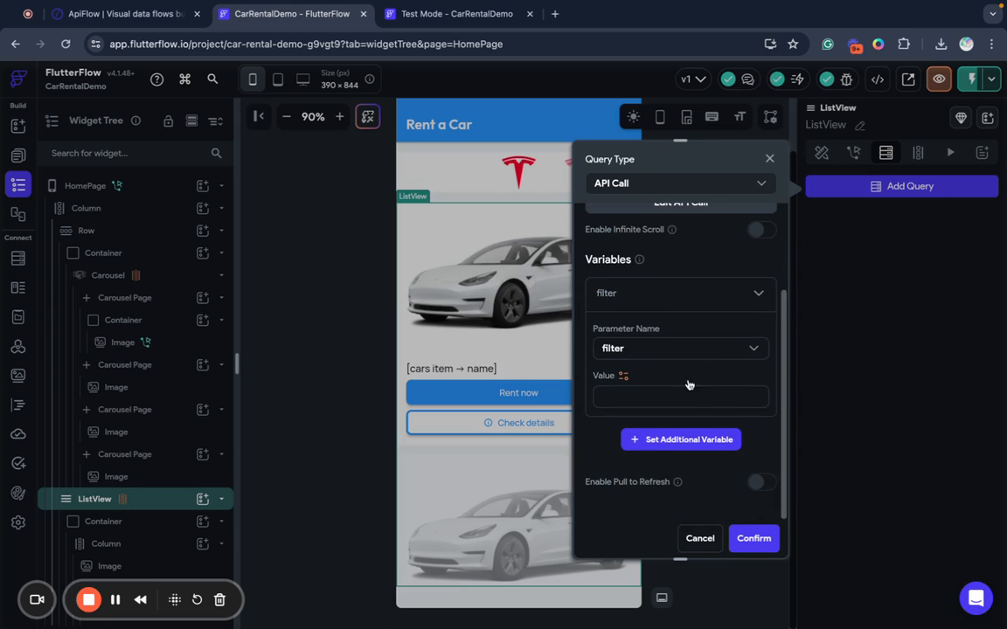
Bind the filter value to a Combine Text variable whose first text is "brand=".
left_click(624, 379)
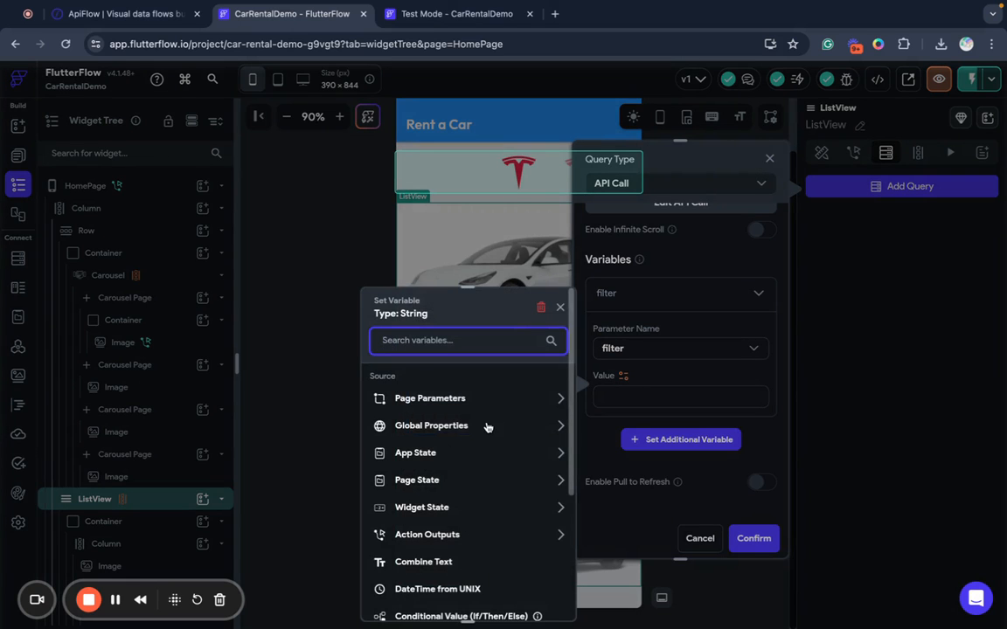
scroll(485, 425, "down", 3)
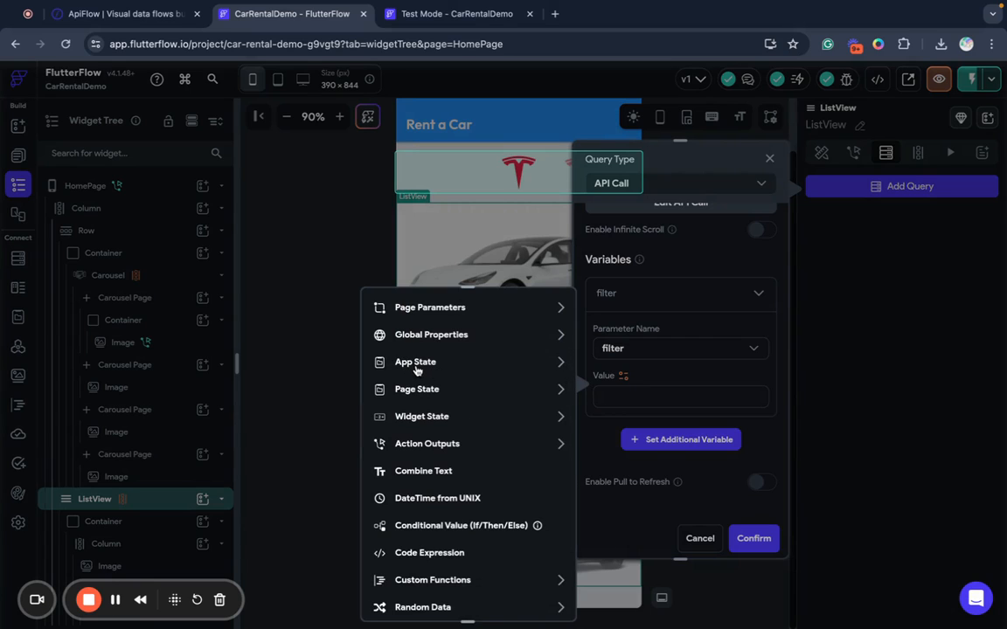
left_click(616, 402)
left_click(624, 380)
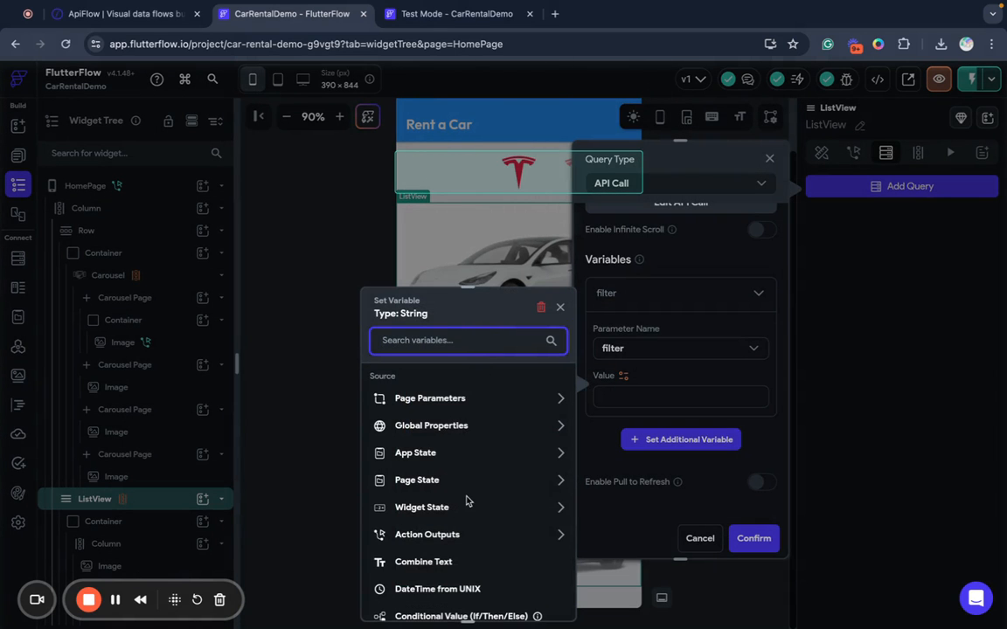
scroll(466, 501, "down", 2)
left_click(418, 493)
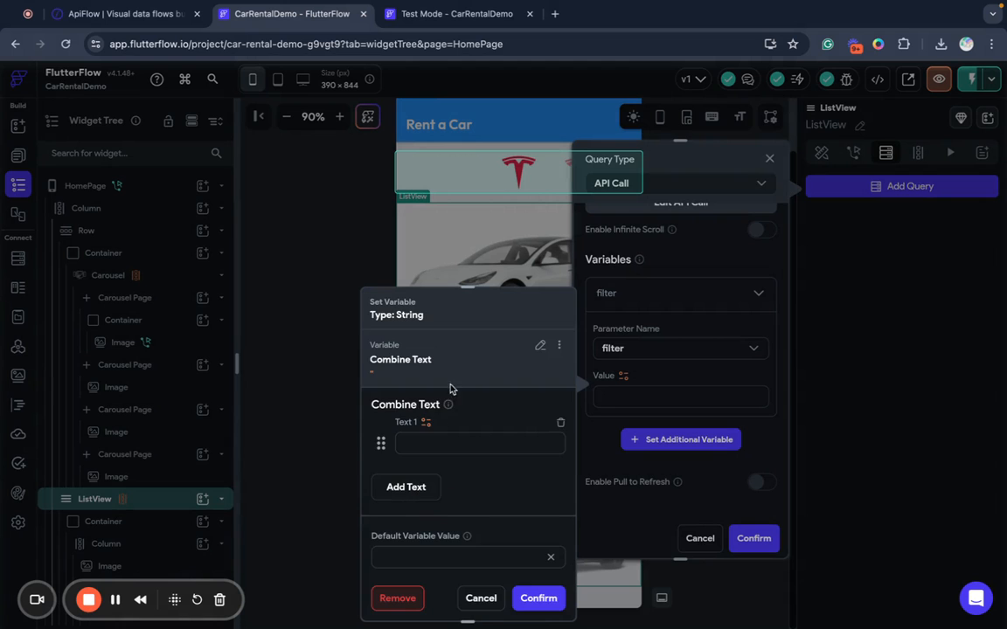
left_click(426, 424)
left_click(441, 445)
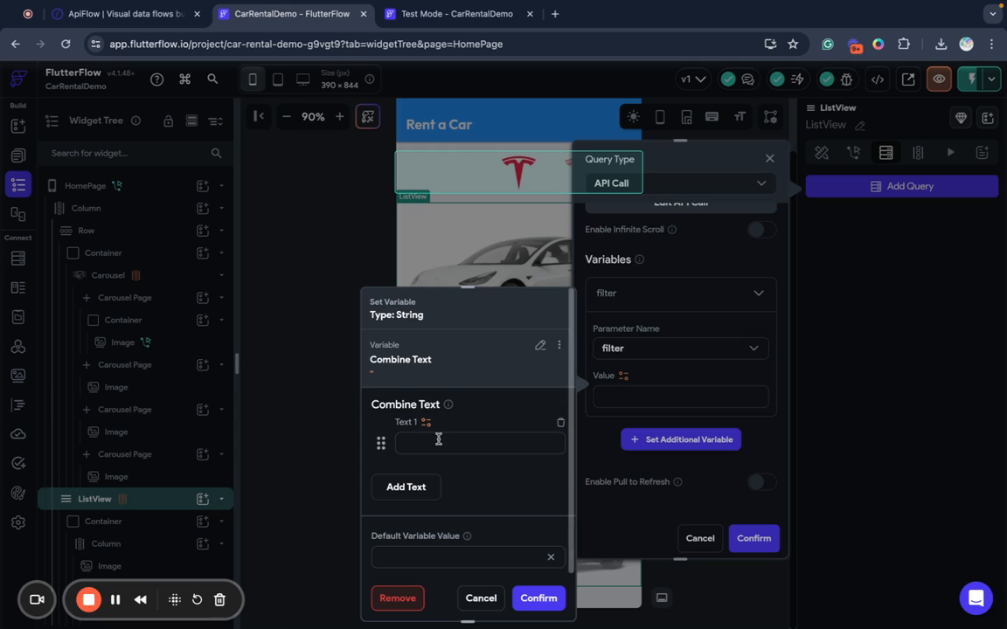
left_click(438, 440)
type("brand=")
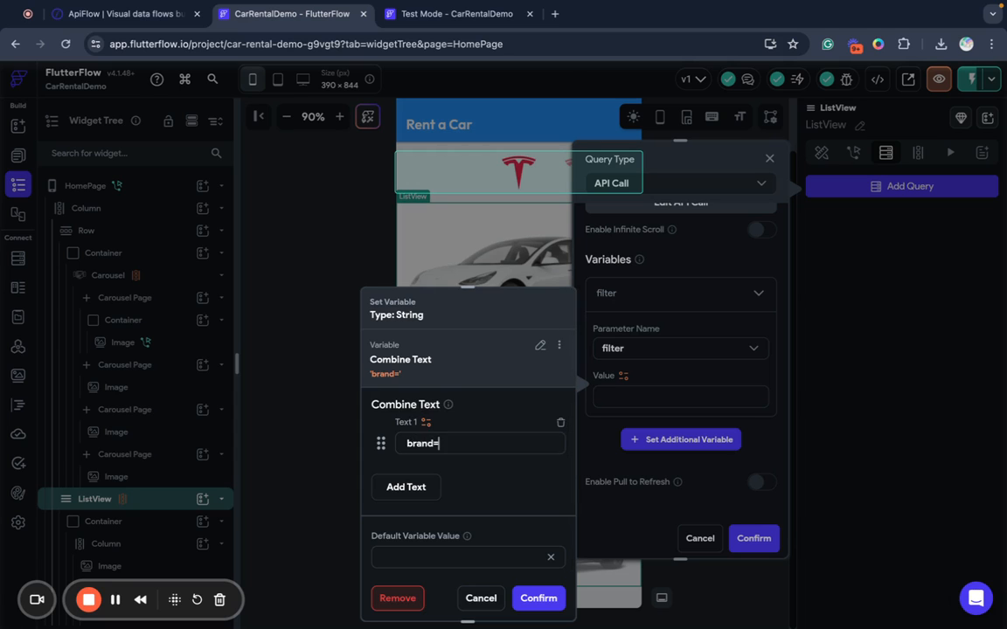
Add a second text to the combination and bind it to the selectedBrand page state.
left_click(415, 486)
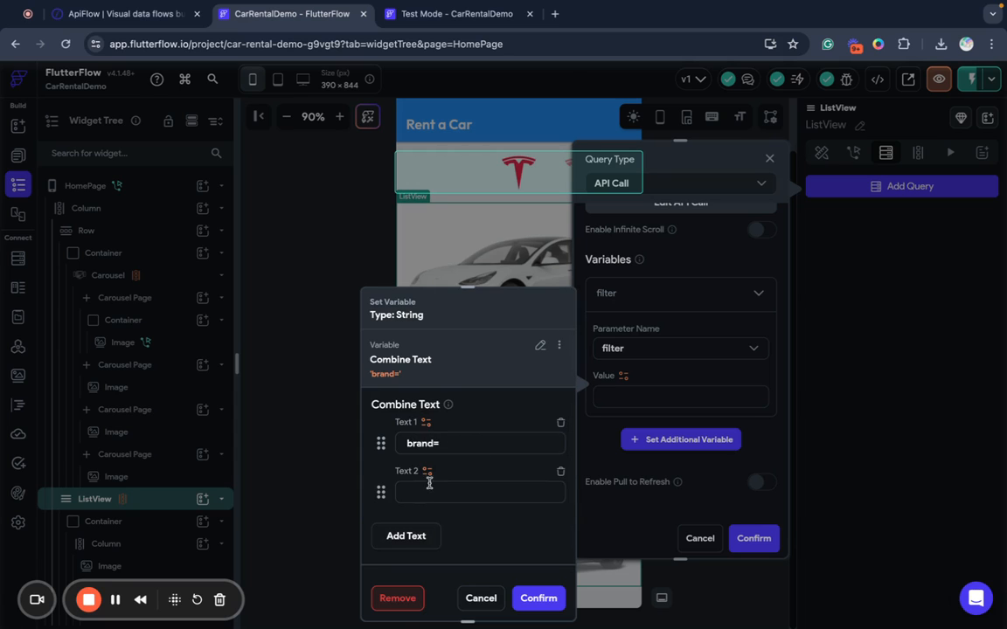
left_click(428, 472)
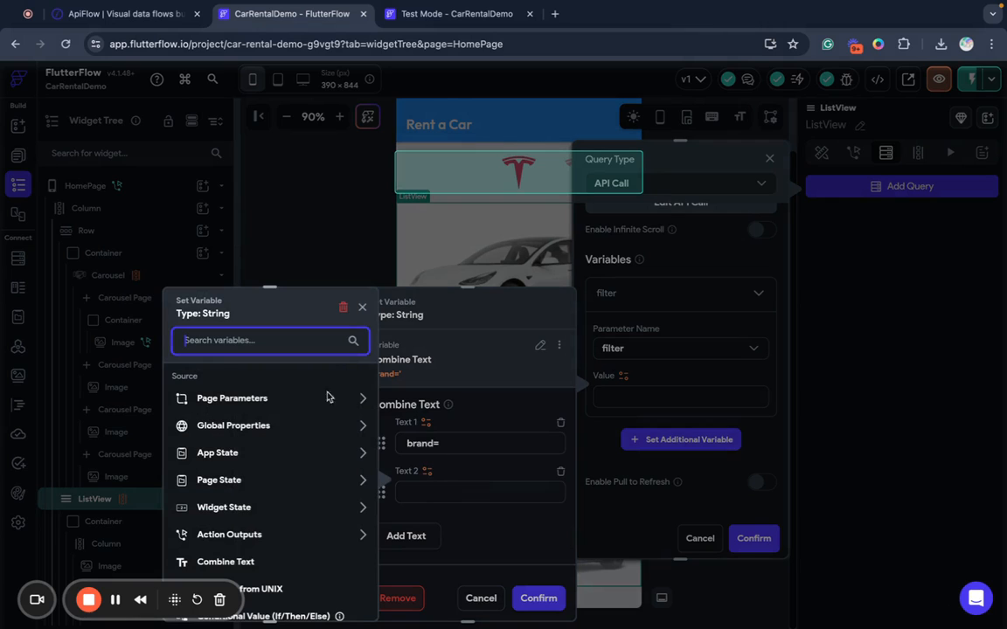
left_click(236, 482)
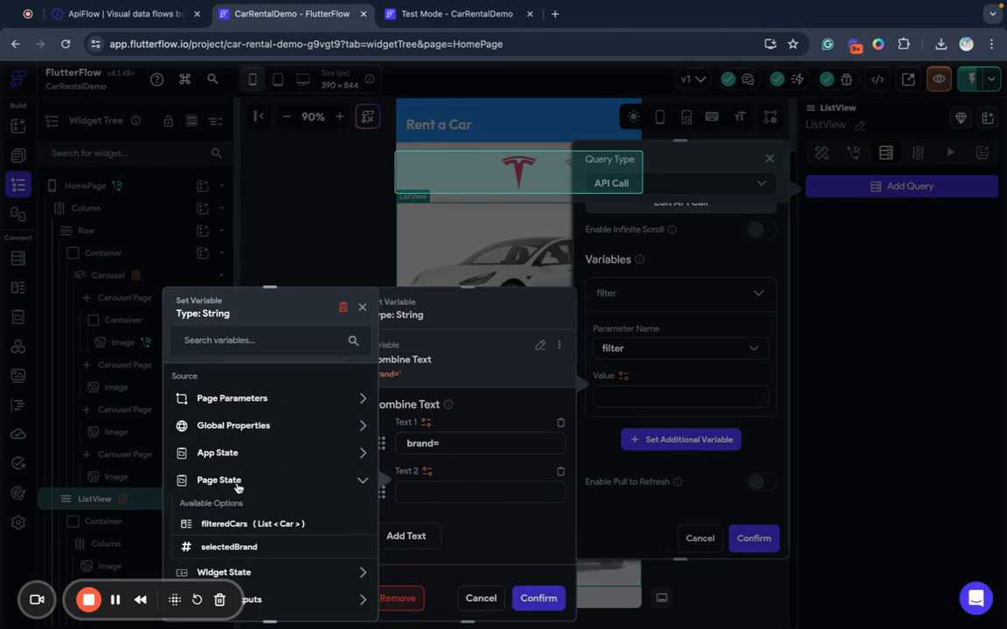
left_click(247, 549)
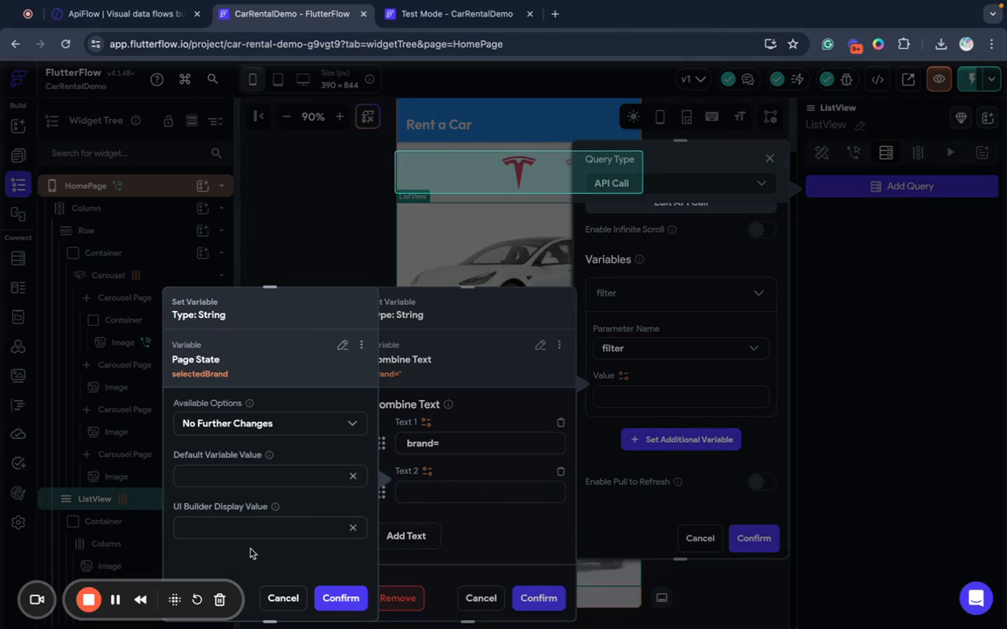
left_click(354, 598)
scroll(472, 498, "down", 2)
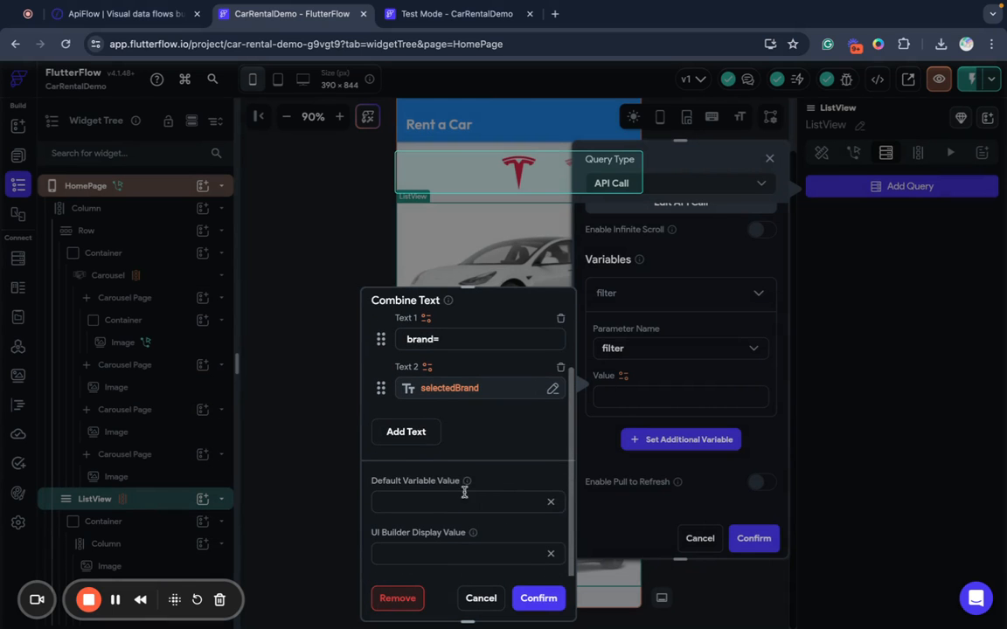
Add a third text " OR " and a fourth text bound to the selectedBrand page state.
left_click(418, 441)
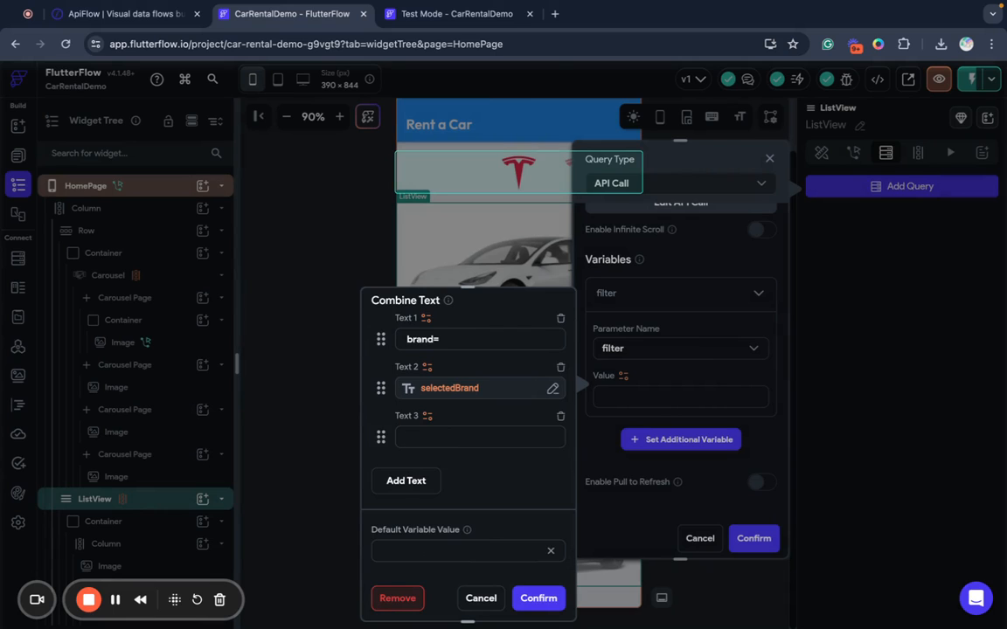
scroll(472, 440, "down", 2)
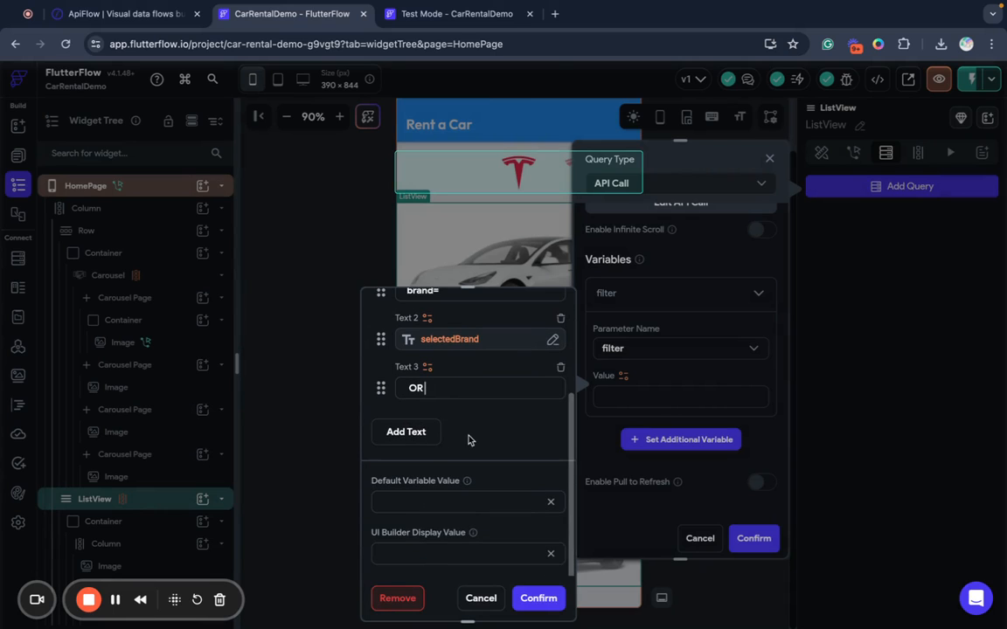
left_click(433, 437)
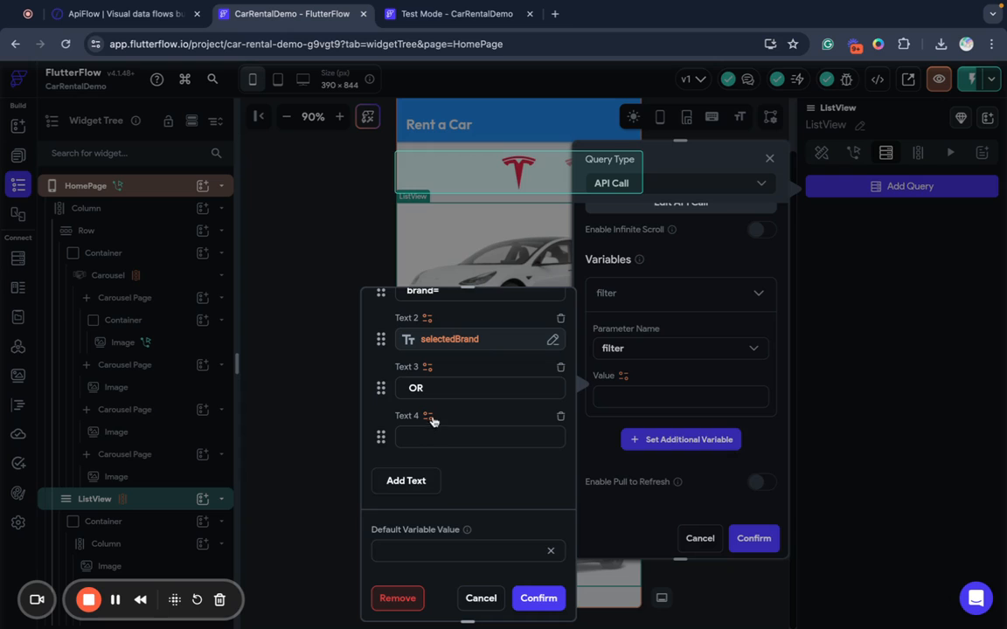
left_click(429, 417)
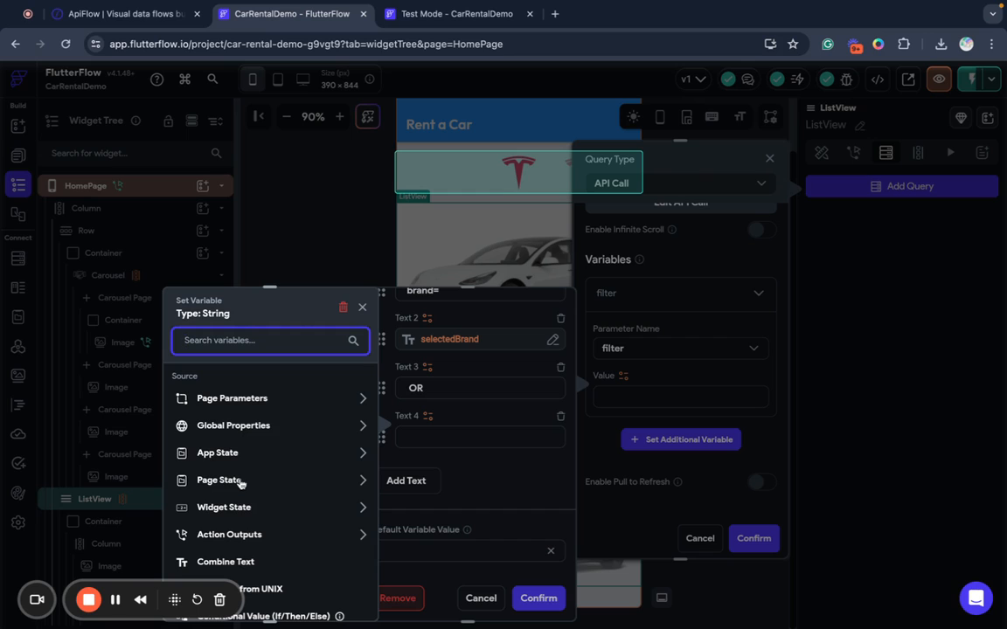
scroll(240, 483, "down", 2)
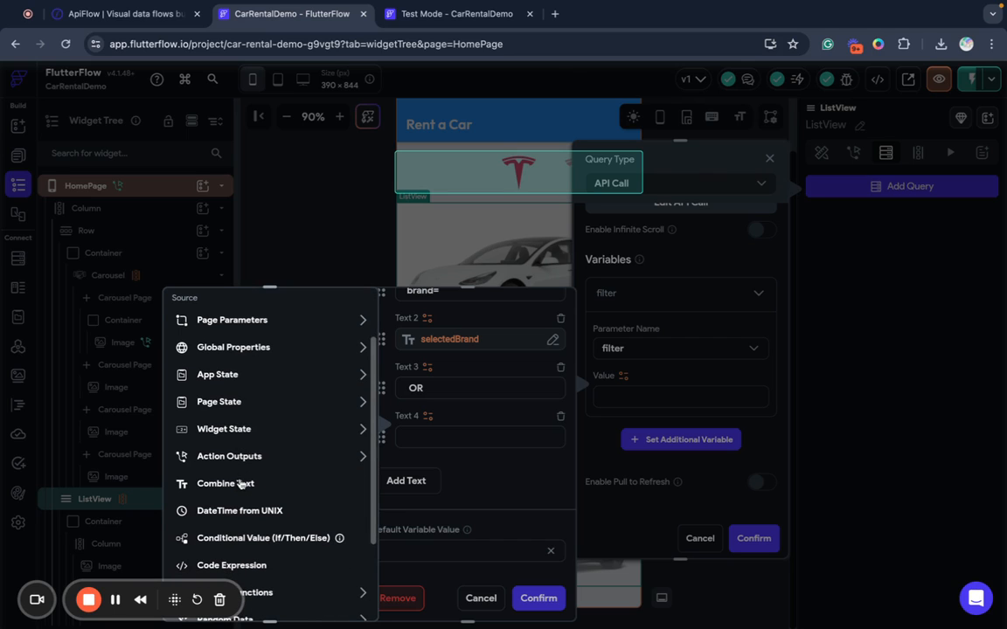
left_click(217, 404)
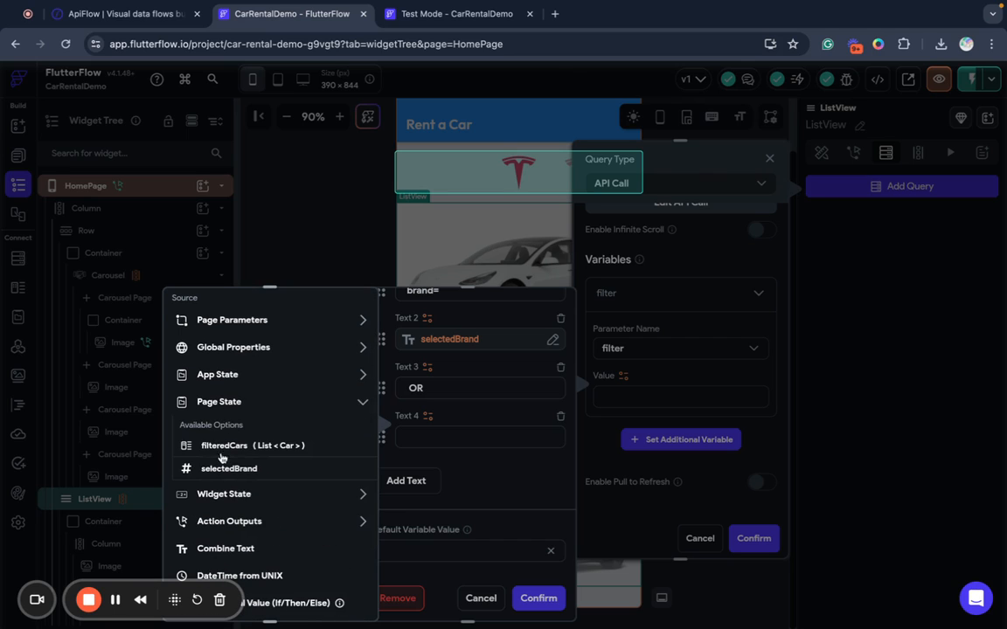
left_click(223, 470)
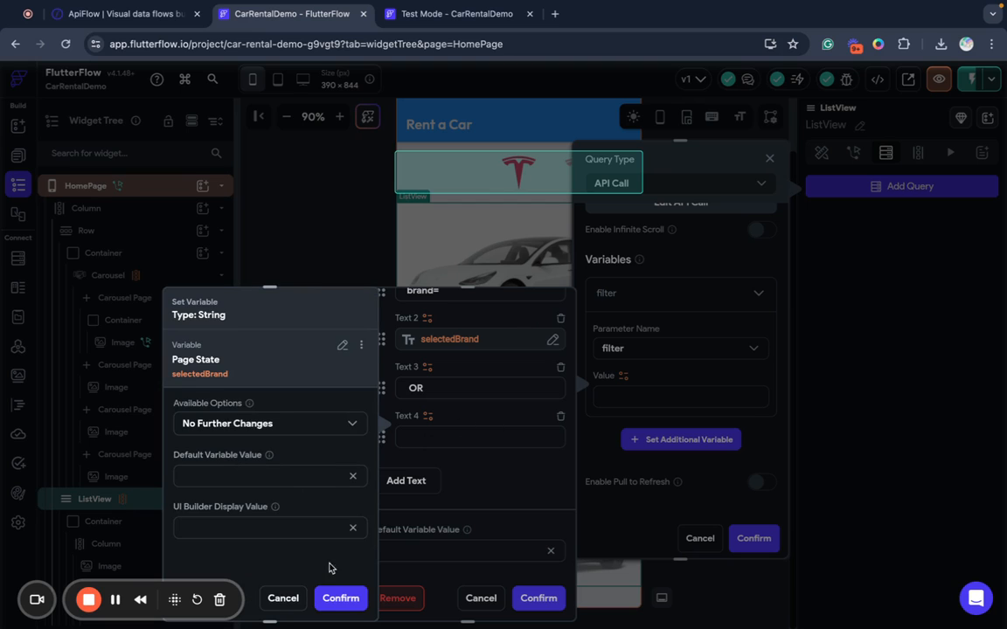
left_click(343, 597)
Add a fifth text "=0" to the combination and confirm it as the filter value.
left_click(417, 492)
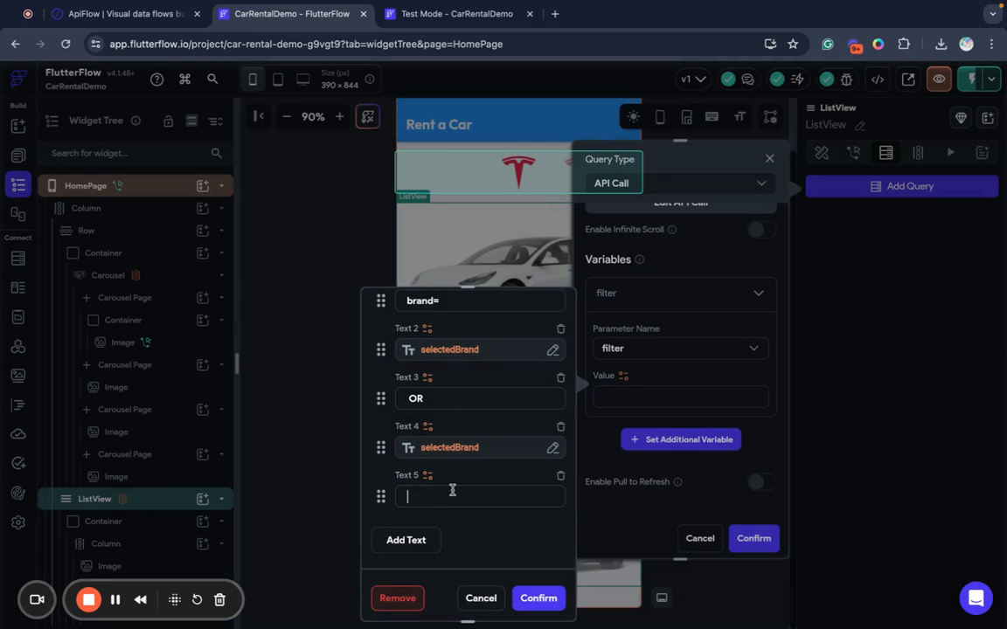
type("=0")
scroll(499, 517, "up", 3)
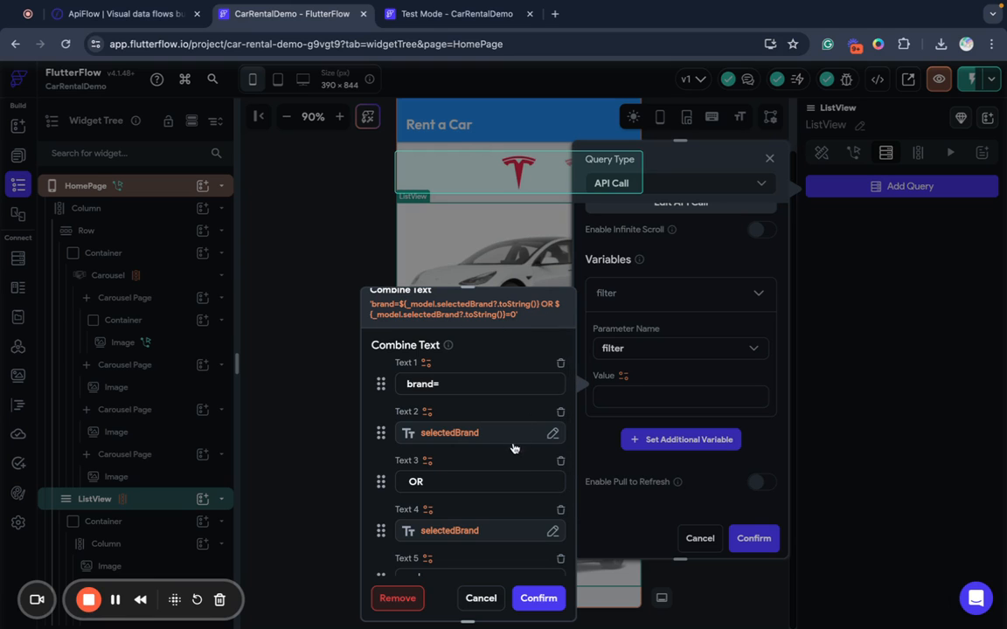
scroll(513, 447, "down", 5)
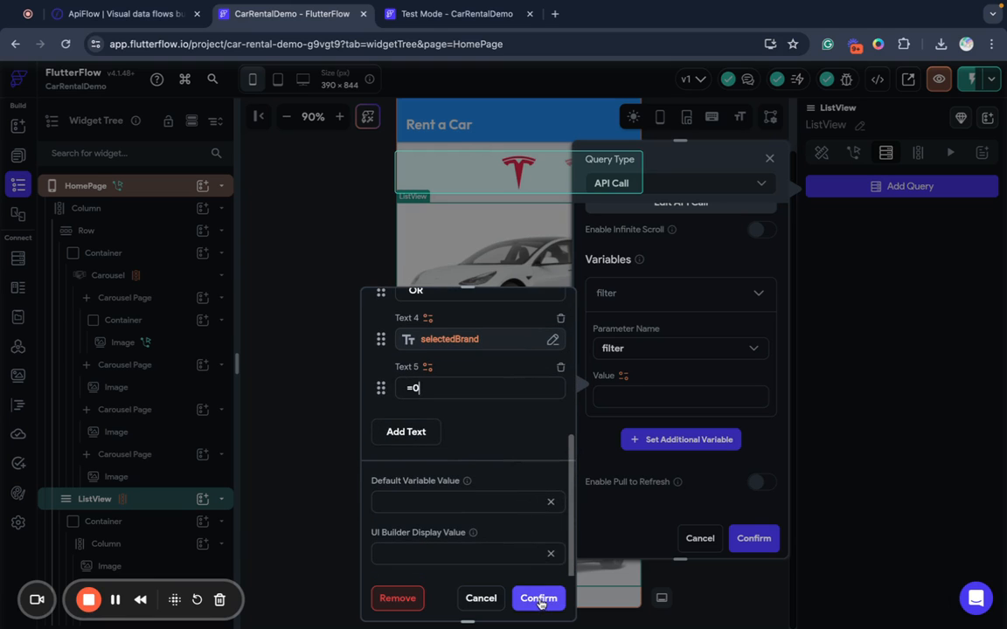
left_click(538, 598)
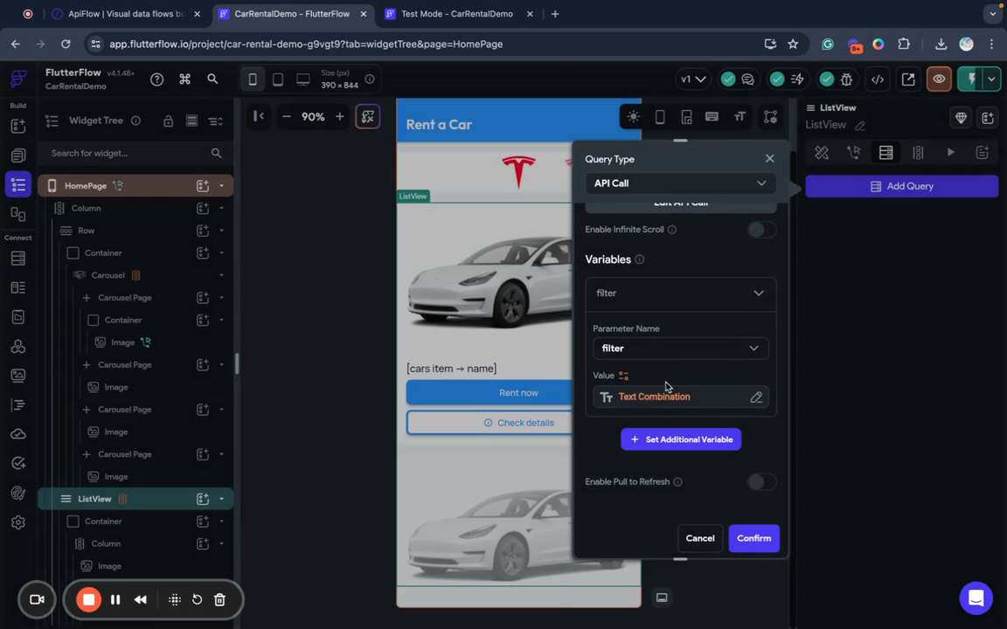
Confirm the ListView's List Cars backend query and review its saved settings.
left_click(753, 540)
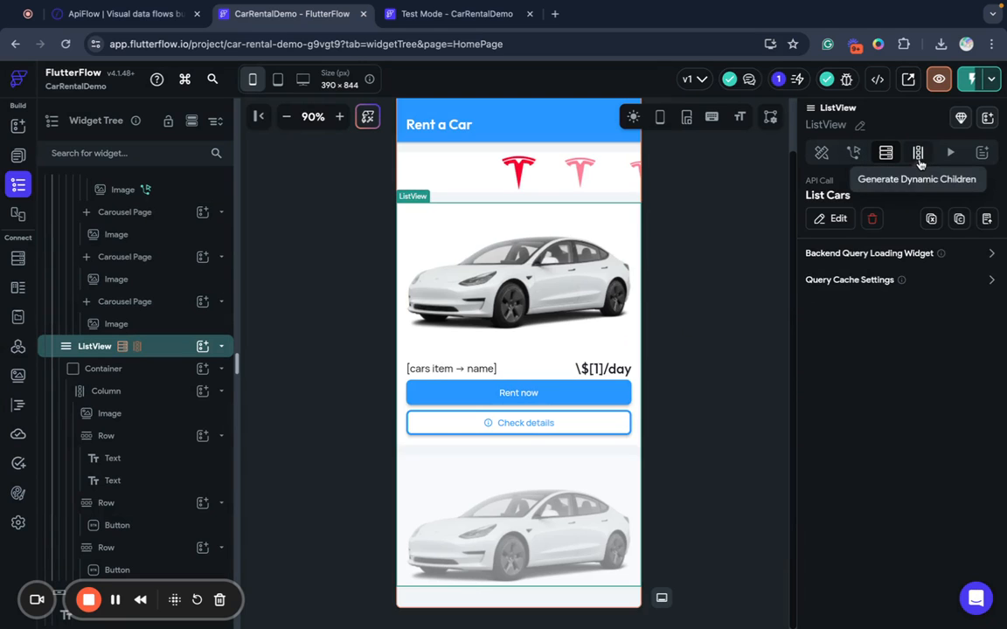
left_click(830, 219)
scroll(691, 410, "down", 1)
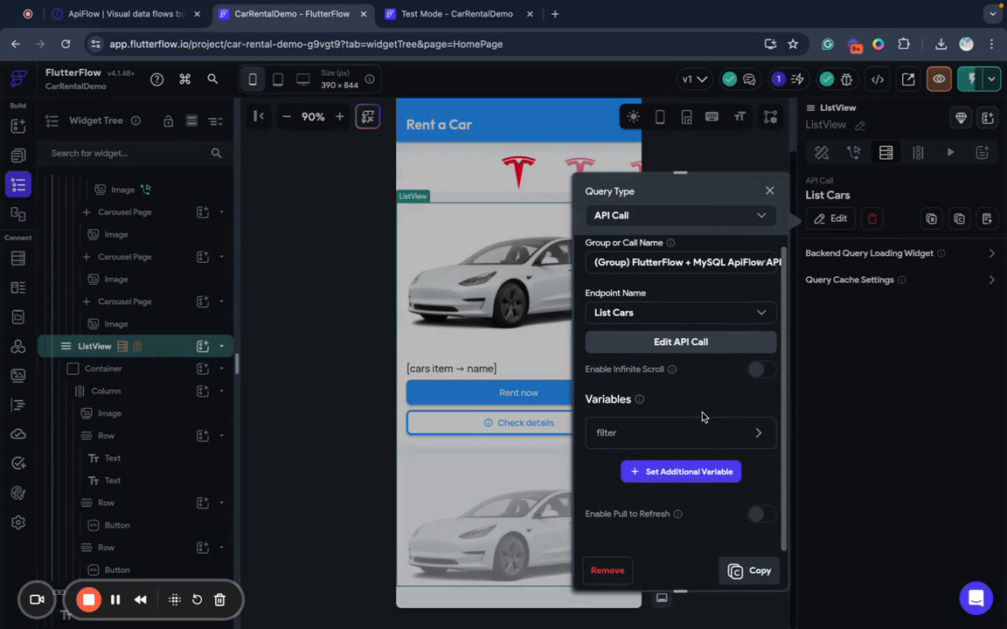
scroll(631, 253, "up", 1)
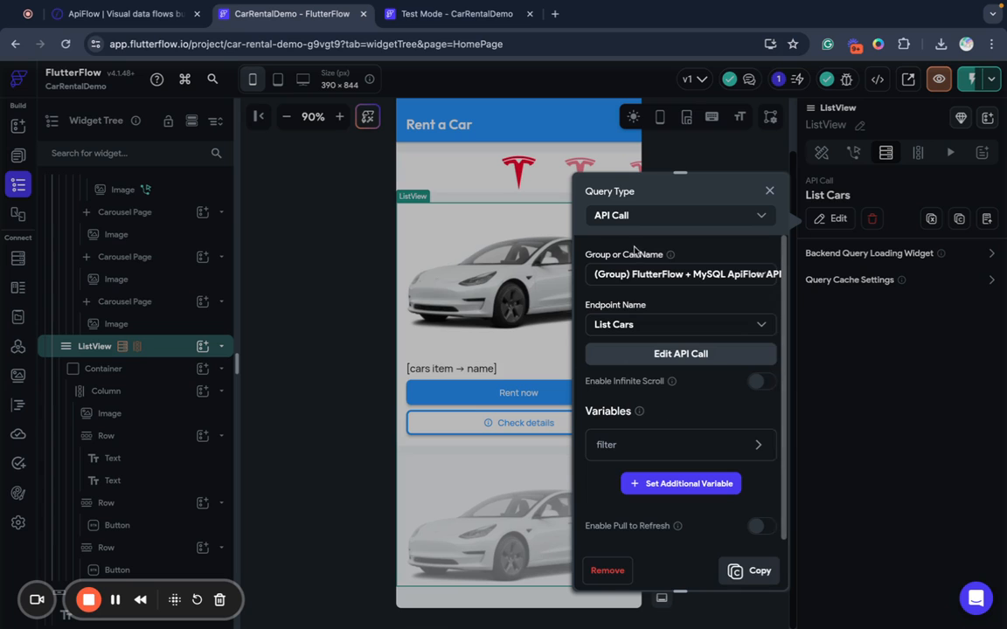
left_click(804, 442)
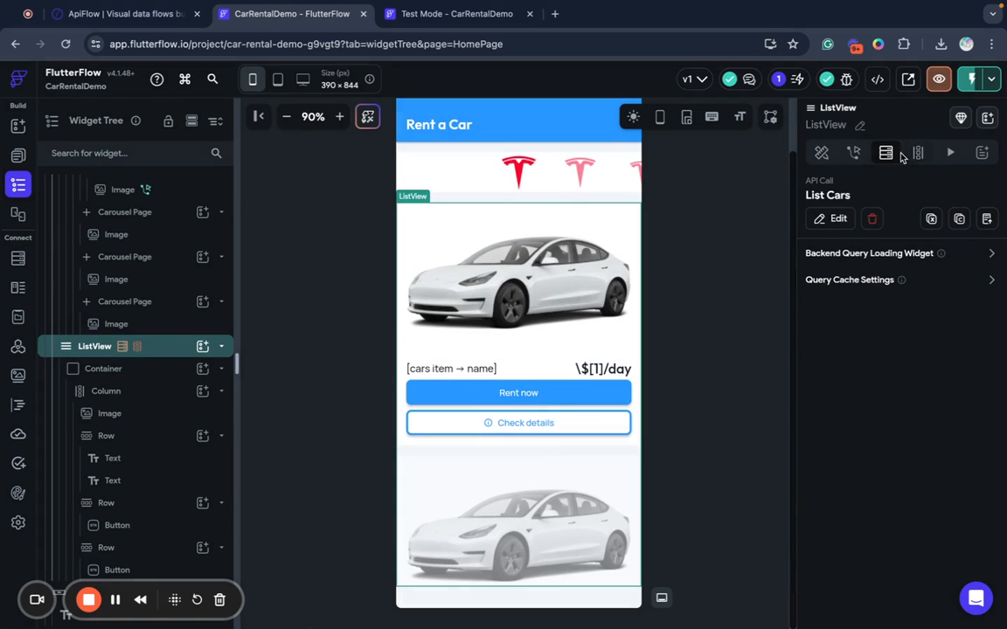
Change the source of the ListView's dynamic children to the List Cars Response as Data Type and save it.
left_click(914, 153)
left_click(871, 315)
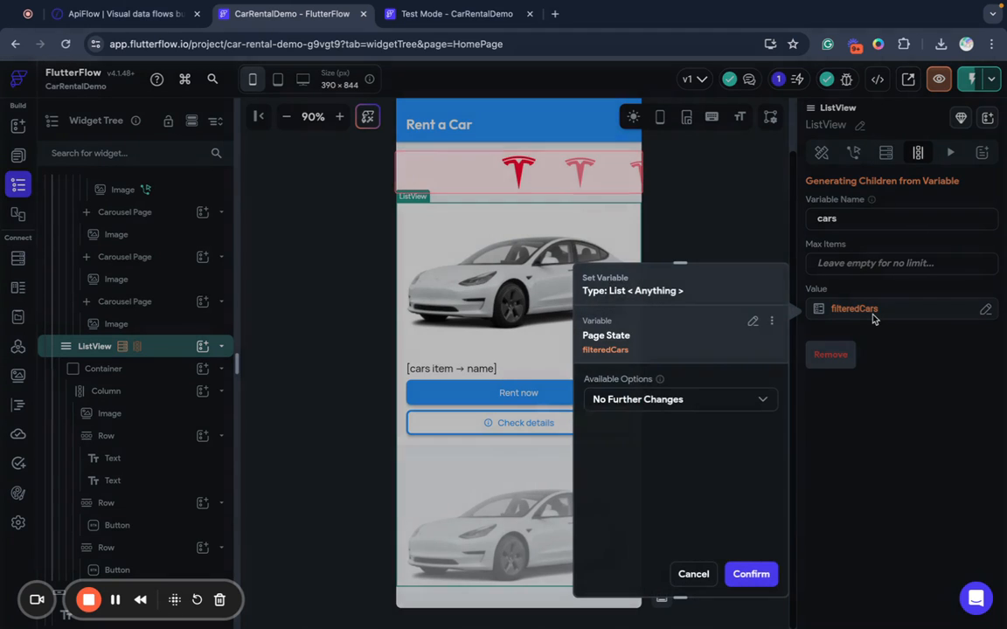
left_click(751, 323)
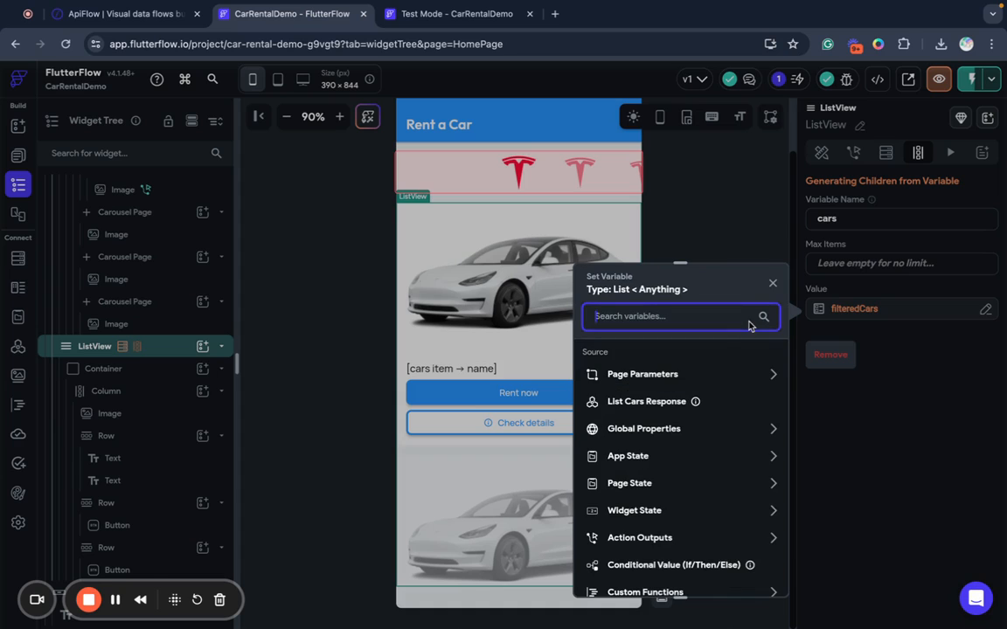
left_click(624, 403)
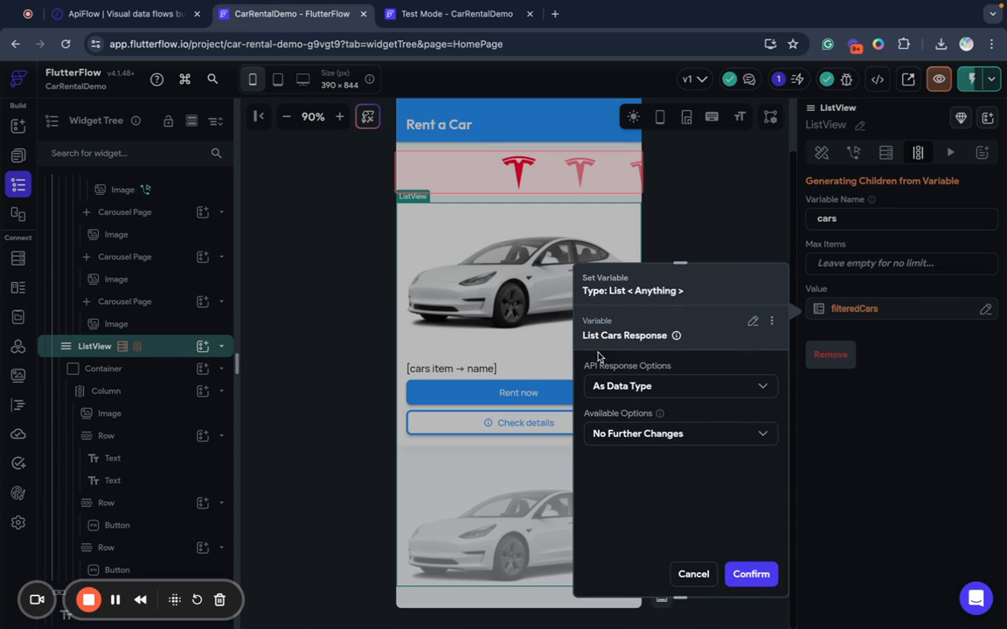
left_click(751, 573)
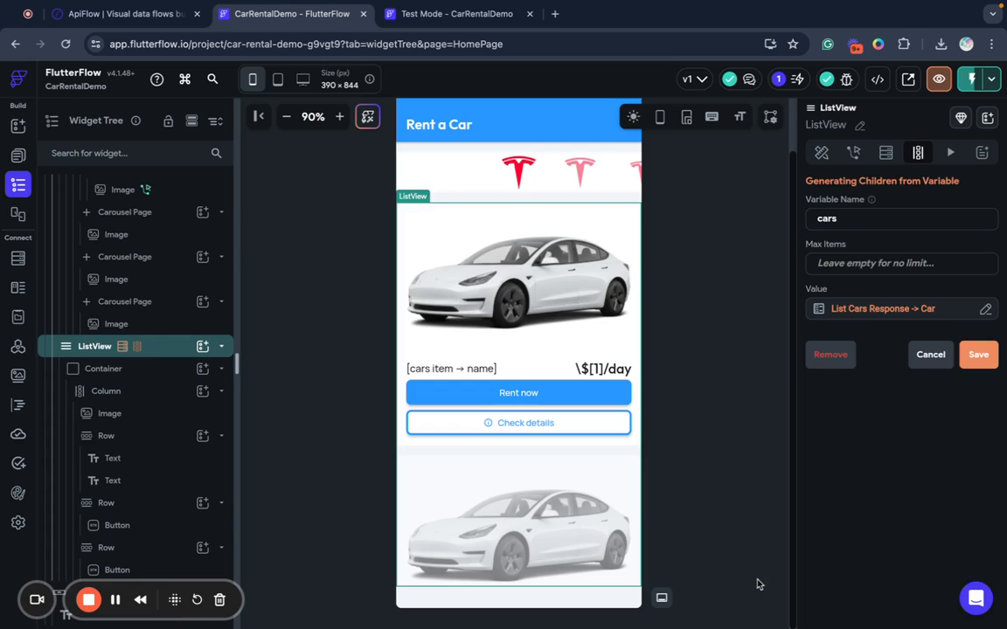
left_click(974, 355)
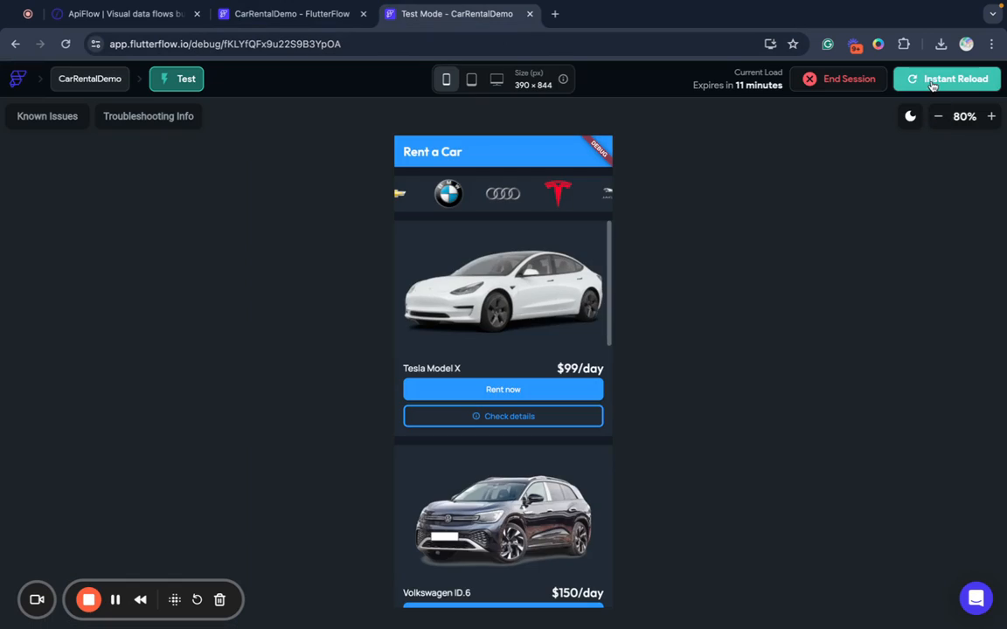
Reload the app in Test Mode and look through the list of rental cars.
left_click(932, 85)
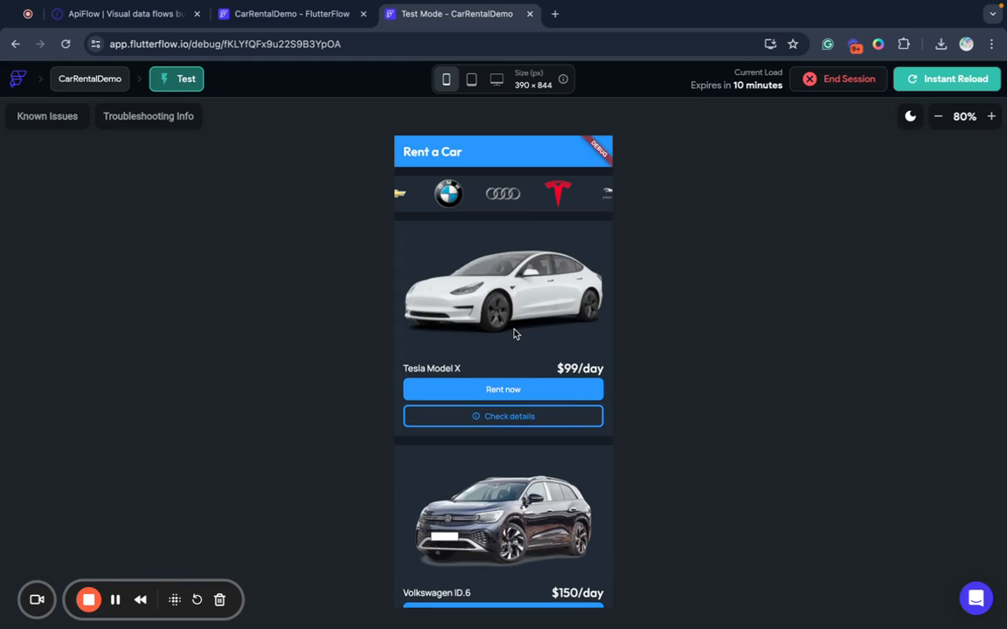
scroll(551, 425, "down", 3)
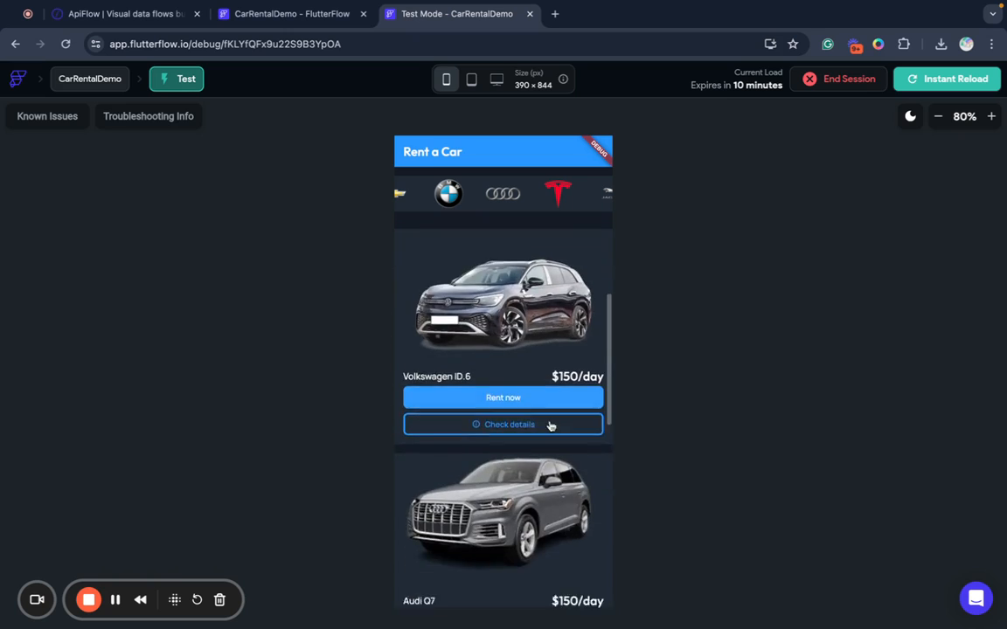
scroll(563, 362, "down", 5)
scroll(564, 362, "up", 7)
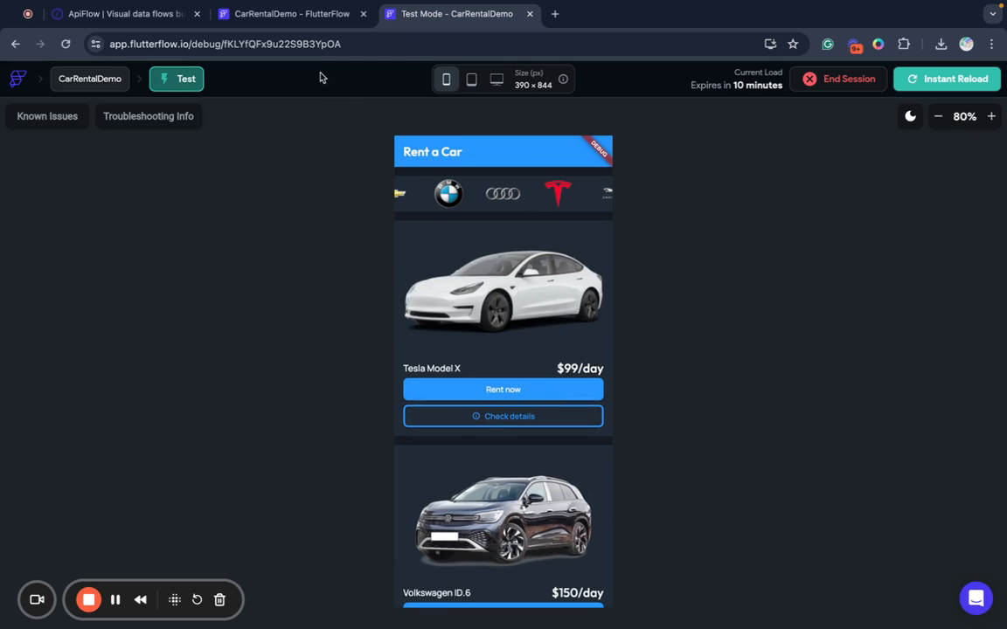
Back in the FlutterFlow project, add the selectedBrand field with update type Set Value to the carousel logo image's On Tap Update Page State action.
left_click(288, 19)
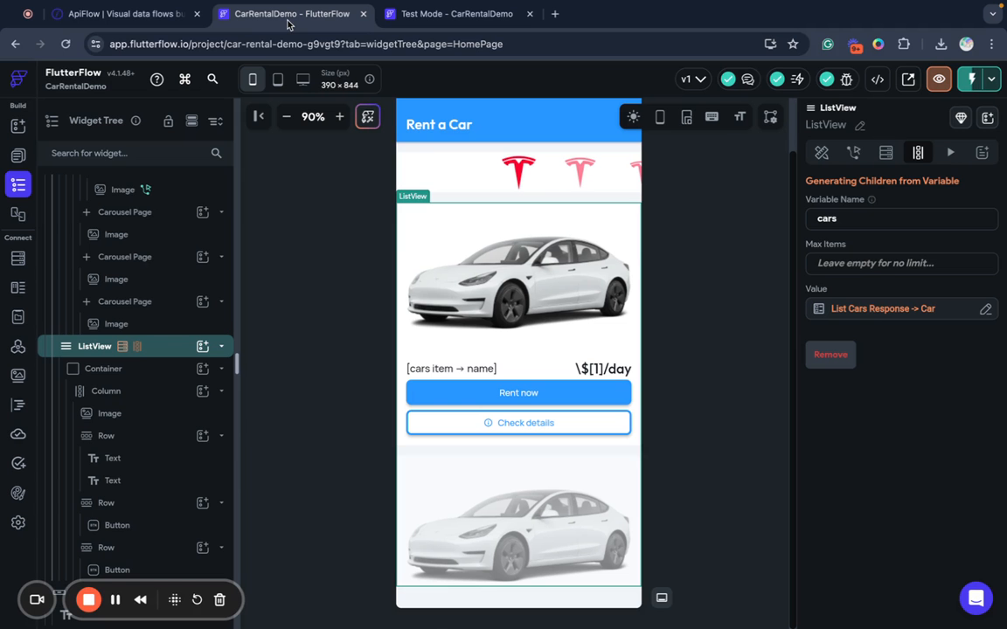
left_click(540, 173)
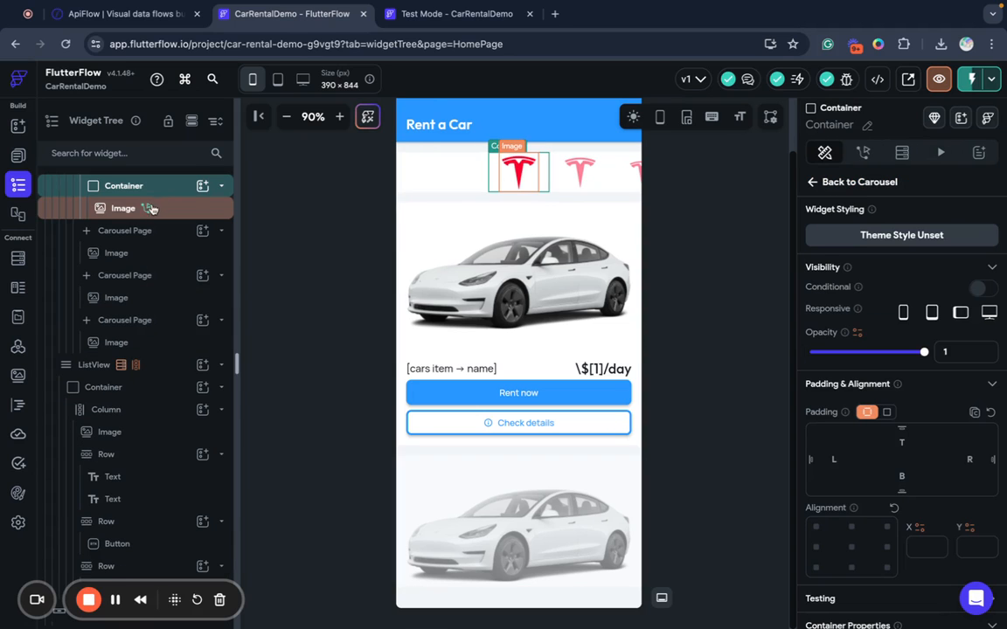
left_click(123, 208)
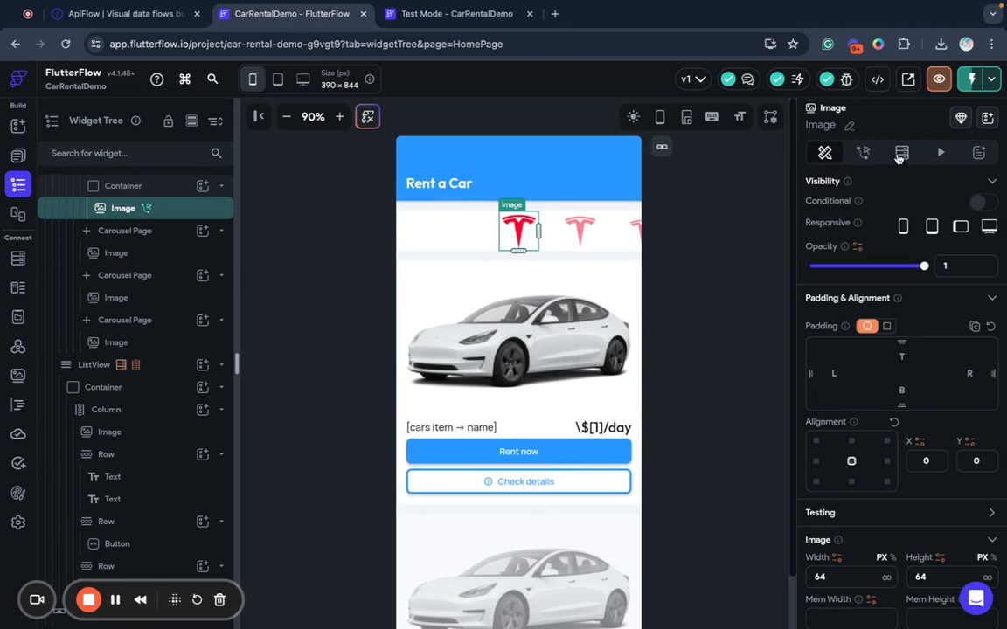
left_click(865, 153)
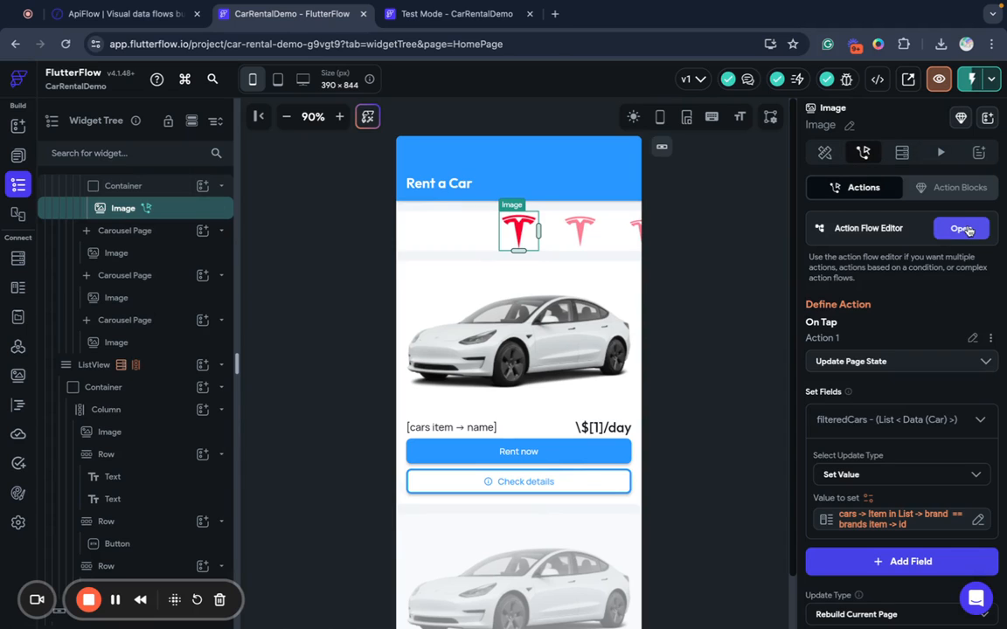
left_click(961, 229)
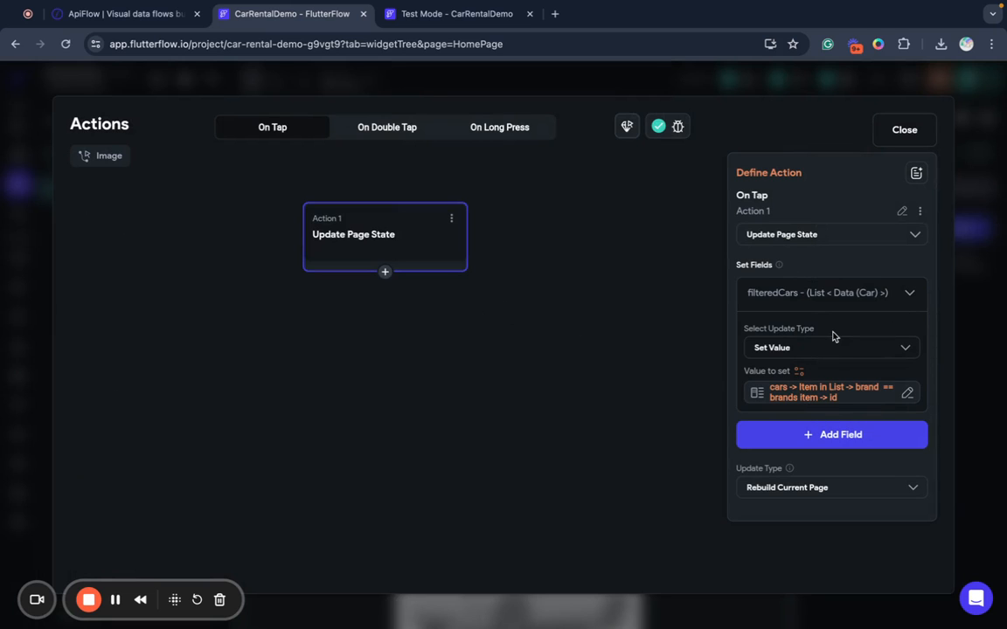
left_click(817, 440)
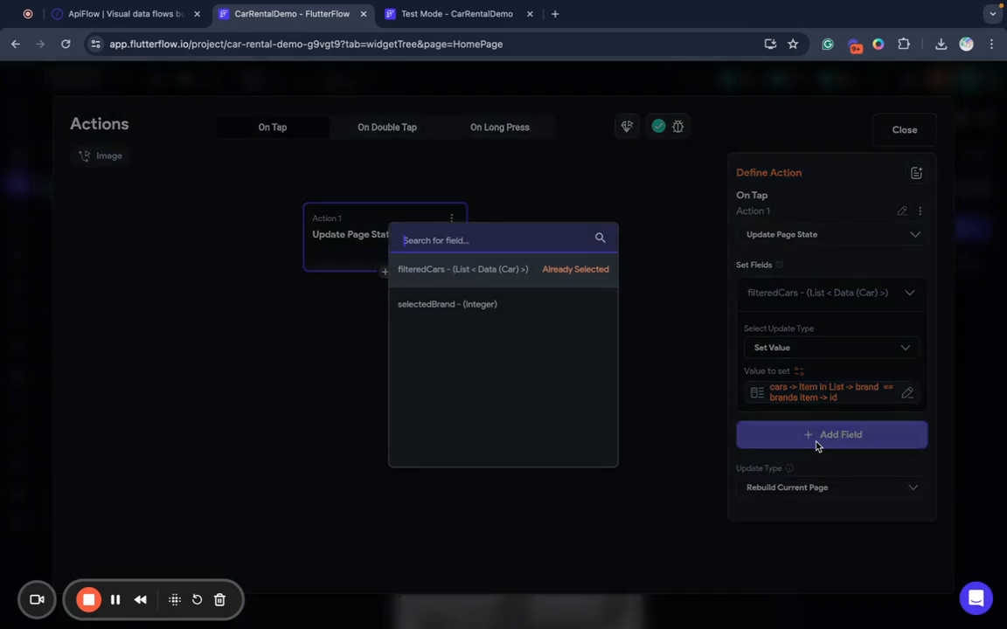
left_click(427, 305)
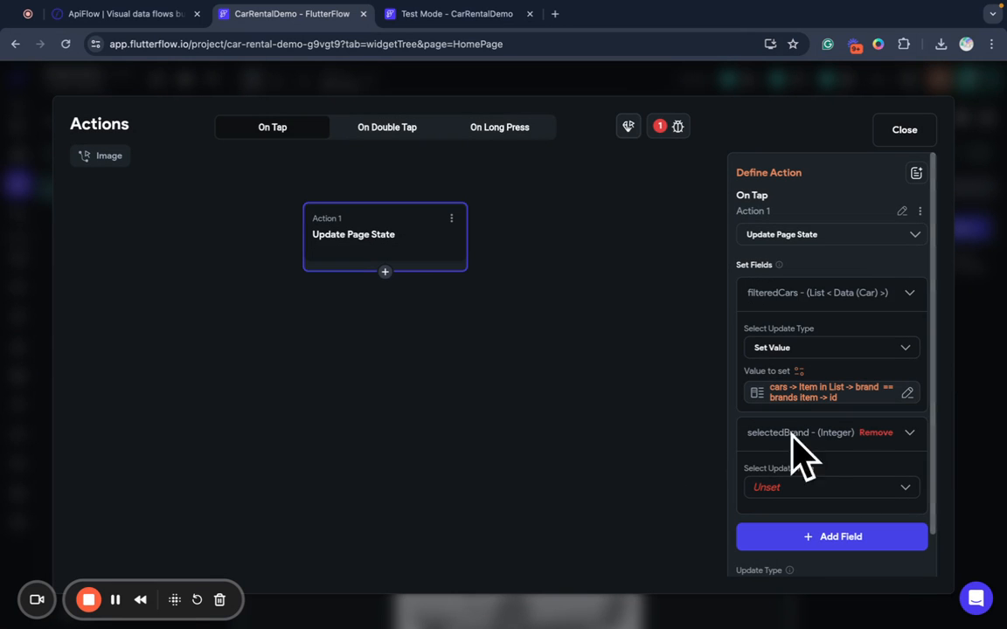
left_click(797, 487)
left_click(797, 488)
scroll(804, 488, "down", 2)
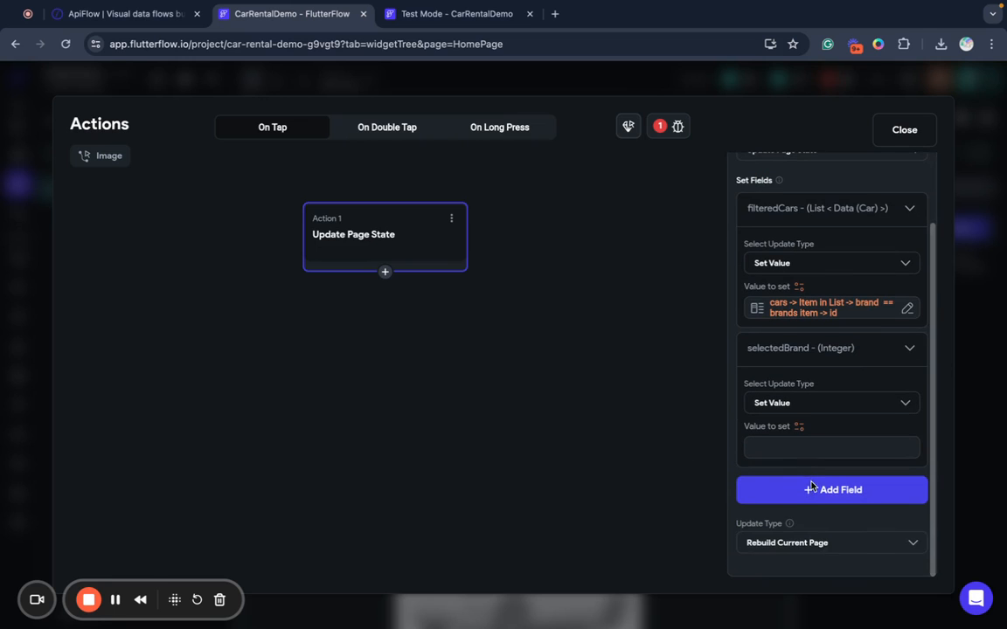
Set the selectedBrand value to the id data structure field of the brands item and close the action flow editor.
left_click(799, 427)
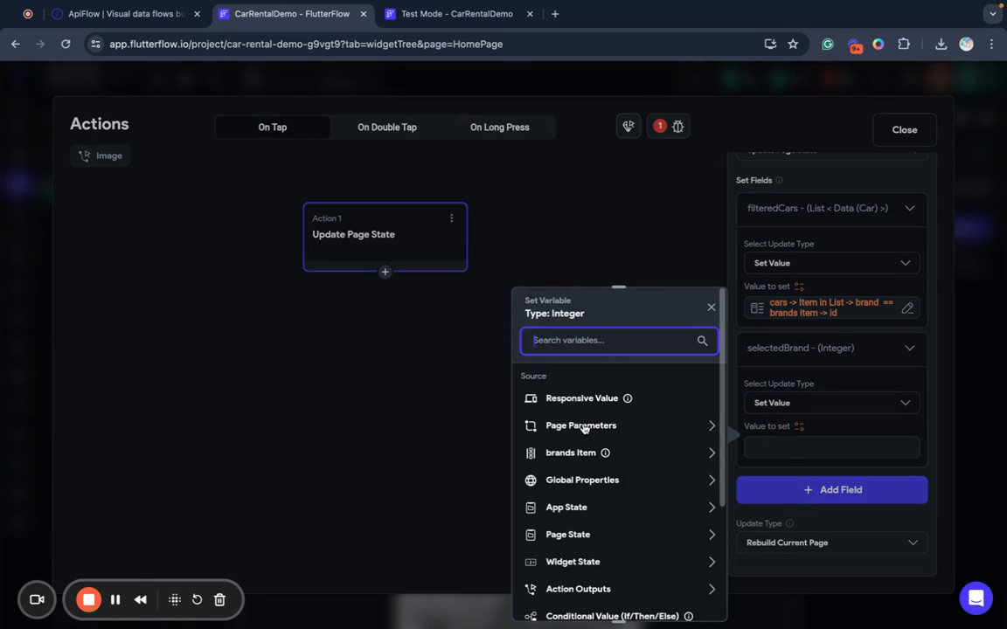
scroll(650, 430, "down", 1)
left_click(564, 389)
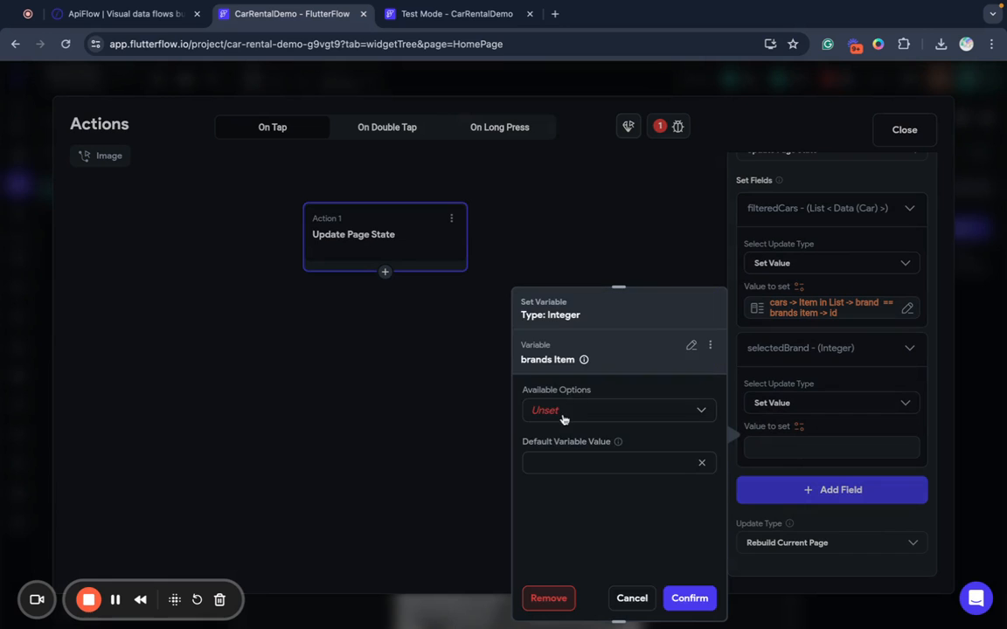
left_click(563, 419)
left_click(559, 442)
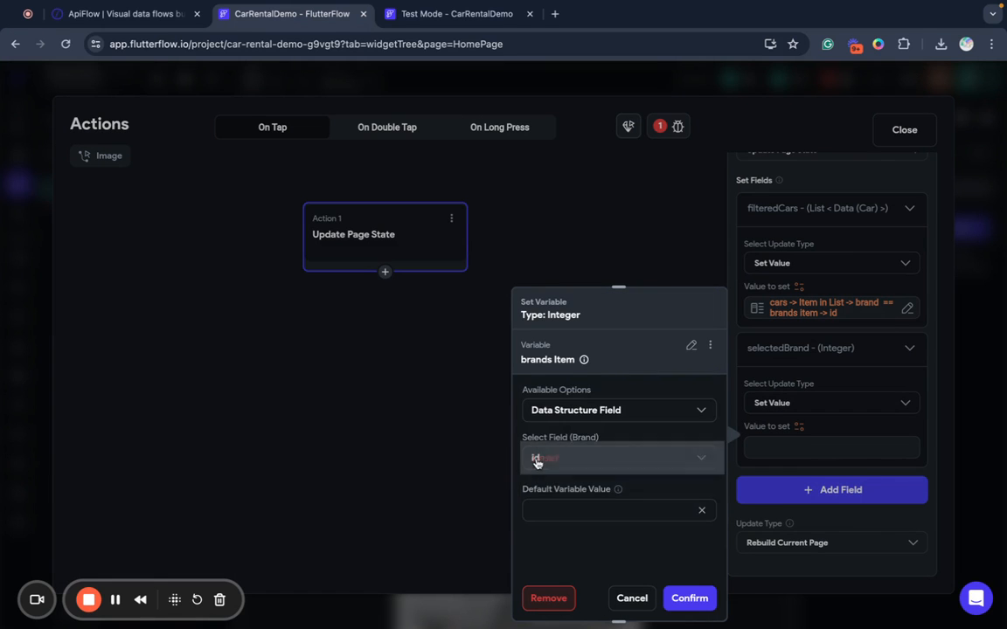
left_click(557, 459)
left_click(558, 459)
left_click(690, 597)
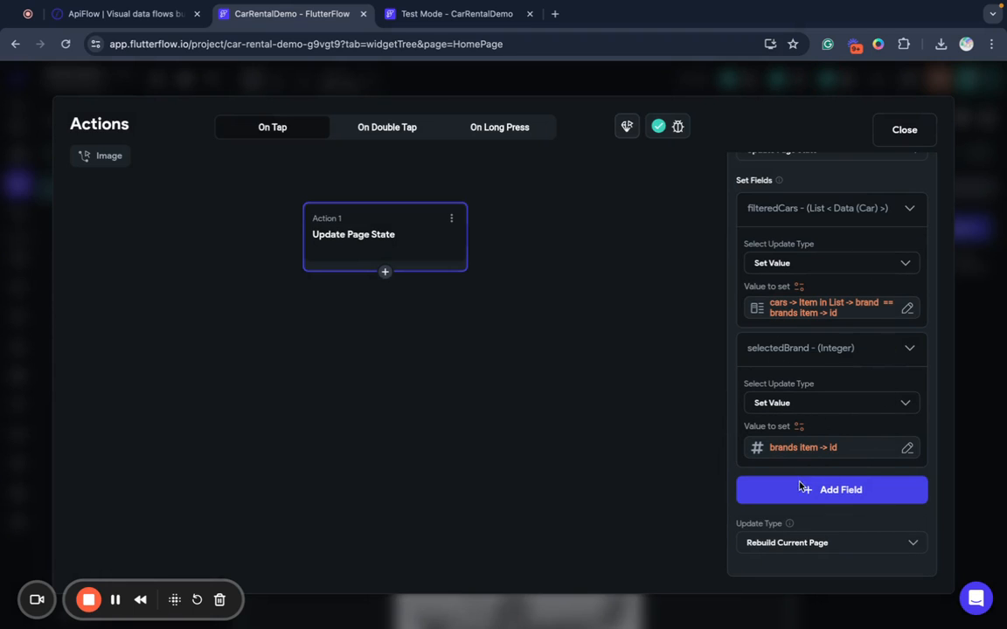
left_click(906, 131)
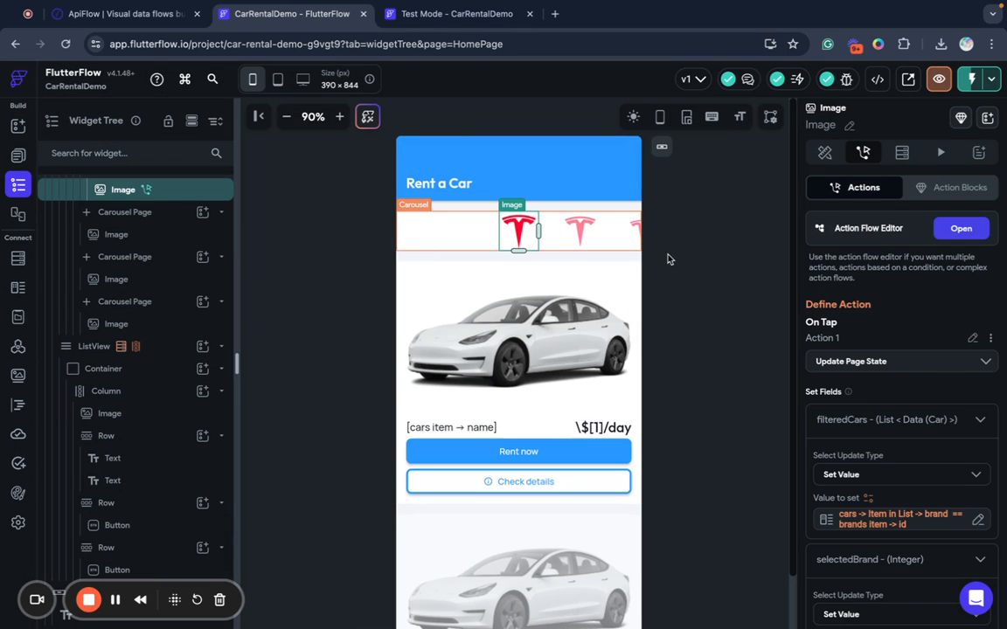
Switch to the Test Mode app, look through the car list, and test filtering it by the Tesla and Audi logos.
left_click(457, 15)
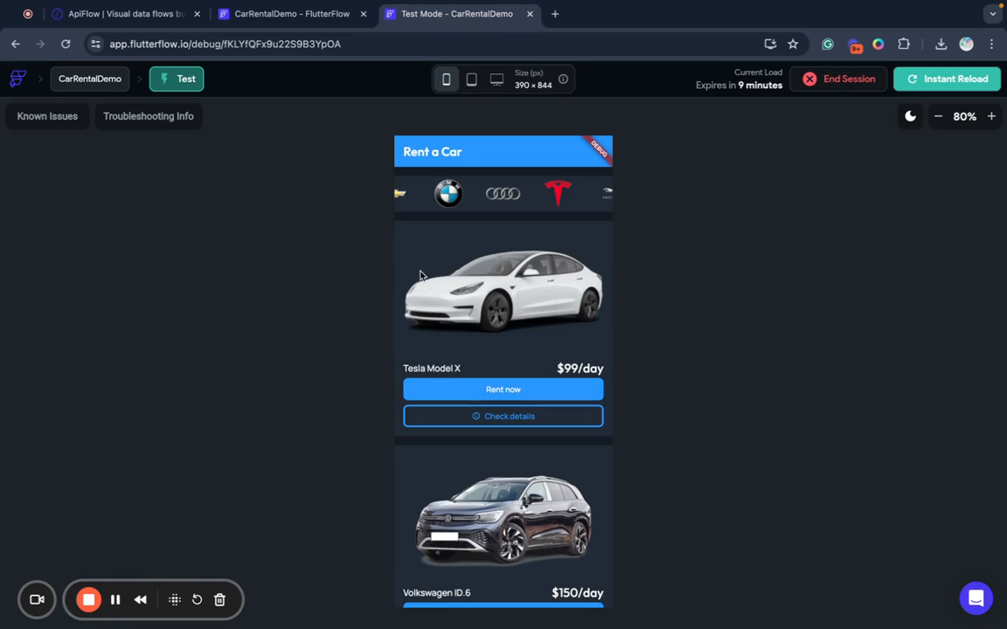
scroll(522, 516, "down", 10)
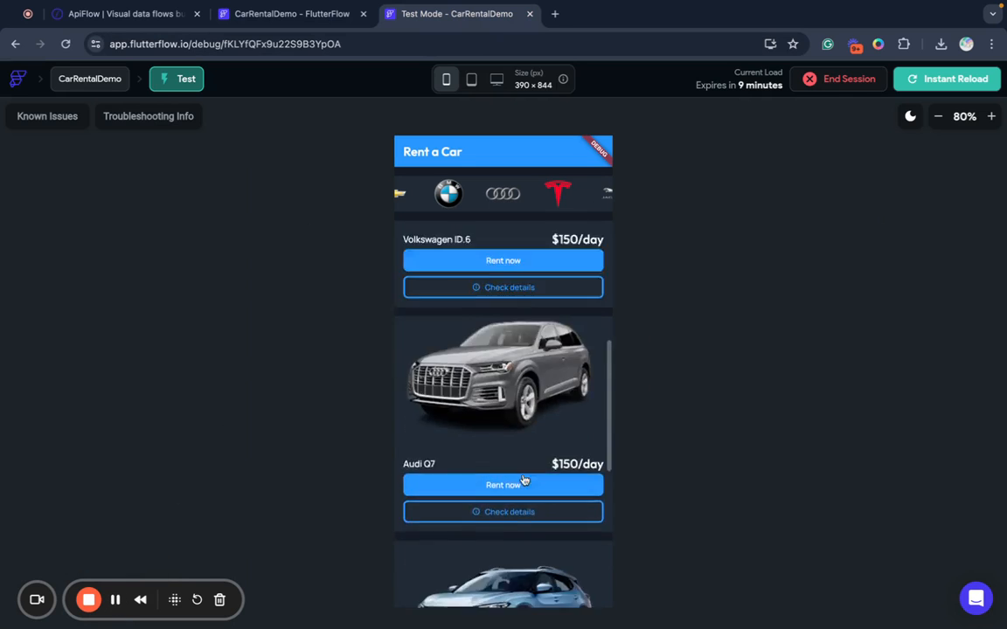
scroll(542, 288, "up", 10)
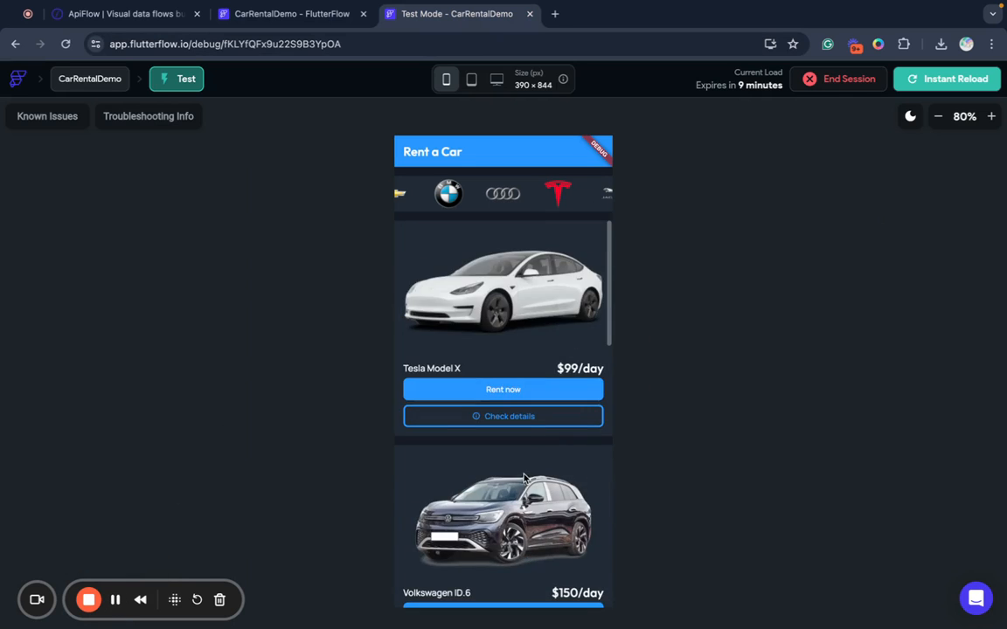
left_click(559, 199)
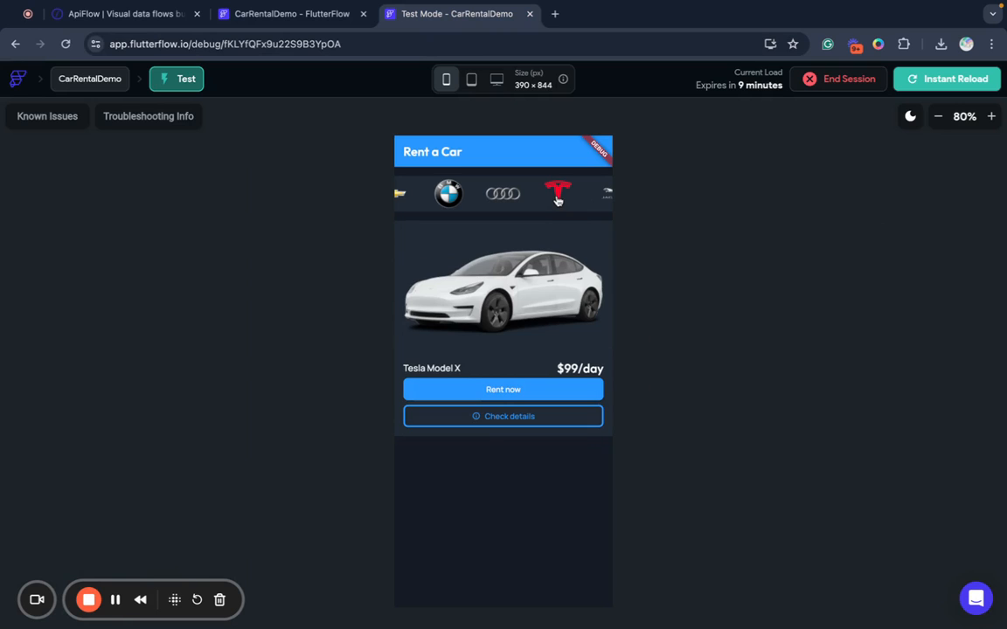
left_click(498, 194)
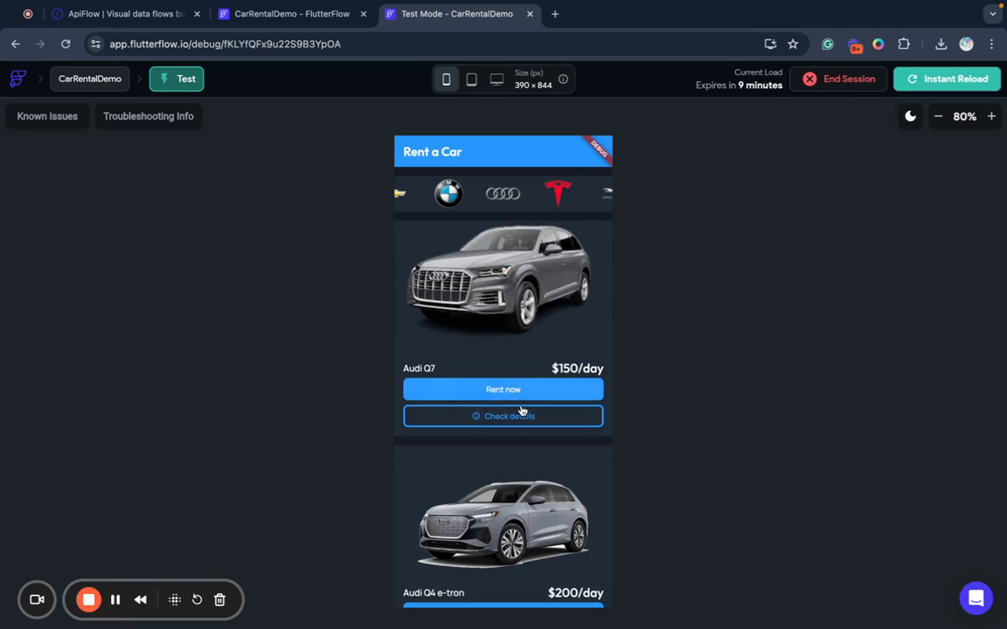
scroll(522, 412, "down", 1)
scroll(522, 412, "up", 1)
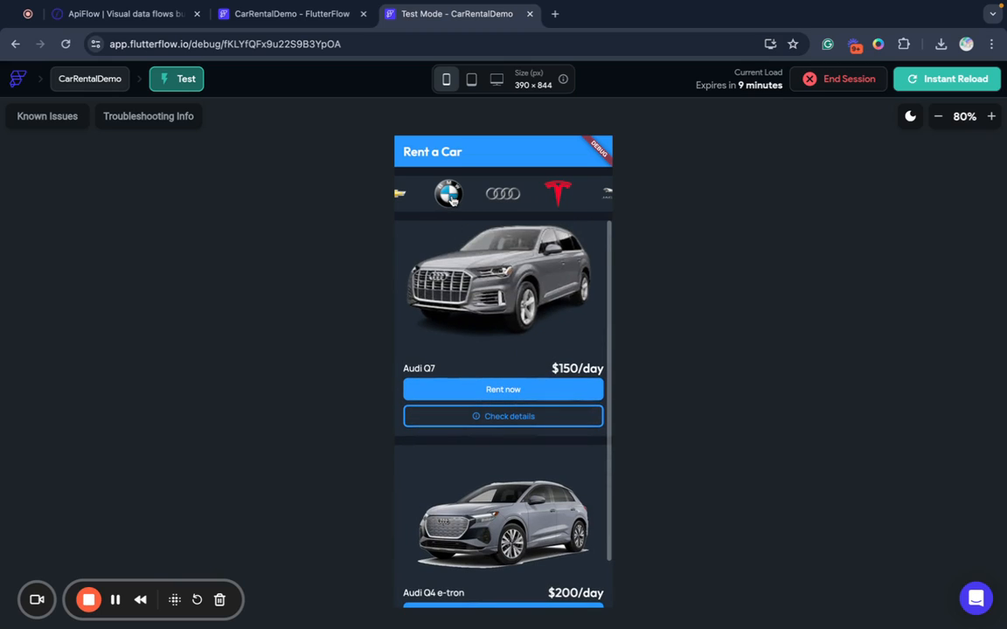
Test the brand filter further by alternating between the Chevrolet and Tesla logos.
left_click(402, 196)
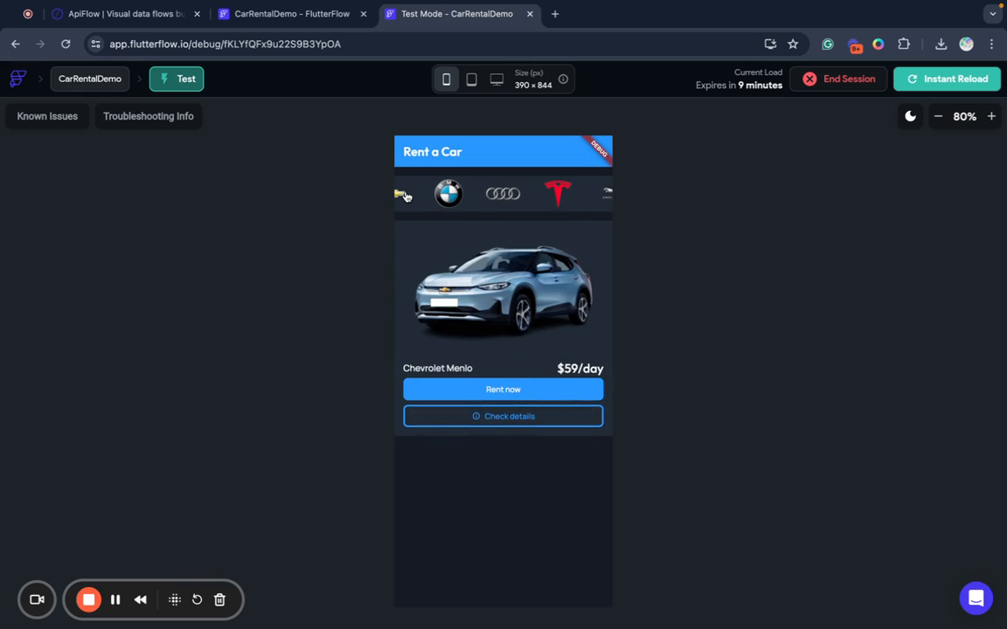
left_click(555, 200)
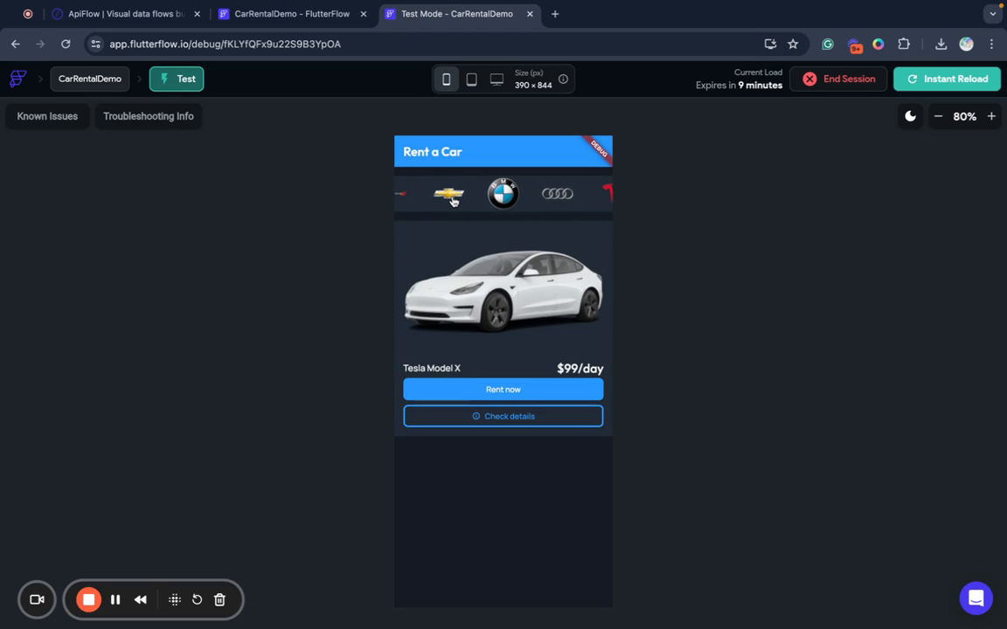
left_click(450, 197)
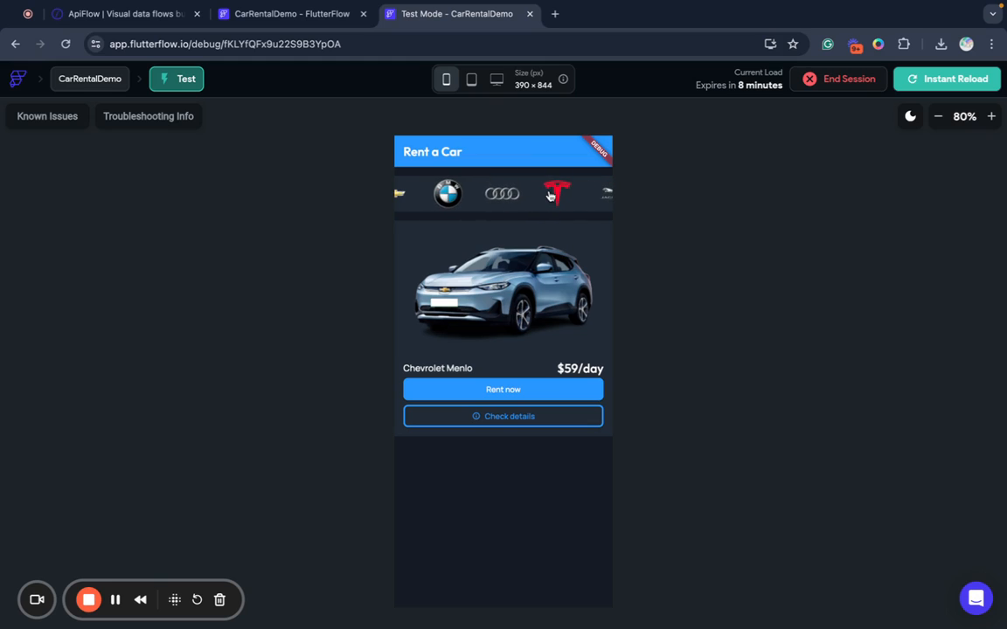
left_click(551, 194)
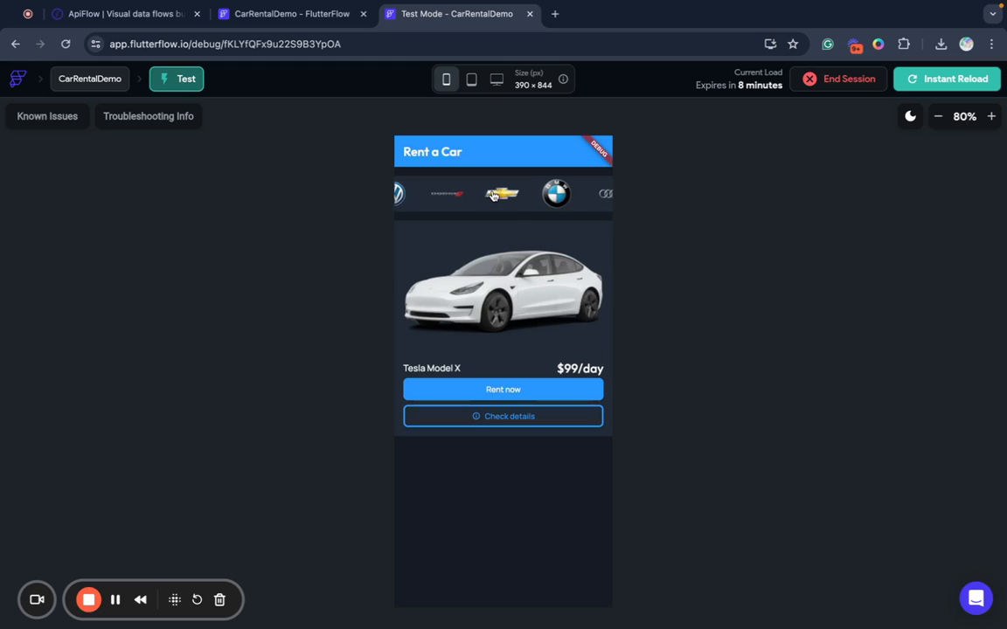
Check the brand filter once more with the Chevrolet logo followed by the Tesla logo.
left_click(493, 195)
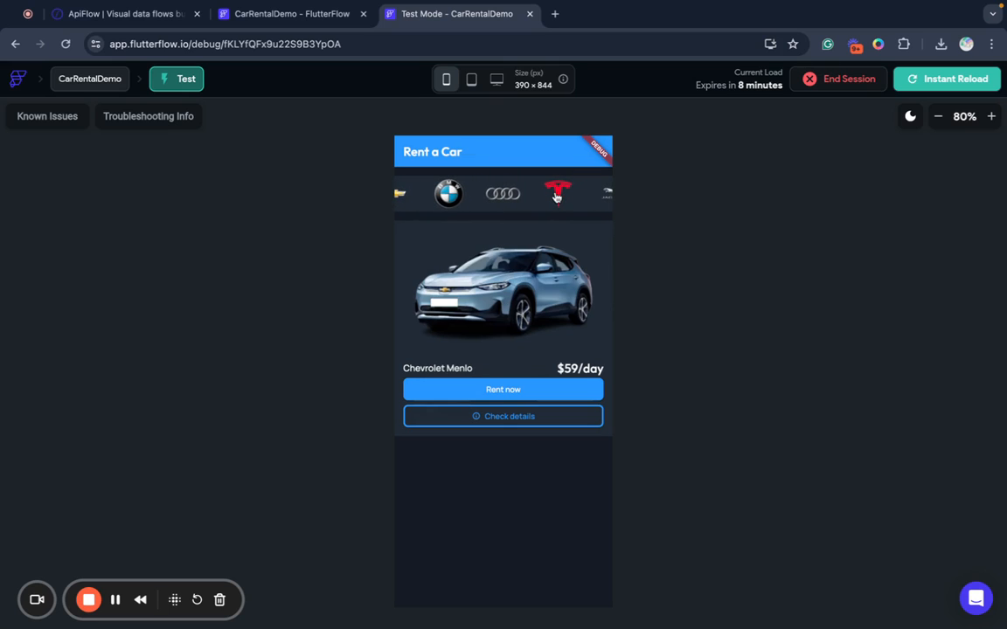
left_click(558, 196)
Switch back to the FlutterFlow project and open the backend query settings of the cars ListView.
left_click(271, 14)
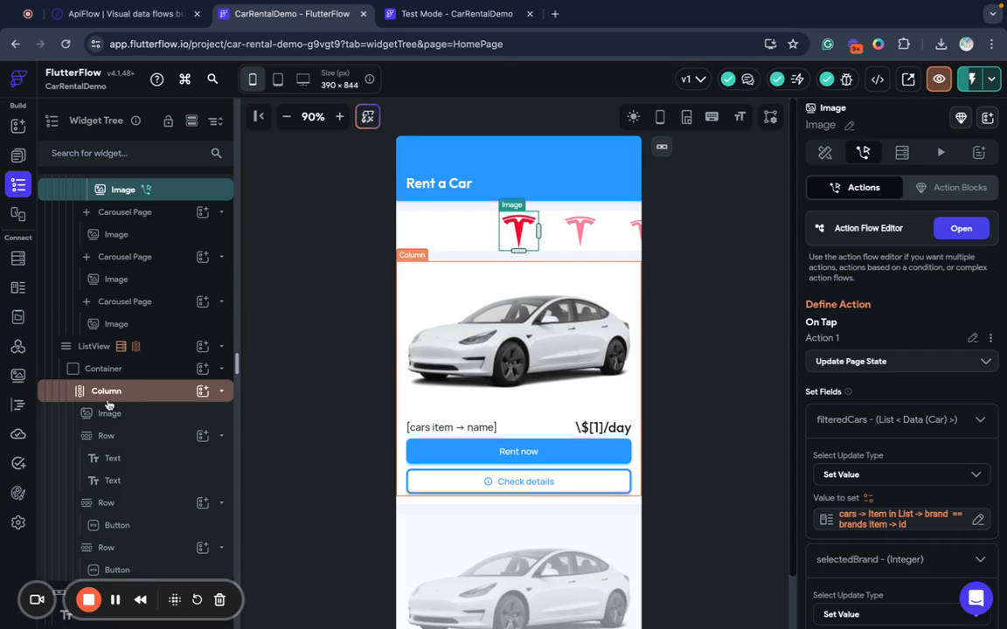
left_click(101, 357)
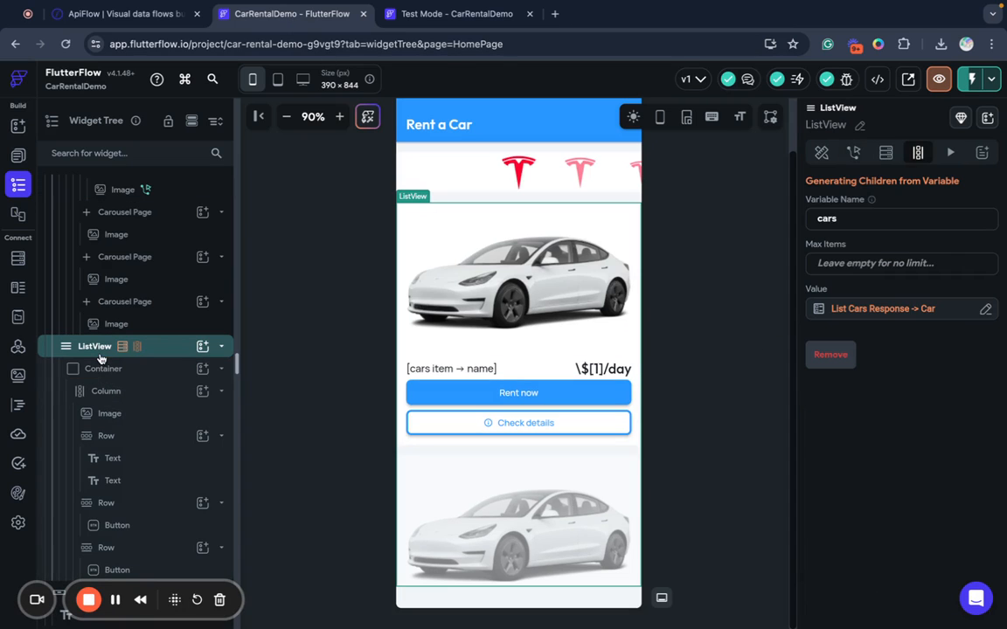
left_click(885, 153)
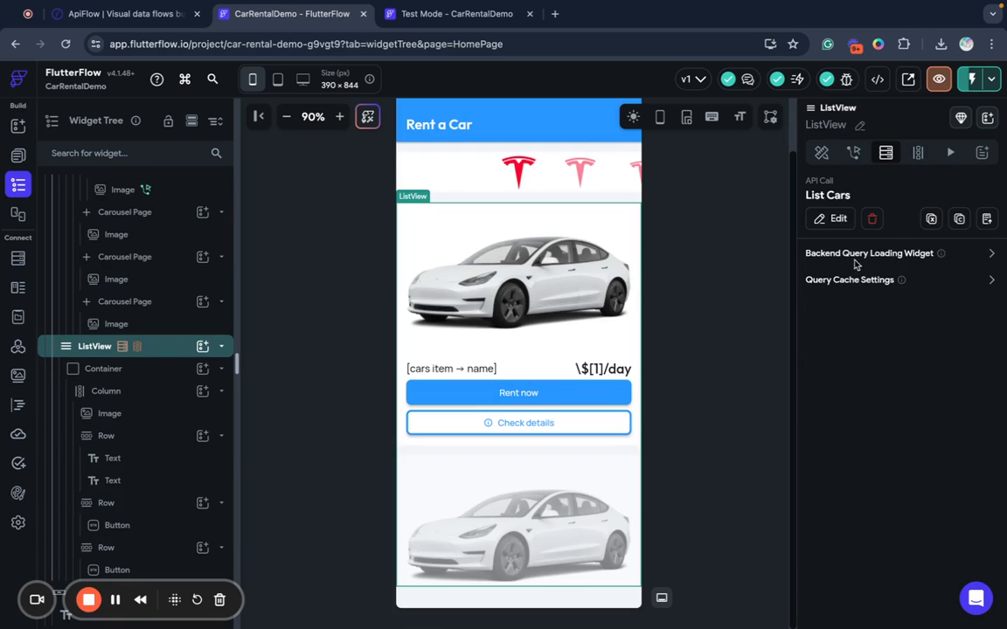
left_click(987, 280)
left_click(991, 254)
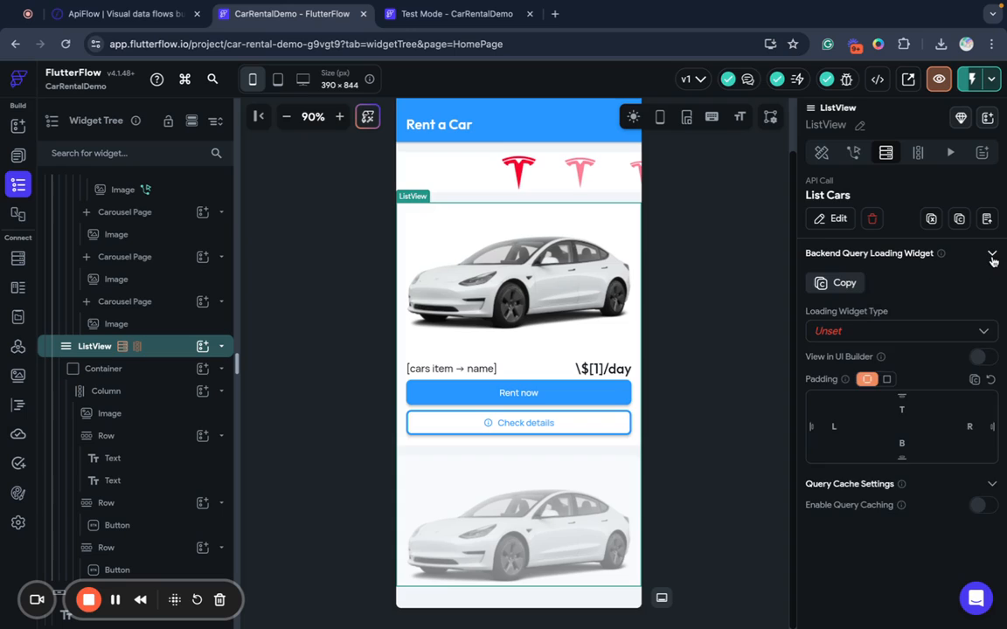
left_click(992, 255)
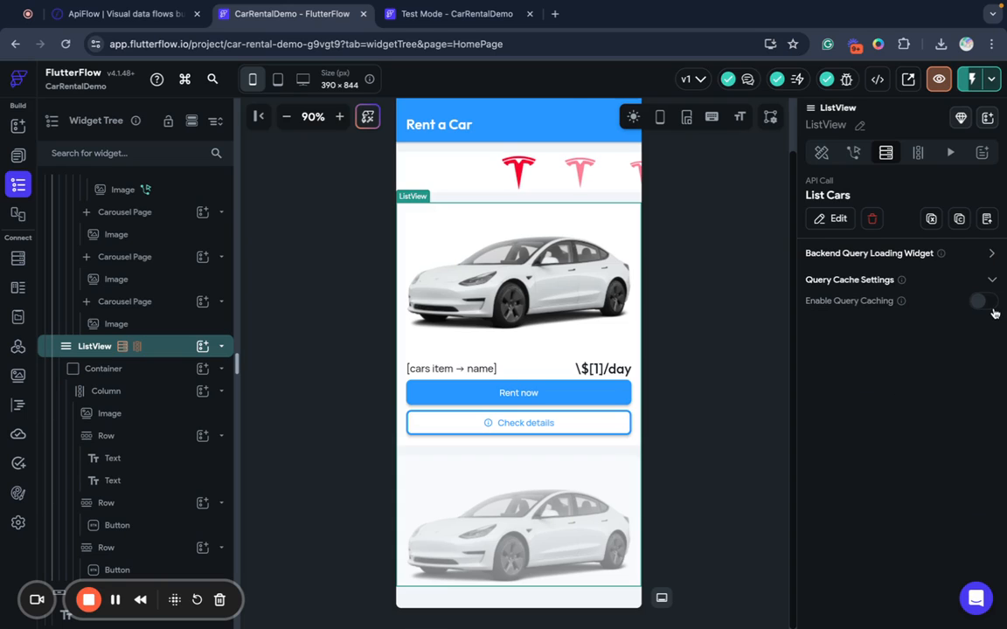
left_click(989, 304)
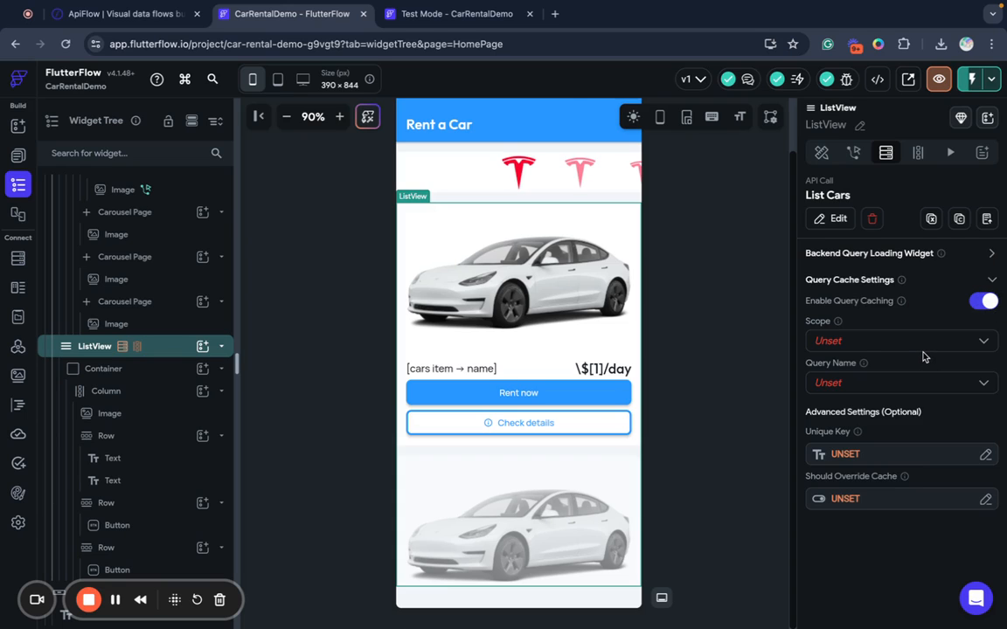
left_click(983, 300)
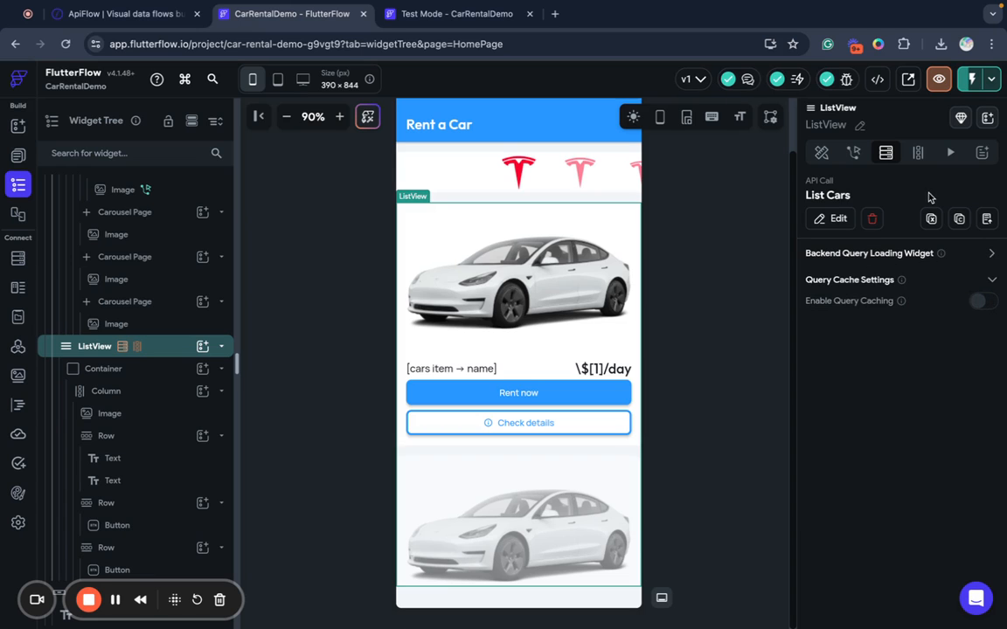
Edit the ListView's List Cars query and enable infinite scroll.
left_click(821, 220)
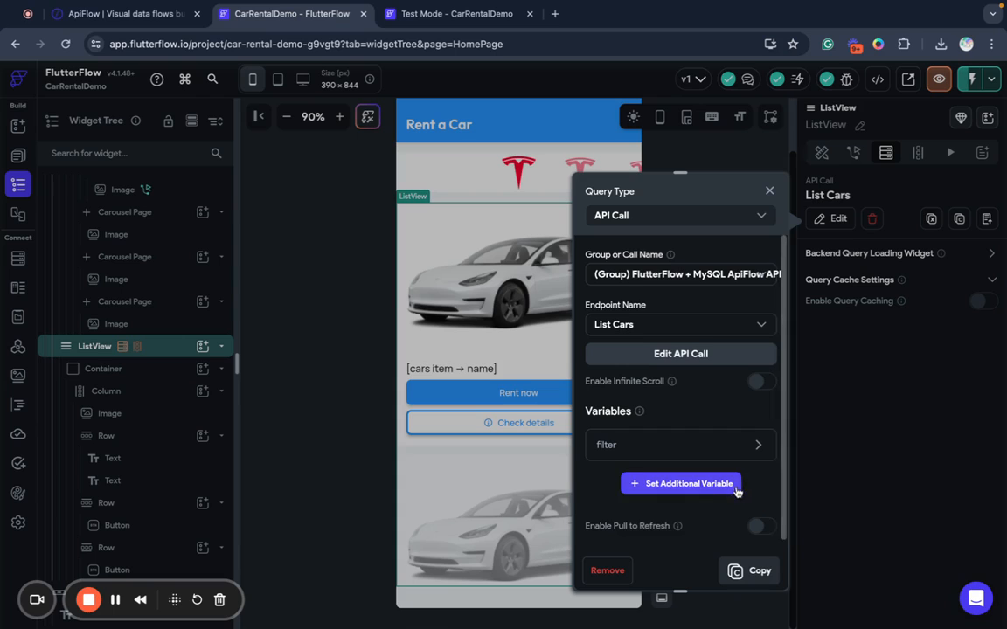
scroll(752, 488, "down", 1)
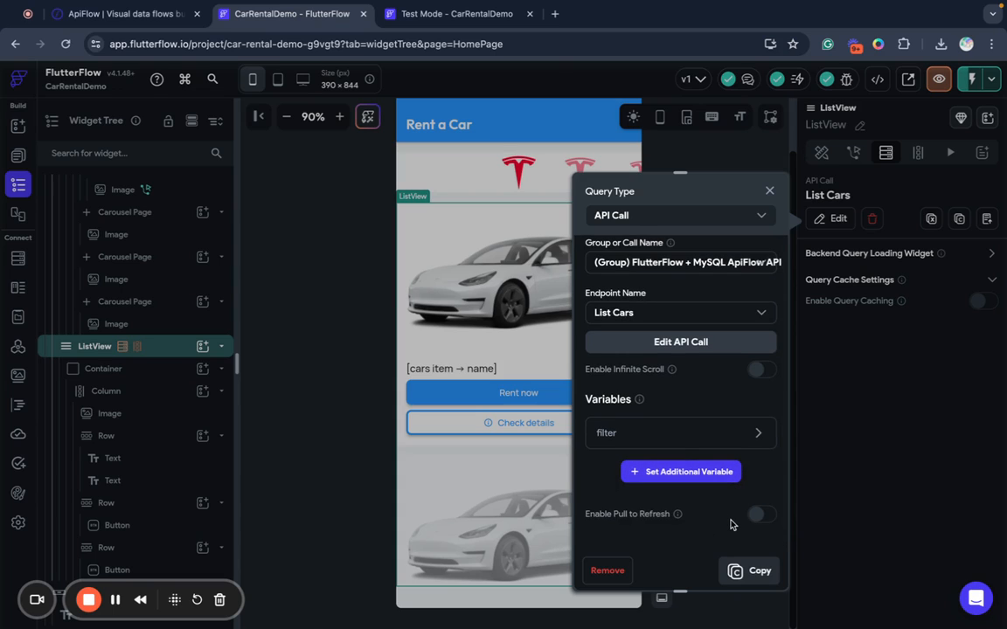
left_click(768, 375)
scroll(606, 406, "down", 1)
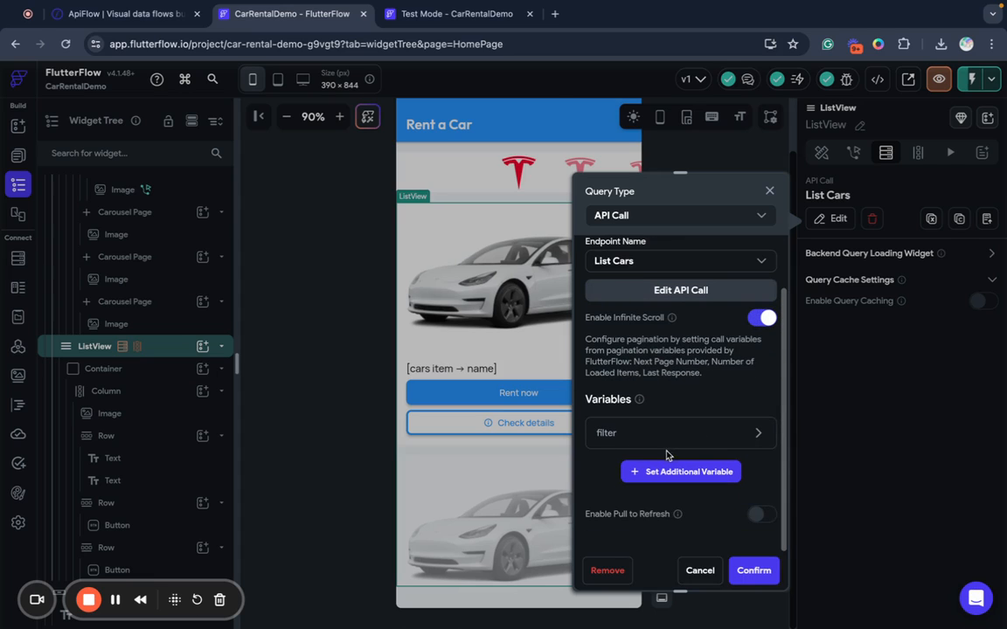
Add the offset variable to the List Cars query and set its value to # Loaded Items (ListView).
left_click(716, 473)
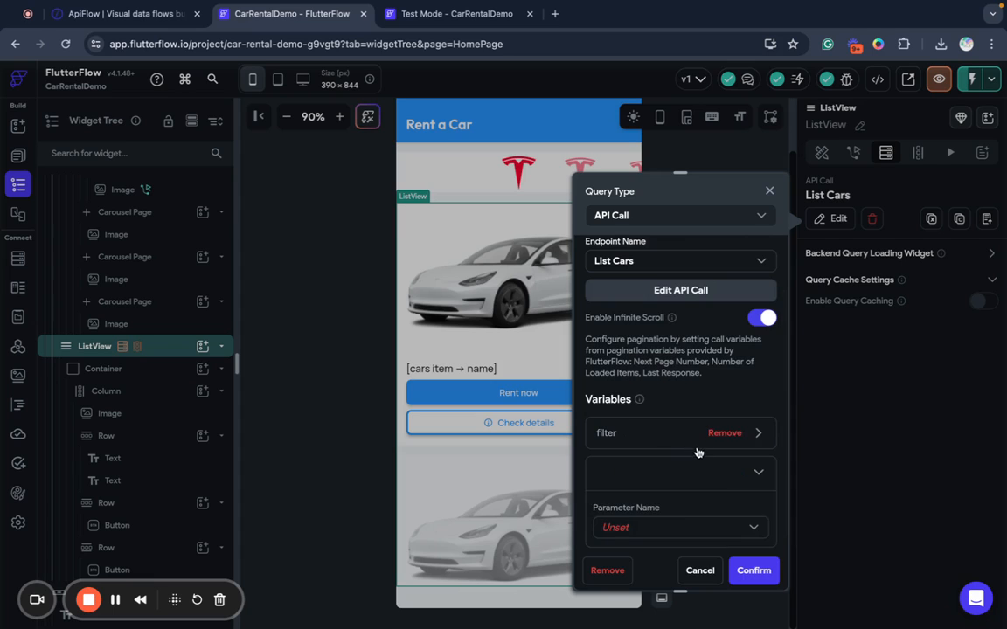
scroll(686, 441, "down", 2)
scroll(654, 427, "up", 1)
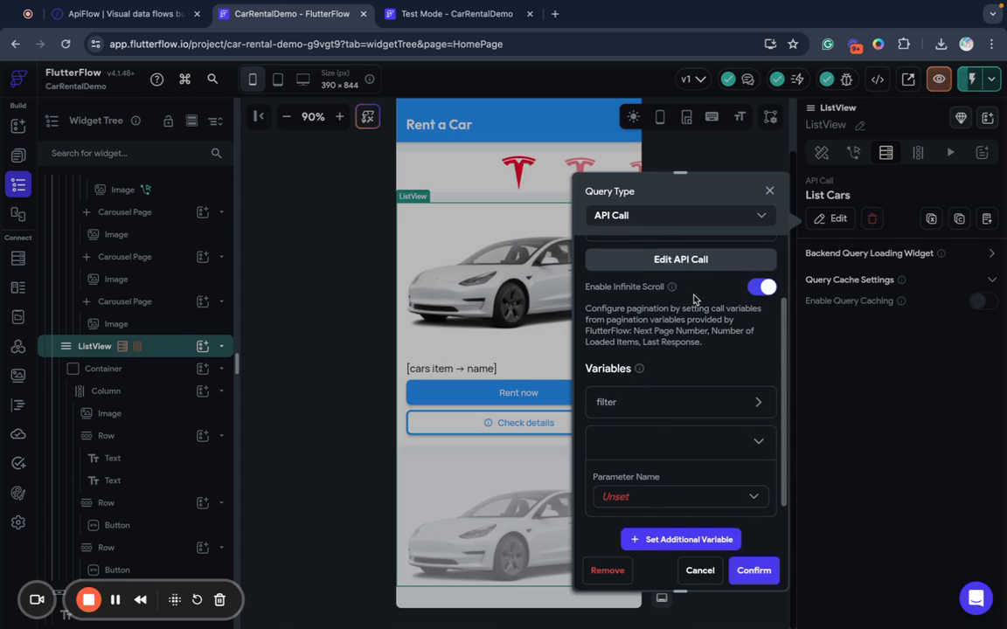
left_click(659, 493)
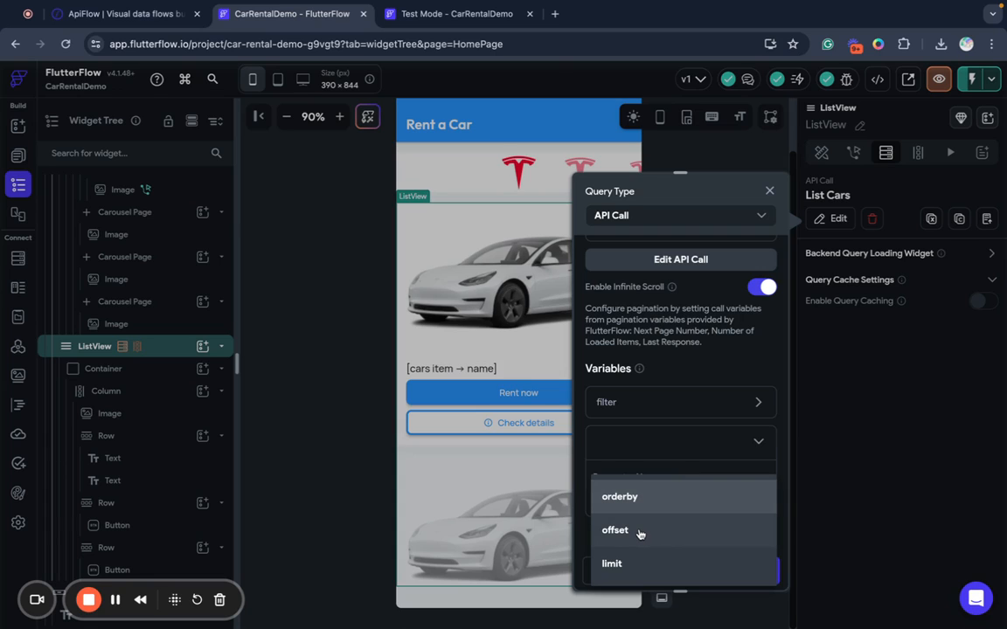
left_click(638, 530)
scroll(658, 490, "down", 3)
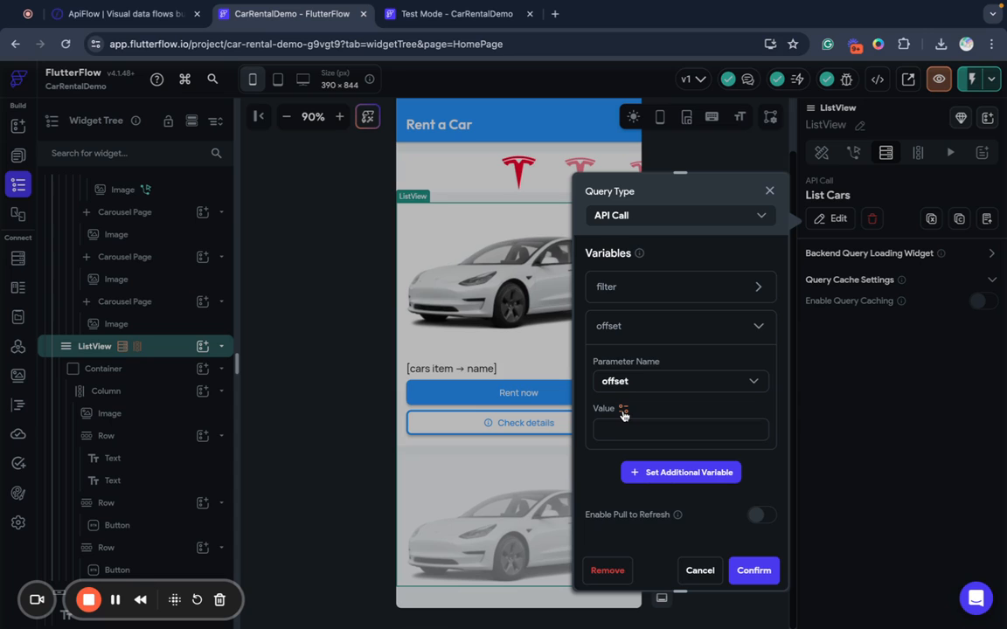
left_click(623, 410)
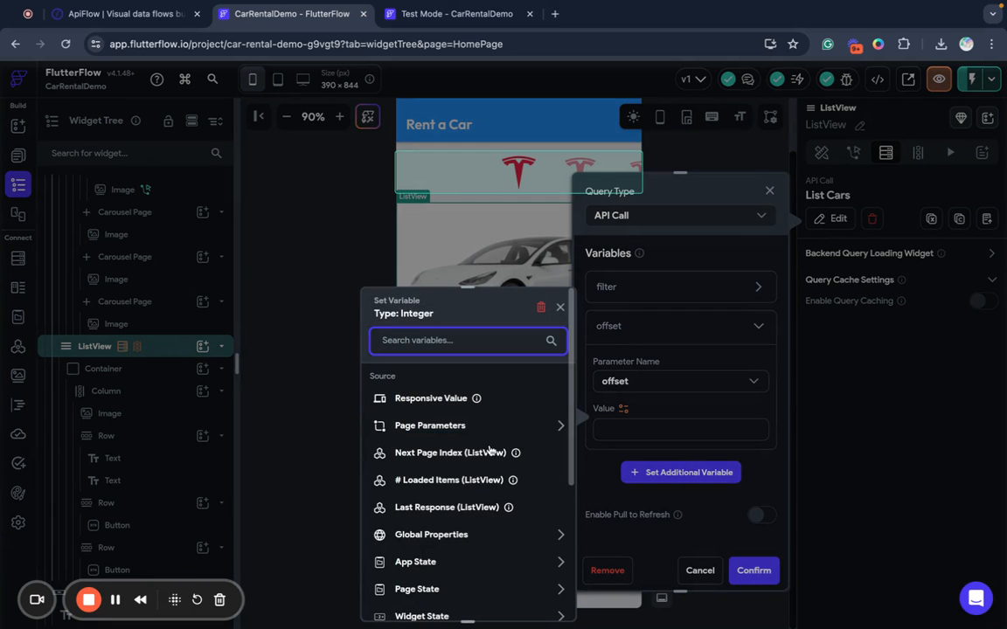
scroll(491, 420, "down", 1)
scroll(491, 420, "down", 1)
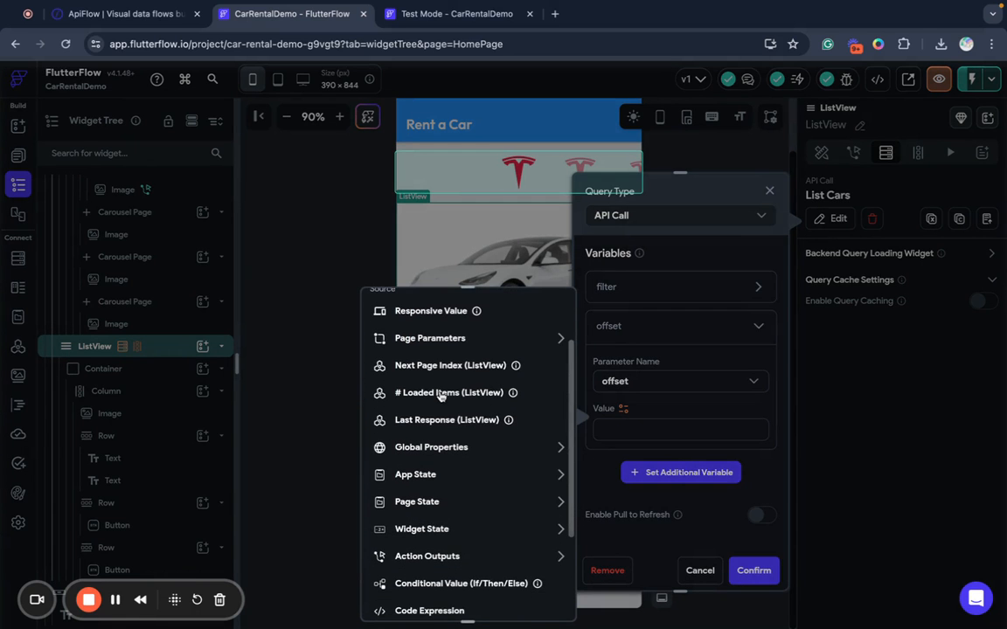
left_click(440, 393)
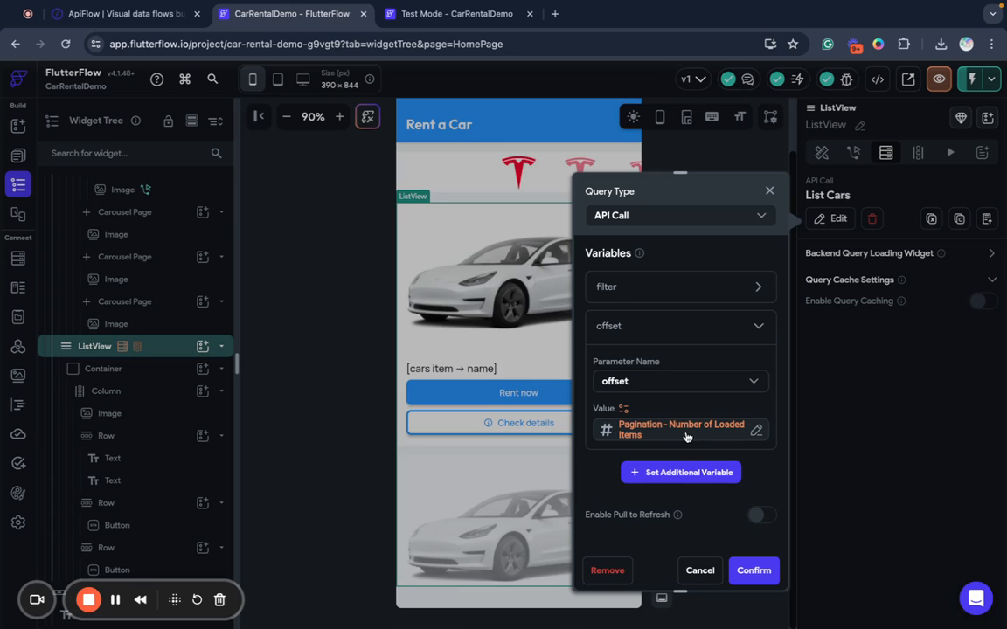
Add the limit variable with the value 100 and confirm the List Cars query.
left_click(671, 473)
left_click(650, 526)
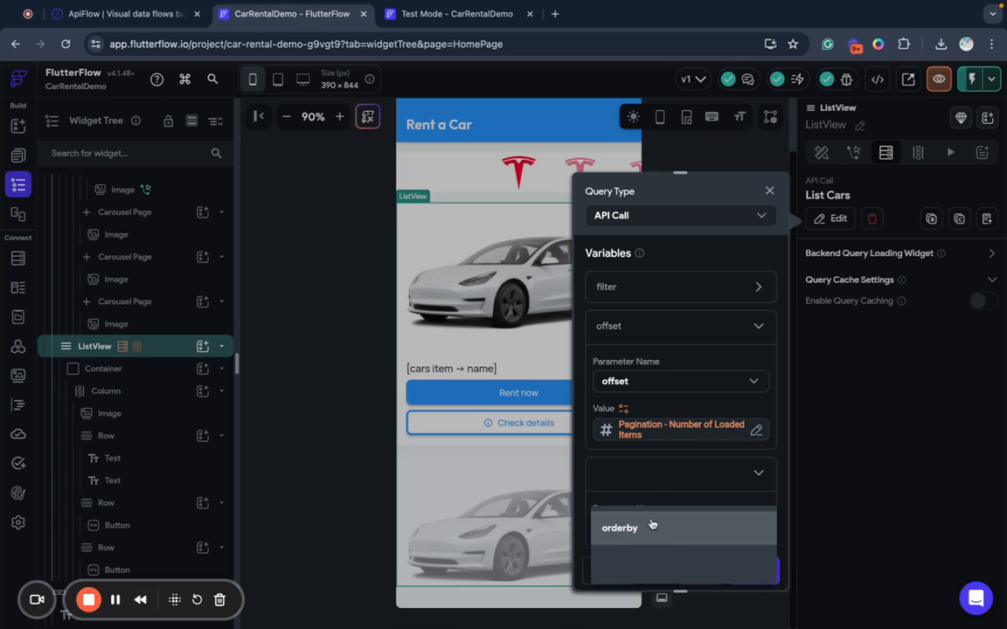
left_click(606, 560)
scroll(647, 431, "down", 3)
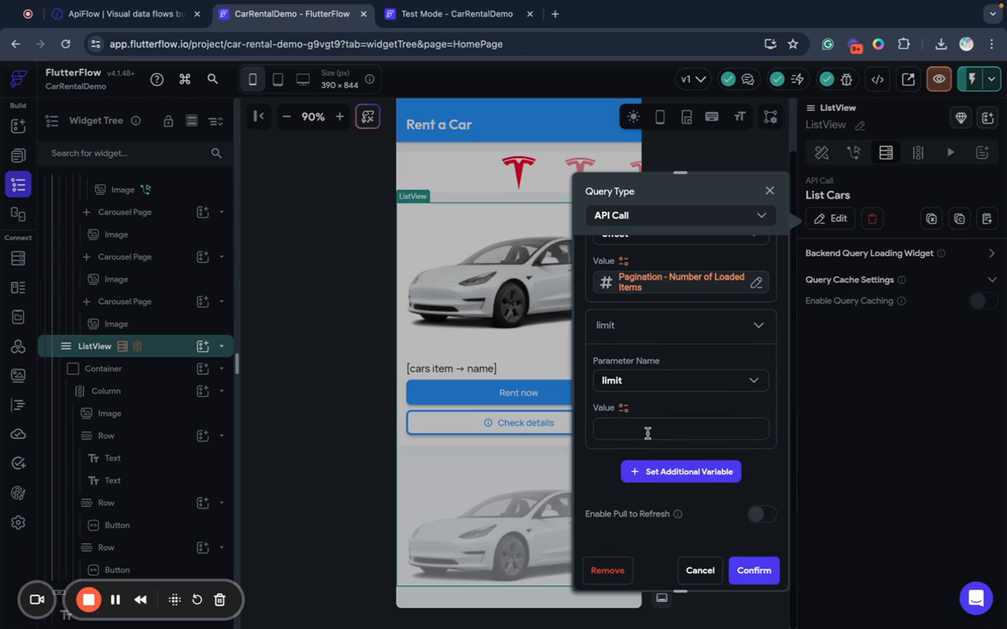
left_click(647, 433)
type("100")
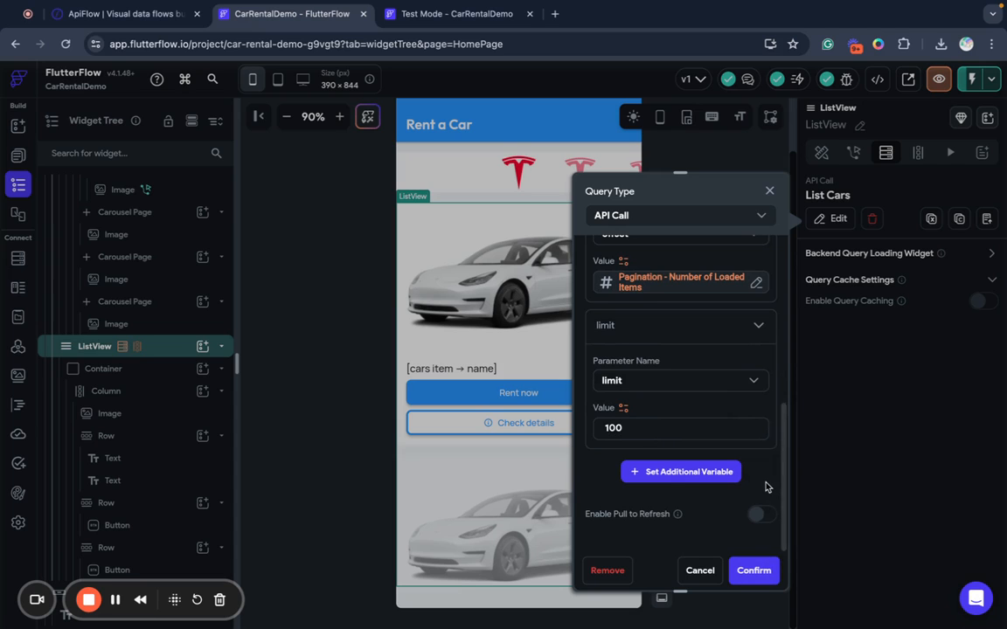
left_click(767, 572)
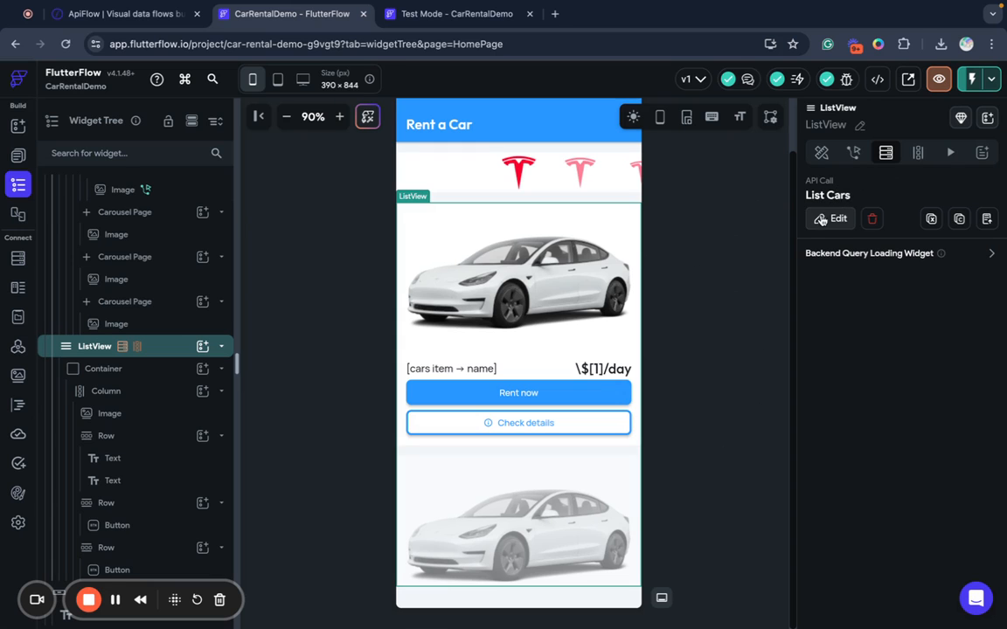
Reopen the List Cars query to check its infinite scroll setting and variables, and close it again.
left_click(836, 218)
scroll(747, 428, "down", 3)
scroll(747, 435, "down", 1)
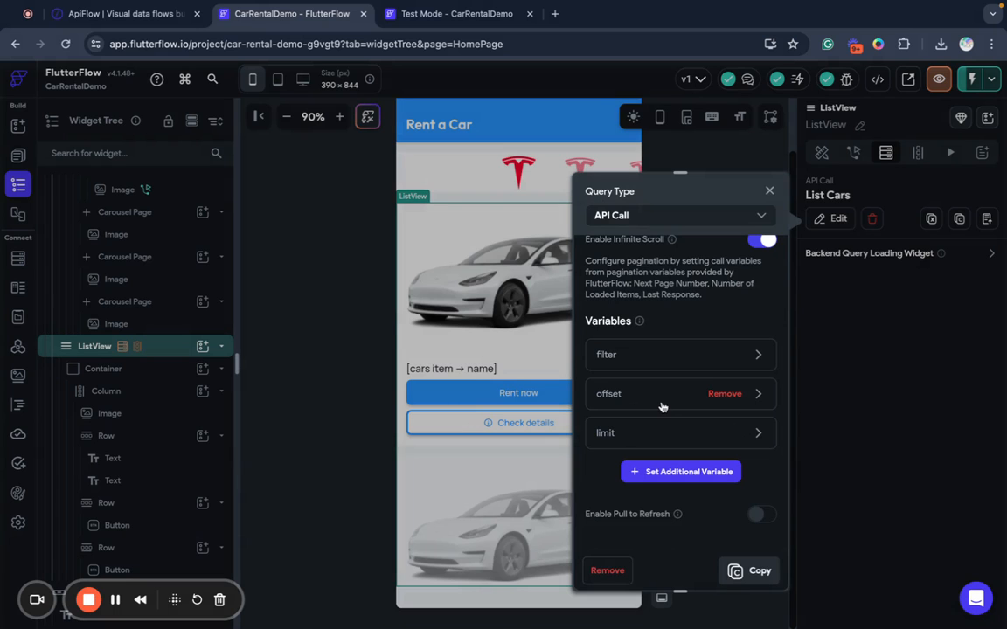
left_click(882, 418)
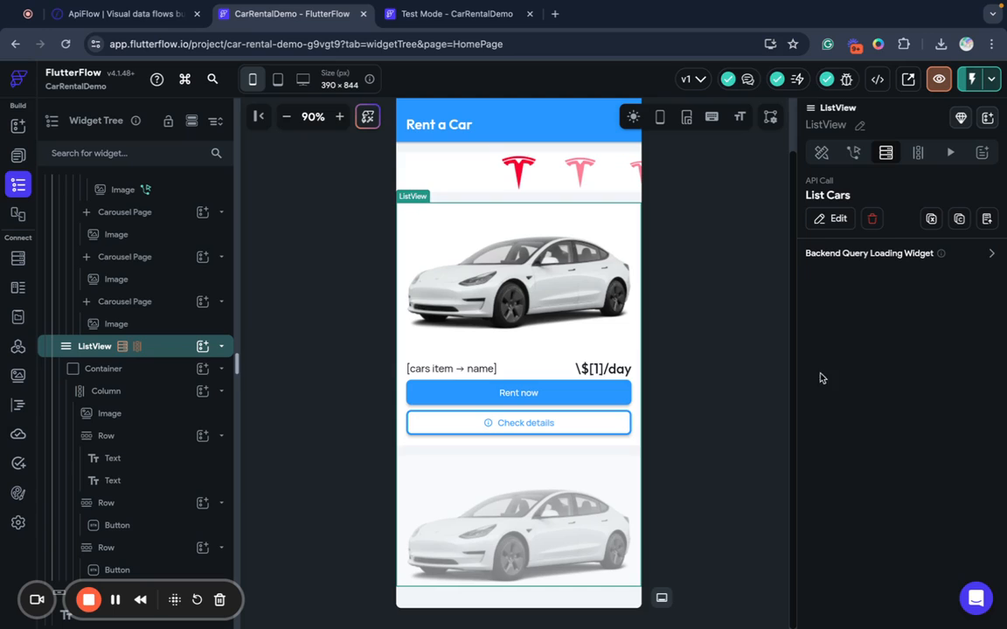
scroll(690, 359, "up", 2)
scroll(699, 360, "down", 2)
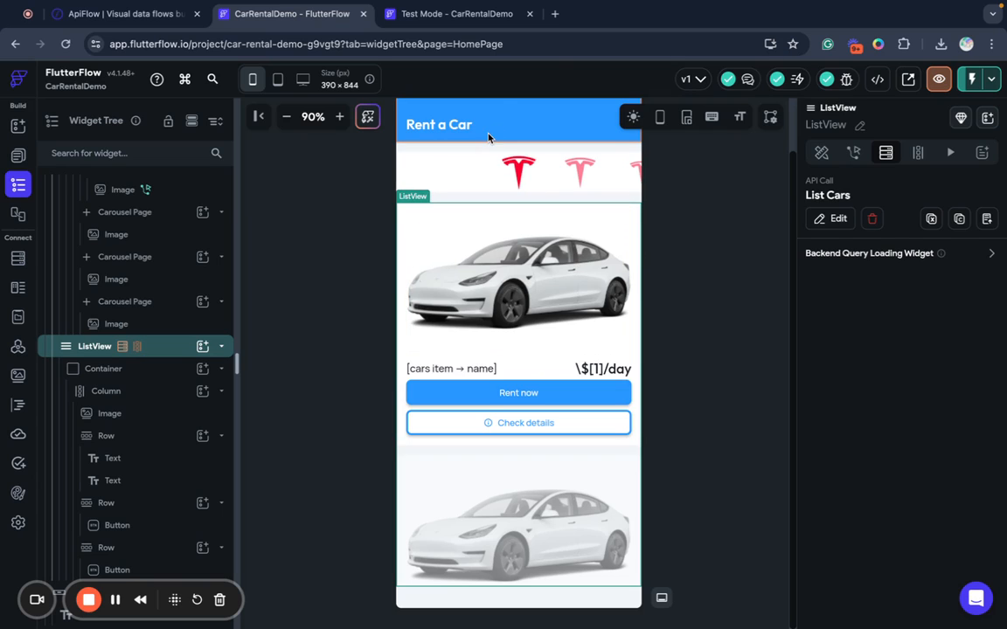
Switch to the Test Mode app, browse the brand carousel, and filter the cars by the Chevrolet and BMW logos.
left_click(455, 29)
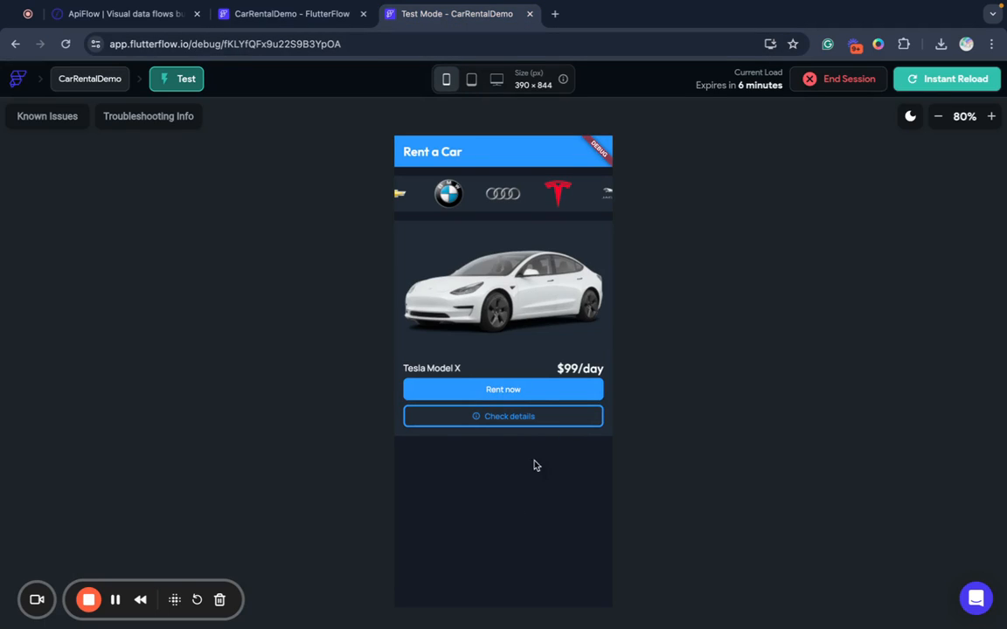
scroll(512, 207, "right", 1)
scroll(510, 206, "left", 1)
scroll(538, 194, "left", 3)
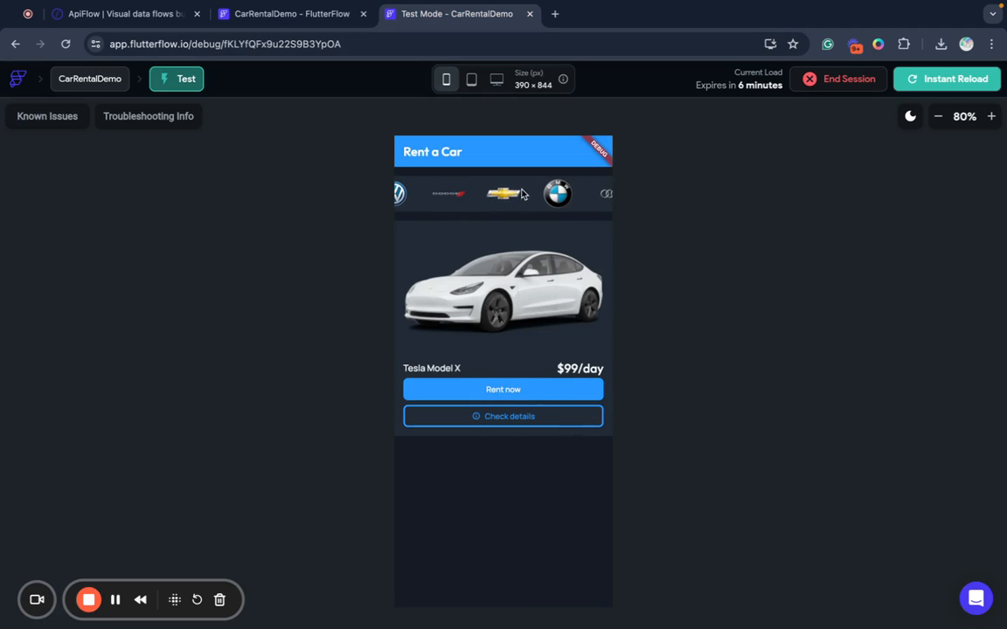
left_click(498, 191)
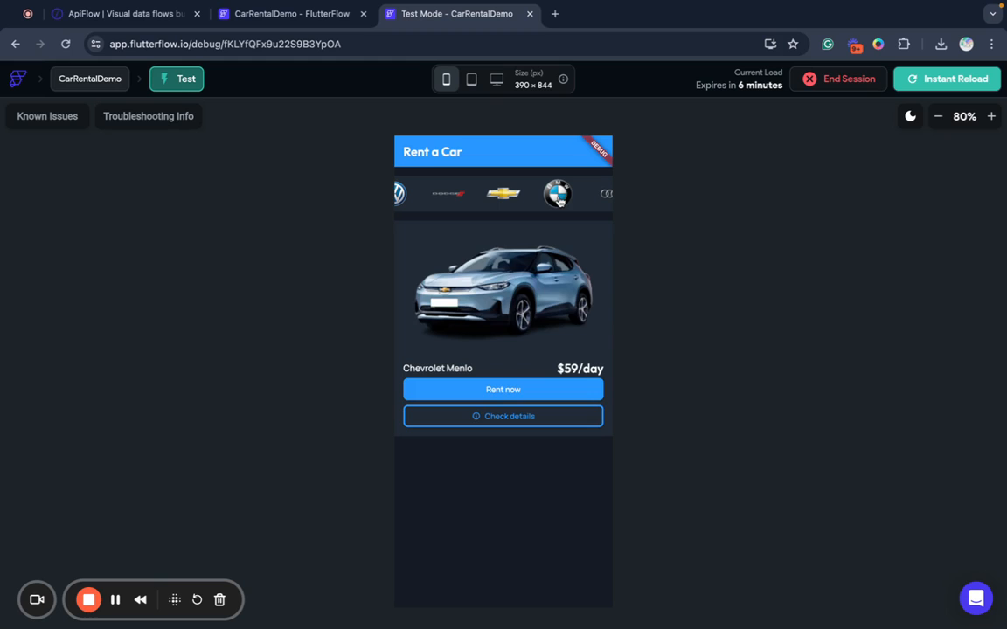
left_click(559, 197)
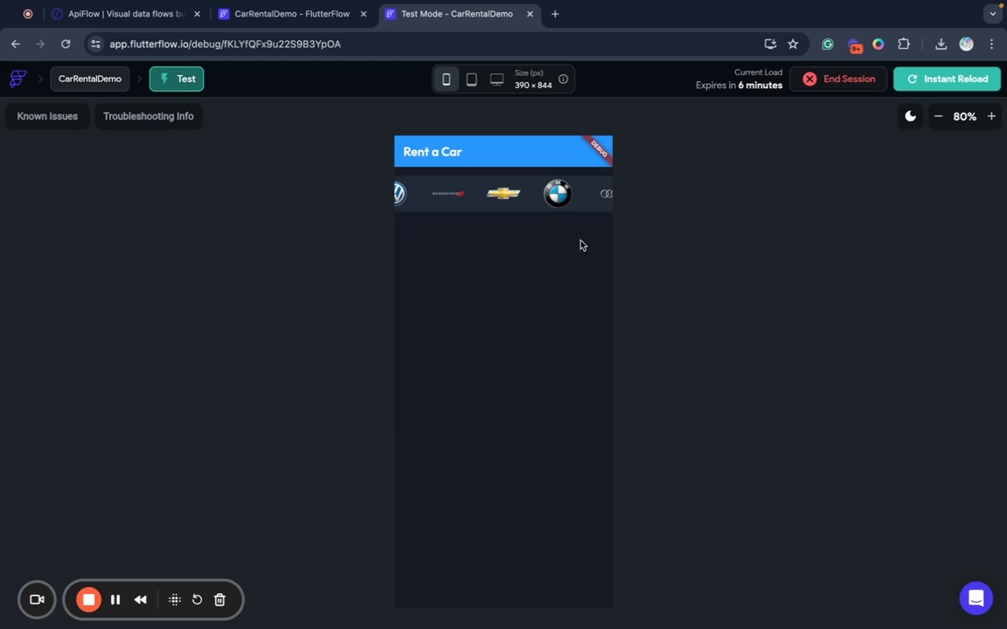
scroll(578, 280, "down", 1)
scroll(577, 281, "up", 1)
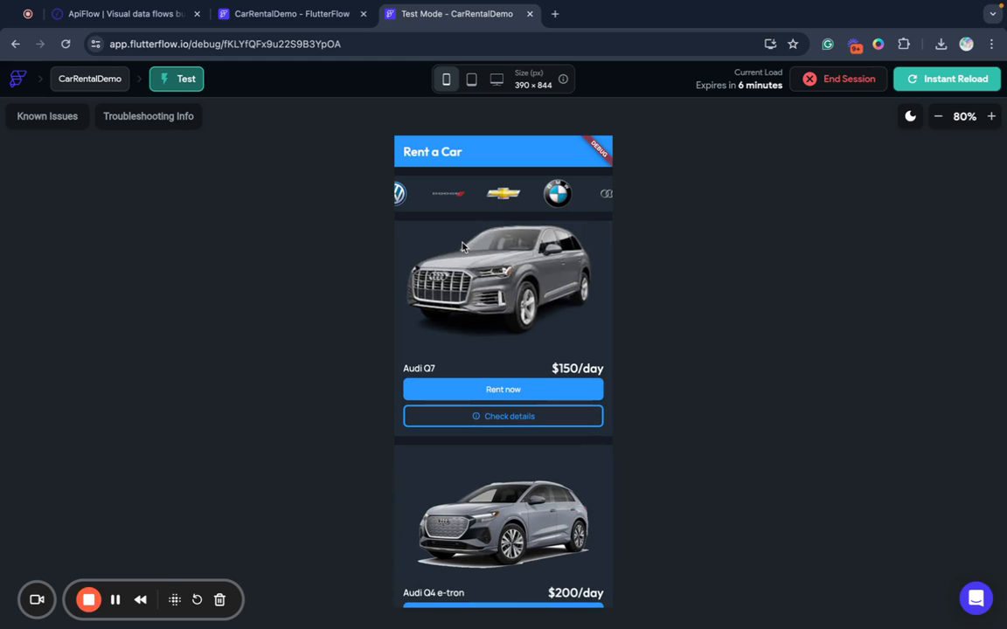
Return to the FlutterFlow project and look over the Rent a Car page layout.
left_click(313, 19)
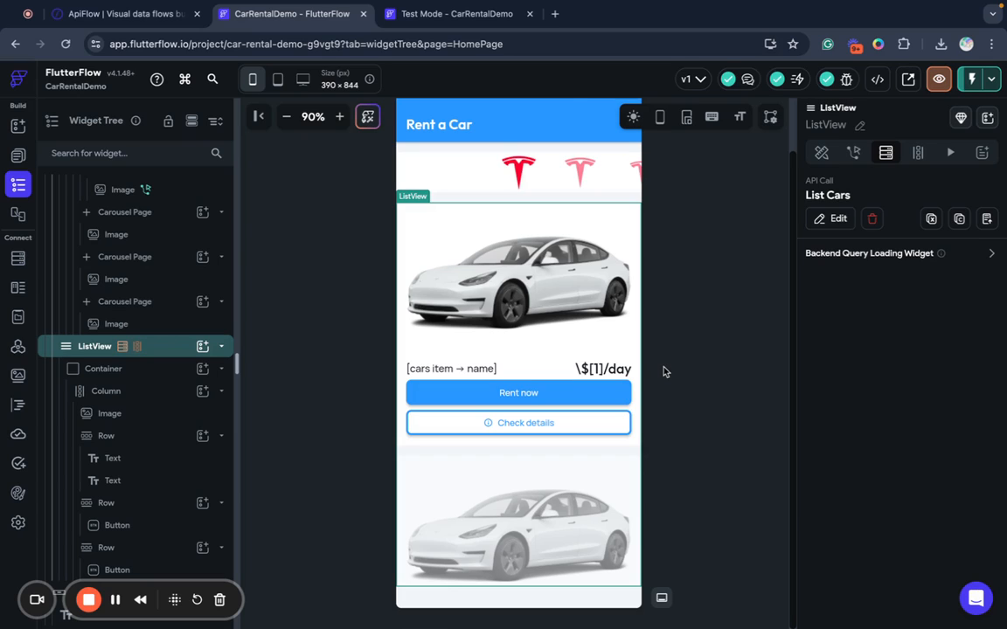
scroll(704, 404, "up", 1)
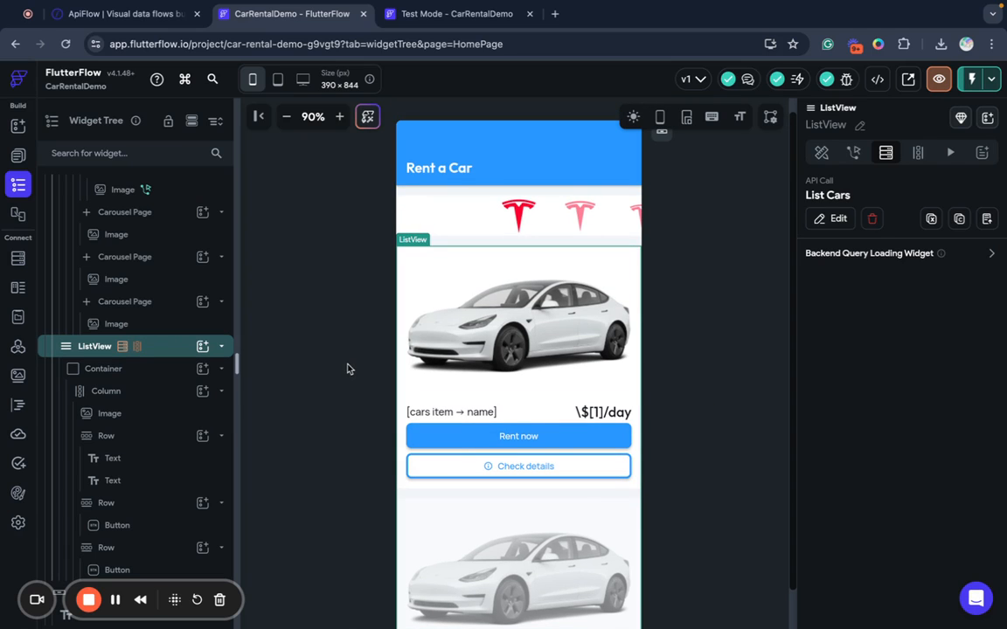
scroll(348, 368, "down", 1)
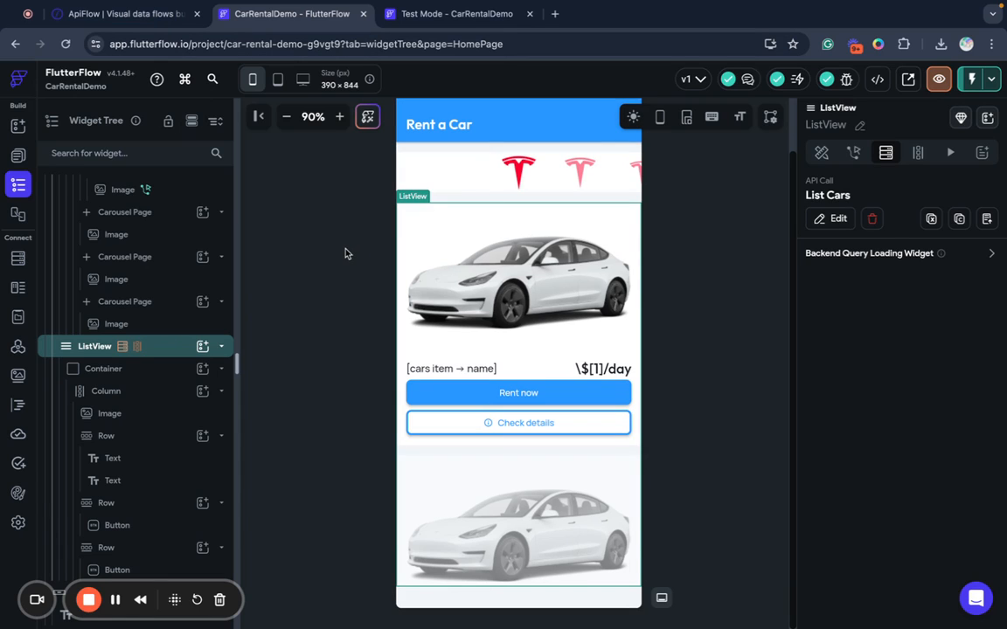
scroll(358, 350, "up", 1)
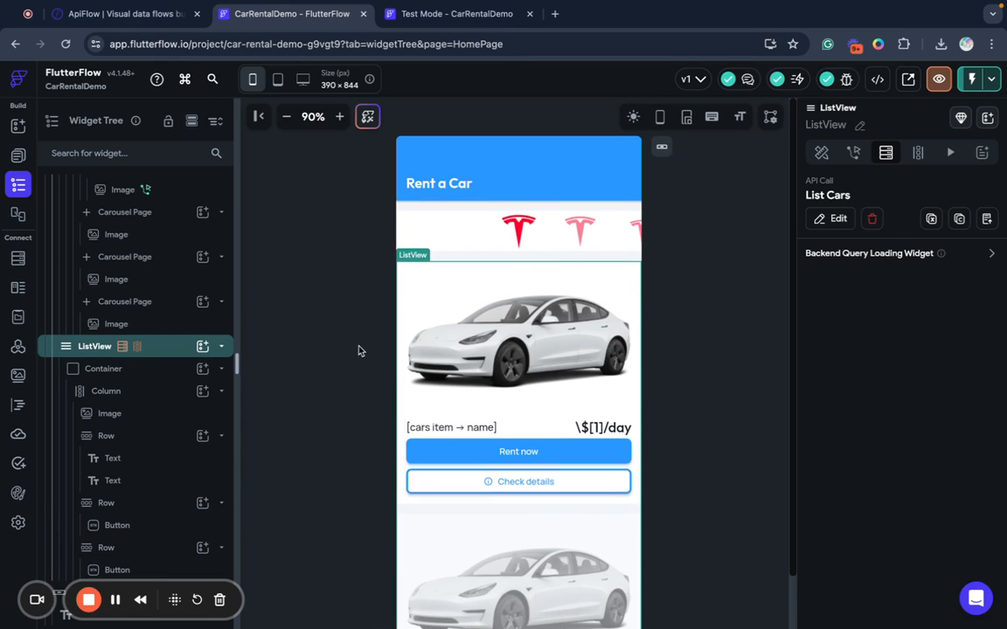
scroll(358, 347, "down", 1)
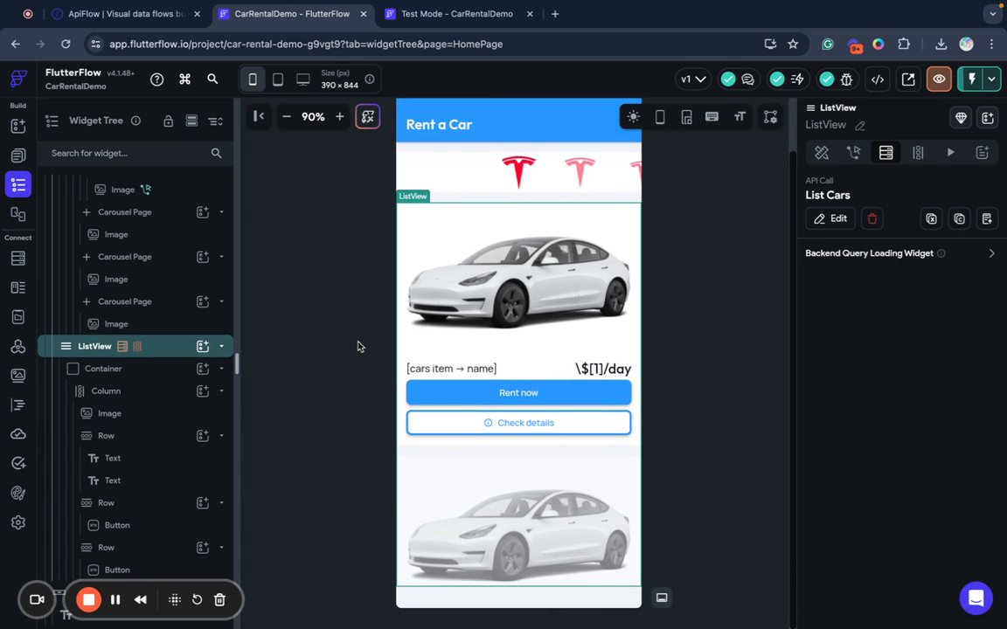